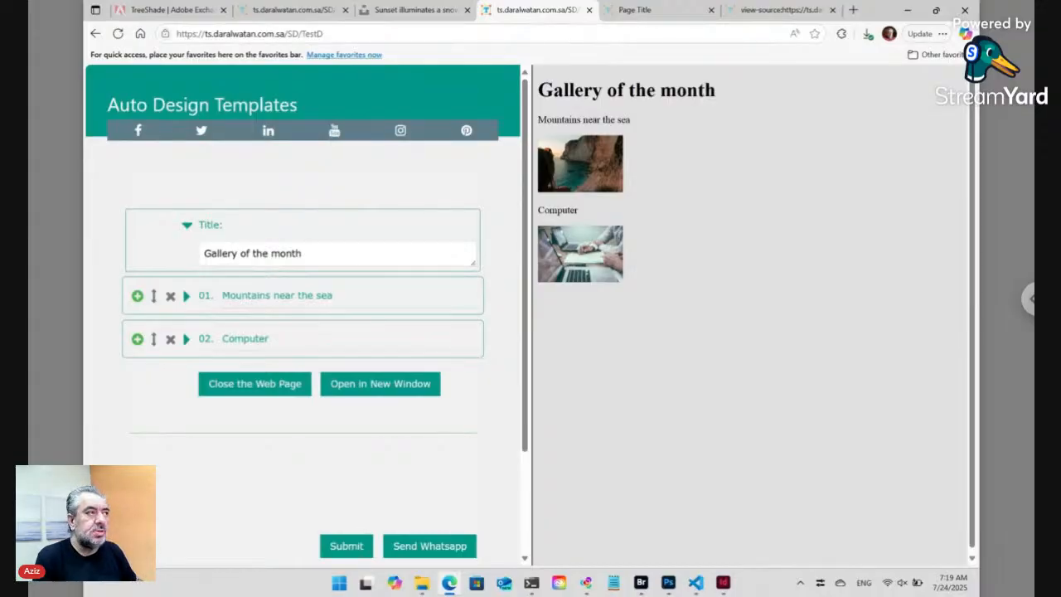
Step: Show the TreeShade add-on page on Adobe Exchange and examine its web address
click(181, 15)
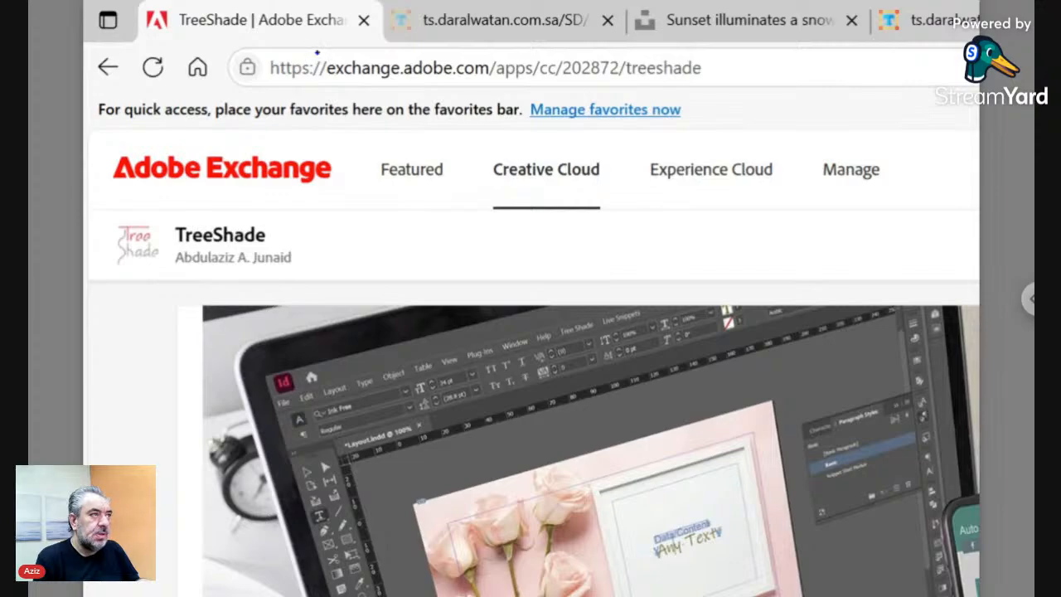
mouse_move(316, 52)
mouse_down()
mouse_move(403, 85)
mouse_move(493, 87)
mouse_up()
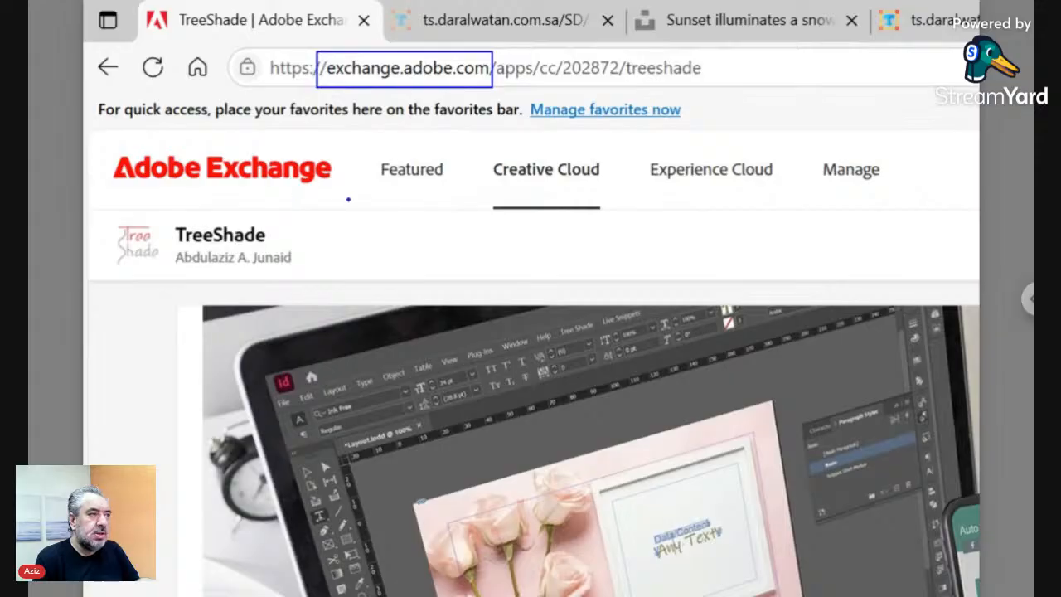
key(Escape)
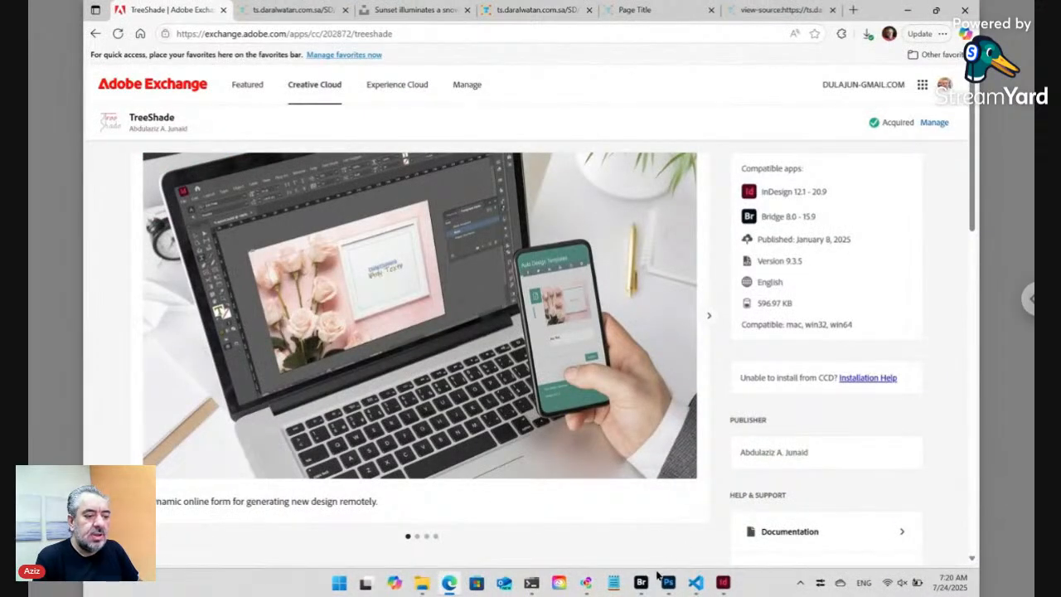
Step: Switch to Adobe Bridge, look through the Versions folder inside TRSD, and return to the Key workshop folder
mouse_move(643, 586)
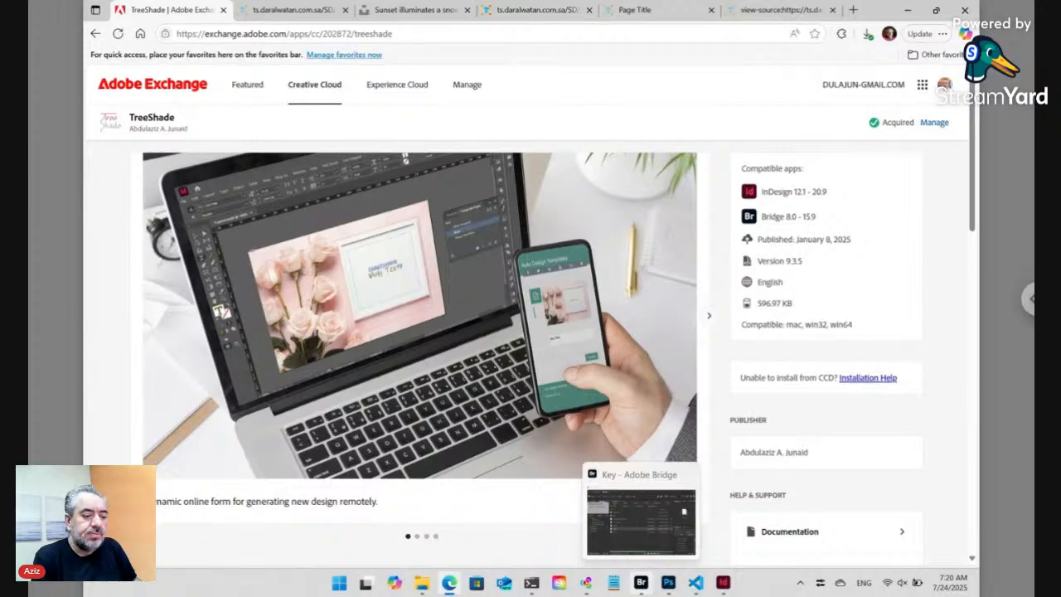
click(641, 583)
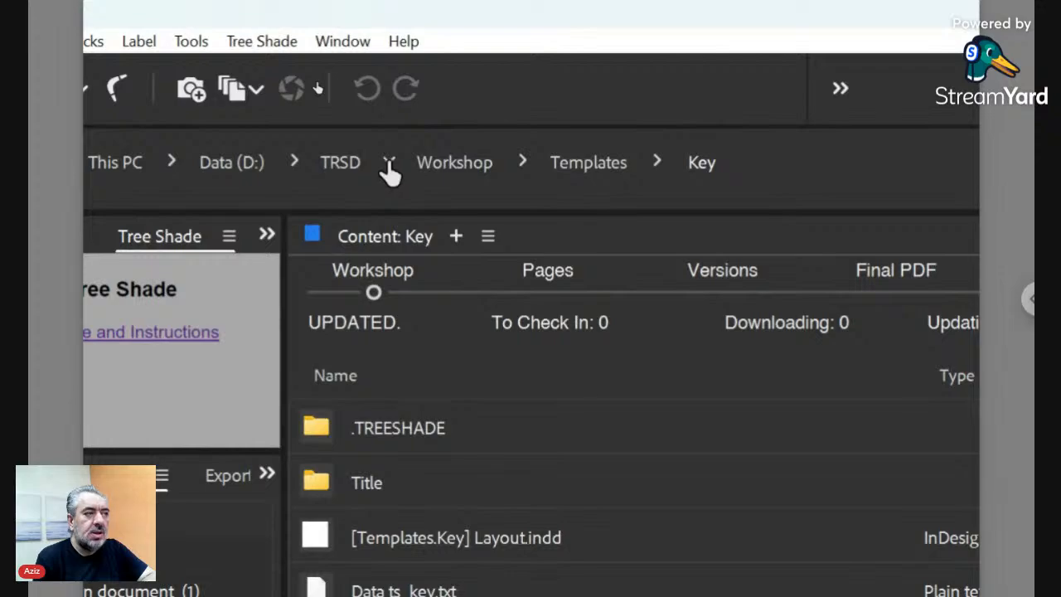
click(391, 164)
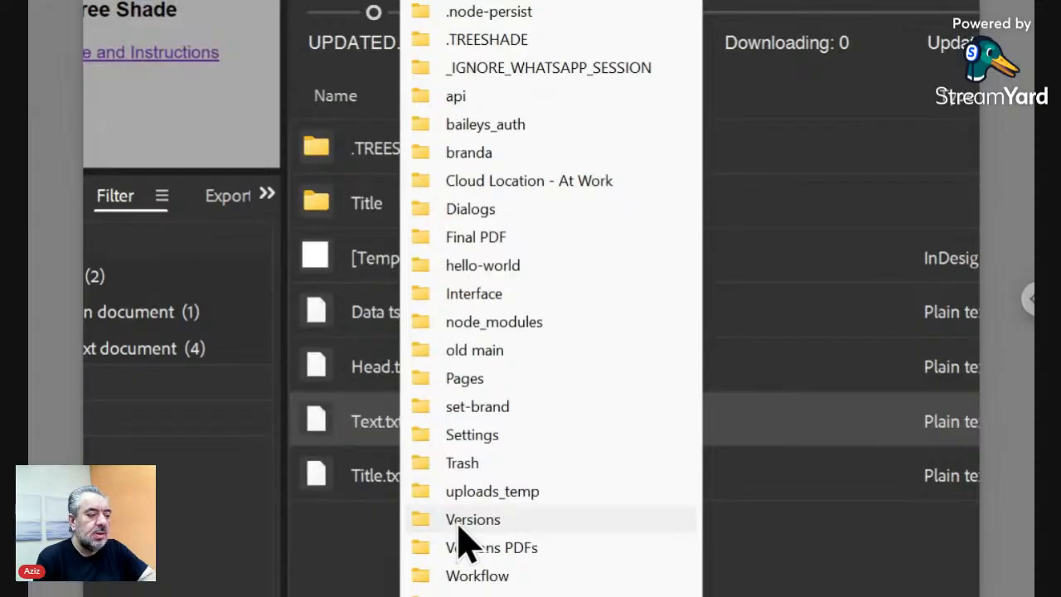
click(460, 528)
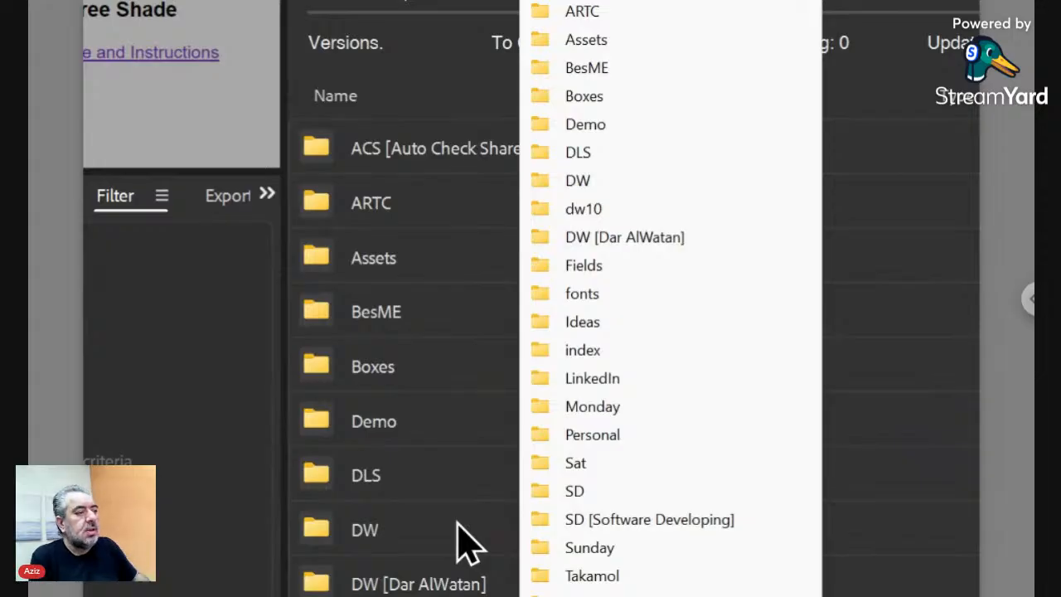
click(458, 521)
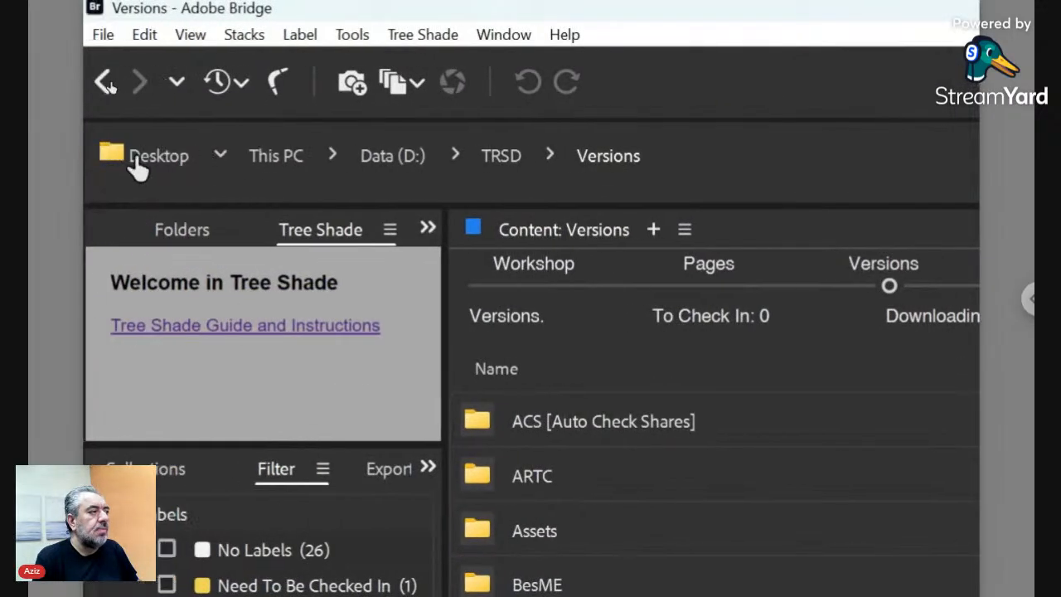
click(110, 93)
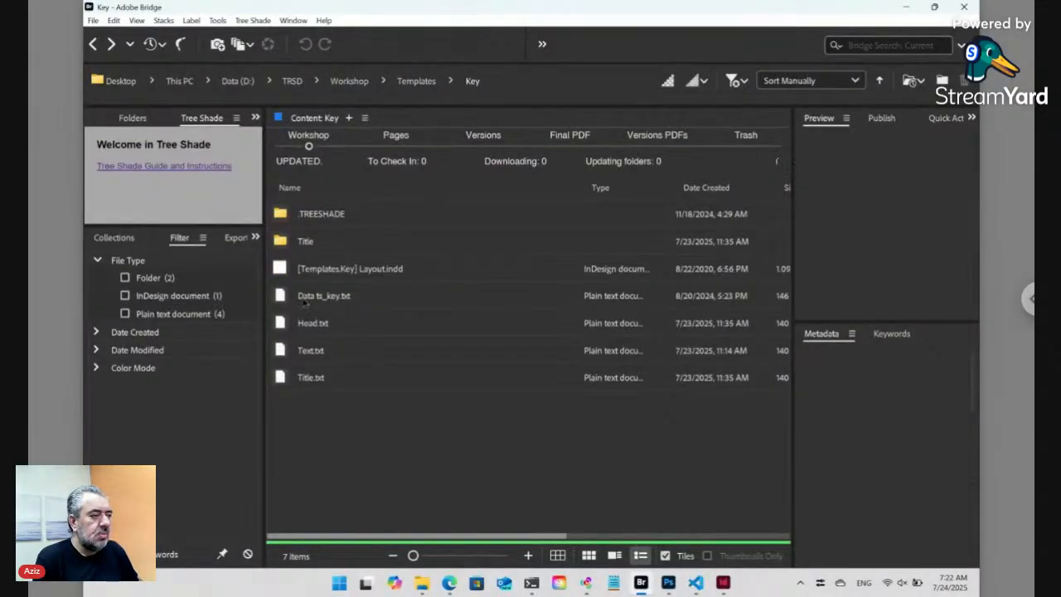
Step: Check the Versions counterpart of the Key folder for versions of Text.txt, and return to its Workshop counterpart
click(302, 349)
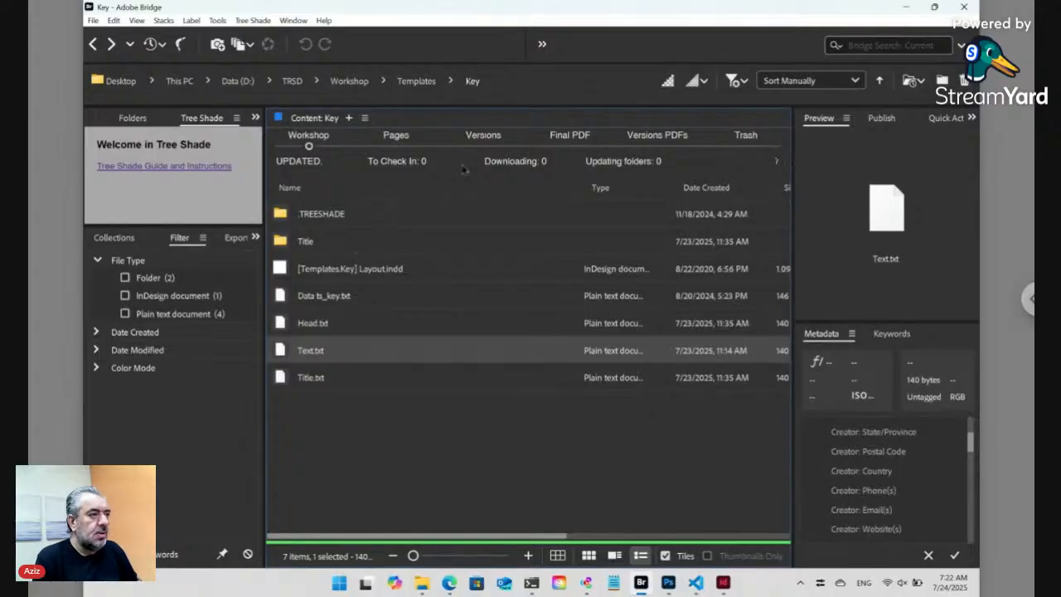
click(485, 147)
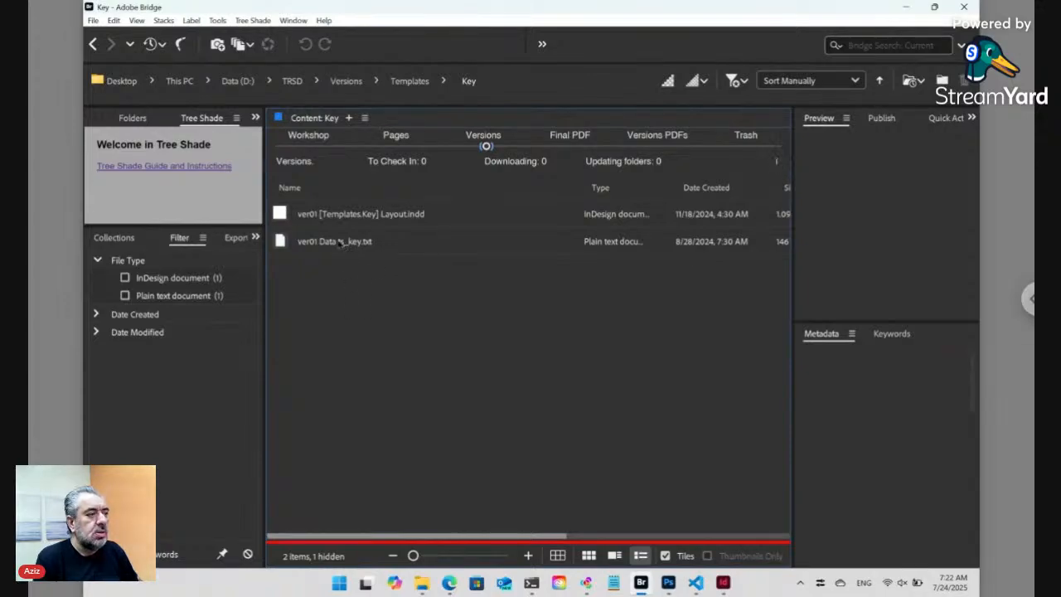
click(303, 143)
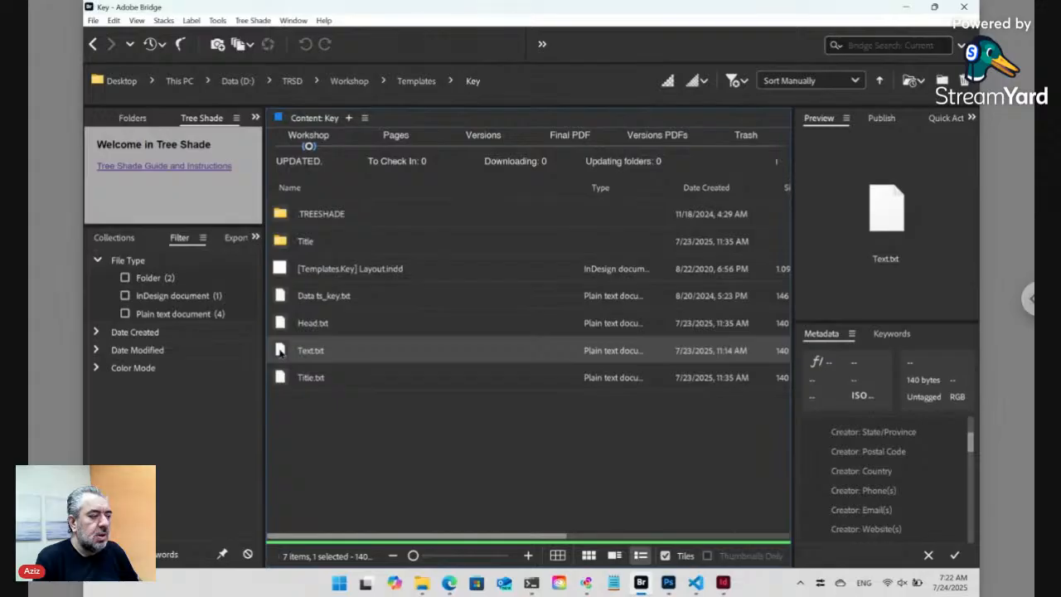
Step: Check in Text.txt as non-final and show the Key folder's versions
right_click(280, 351)
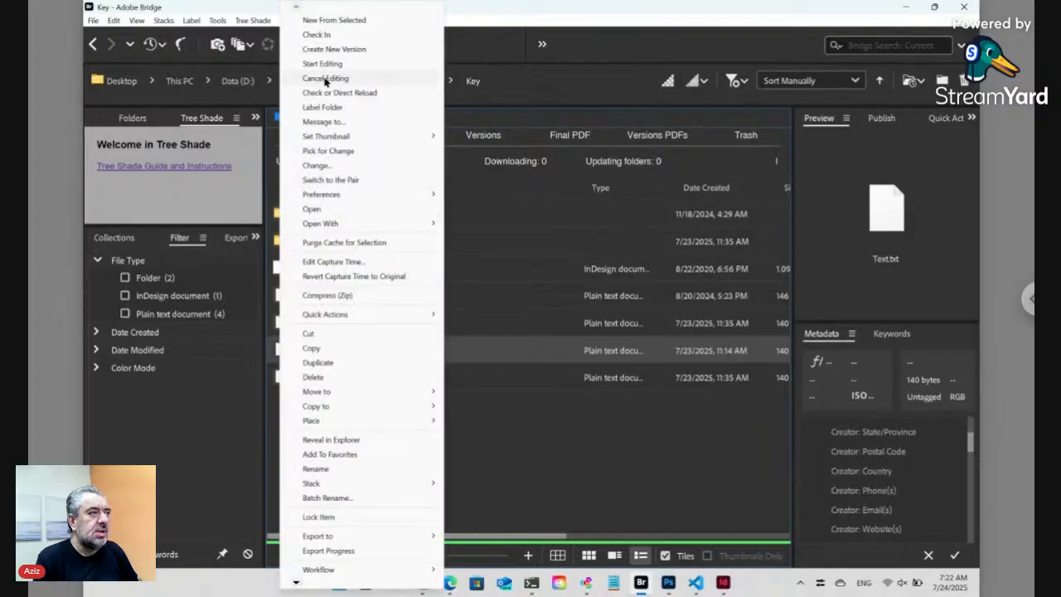
click(325, 37)
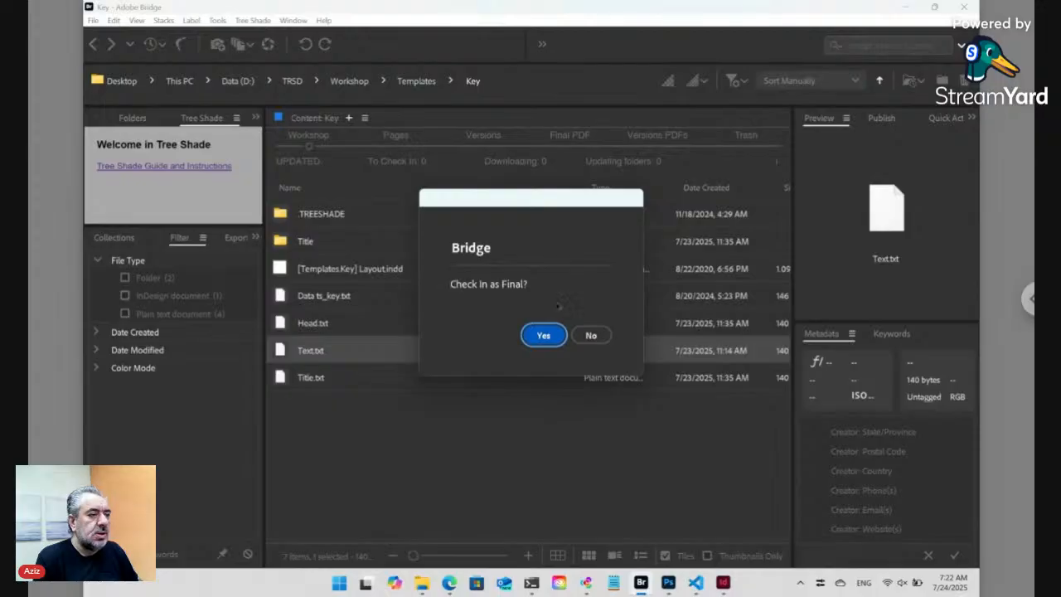
click(589, 336)
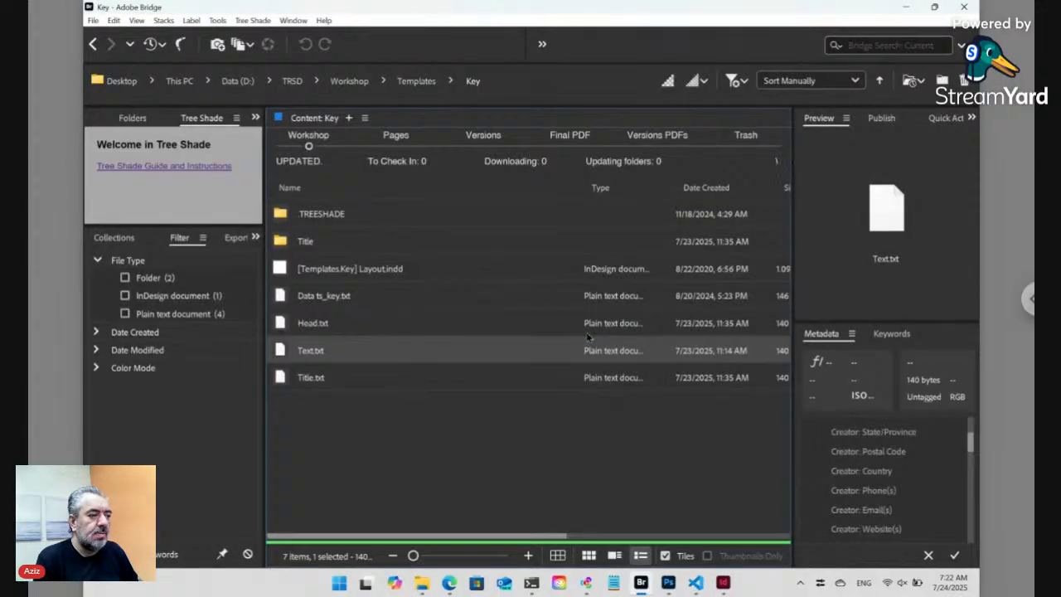
click(488, 147)
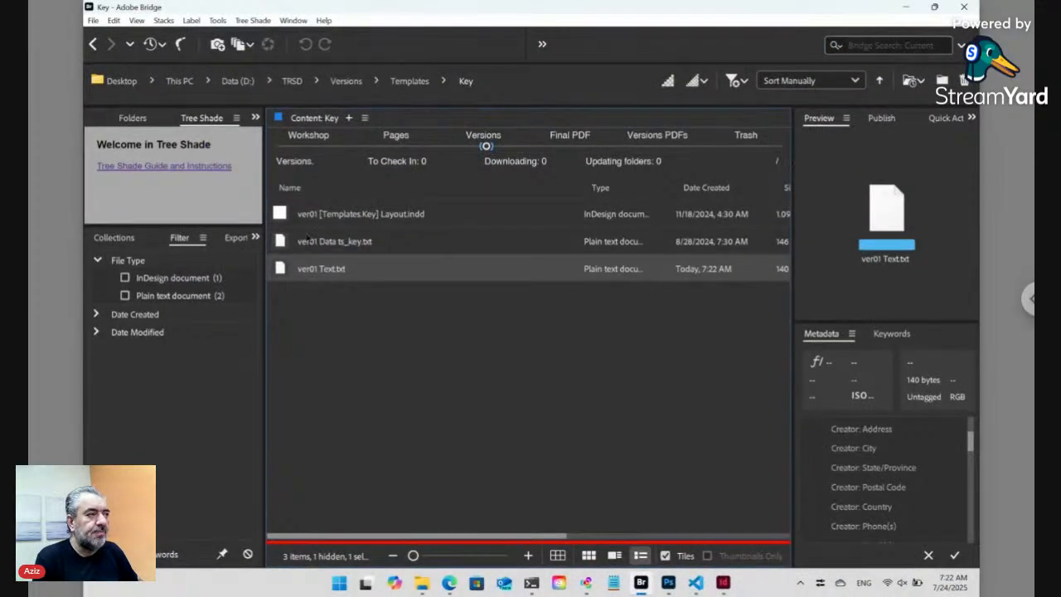
Step: Check in Text.txt from the Key workshop folder again, without putting it under editing
click(309, 147)
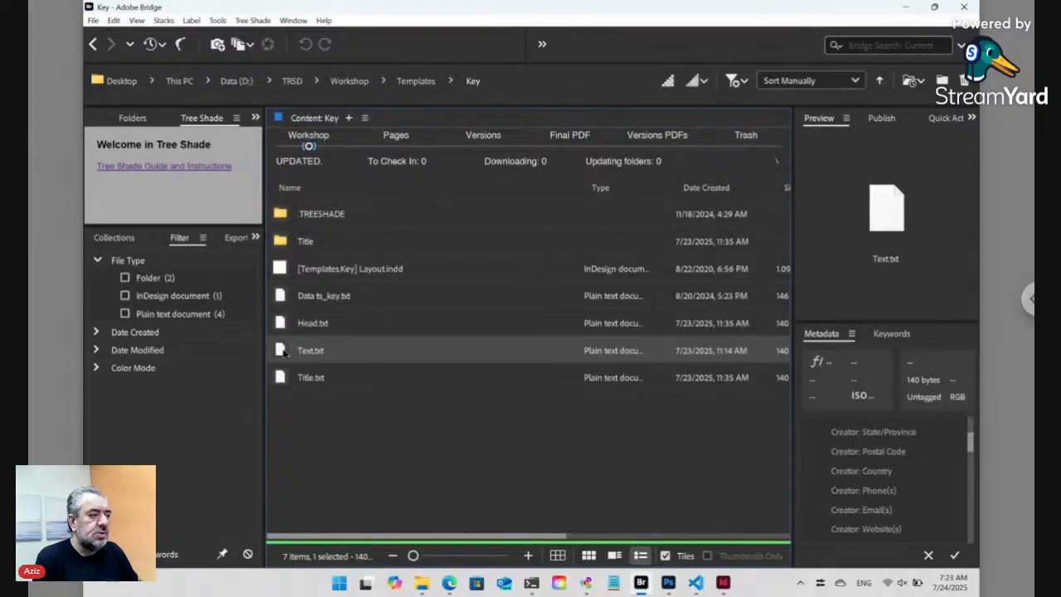
right_click(282, 351)
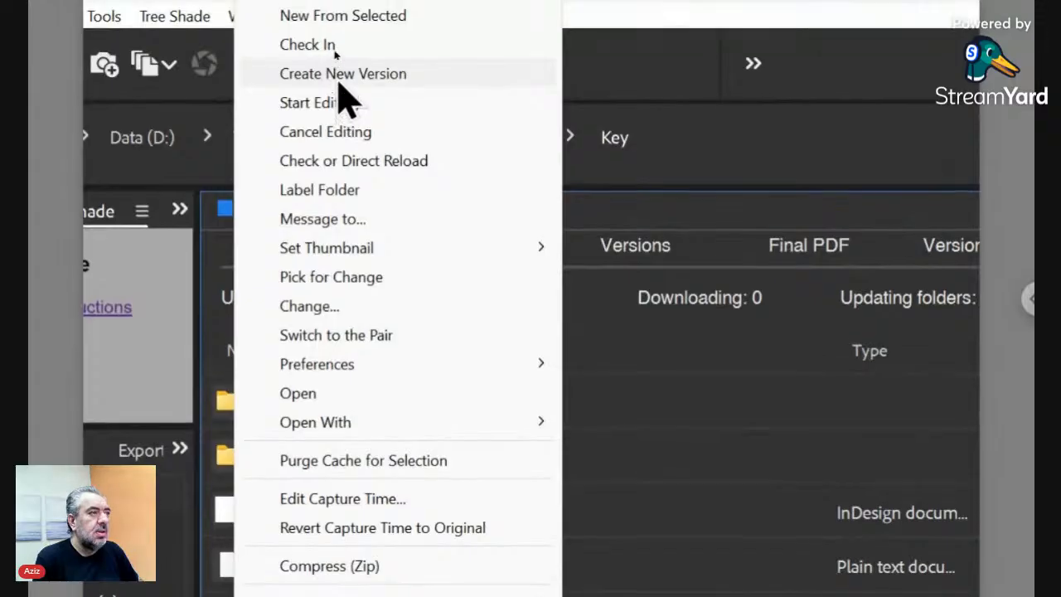
click(332, 53)
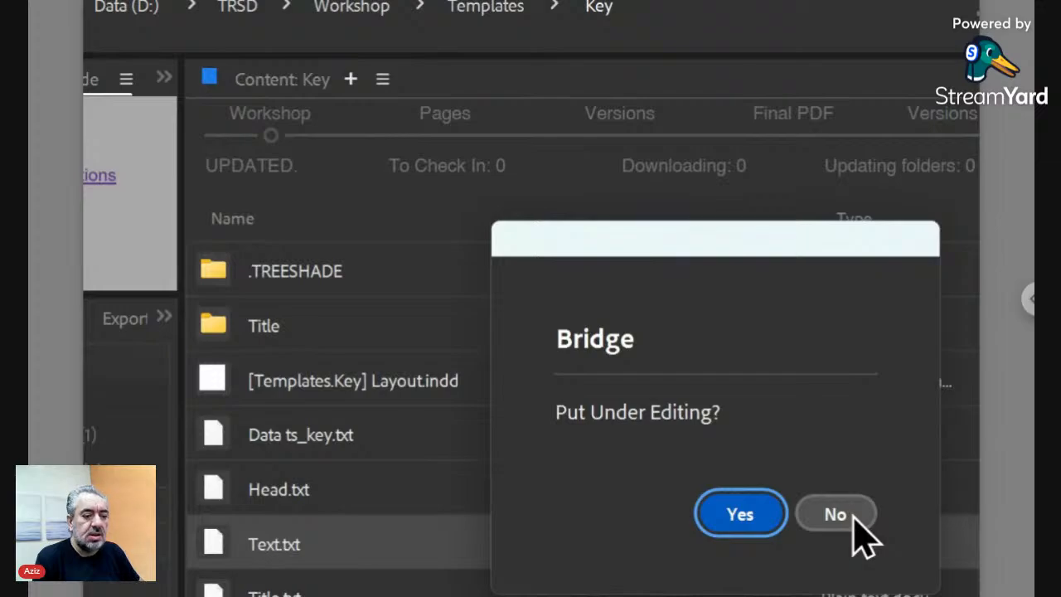
click(836, 514)
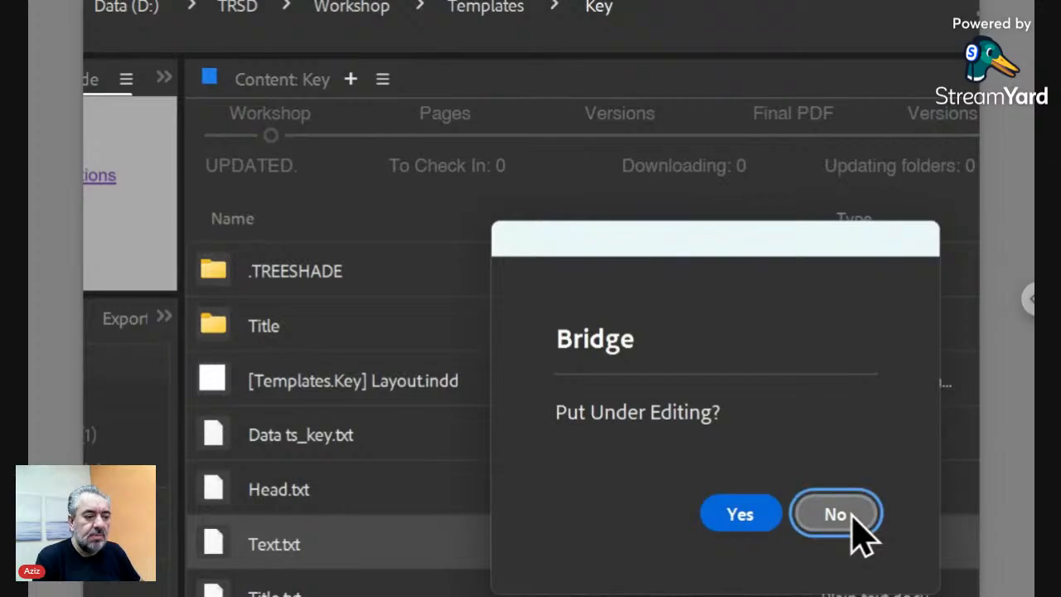
click(852, 518)
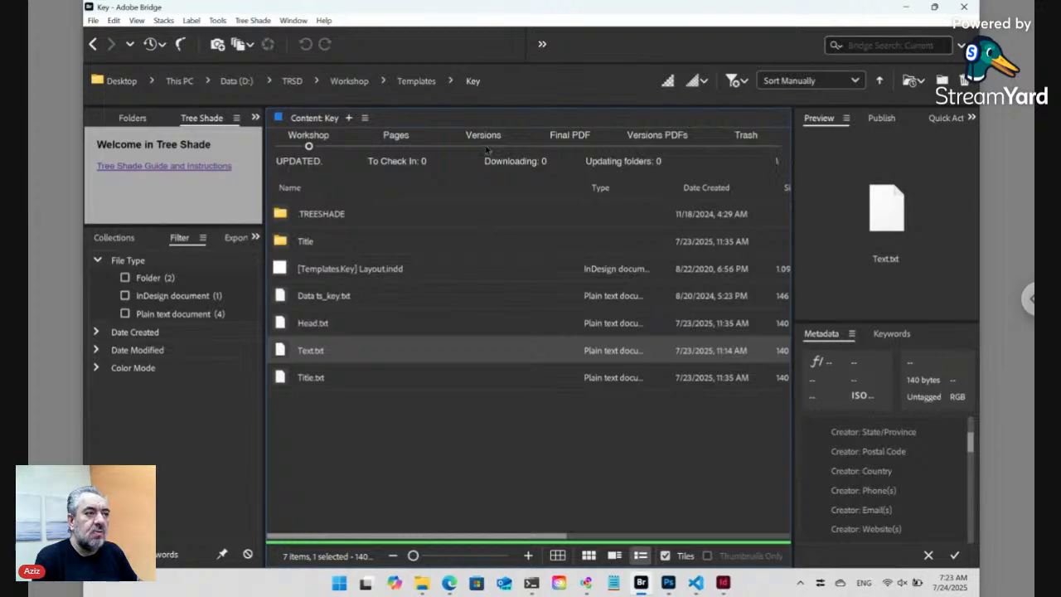
Step: Compare the labels of ver01 Text.txt and ver02 Text.txt in the Key folder's versions
click(487, 148)
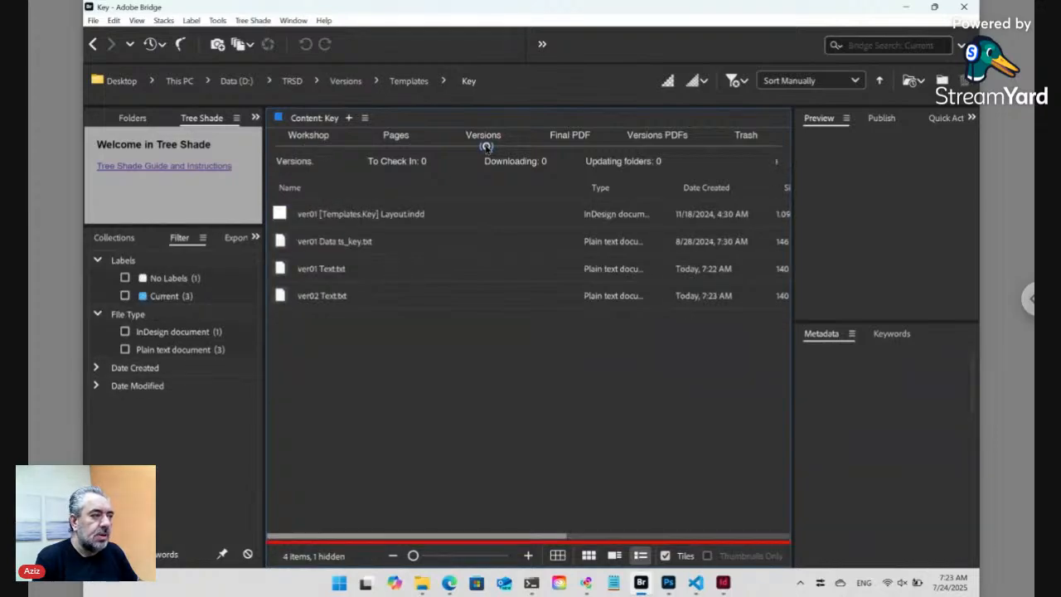
click(374, 297)
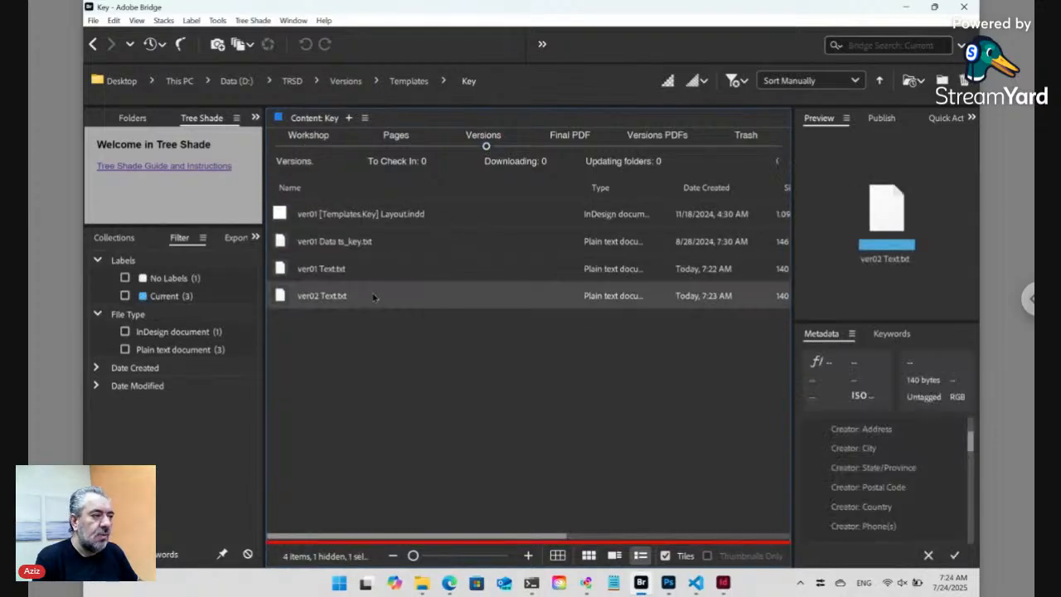
ctrl+click(371, 270)
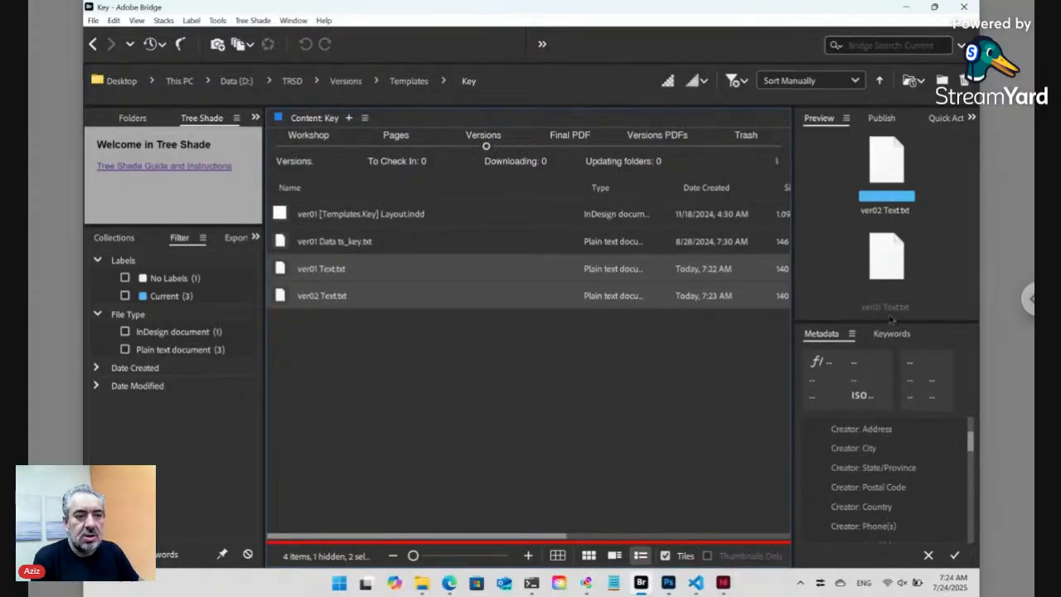
click(340, 336)
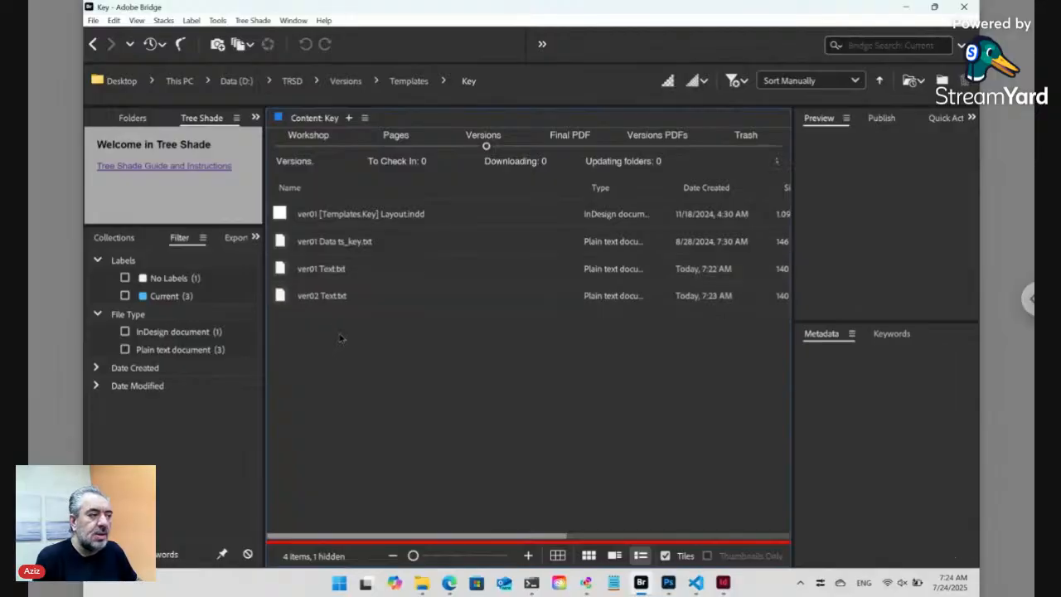
Step: Open ver01 Text.txt to read its contents, close it, and reselect it in the versions list
click(317, 277)
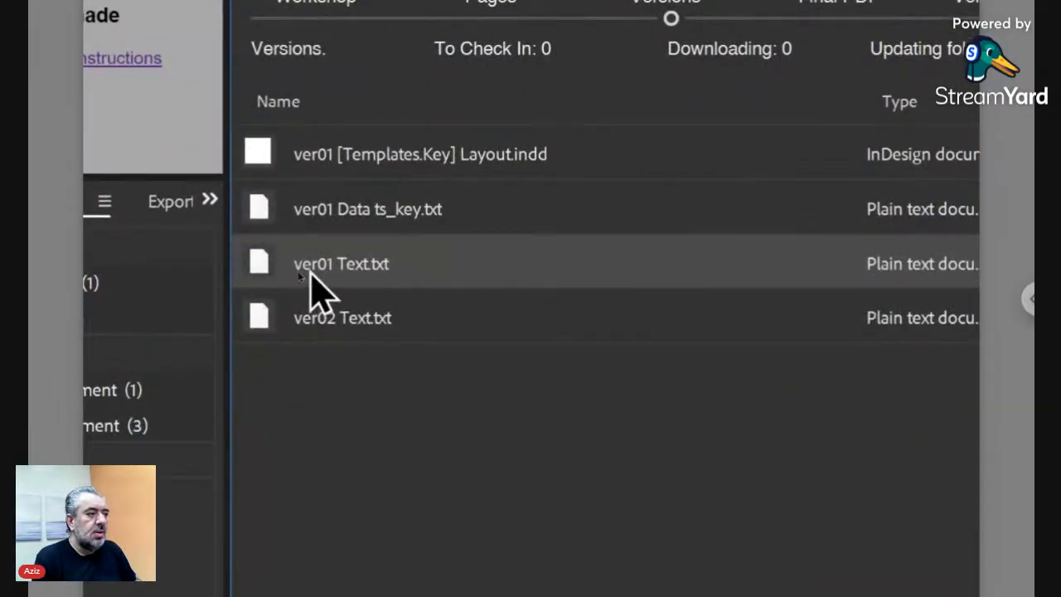
double_click(274, 282)
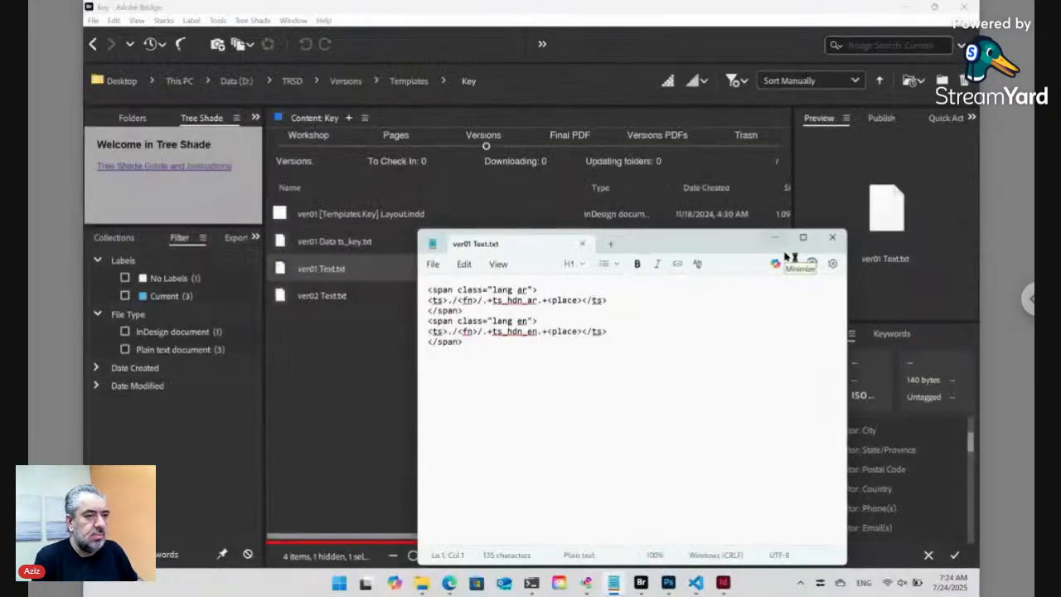
click(964, 200)
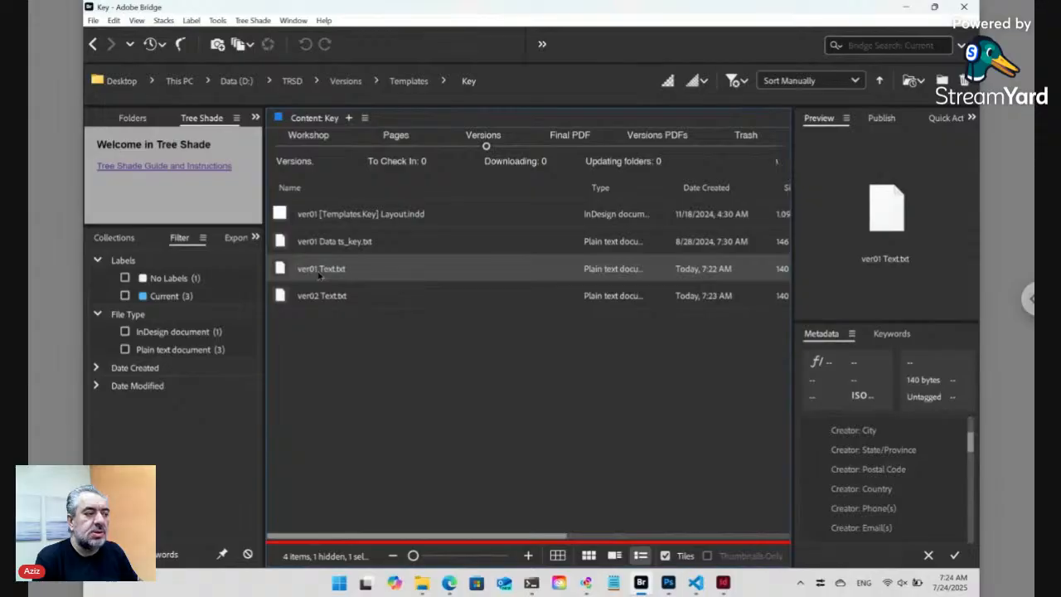
click(338, 374)
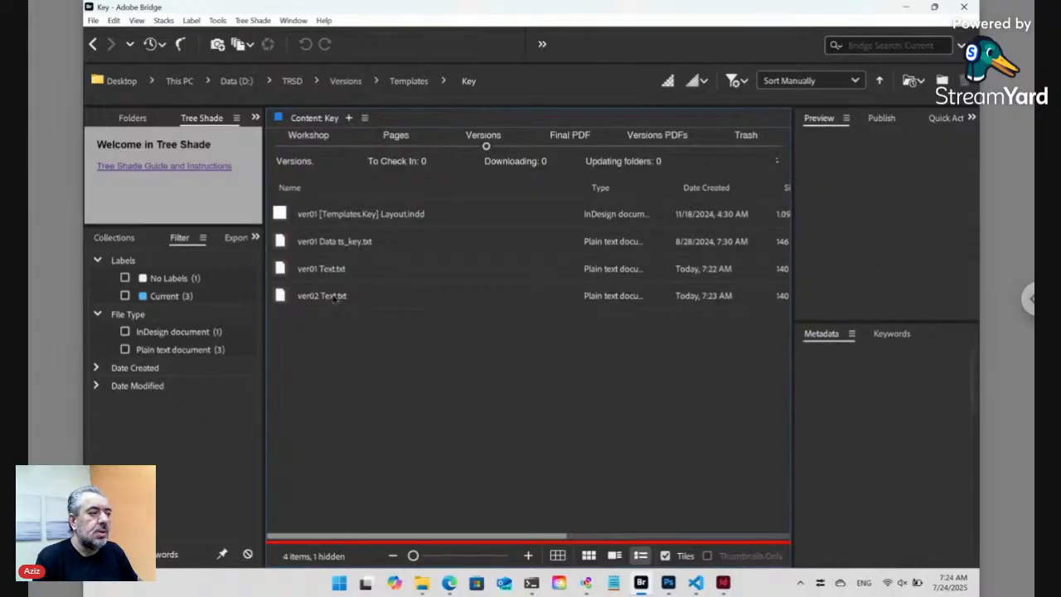
click(316, 276)
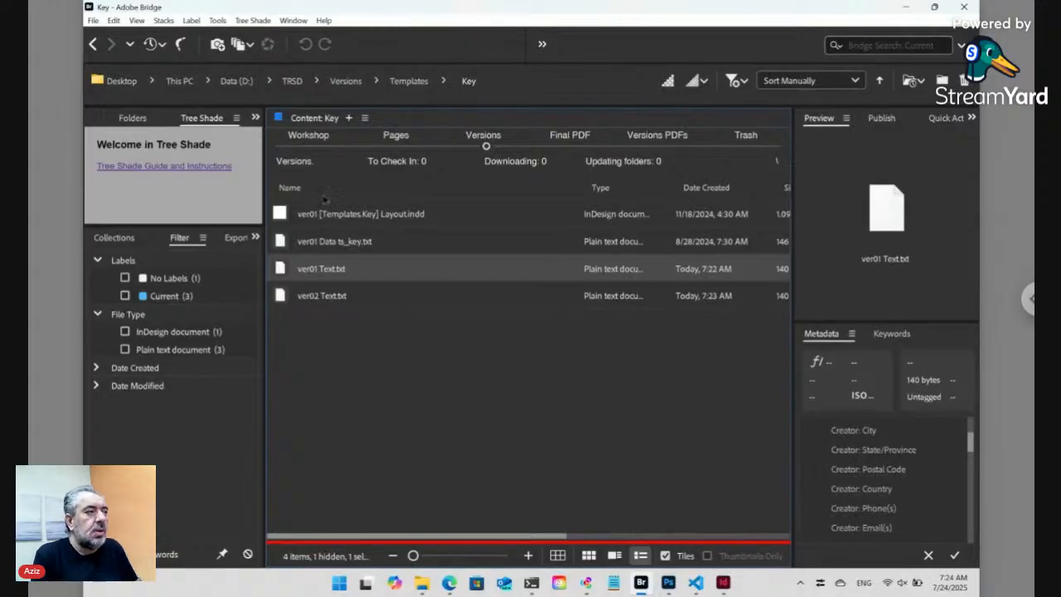
Step: Create a folder named Testing in the Key workshop folder and open it
click(307, 147)
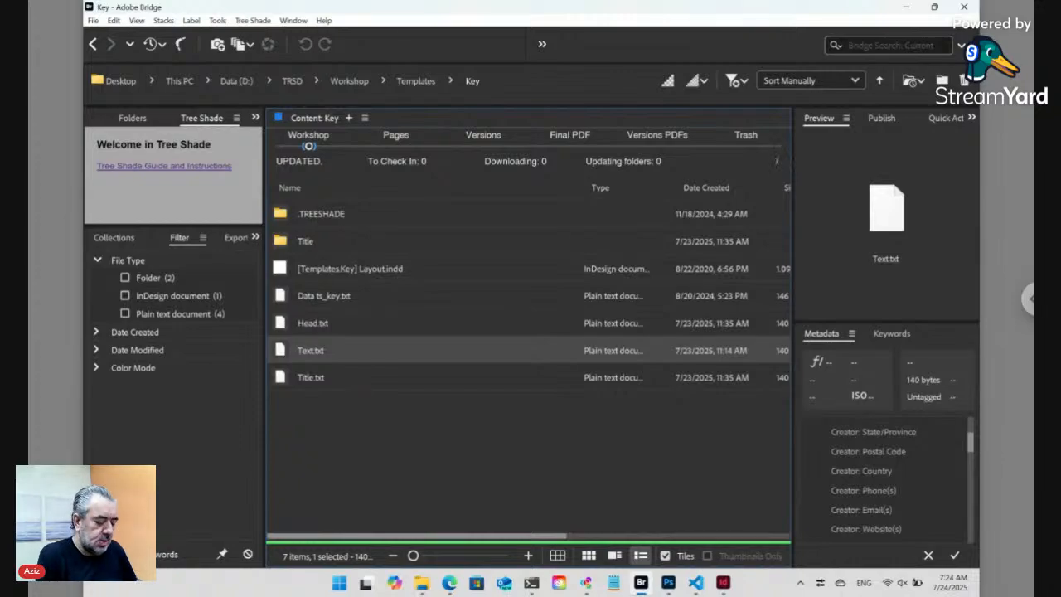
key(ctrl+shift+n)
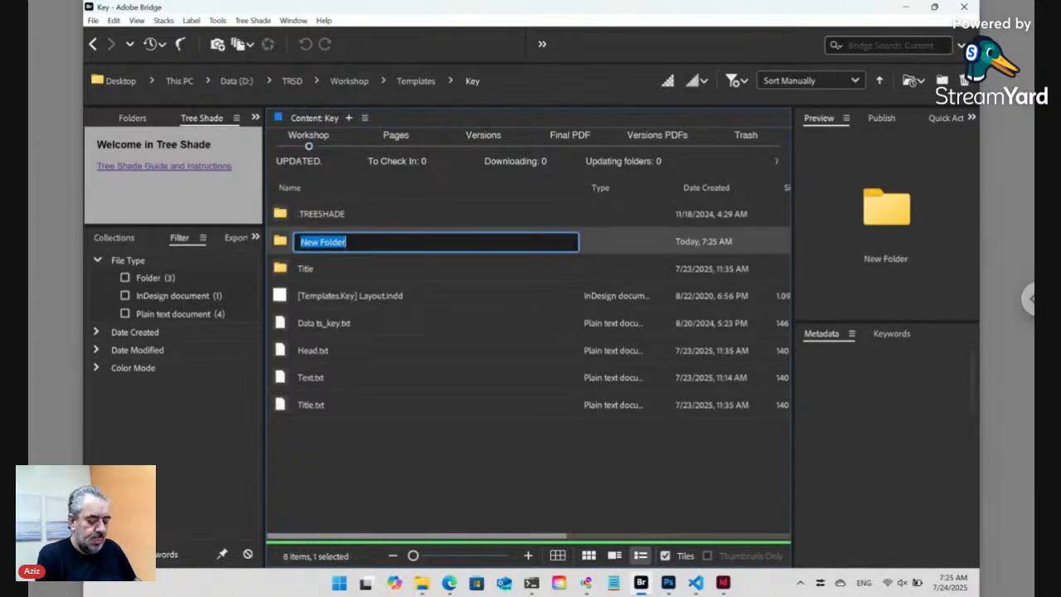
text(Testing)
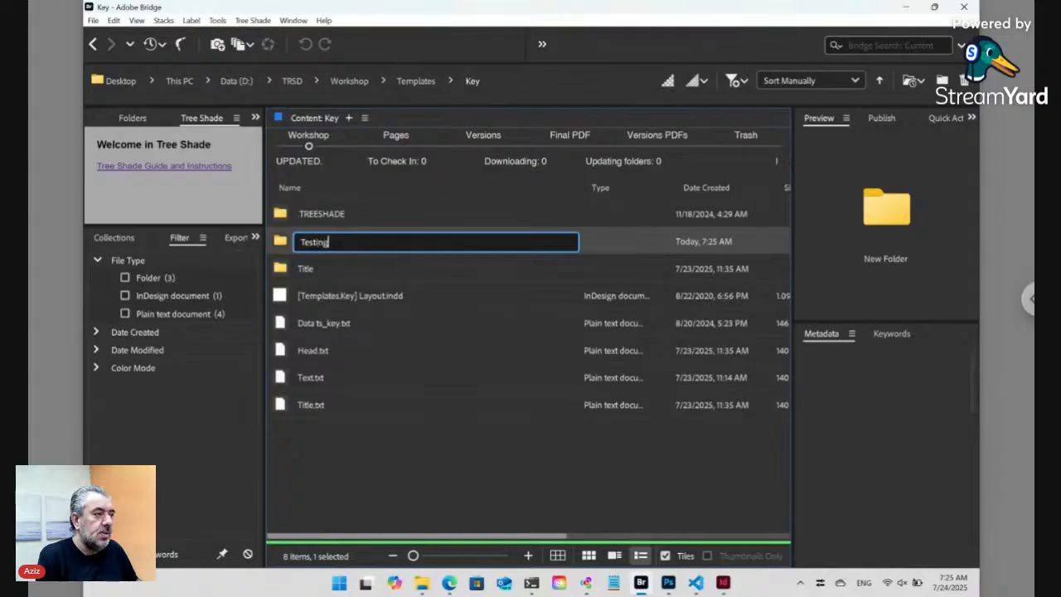
key(Return)
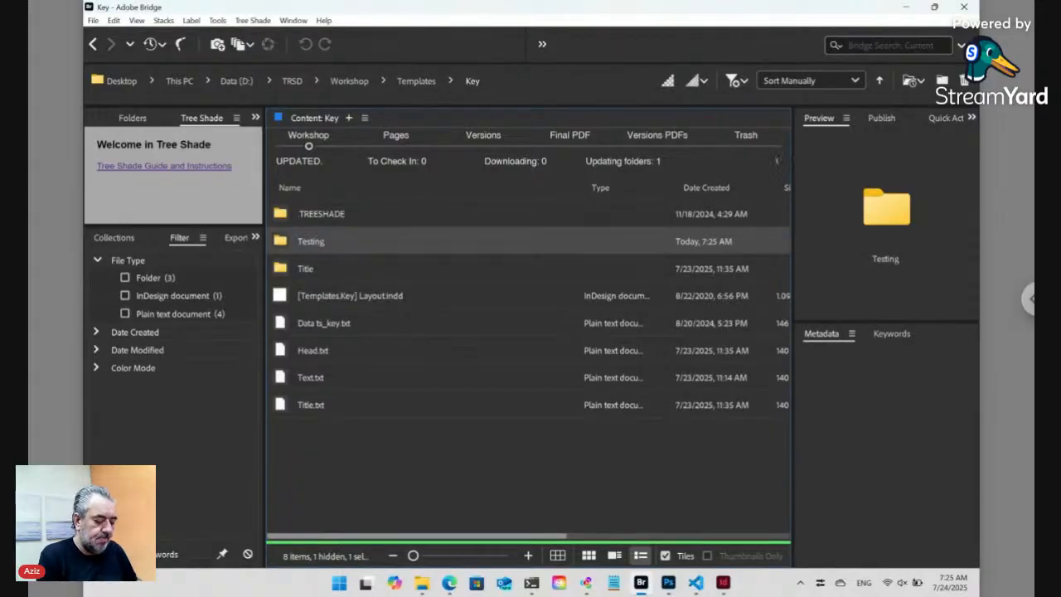
key(Return)
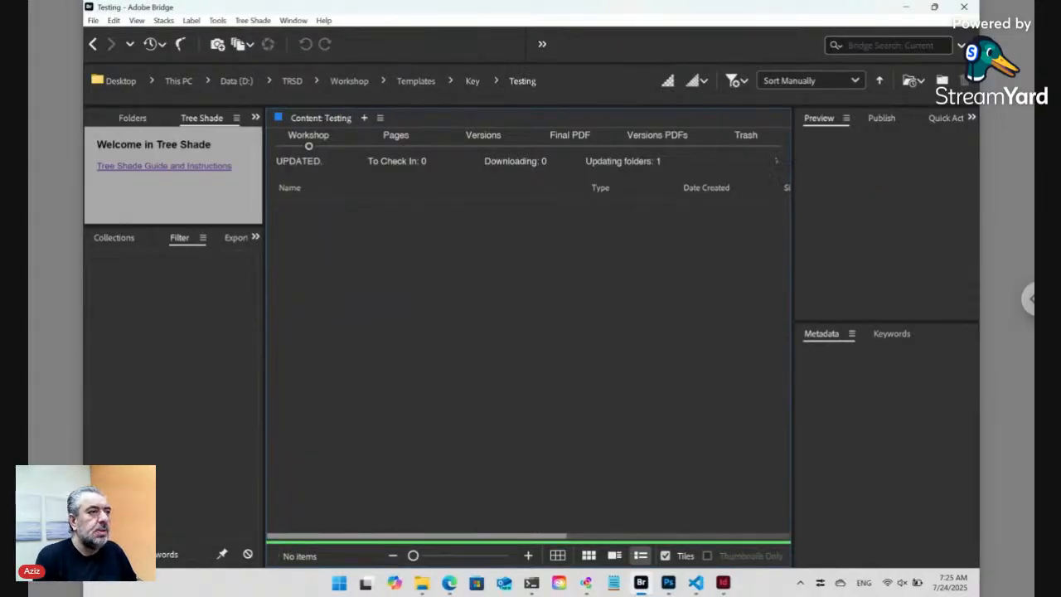
Step: Copy the six Unsplash JPG images from the Downloads folder in File Explorer into Bridge's Testing folder and enlarge their thumbnails
click(422, 584)
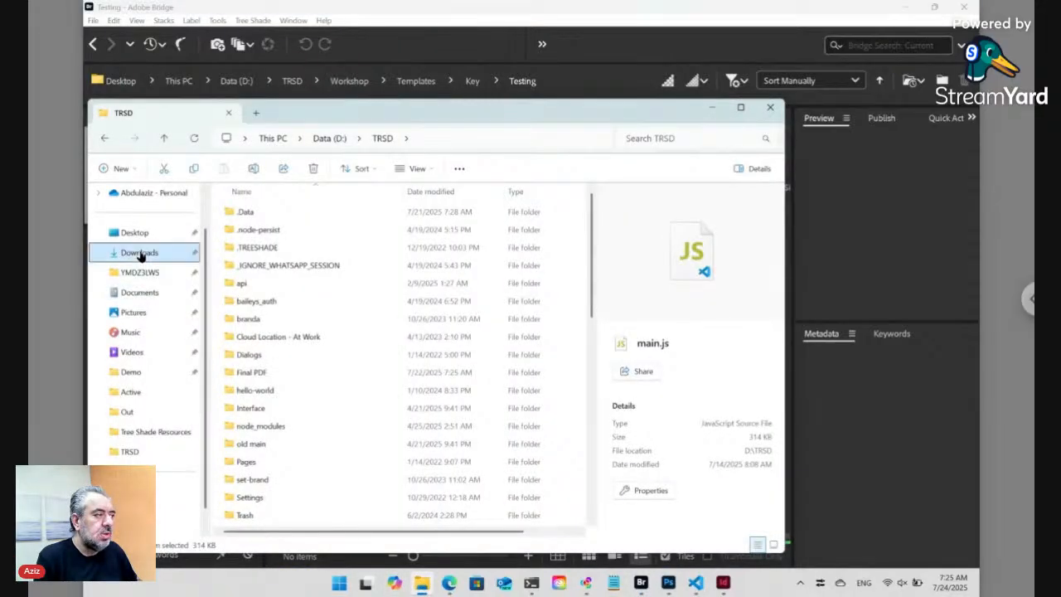
click(138, 253)
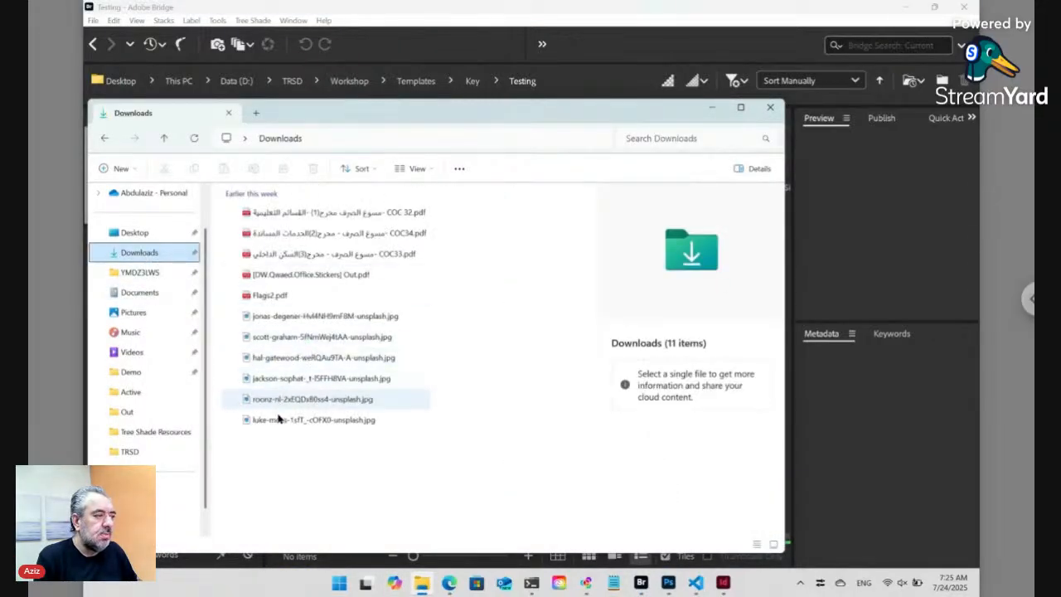
drag(255, 439, 292, 324)
click(826, 456)
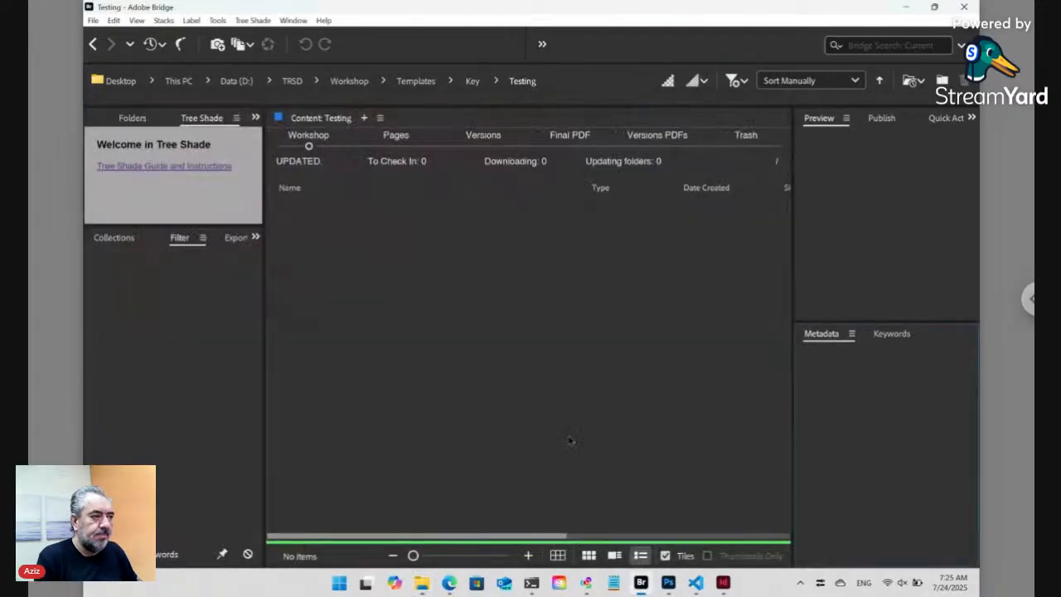
drag(469, 426, 443, 407)
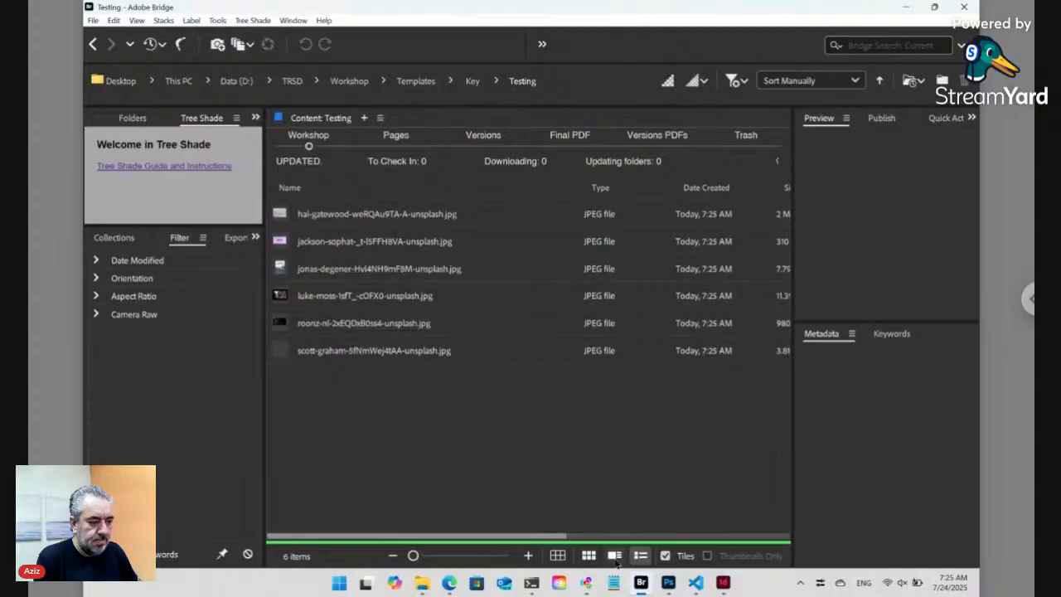
click(428, 557)
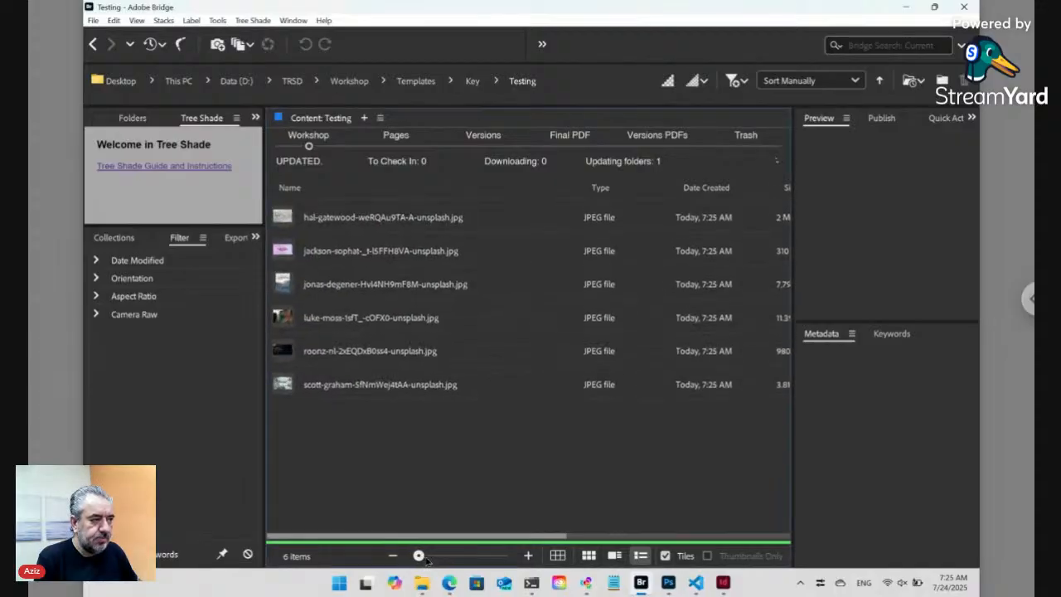
click(433, 556)
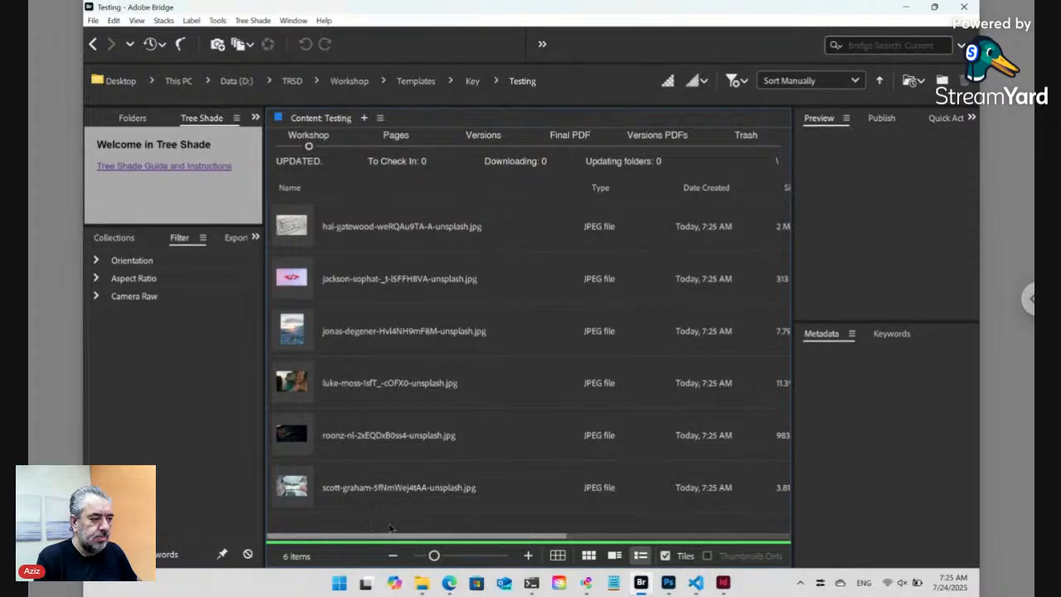
Step: Select all six images in Testing, start the Tree Shade Change command, and replace the existing expression with ./<FN>
drag(389, 527, 330, 235)
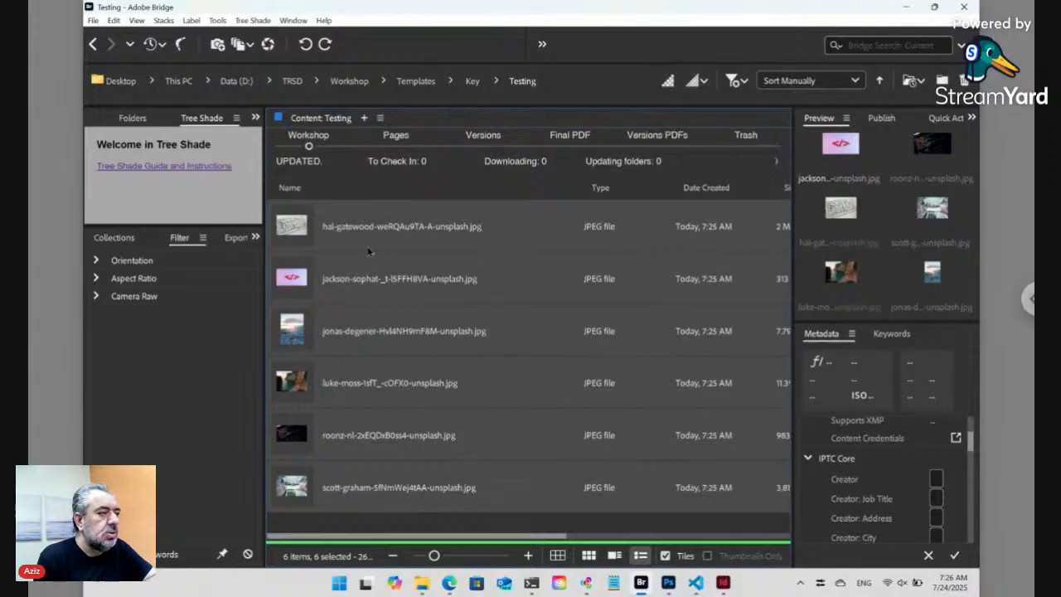
right_click(298, 232)
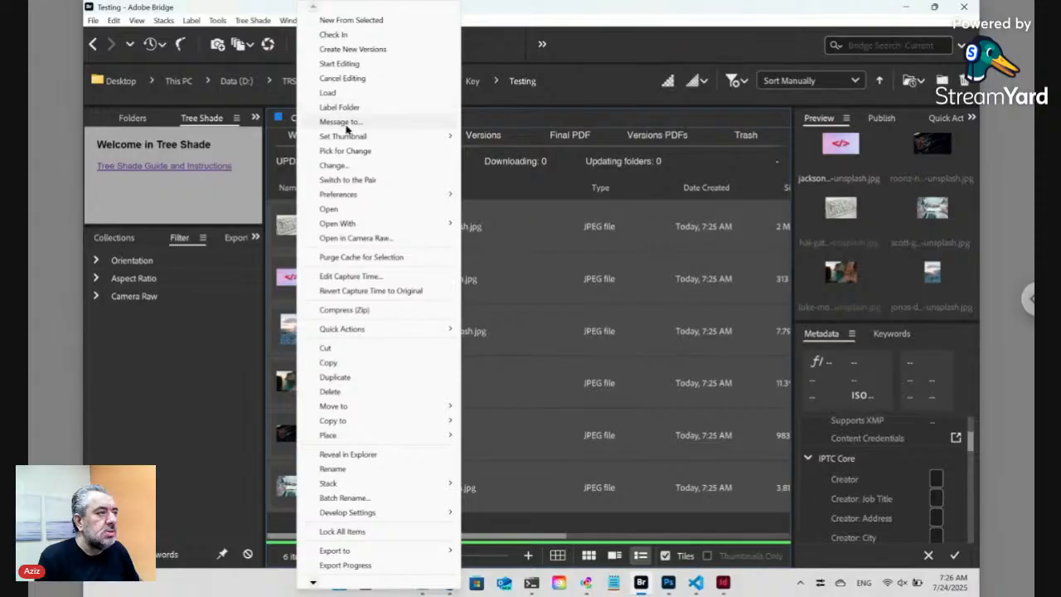
click(345, 167)
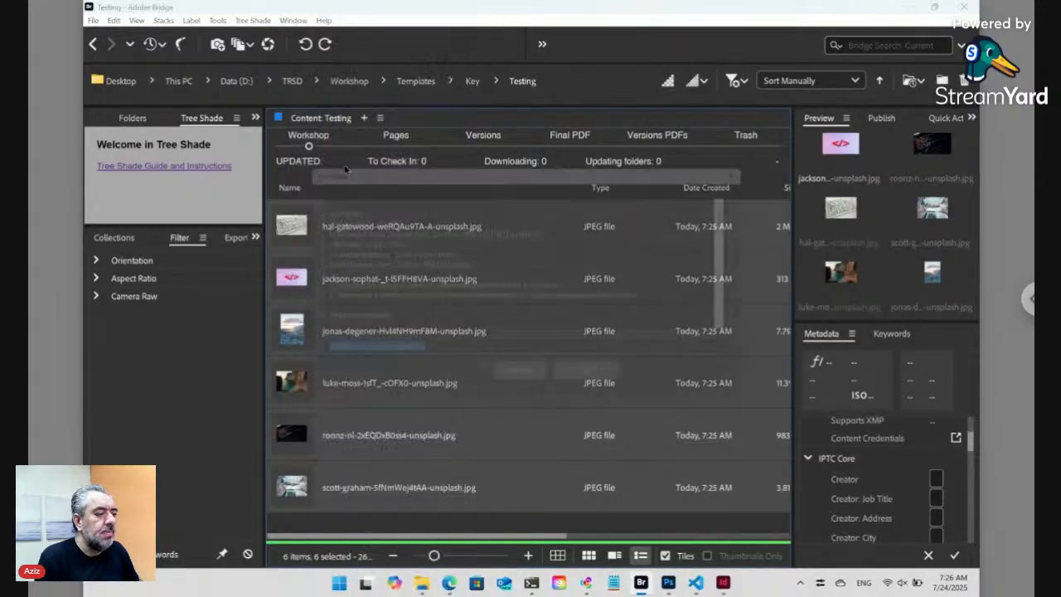
drag(400, 173, 604, 240)
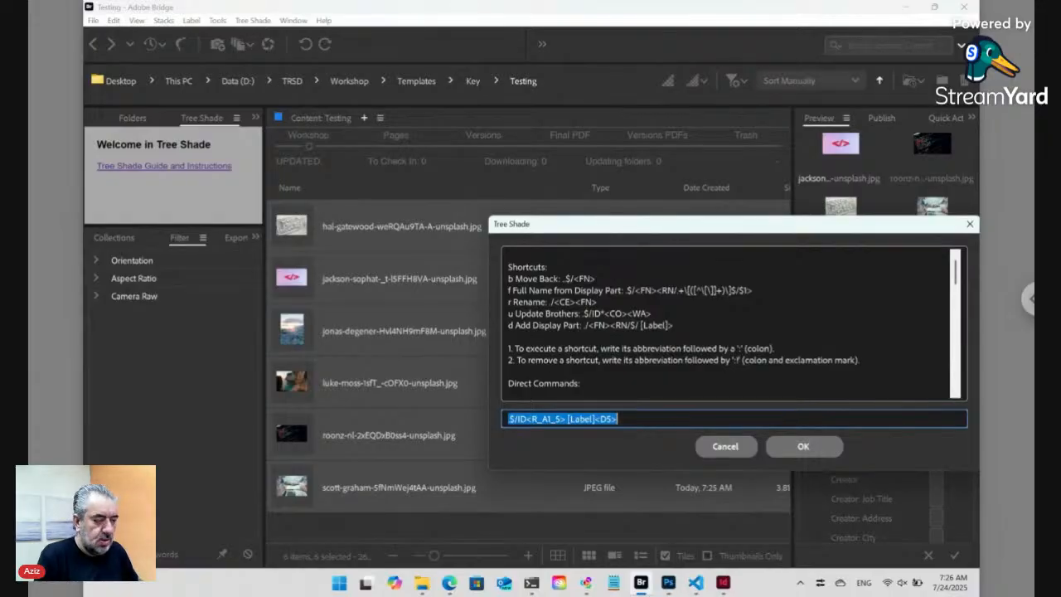
key(BackSpace)
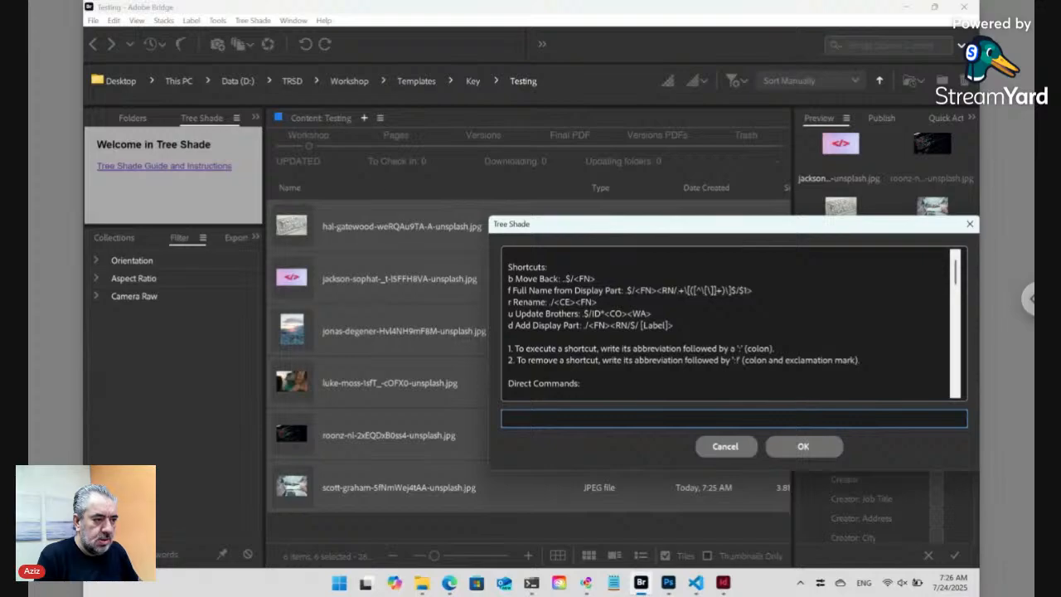
text(./)
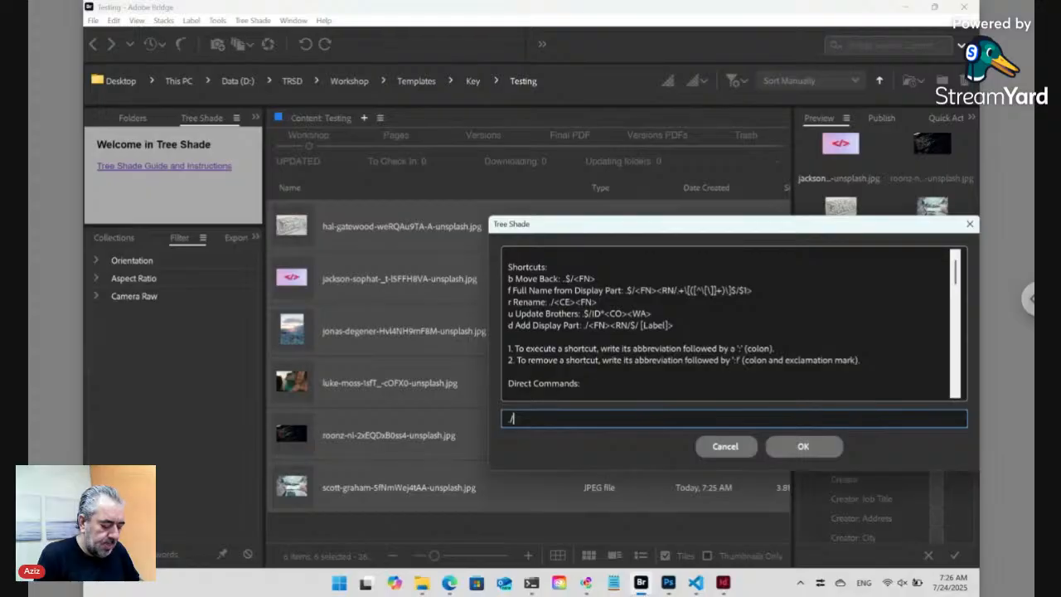
text(<FN>)
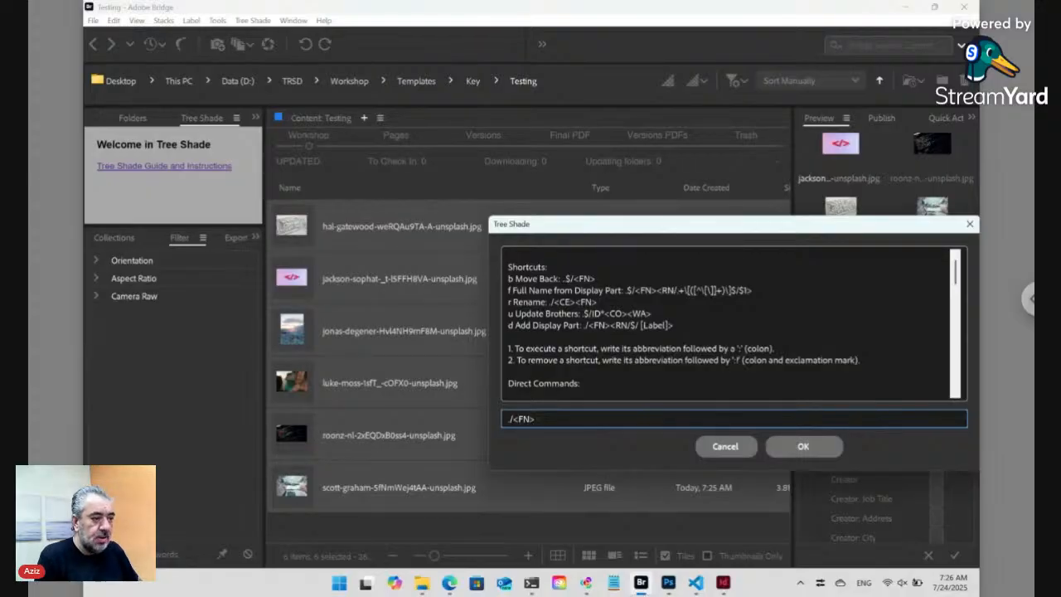
Step: Look up the file name replacement syntax in the command help and append <RN/ to the expression
text(<)
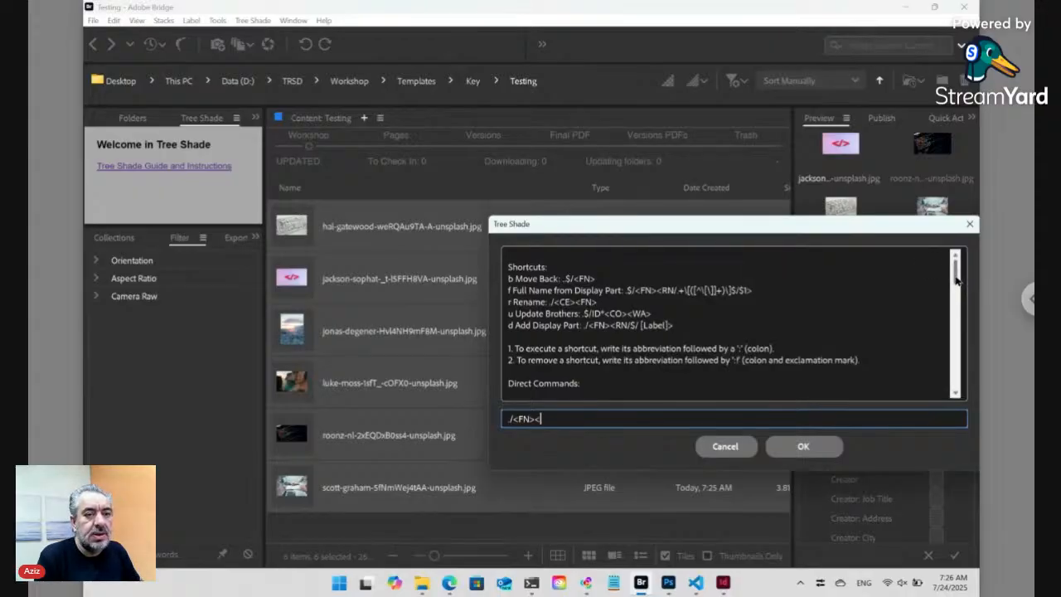
drag(956, 279, 896, 363)
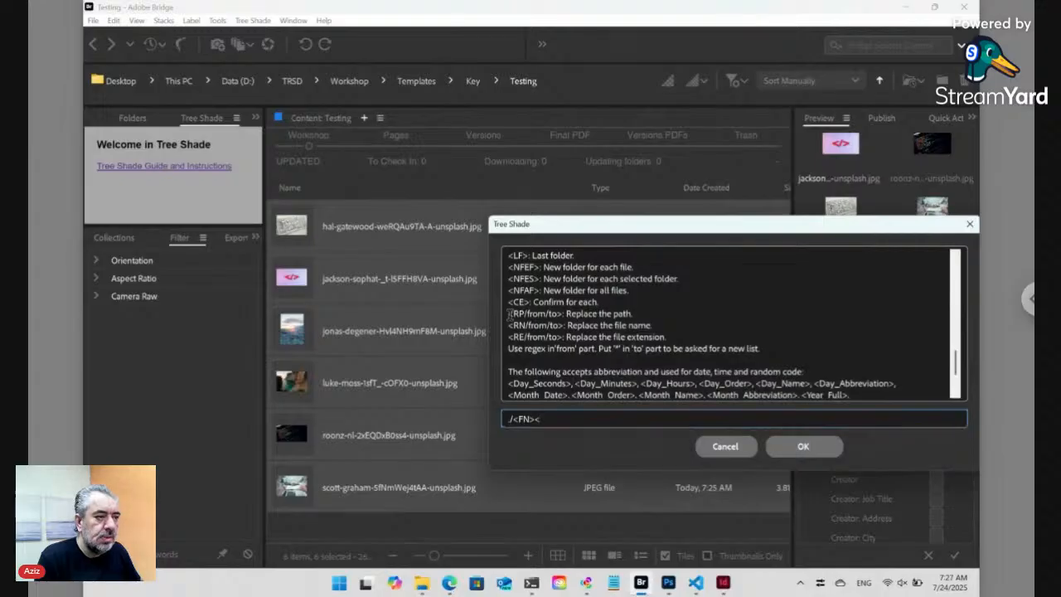
mouse_move(509, 313)
mouse_down()
mouse_move(635, 313)
mouse_move(623, 325)
mouse_move(507, 325)
mouse_up()
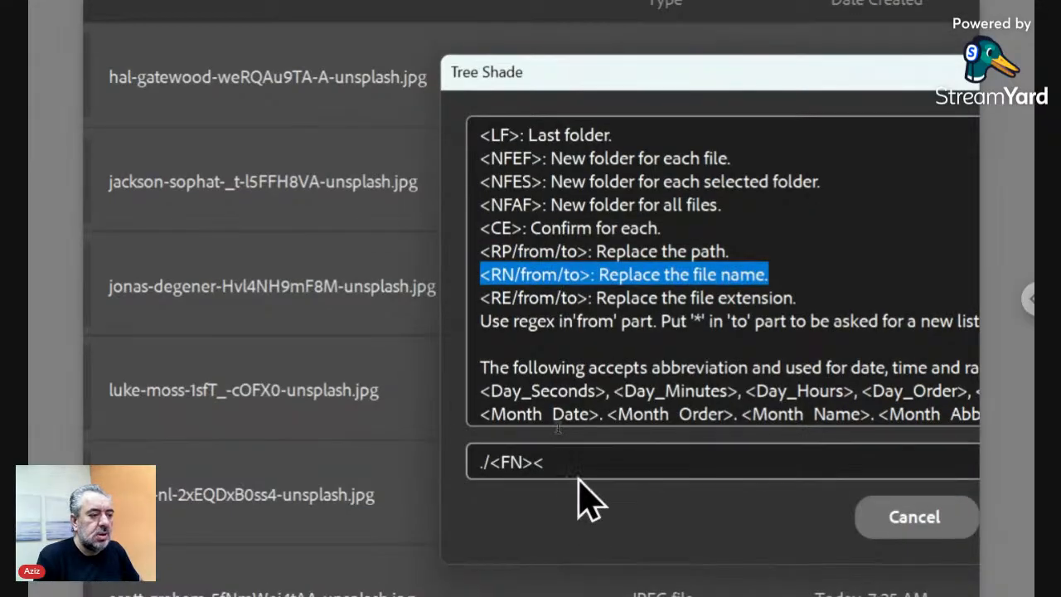
click(575, 461)
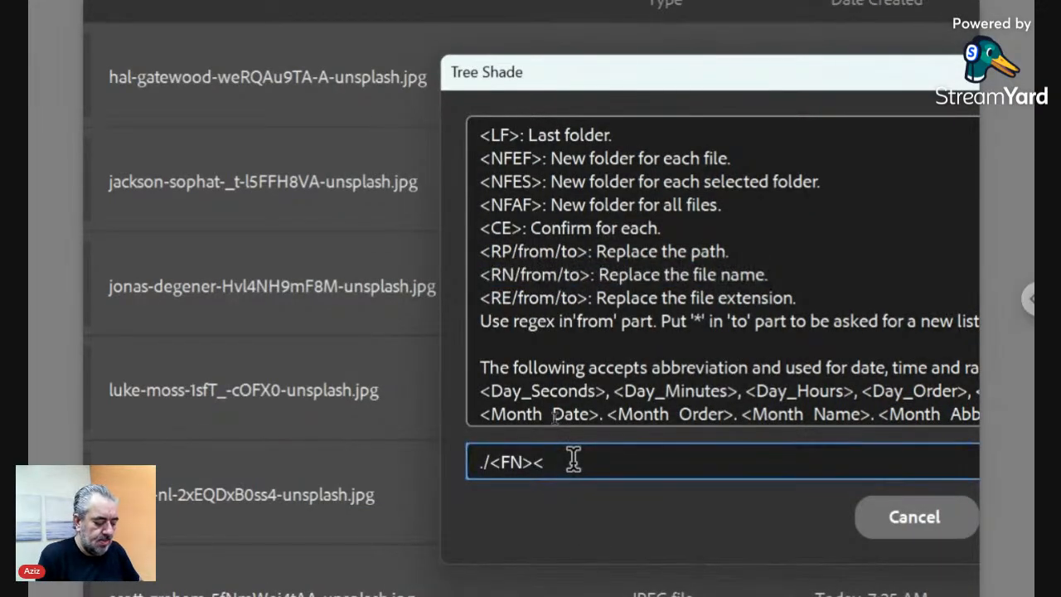
text(RN)
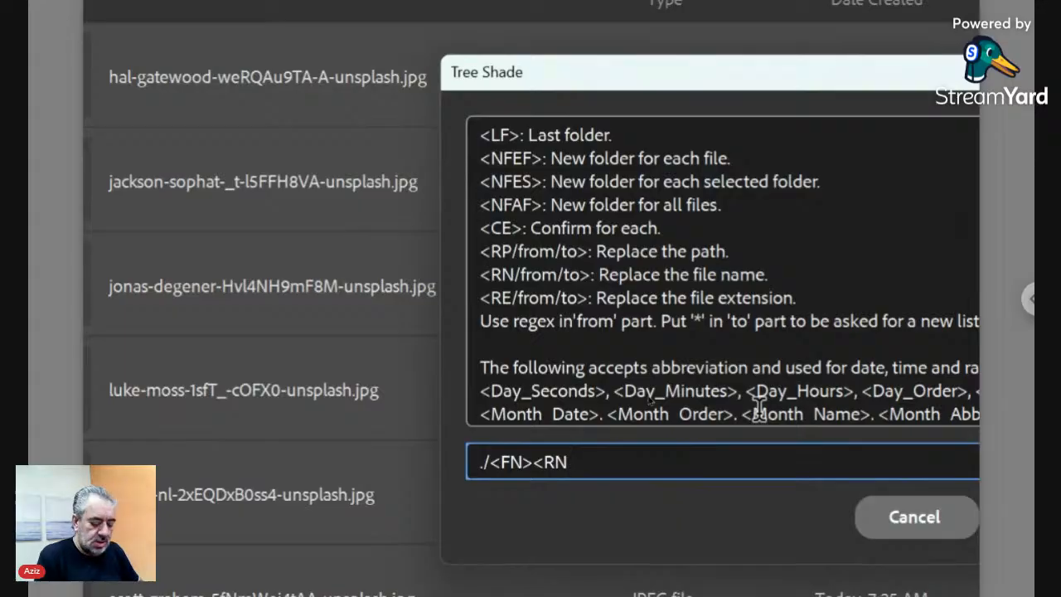
text(/)
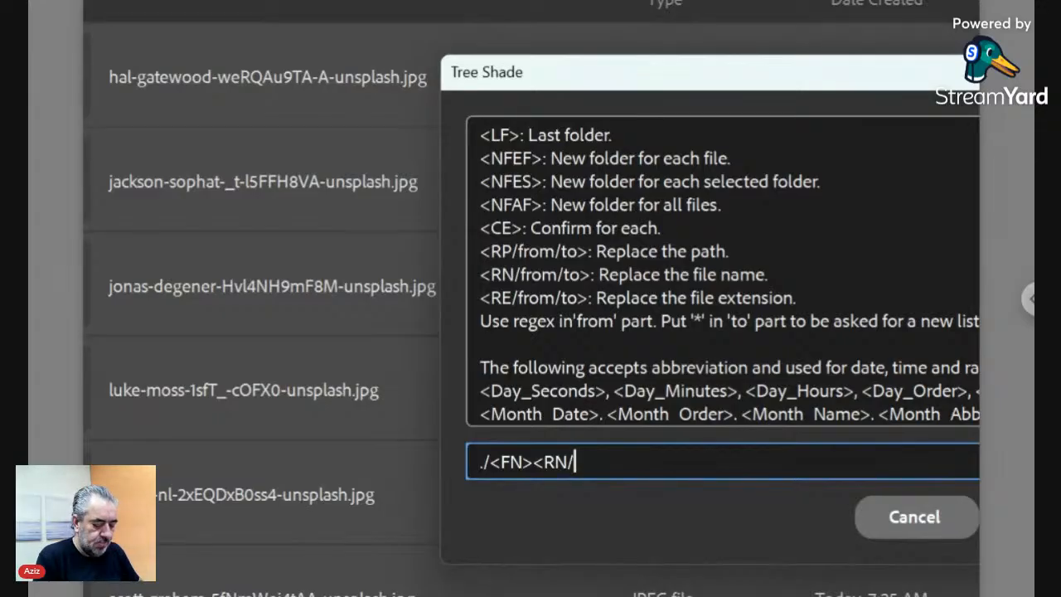
Step: Add \w+\-\w+ as the regex to match in the file name replacement
text(\w)
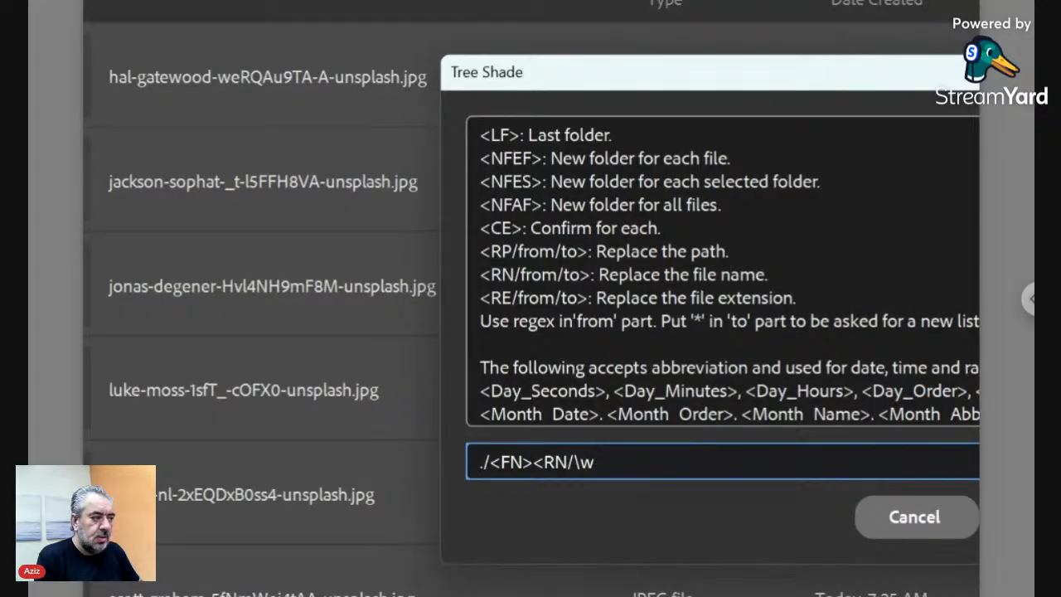
text(+)
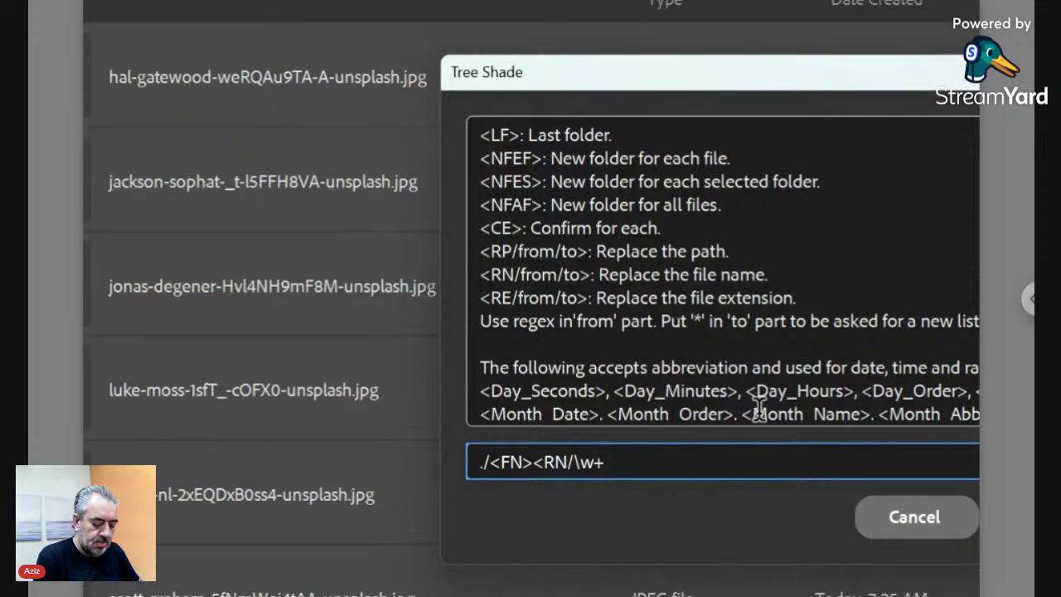
text(\-)
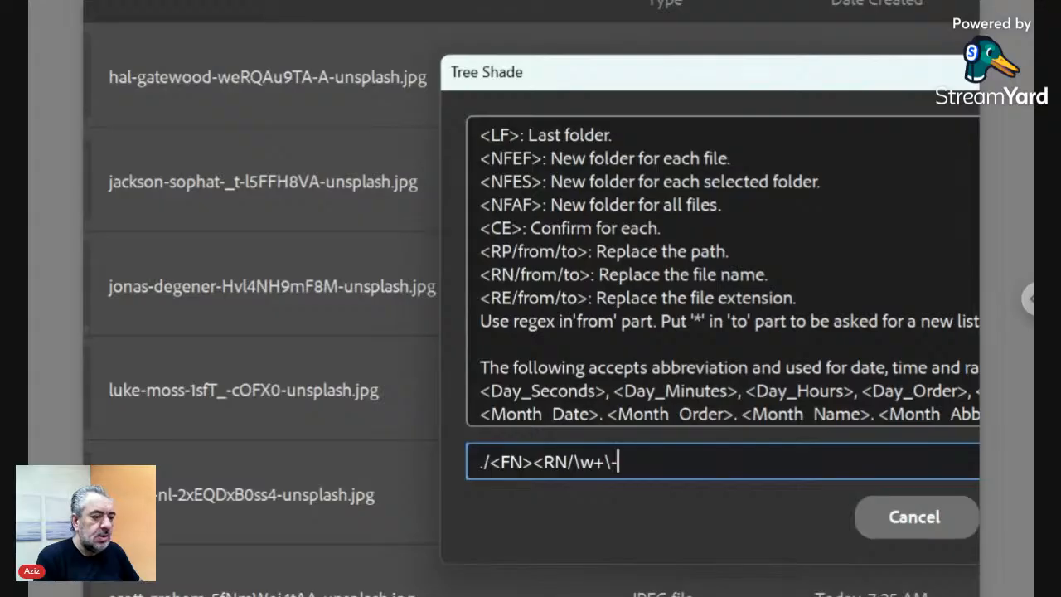
key(Left)
key(Left)
key(shift+Right)
key(shift+Right)
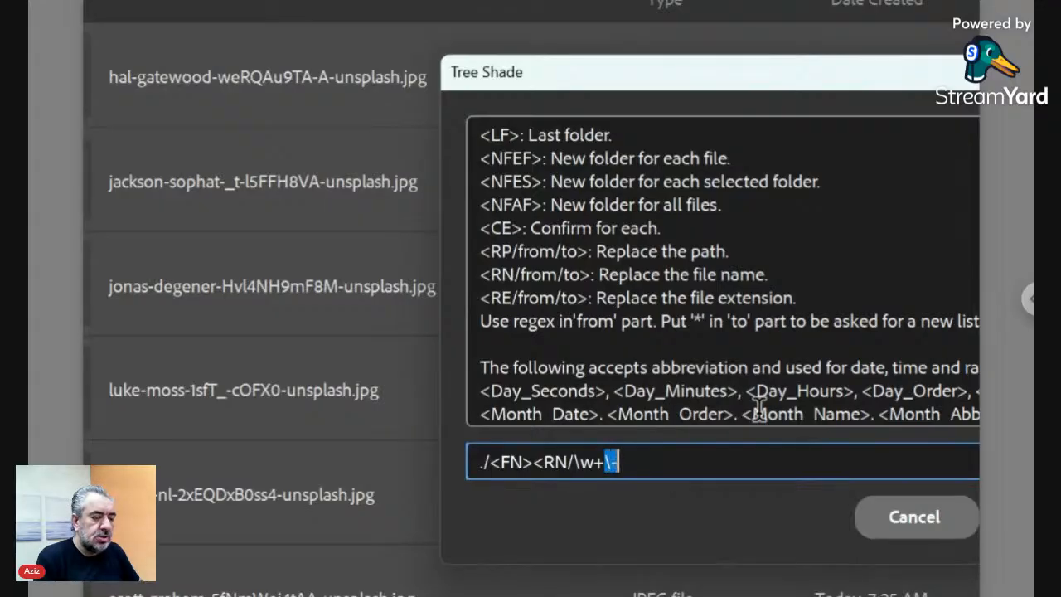
key(shift+Left)
key(shift+Left)
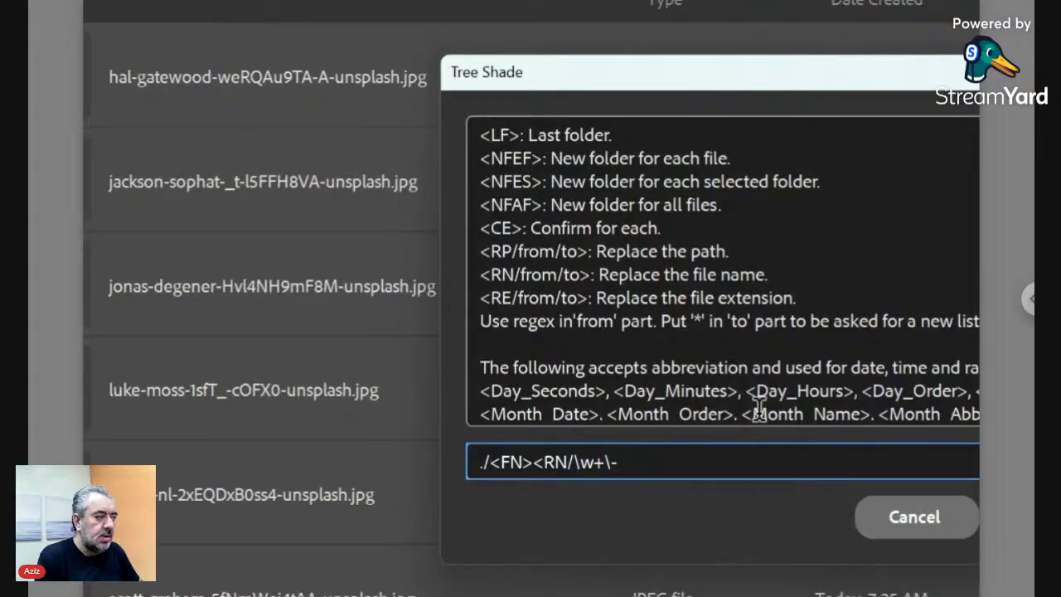
text(\w+)
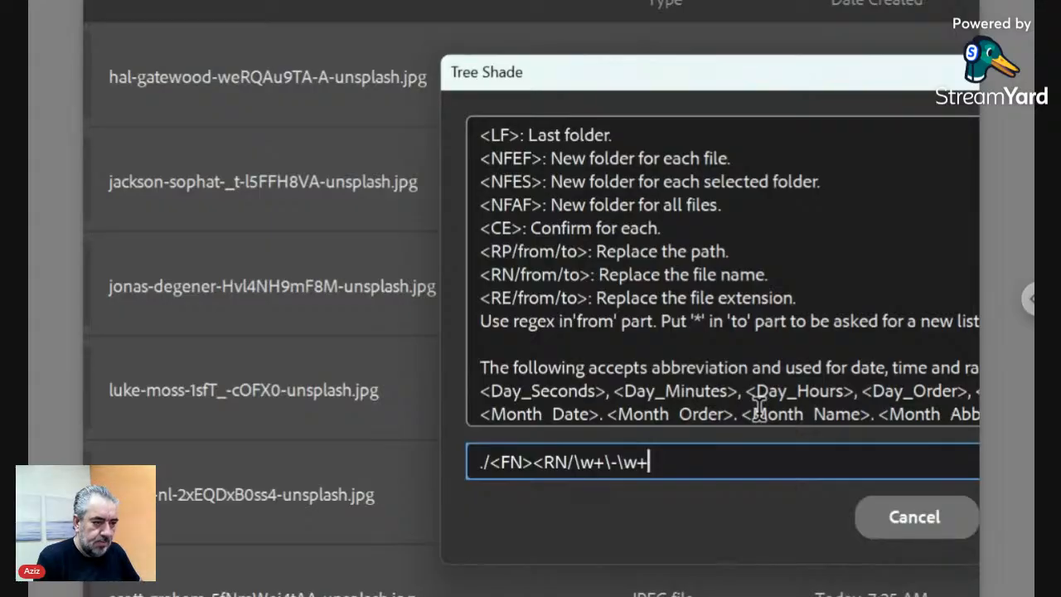
Step: Finish the expression with /.+> as the replacement part and run the change on the selected images
text(/)
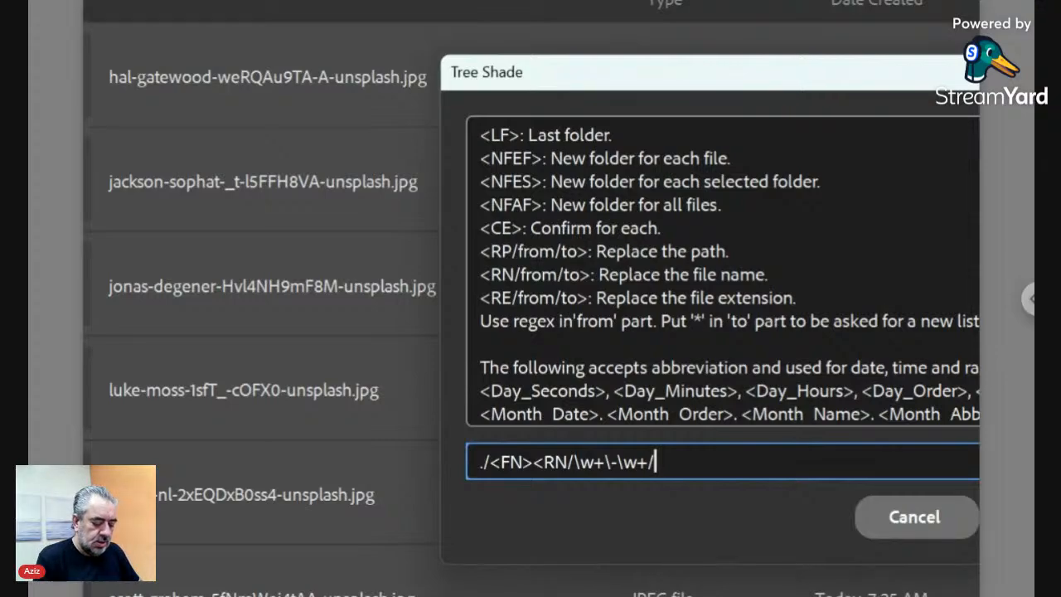
text(.+)
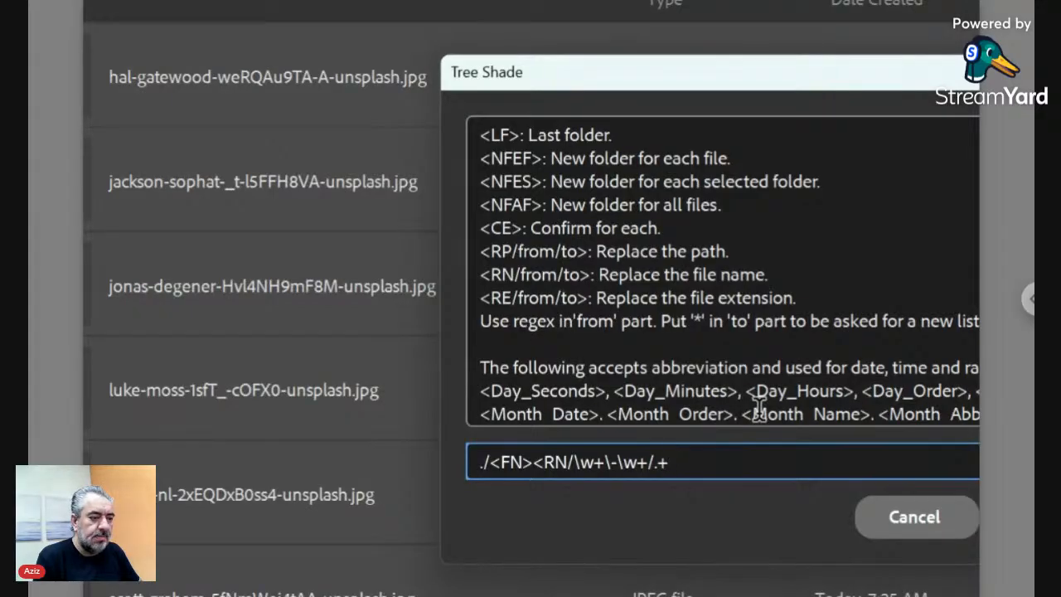
text(>)
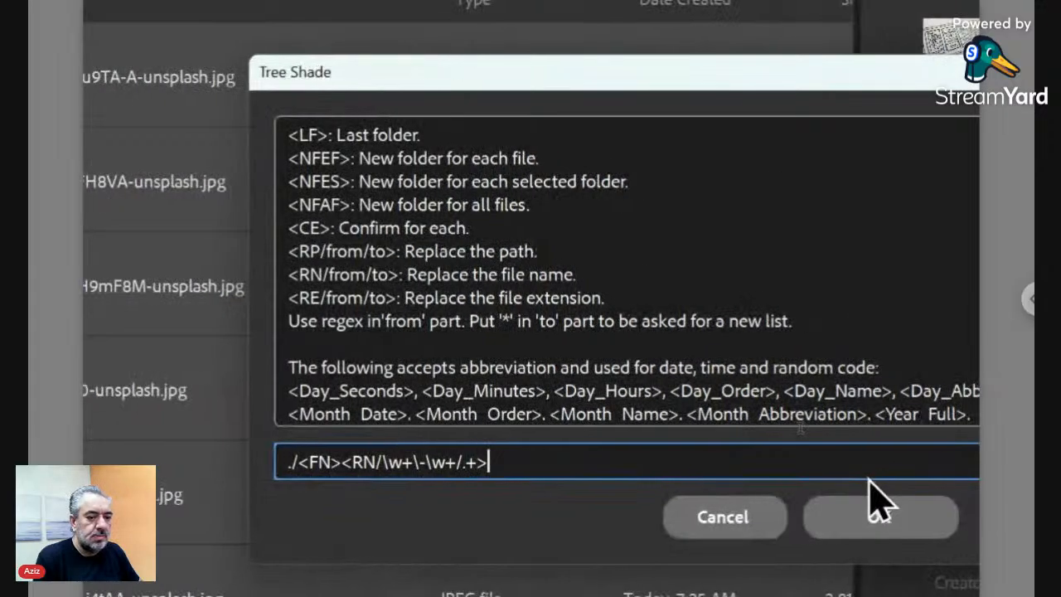
click(879, 521)
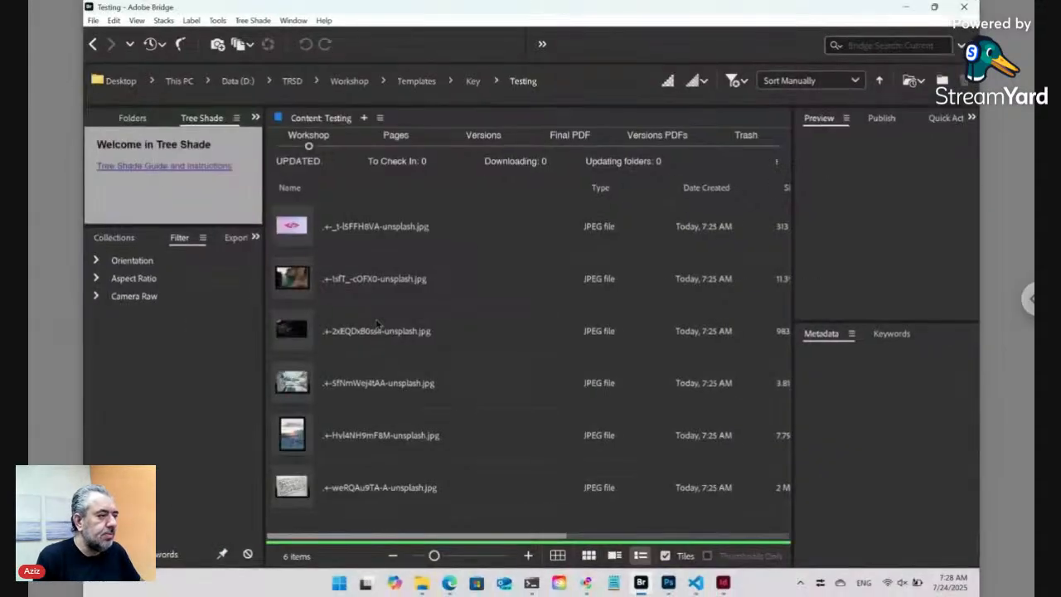
Step: Return to the Key folder, look through its contents, and open the Title folder
key(ctrl+Up)
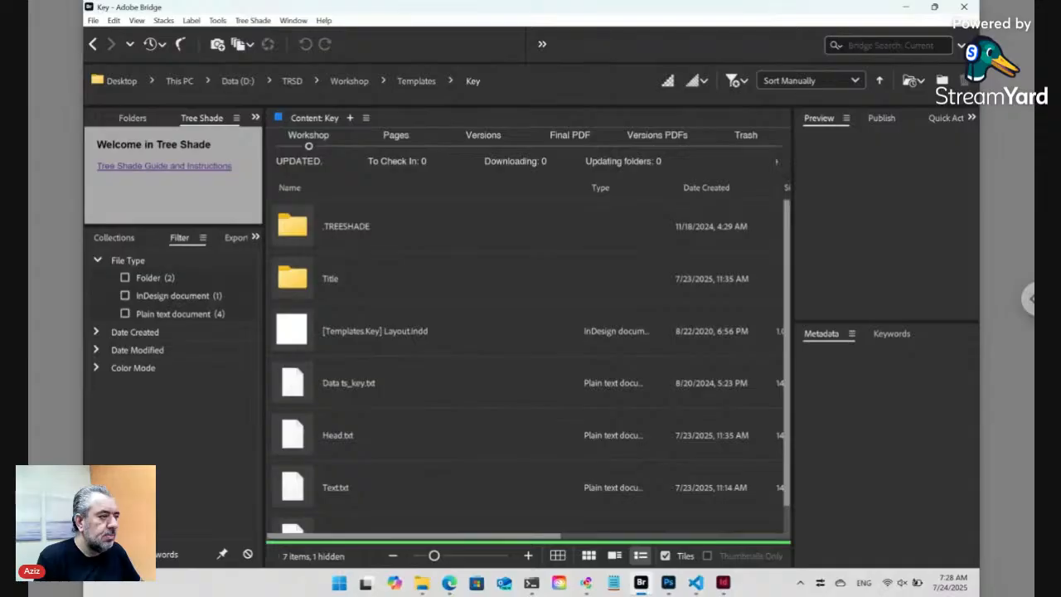
scroll(528, 366, down, 1)
scroll(528, 366, up, 1)
scroll(528, 367, down, 1)
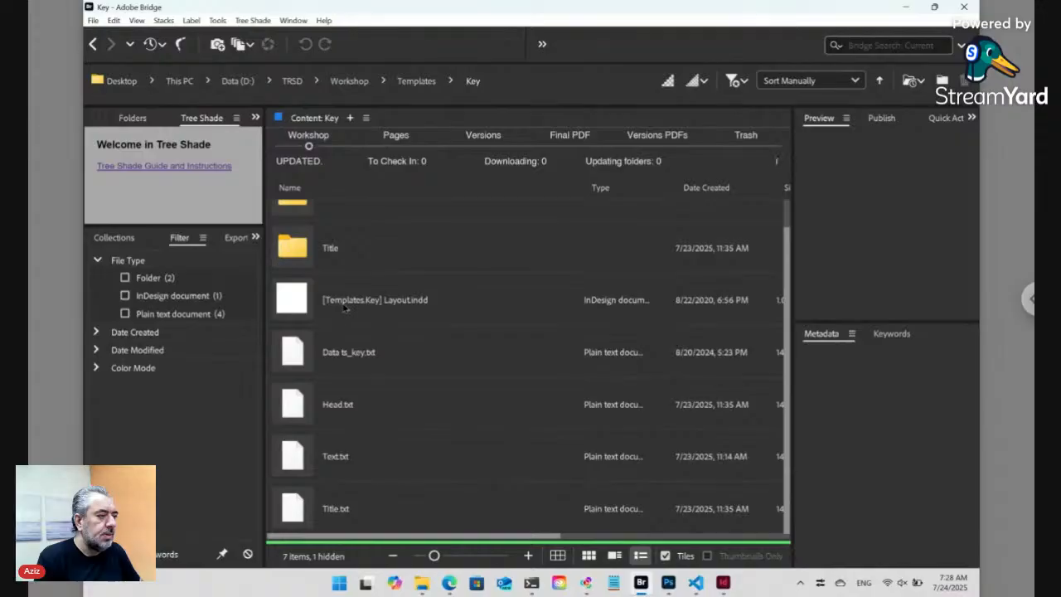
scroll(345, 308, up, 1)
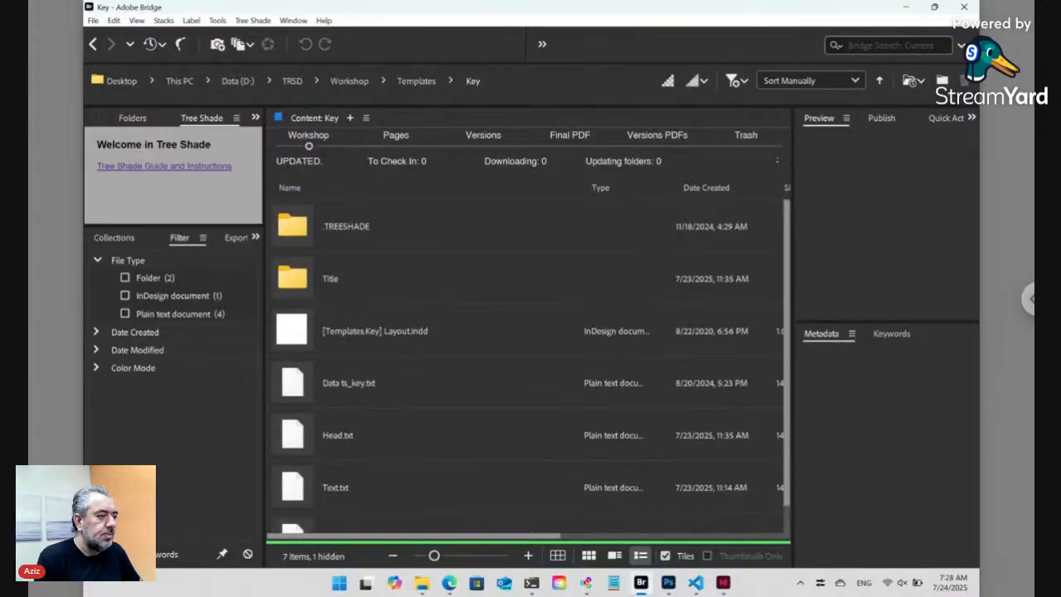
scroll(345, 307, down, 1)
scroll(345, 308, up, 1)
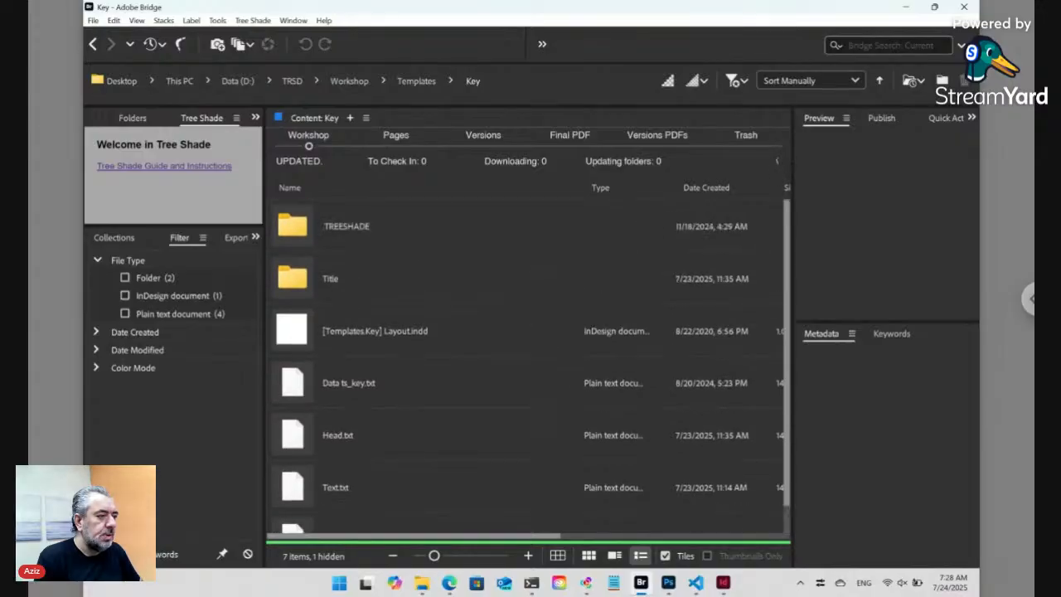
click(347, 287)
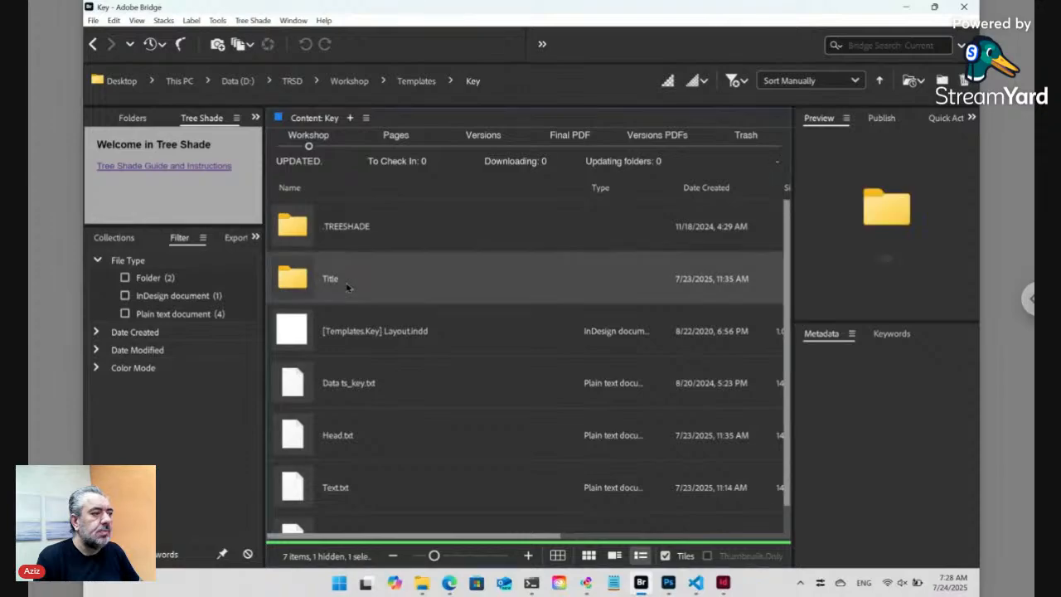
double_click(305, 283)
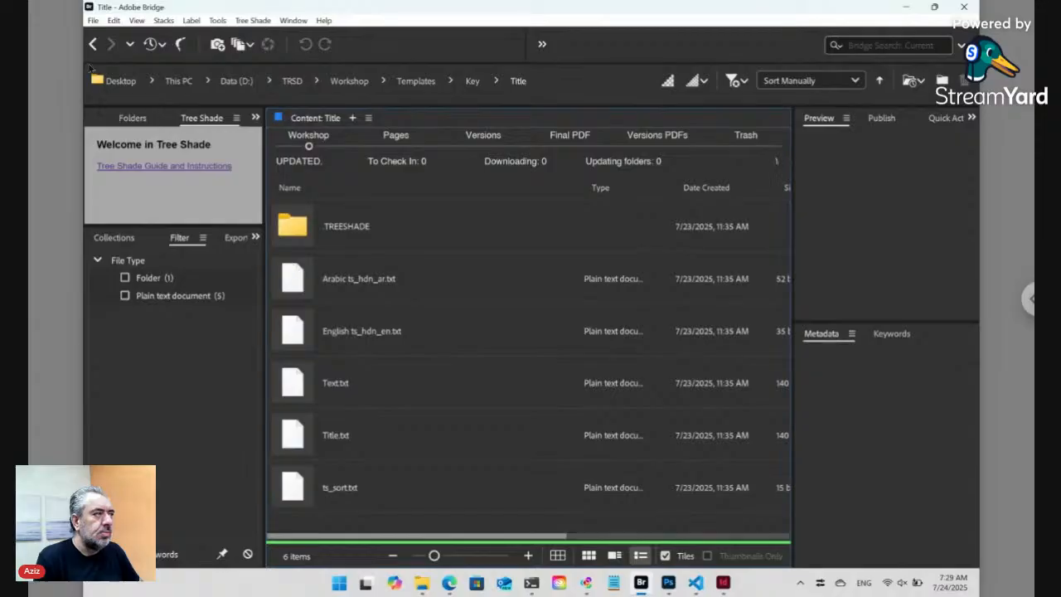
Step: Look through the parent Key folder's contents and return to the Title folder
click(94, 43)
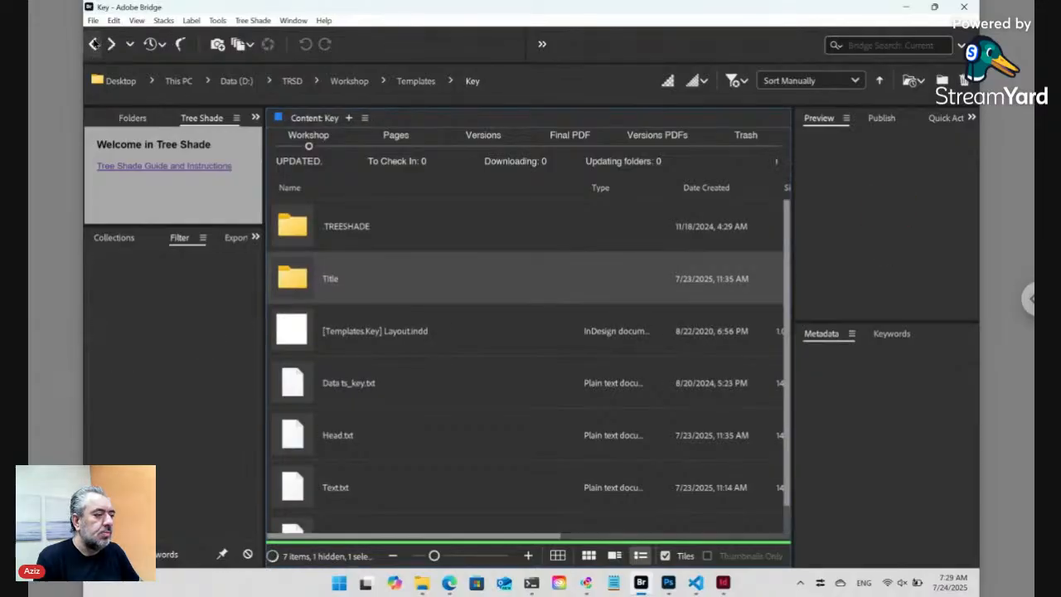
scroll(304, 329, down, 1)
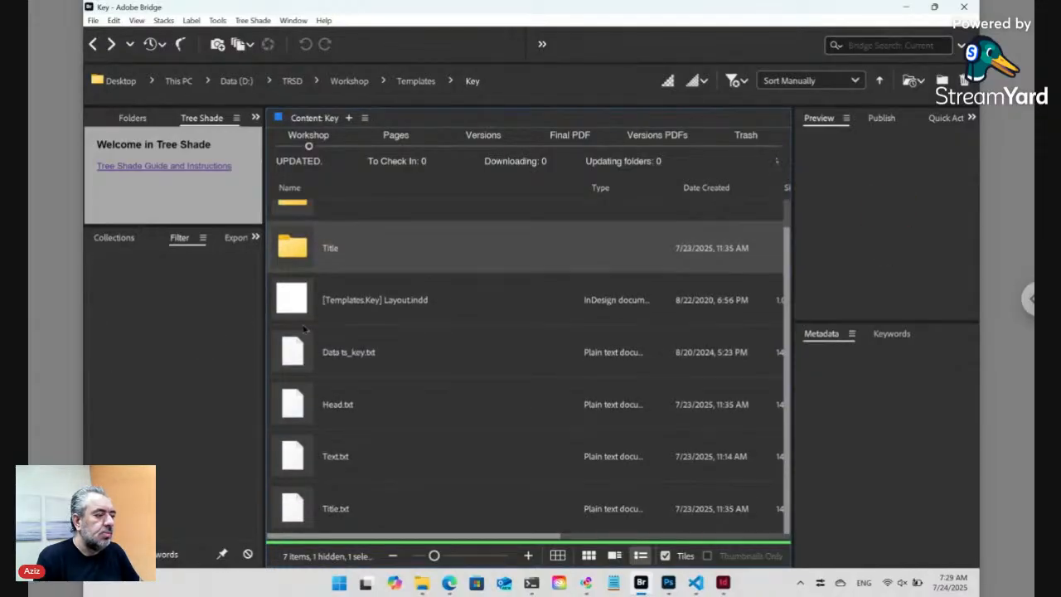
scroll(304, 329, up, 1)
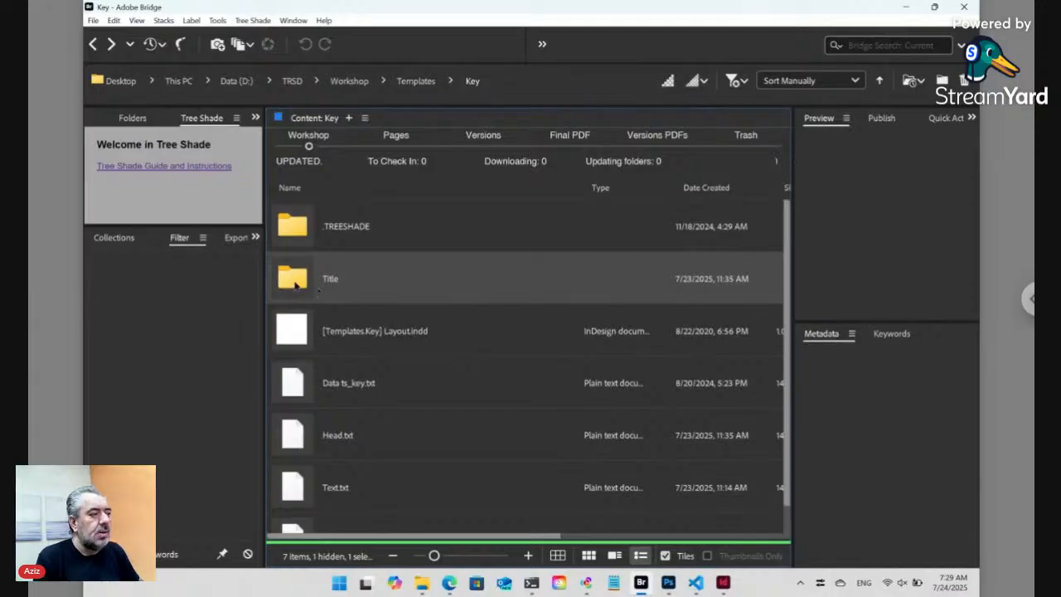
double_click(296, 284)
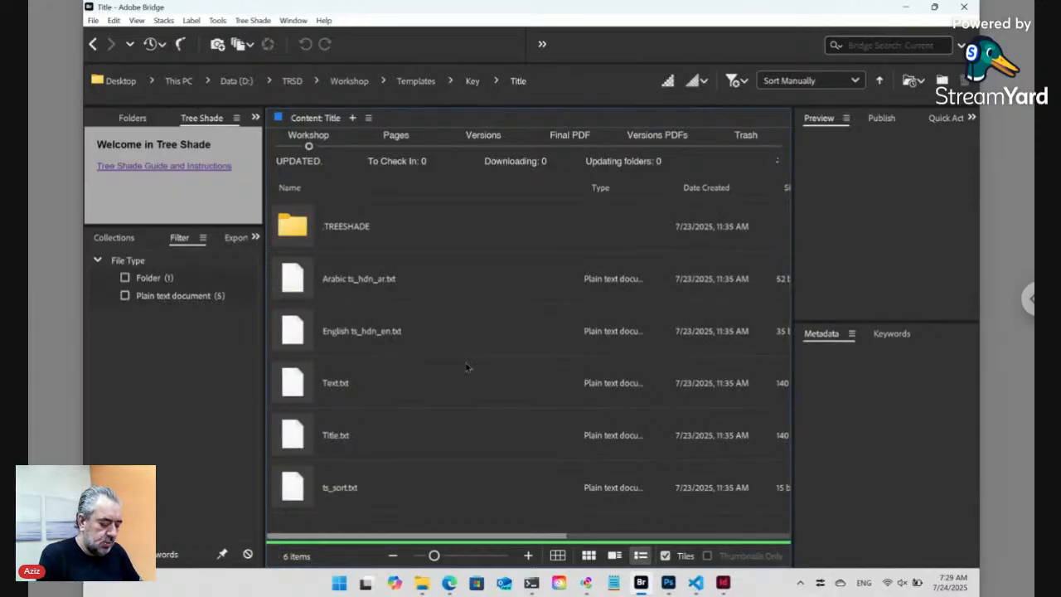
Step: Create a new folder named Test2 inside the Title folder and open it
key(ctrl+shift+n)
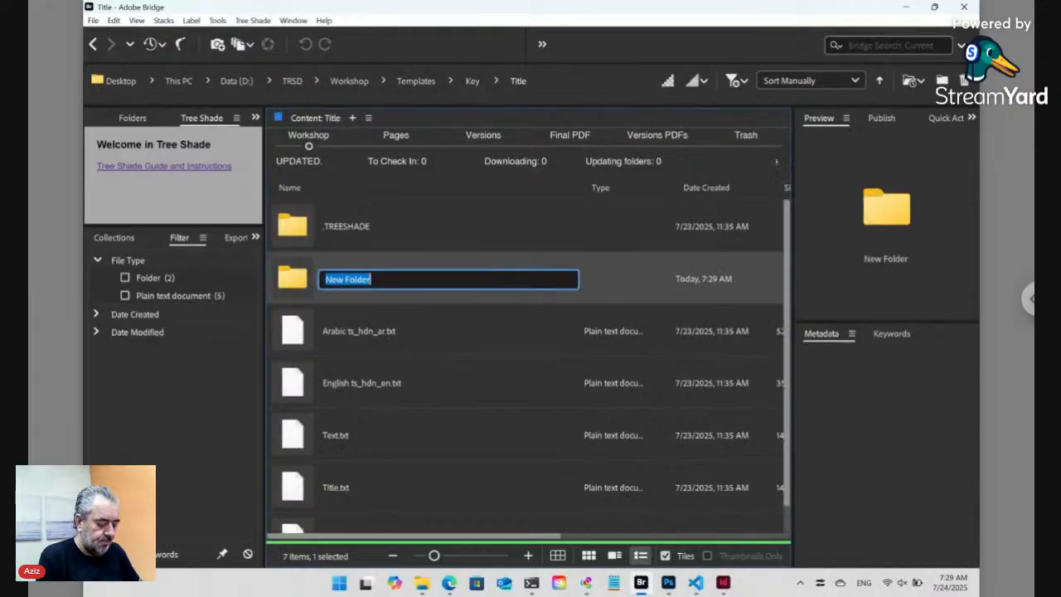
text(Ph)
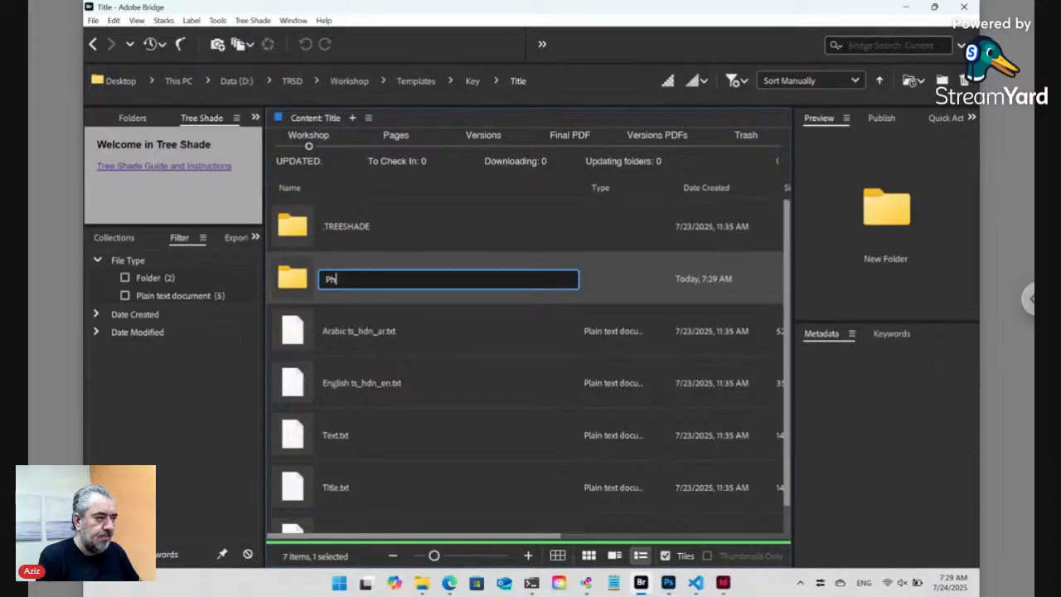
key(BackSpace)
key(BackSpace)
text(Test)
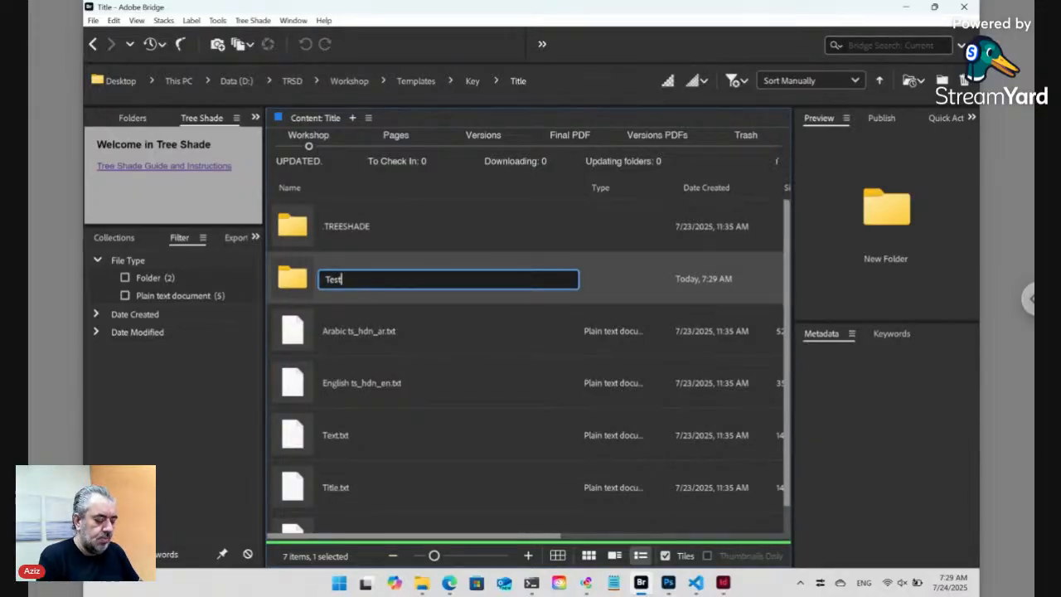
text(2)
key(Return)
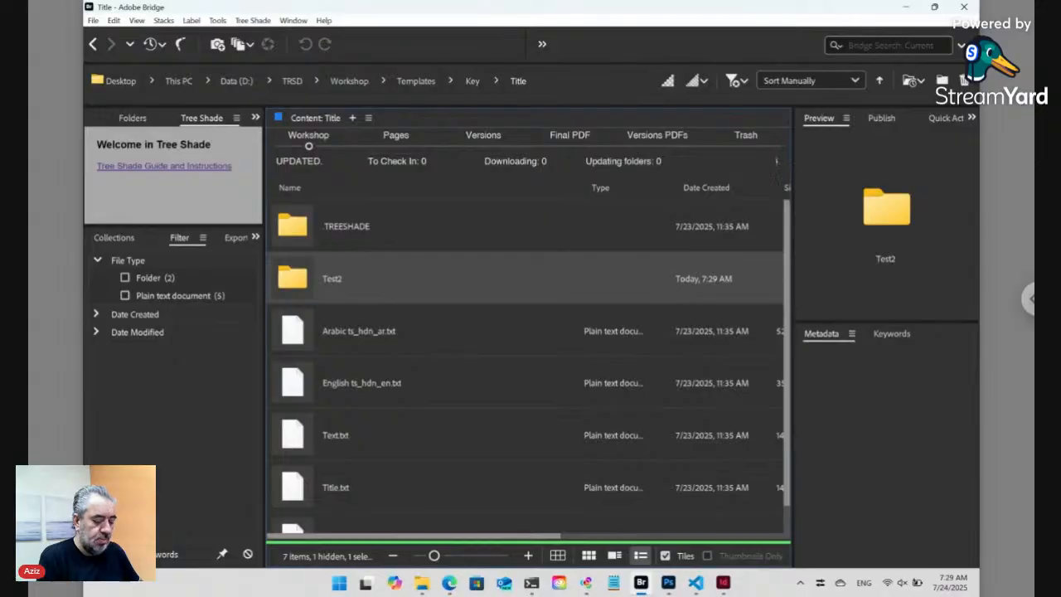
key(Return)
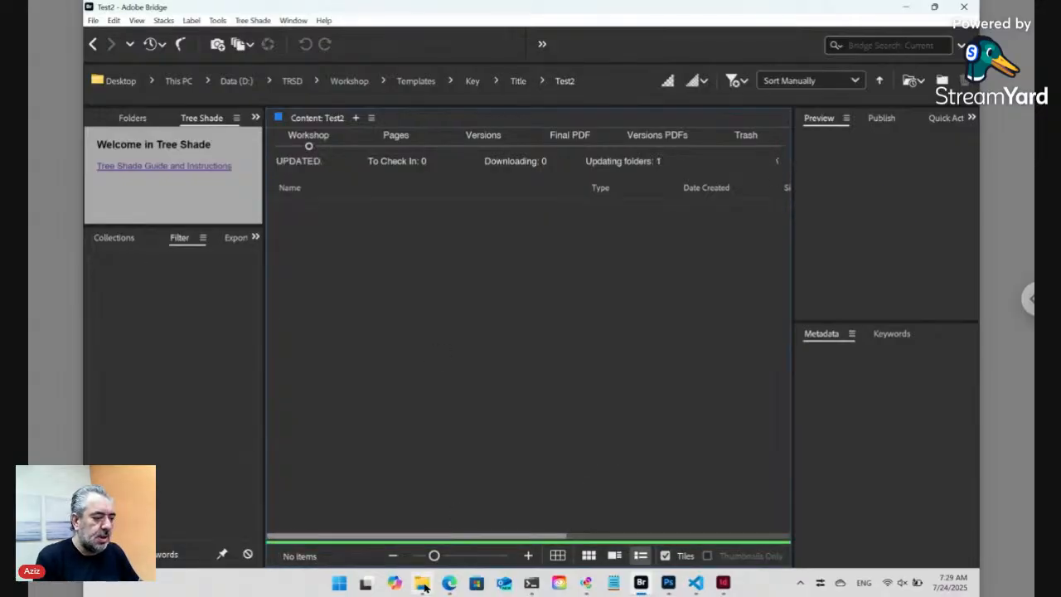
Step: Copy the six Unsplash JPG images from the Downloads folder in File Explorer into the Test2 folder
mouse_move(422, 582)
click(384, 467)
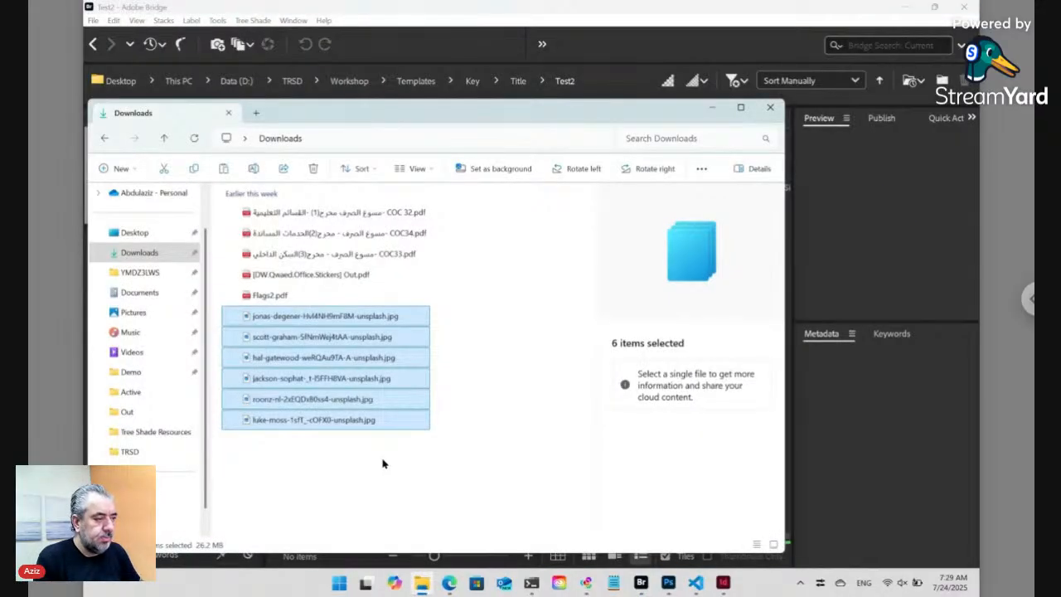
click(892, 470)
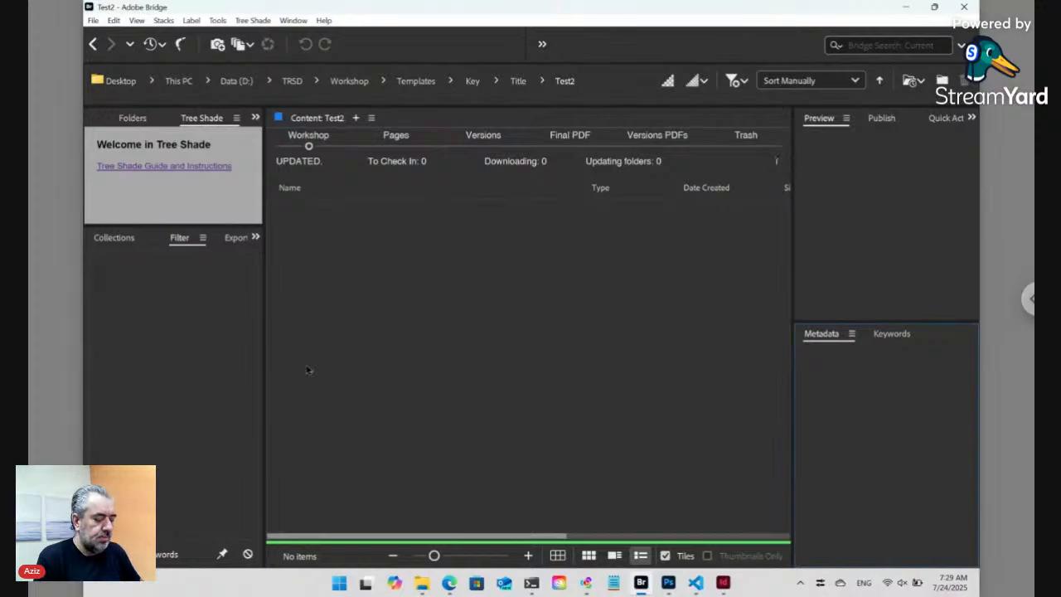
key(ctrl+v)
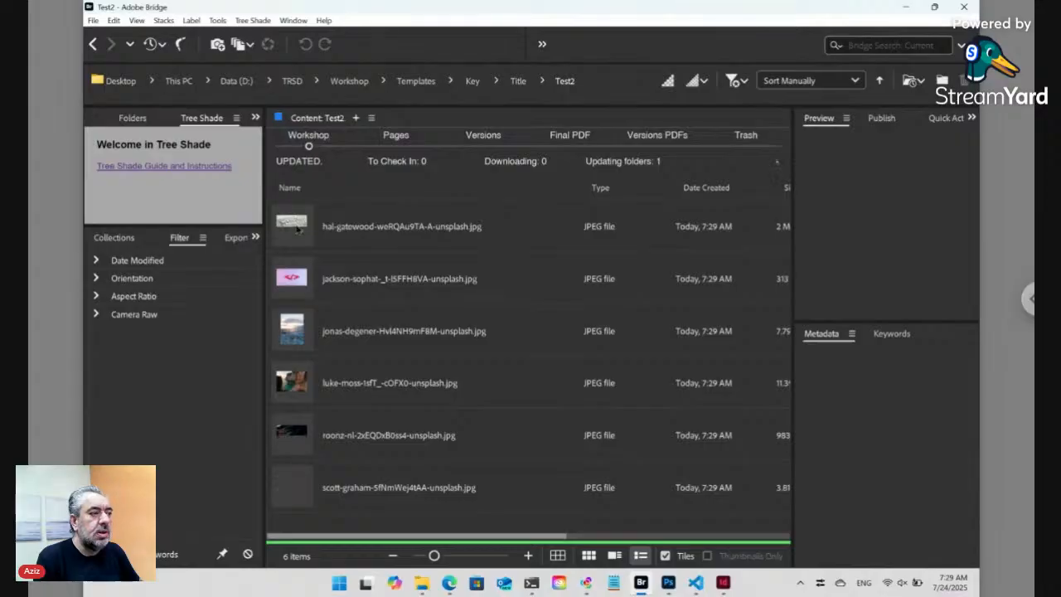
Step: Start the Change command on all six images in Test2 and insert <CE> after <FN> in the expression
click(297, 229)
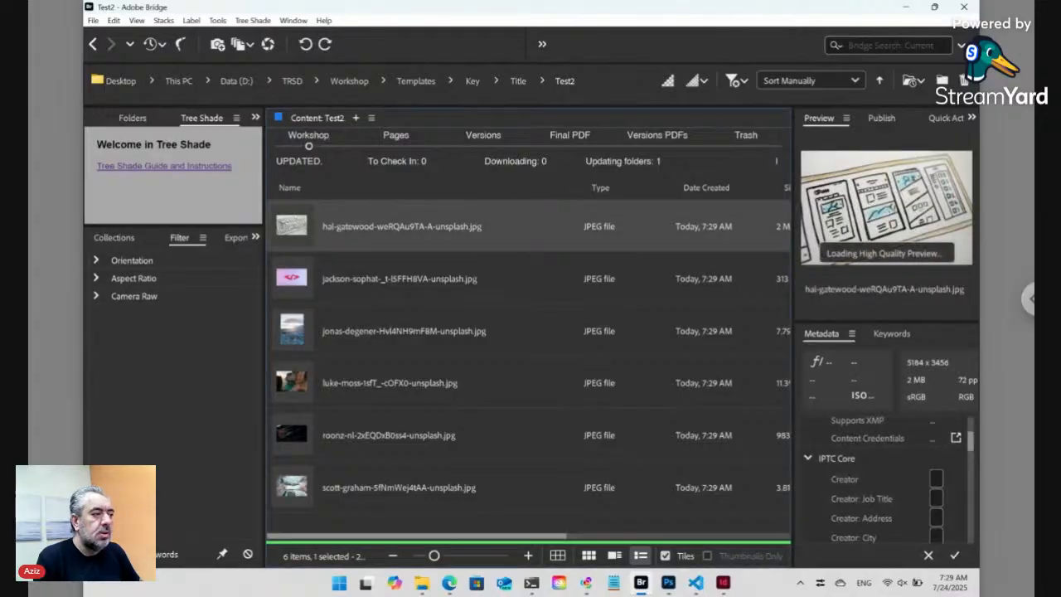
shift+click(295, 487)
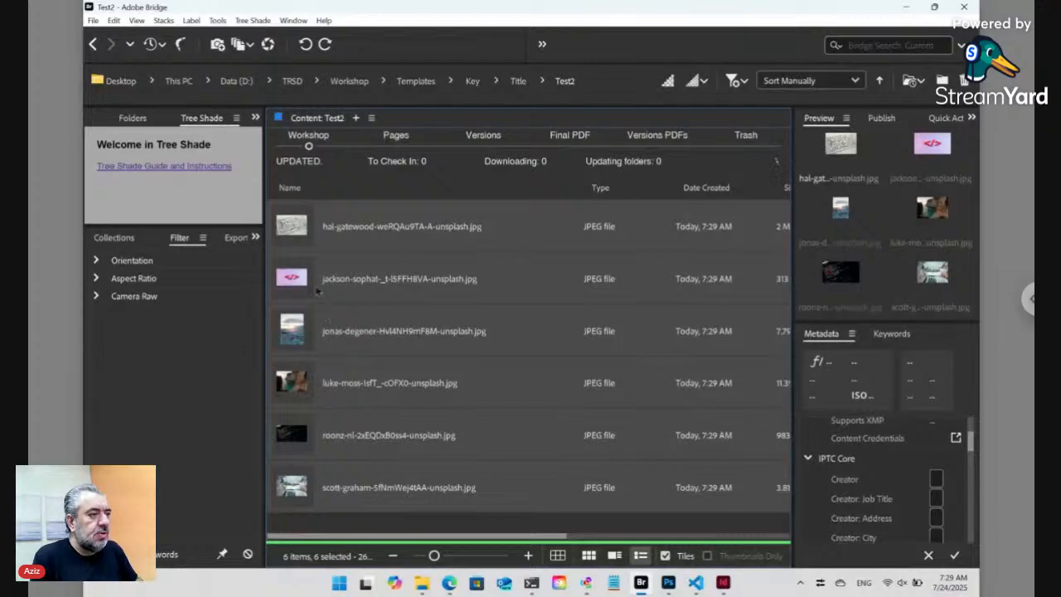
right_click(293, 229)
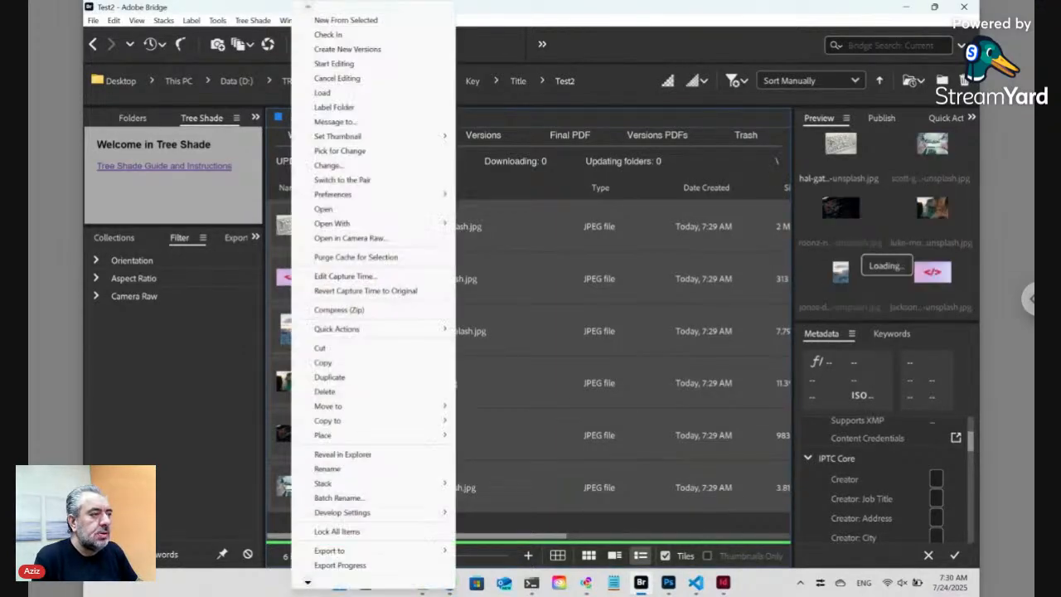
click(328, 166)
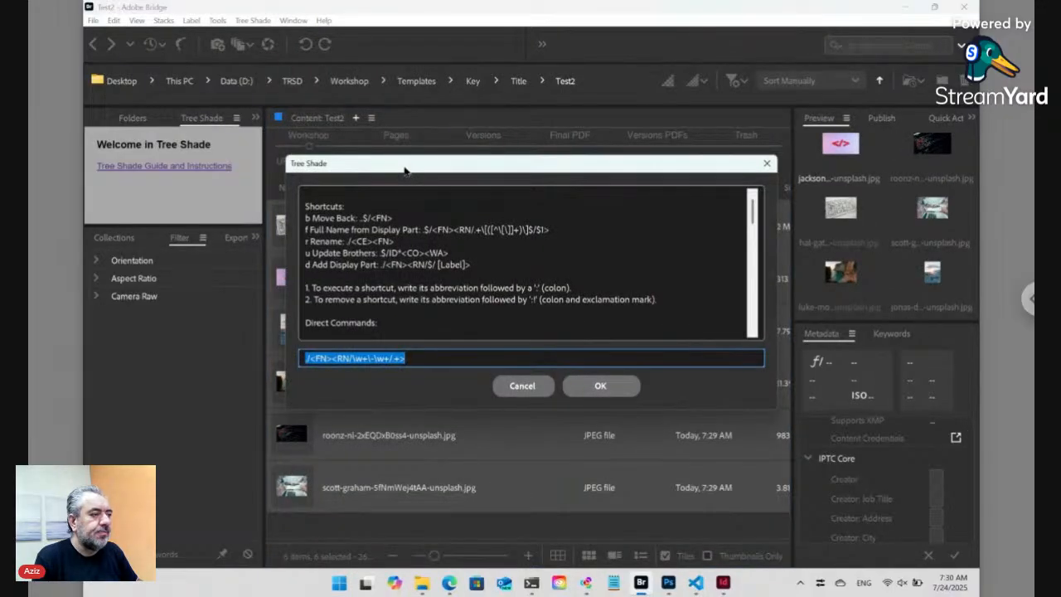
drag(407, 177, 538, 221)
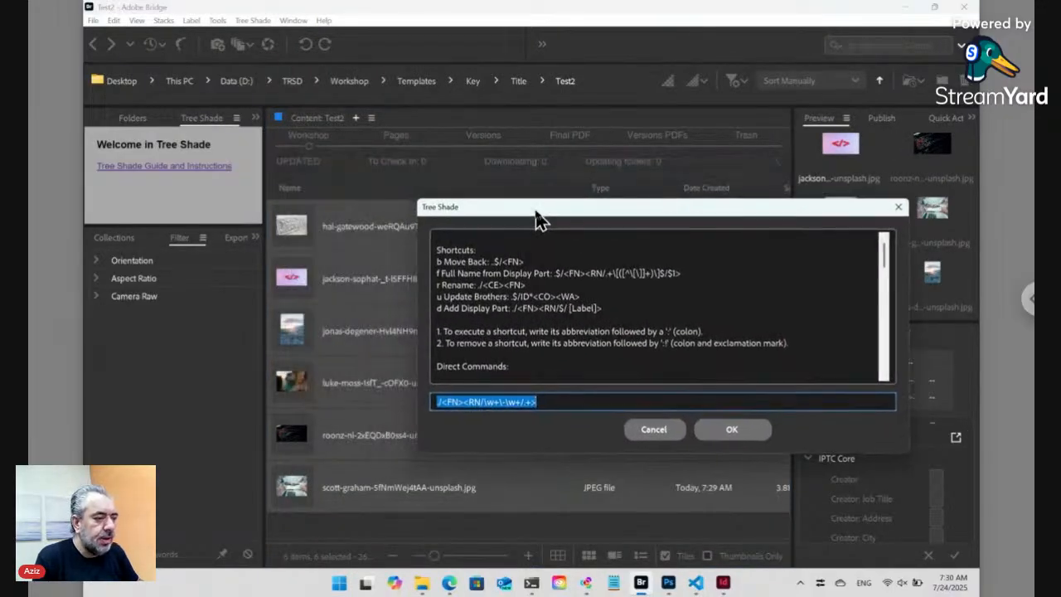
click(462, 401)
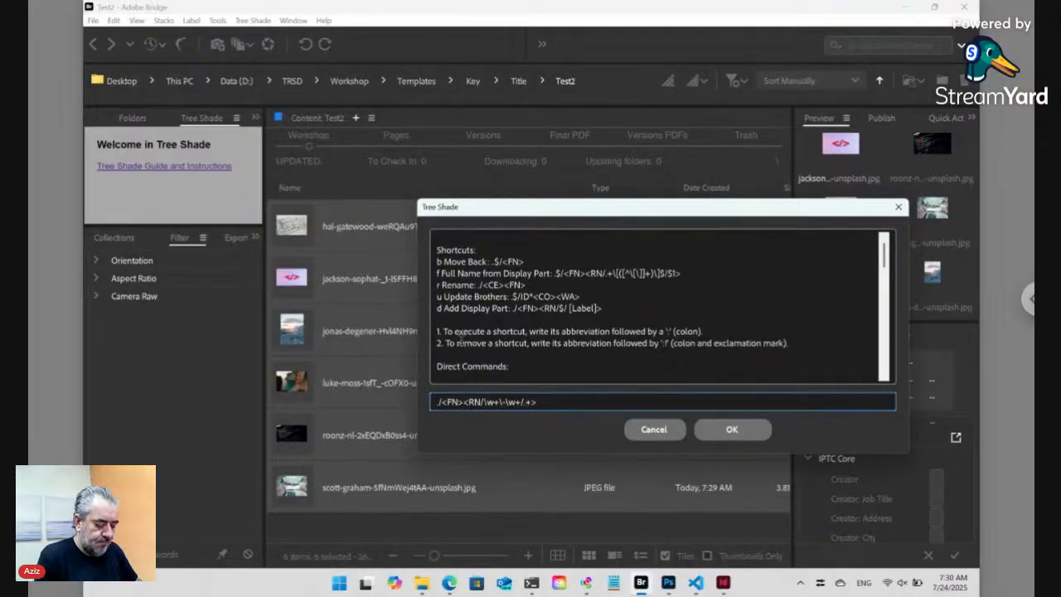
text(<CE>)
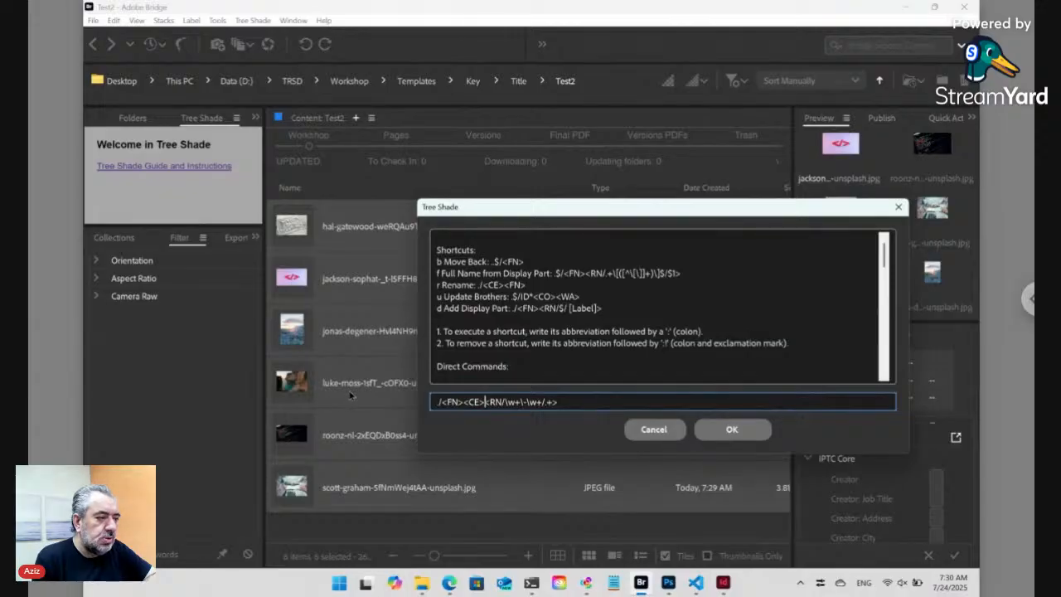
Step: Replace the first w in the regex part of the expression with the character class [a-z]
click(522, 401)
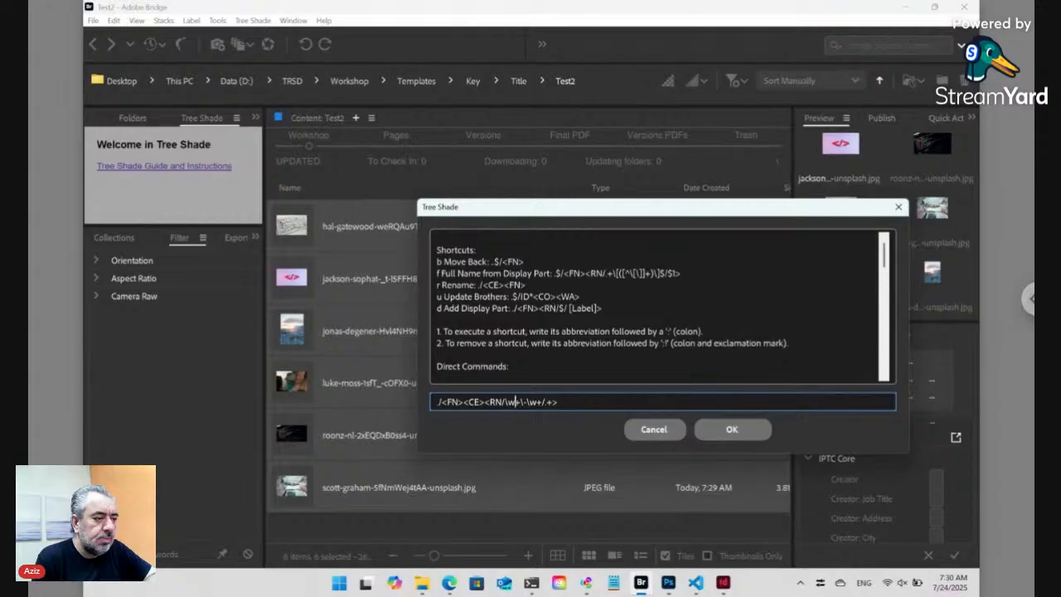
key(shift+Left)
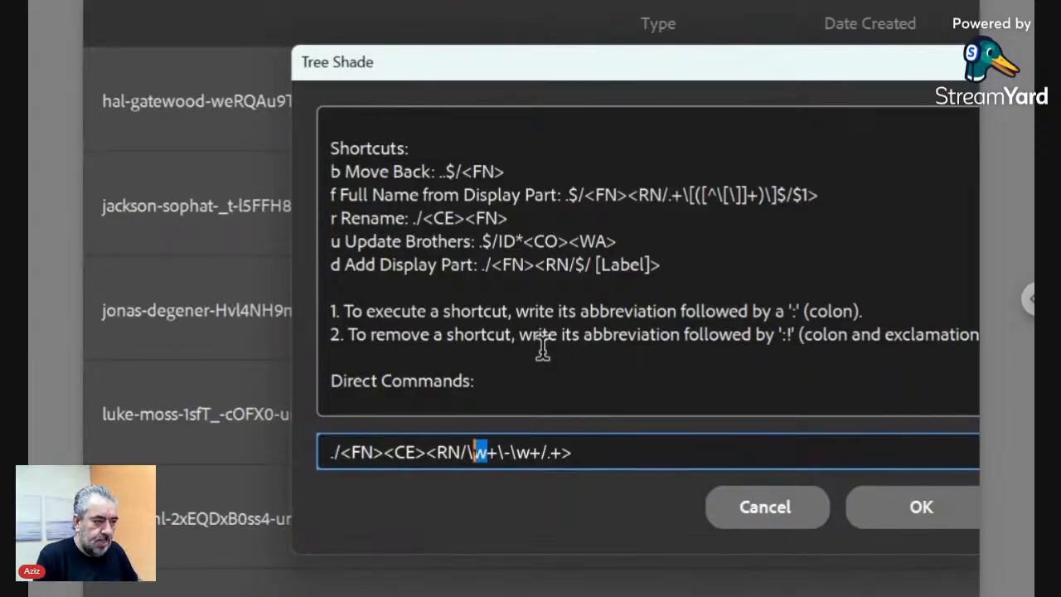
text([])
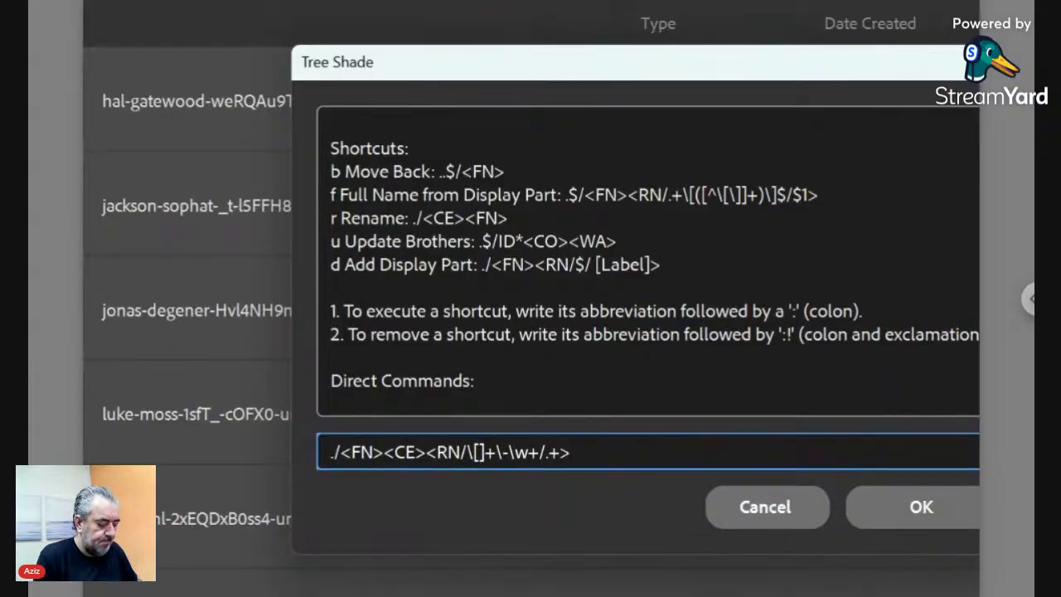
text(a-z)
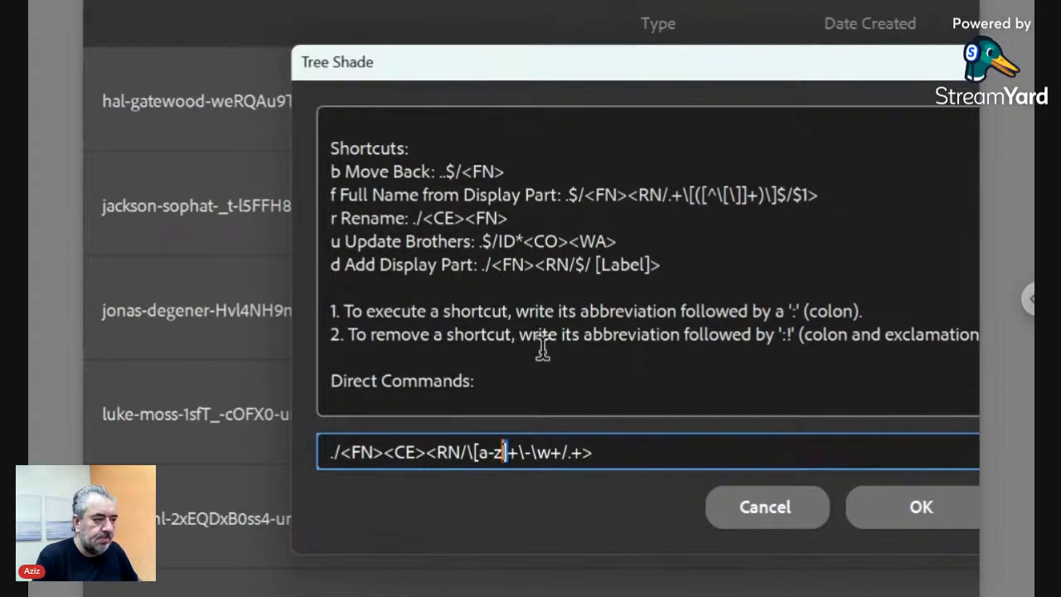
Step: Reuse the [a-z] character class in place of the second w, after the hyphen in the regex
key(shift+Left)
key(shift+Left)
key(shift+Left)
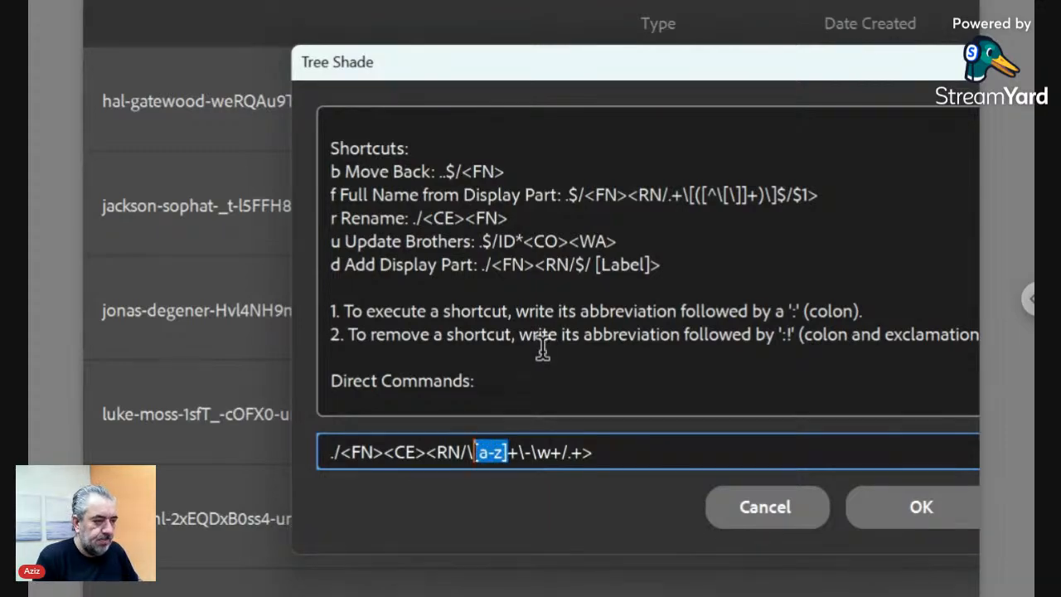
key(Right)
key(Right)
key(Right)
key(Right)
key(Right)
key(Right)
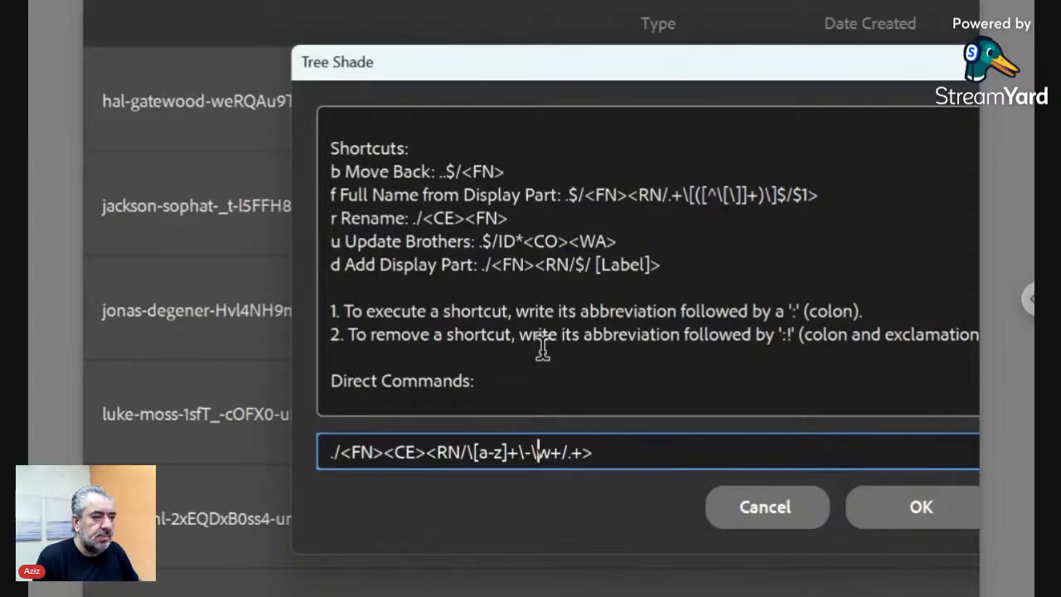
key(shift+Right)
text([a-z])
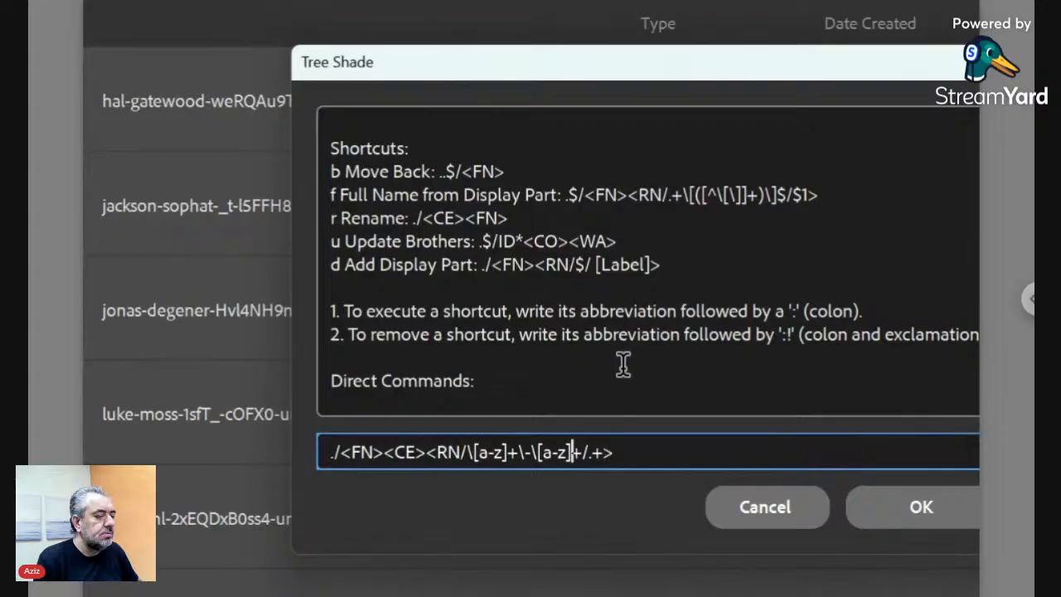
Step: Add ^ at the start of the regex and remove the backslash before the first [a-z]
click(468, 452)
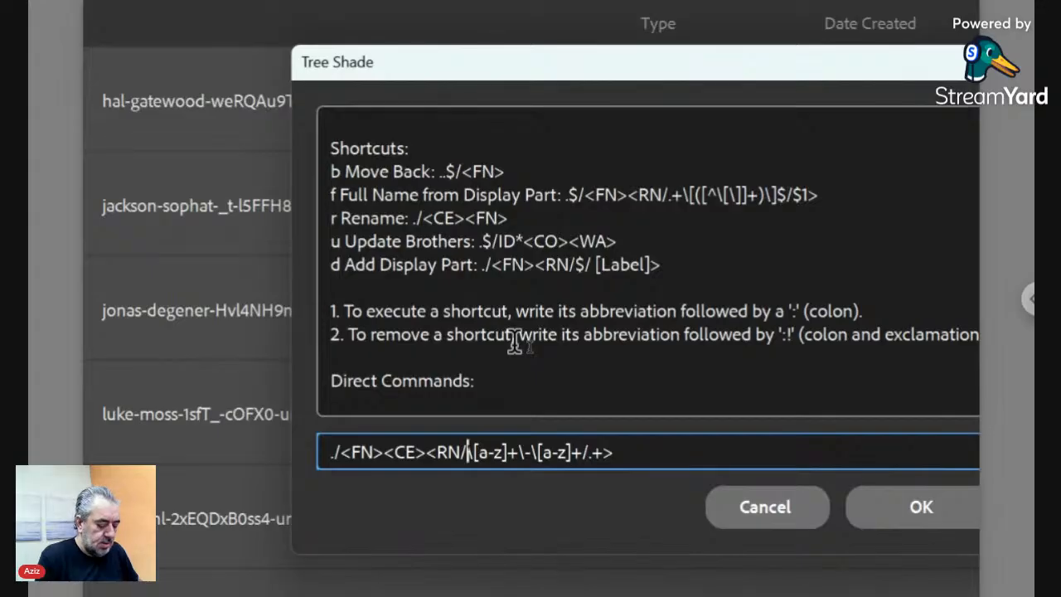
text(^)
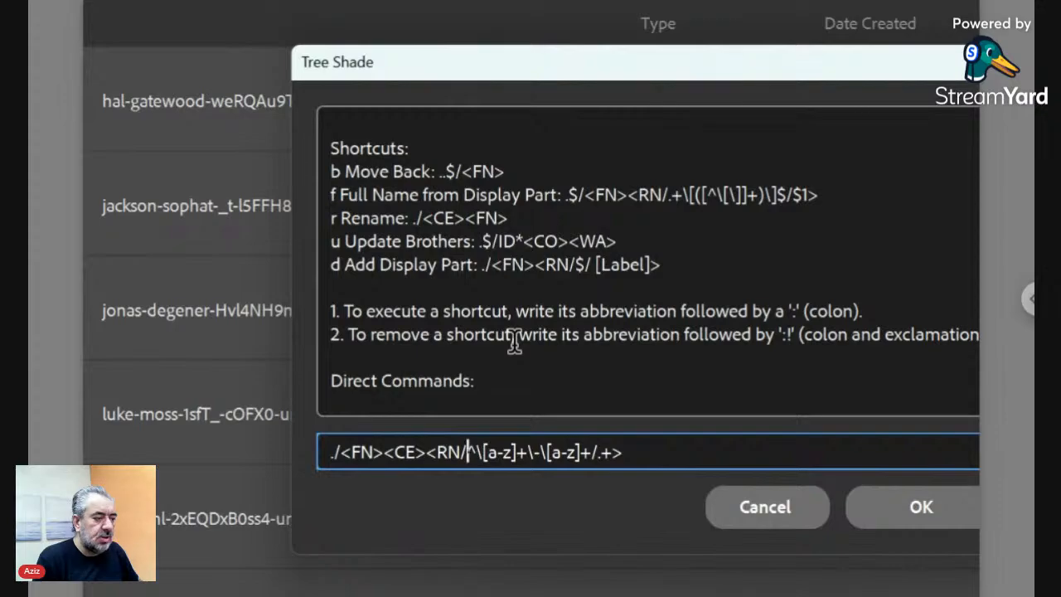
key(Right)
key(Right)
key(Right)
key(Right)
key(Right)
key(Left)
key(Left)
key(Left)
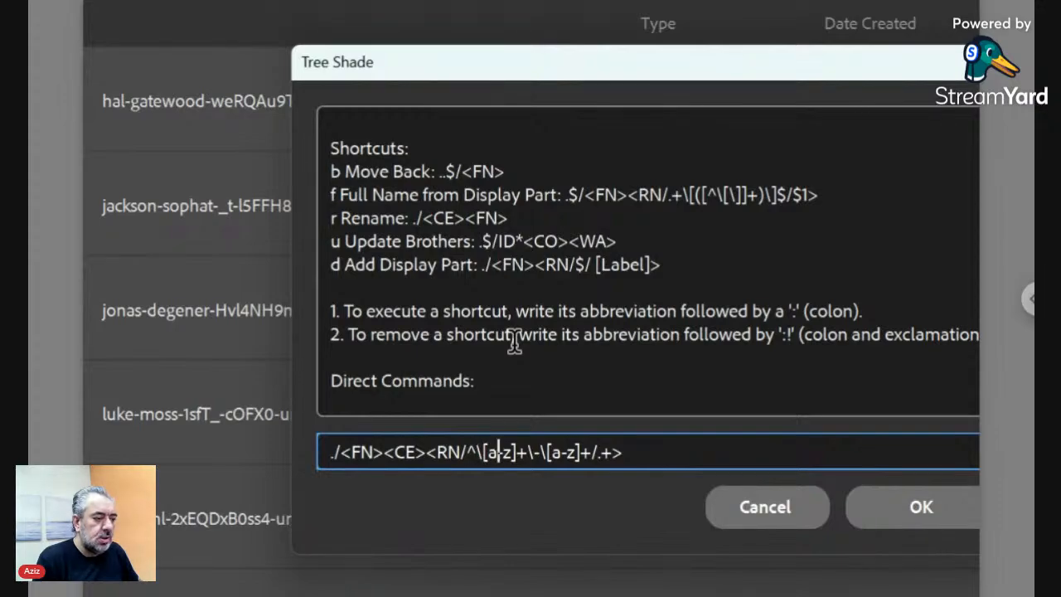
key(BackSpace)
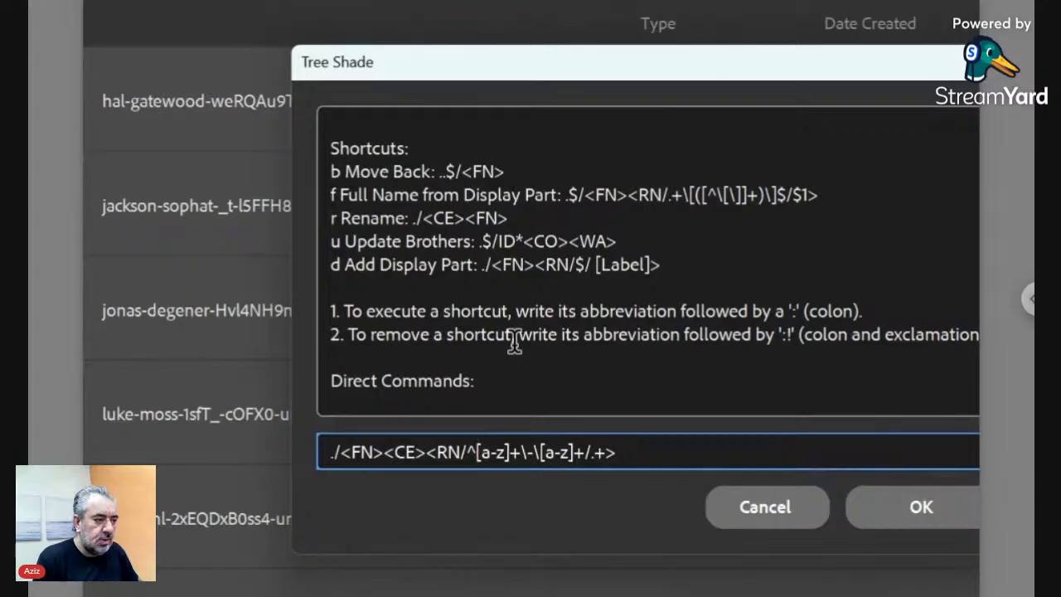
Step: Remove the backslash before the second [a-z] in the regex
key(Right)
key(Right)
key(Right)
key(Right)
key(Right)
key(Right)
key(Right)
key(Right)
key(Right)
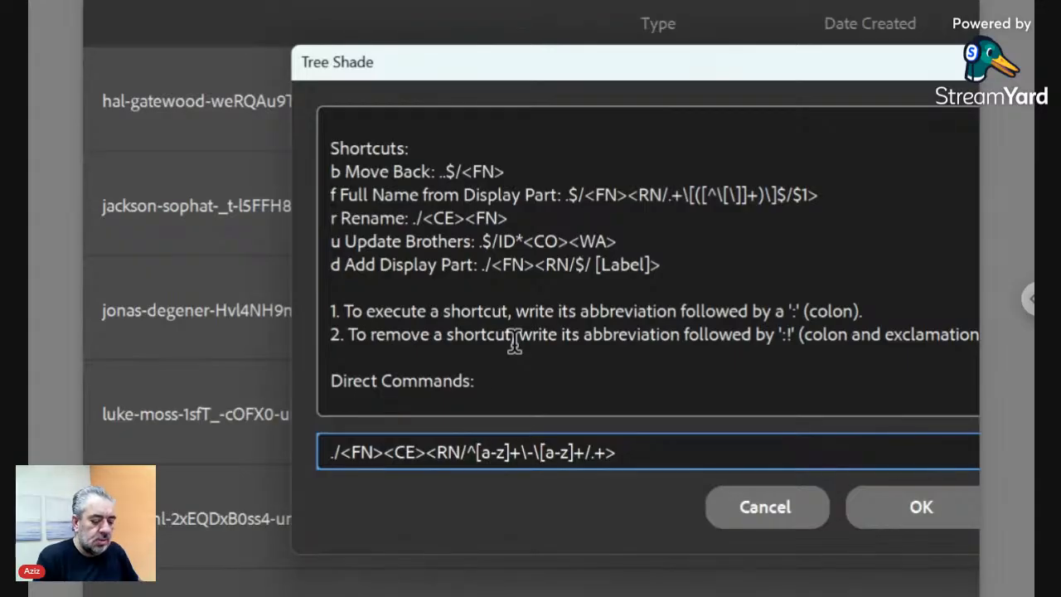
key(BackSpace)
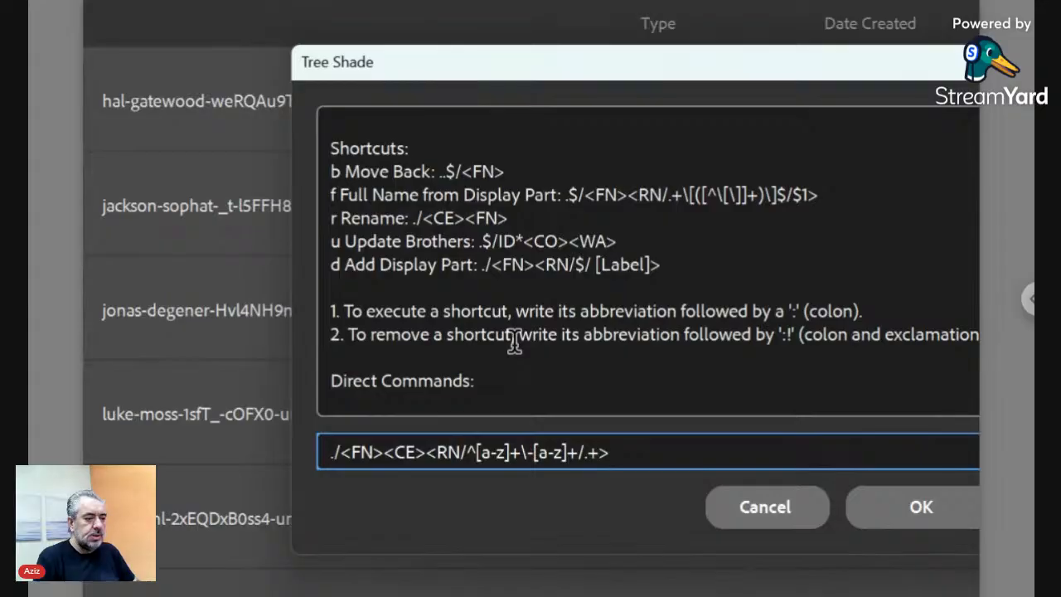
Step: Enclose the first [a-z] of the regex in parentheses, with the + left outside
key(Left)
key(Left)
key(Left)
key(Left)
key(Left)
key(Left)
key(Left)
key(Left)
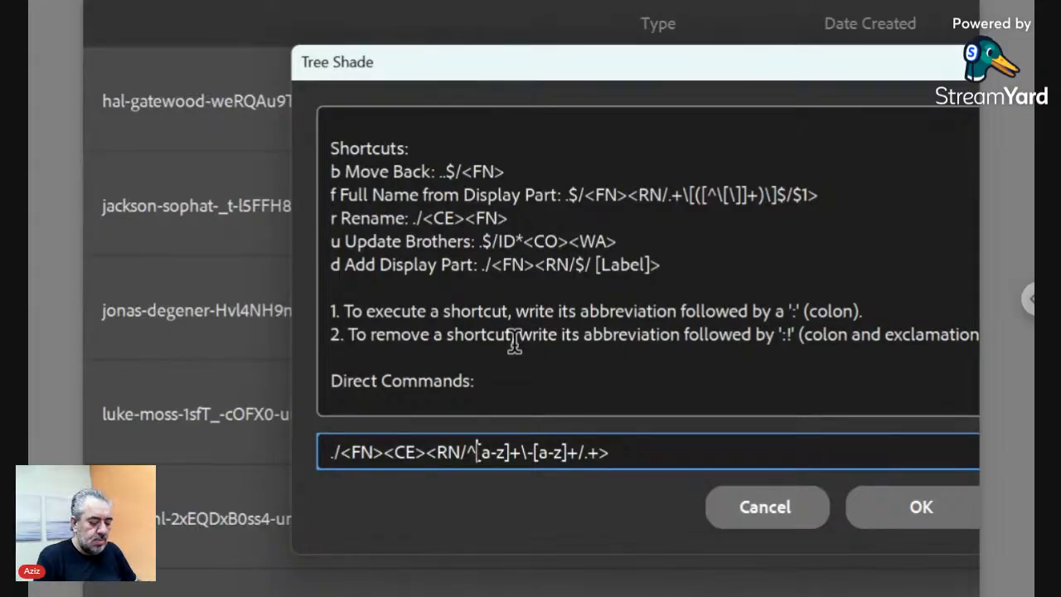
text(()
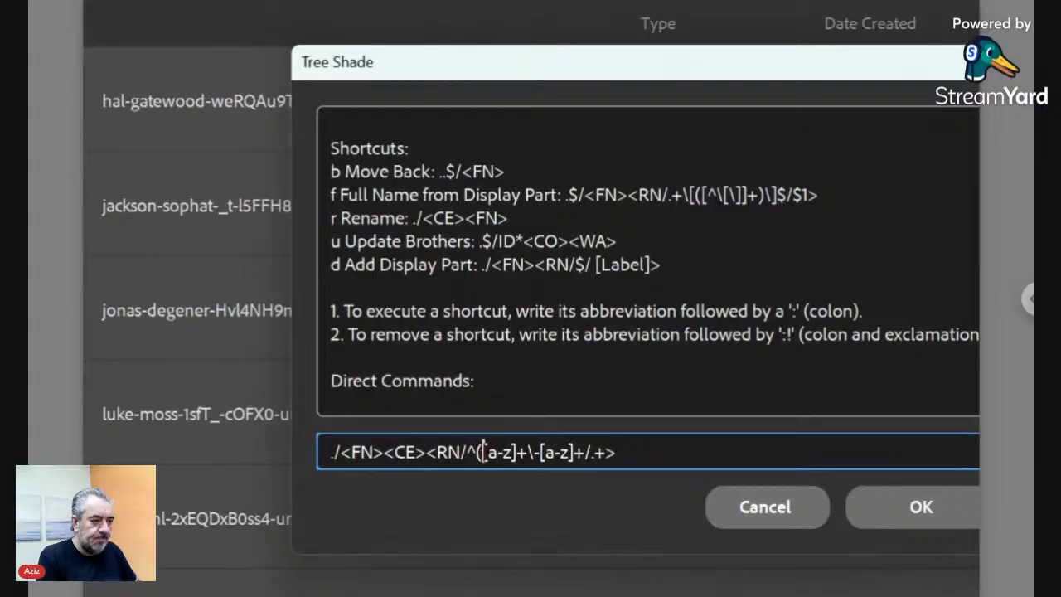
key(Right)
key(Right)
key(Right)
key(Right)
key(Right)
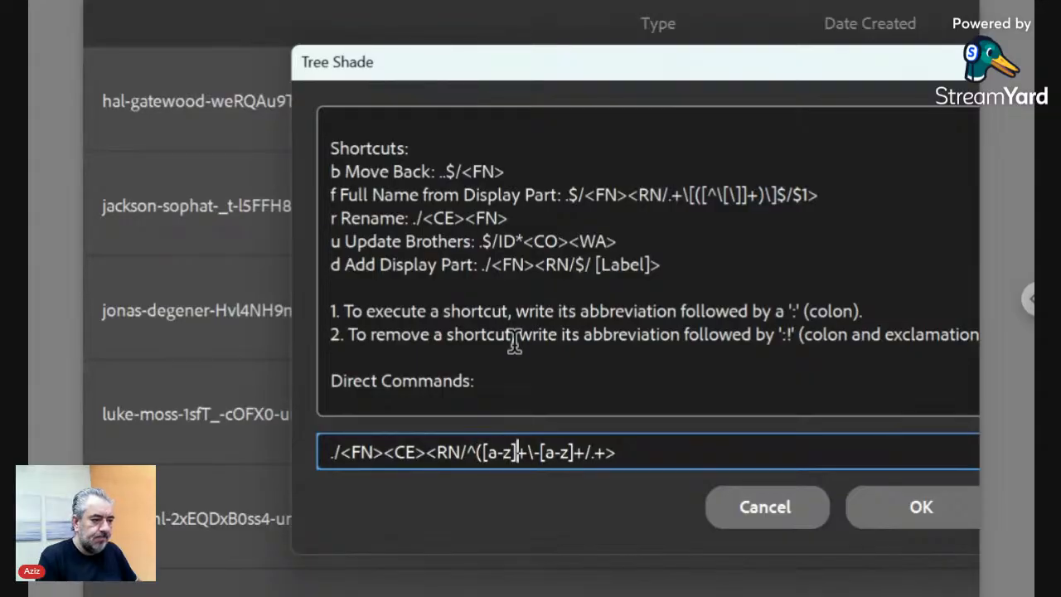
text())
Step: Enclose the second [a-z]+ of the regex, after the hyphen, in parentheses as a capture group
key(Right)
key(Right)
key(Right)
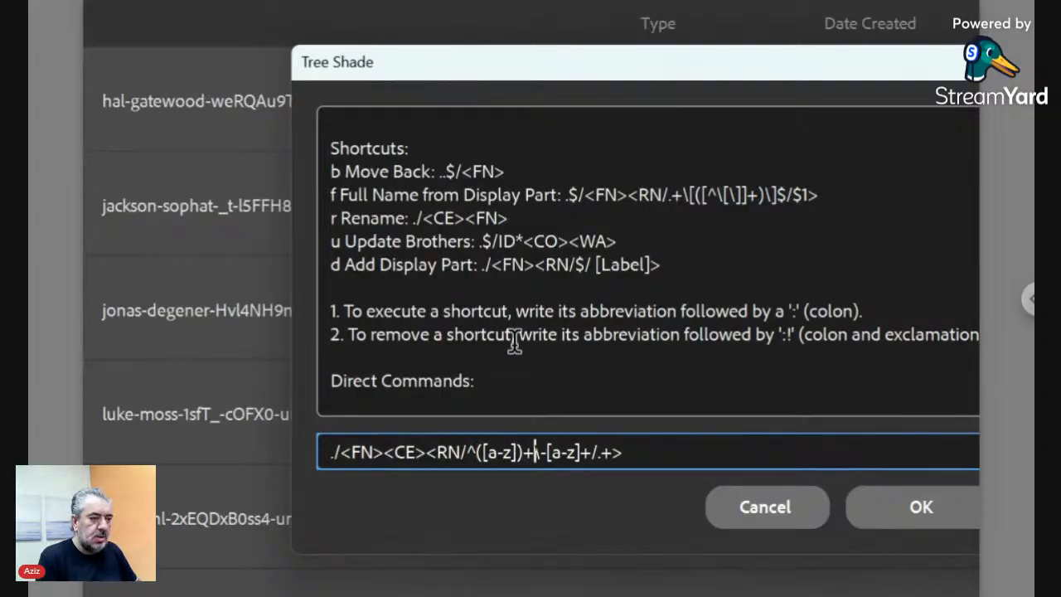
text(()
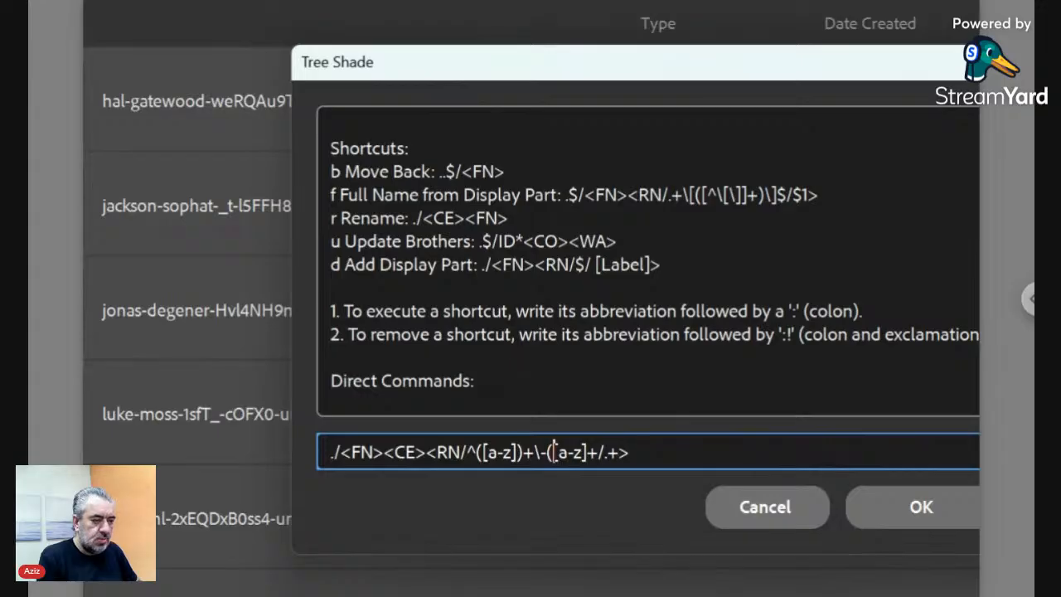
key(Right)
key(Right)
key(Right)
key(Right)
key(Right)
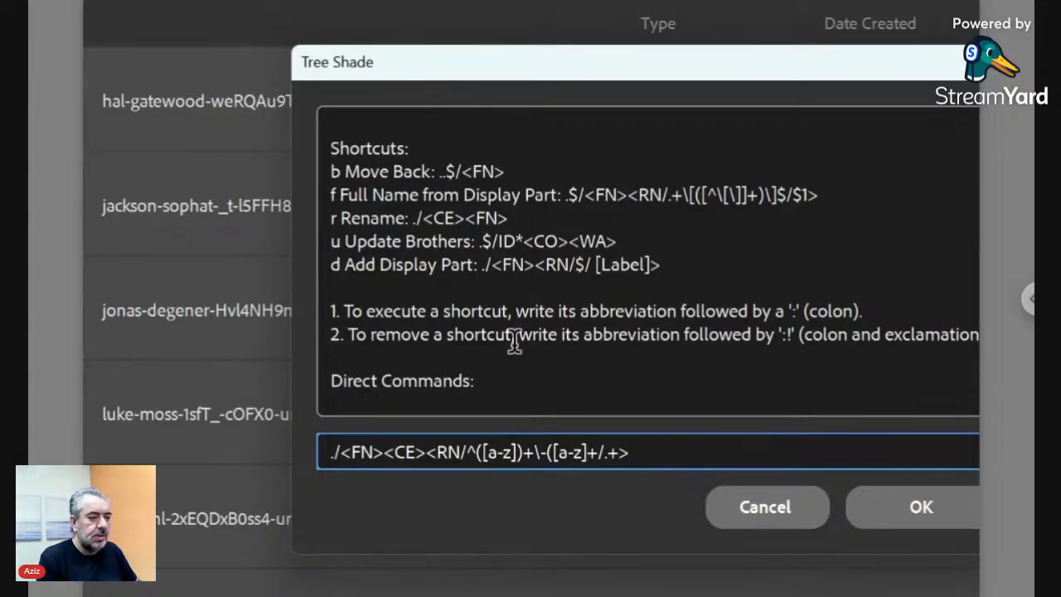
key(Right)
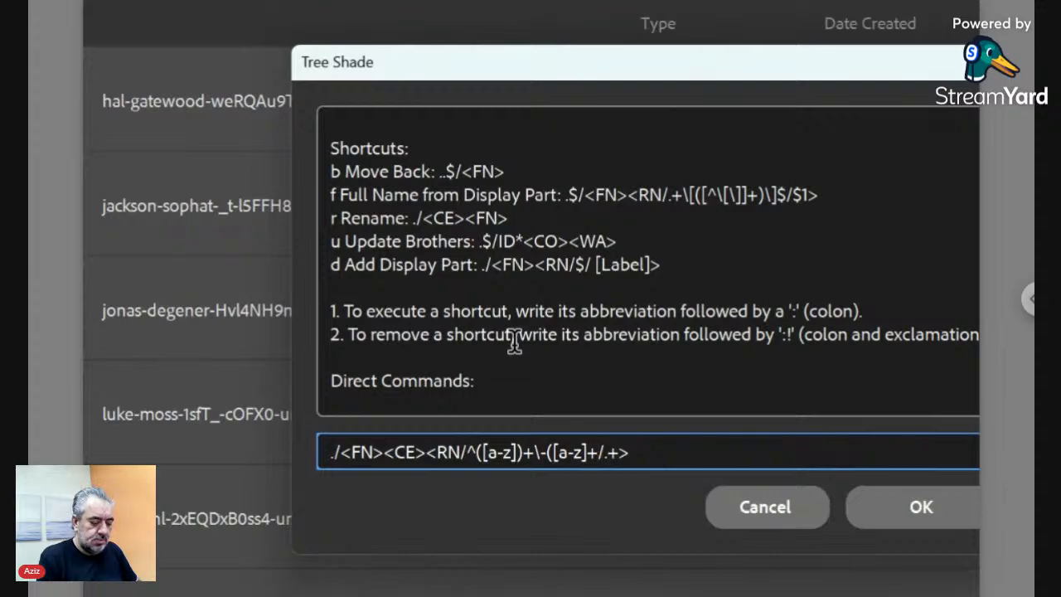
text())
Step: Move the first group's closing parenthesis behind its +, making the group ([a-z]+)
key(Left)
key(Left)
key(Left)
key(Left)
key(Left)
key(Left)
key(Left)
key(Left)
key(Left)
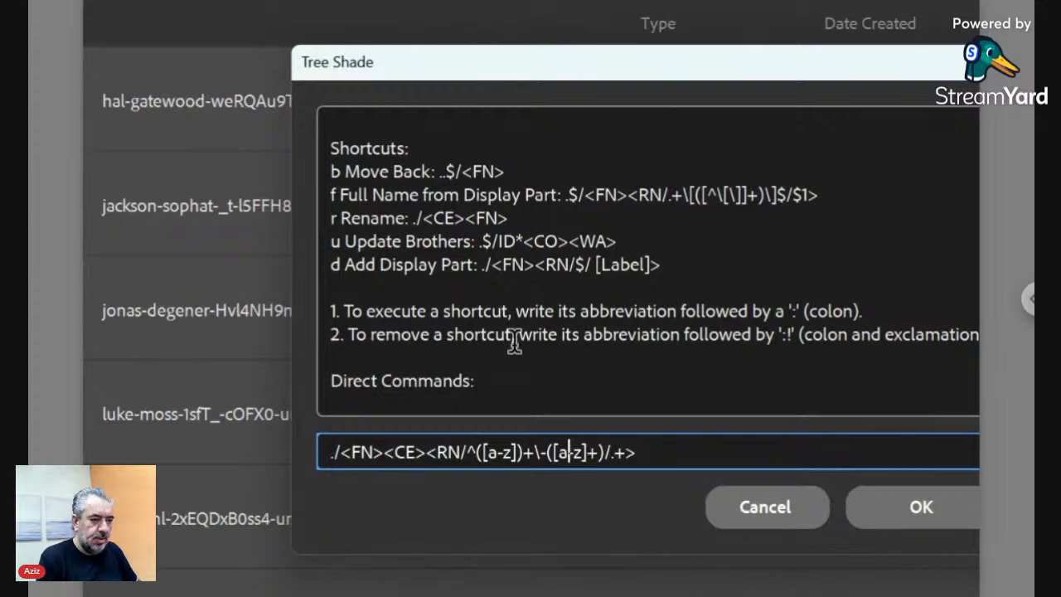
key(Left)
key(Left)
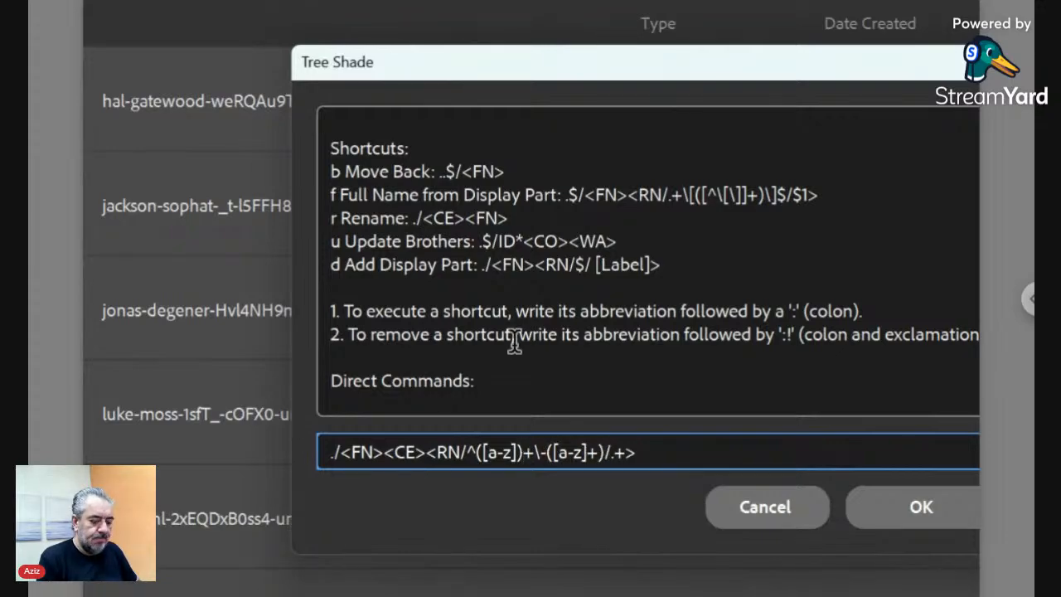
key(BackSpace)
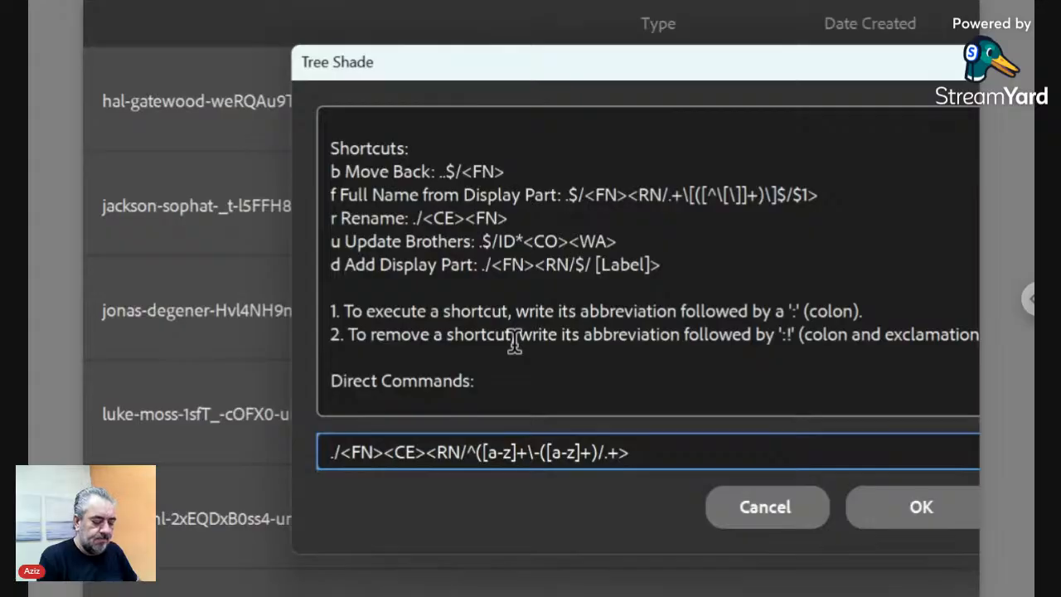
text())
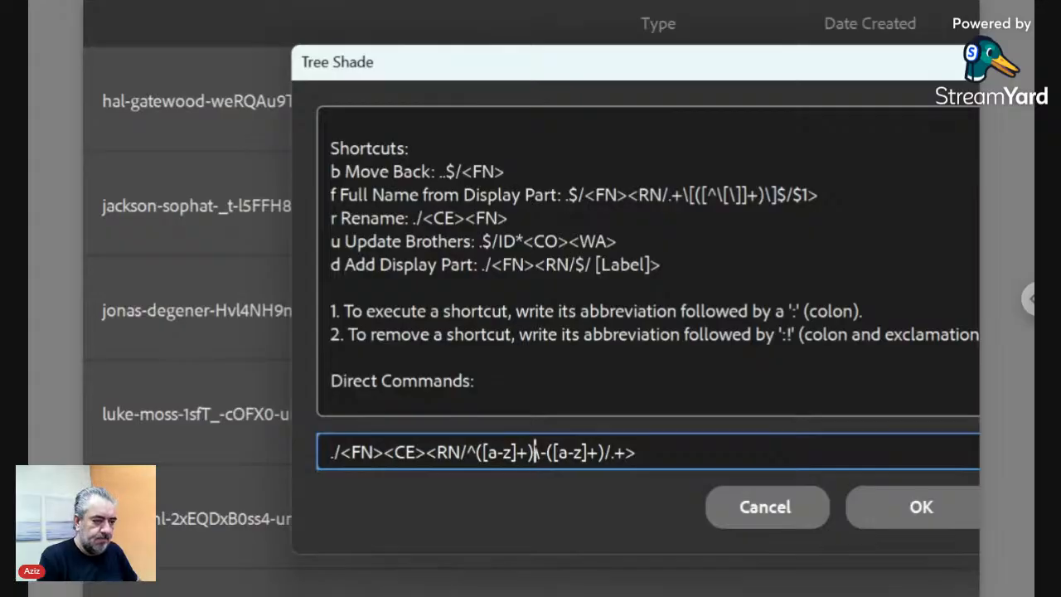
Step: Highlight the first and then the second ([a-z]+) capture group in the regex
shift+click(475, 452)
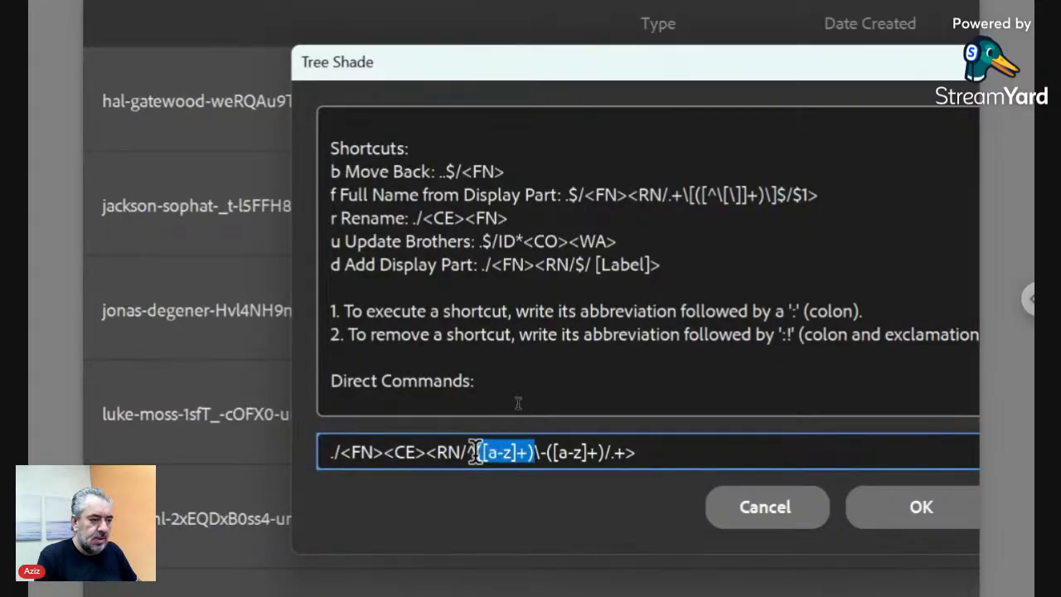
click(546, 452)
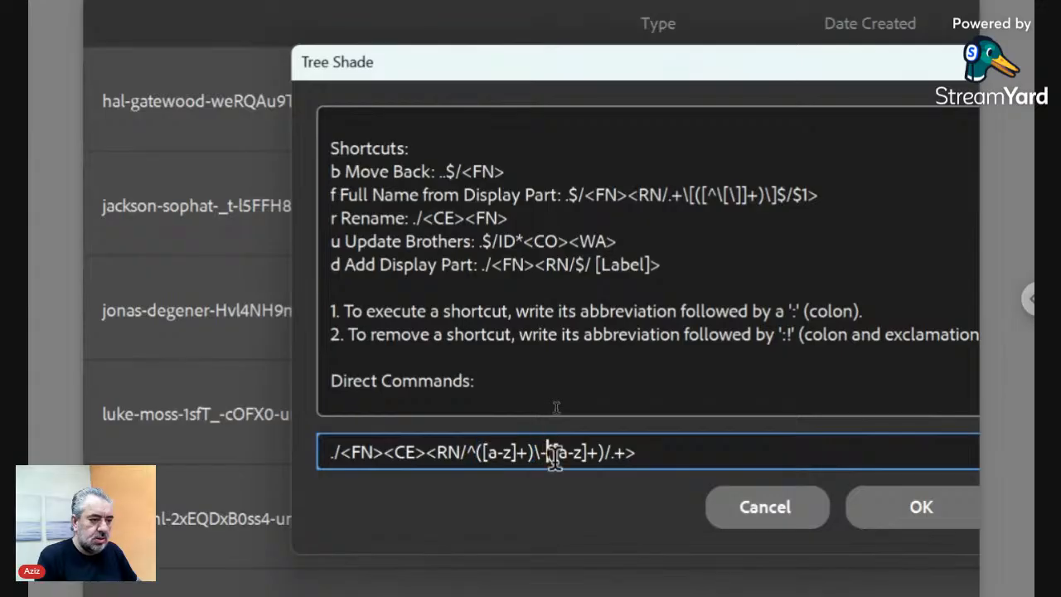
shift+click(604, 452)
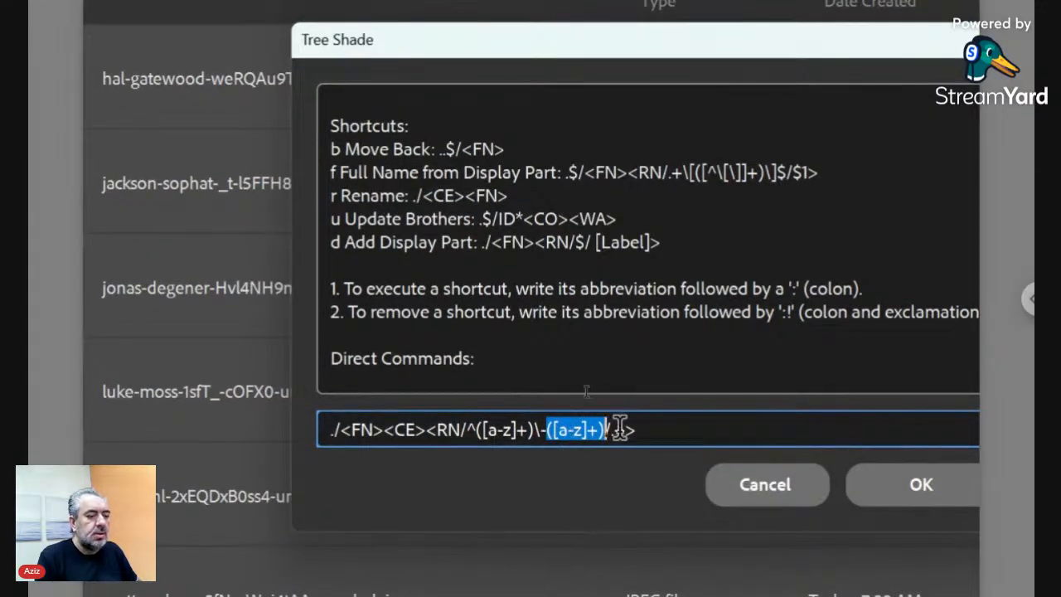
Step: Replace the .+ in the replacement part of the expression with $1 $2, separated by a space
key(Right)
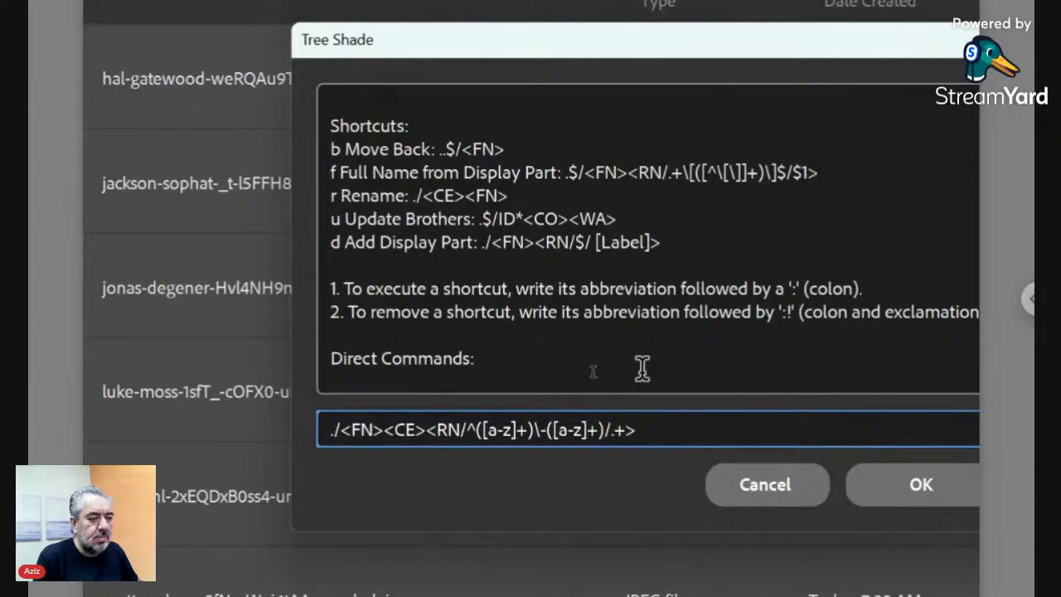
key(Right)
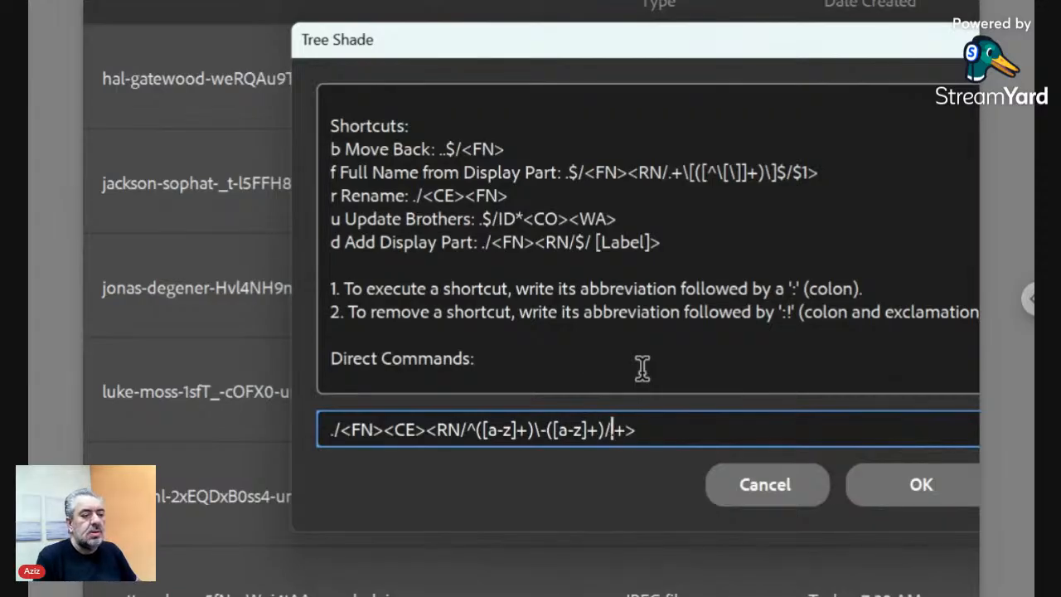
key(Right)
key(Right)
key(Right)
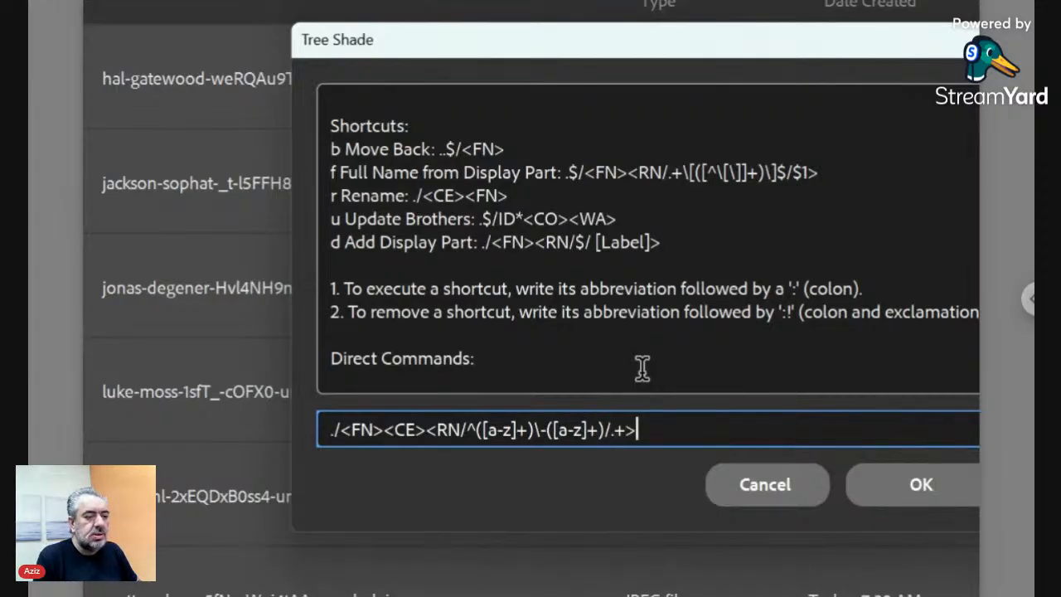
key(Left)
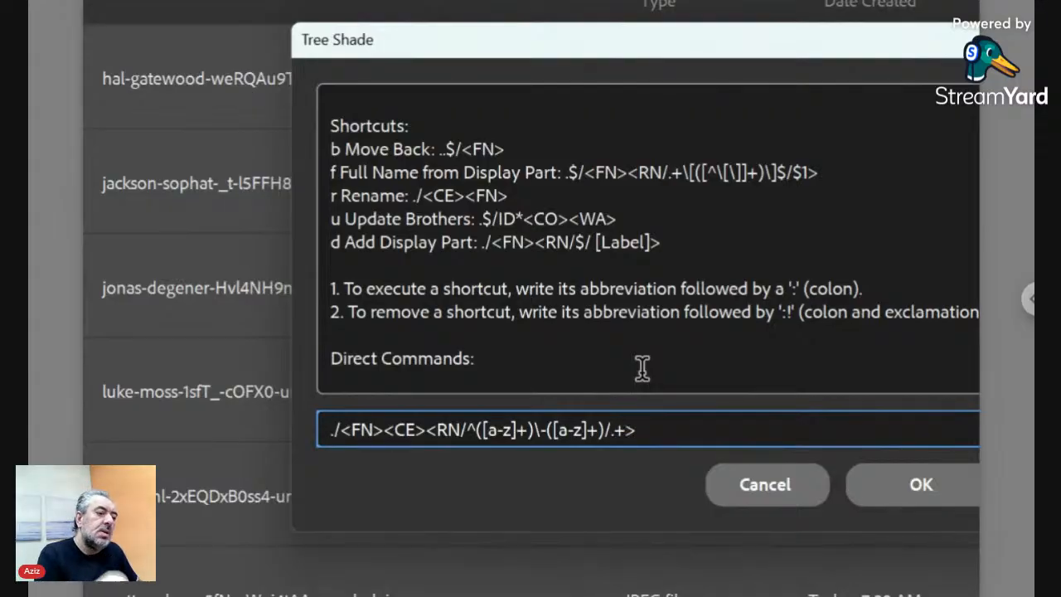
key(Left)
key(shift+Left)
key(shift+Left)
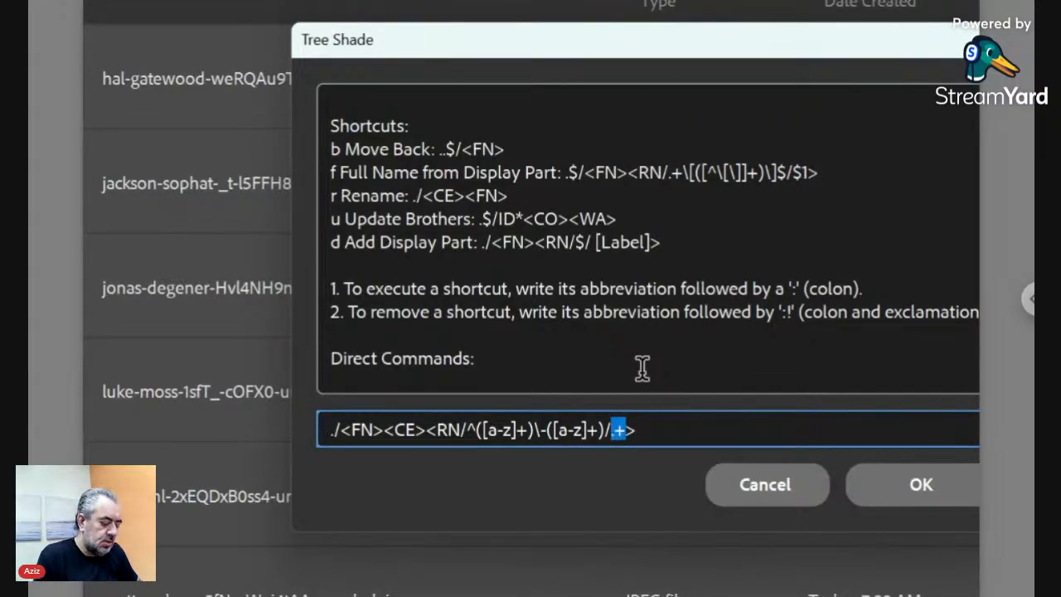
text($1)
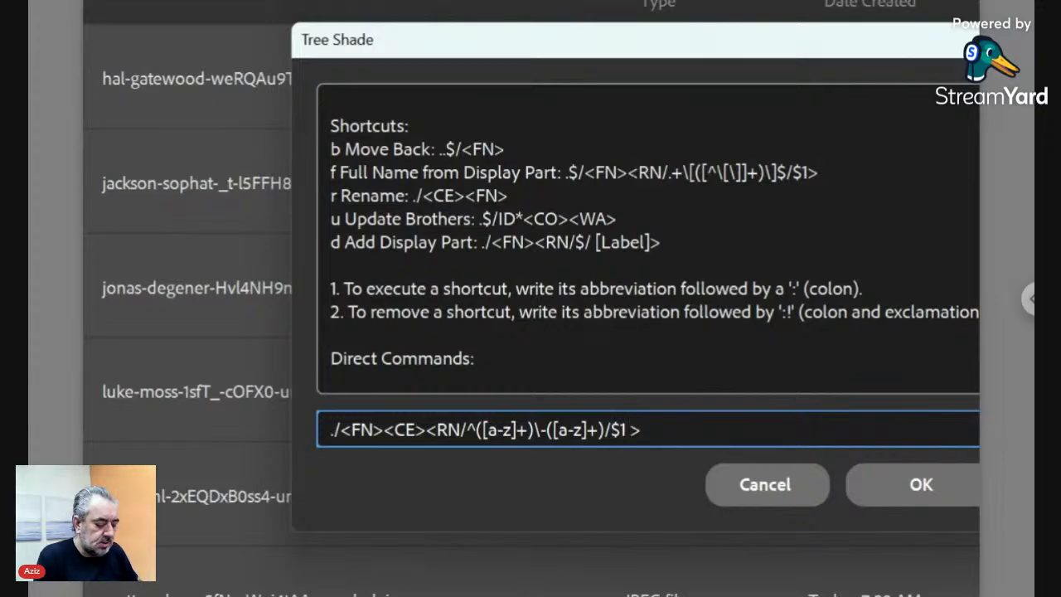
text( $2)
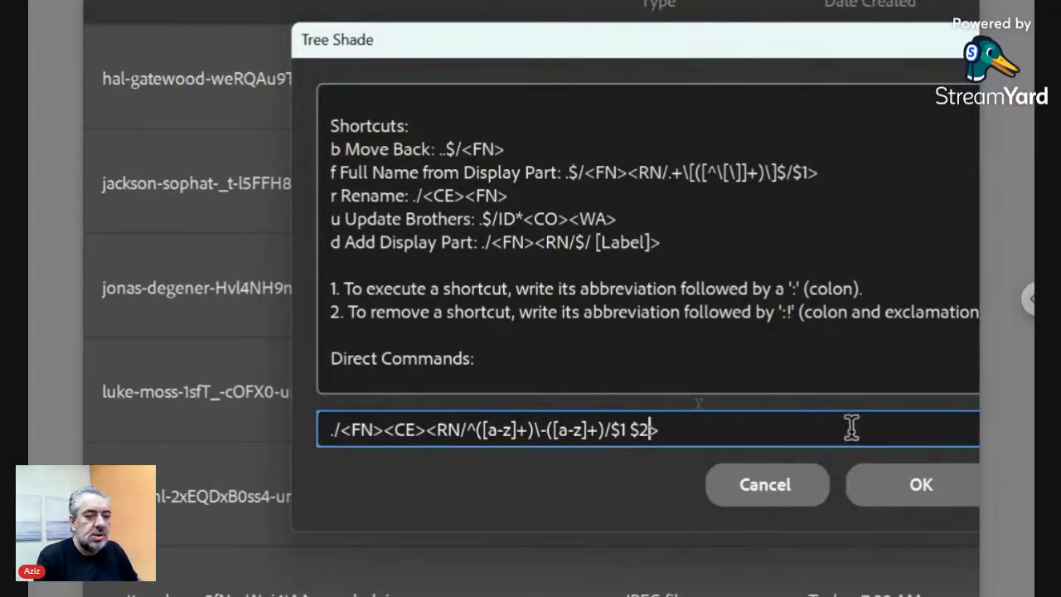
Step: Run the expression to preview the proposed rename of the jackson-sophat image, and stop the change without skipping to the next file
click(867, 480)
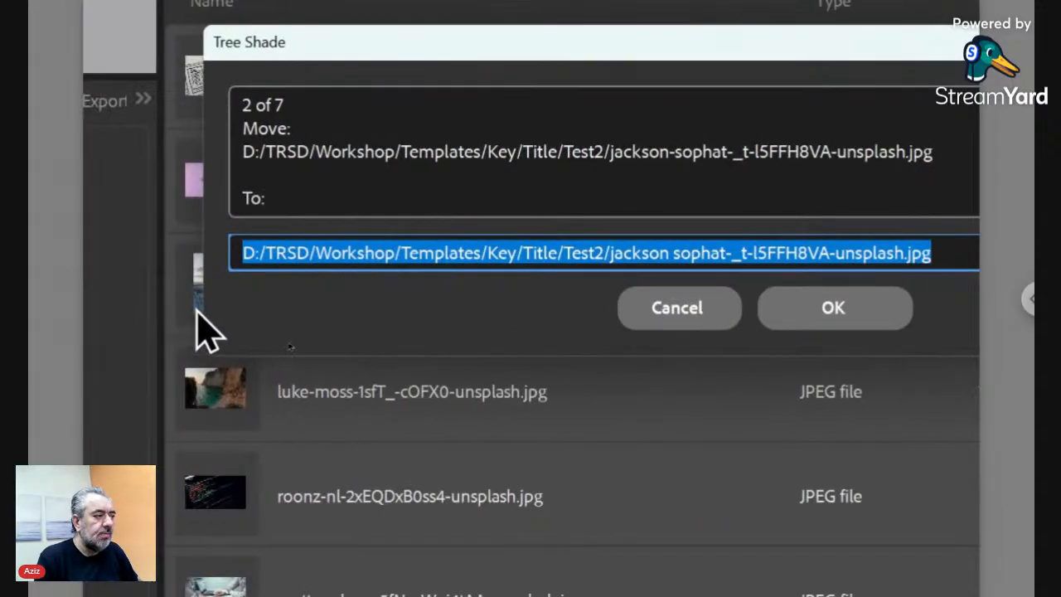
drag(284, 45, 491, 134)
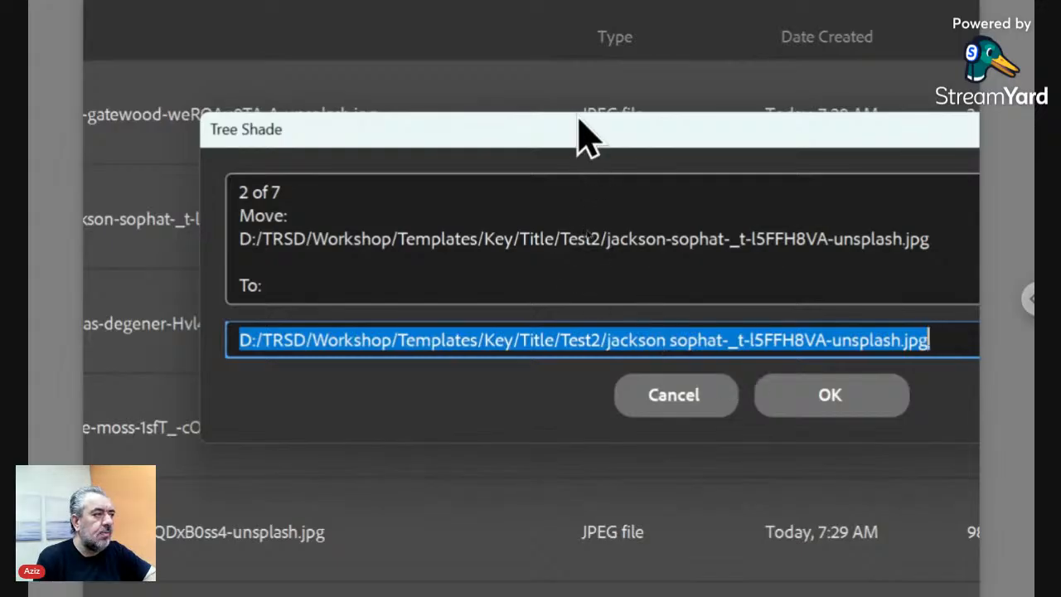
drag(577, 117, 546, 166)
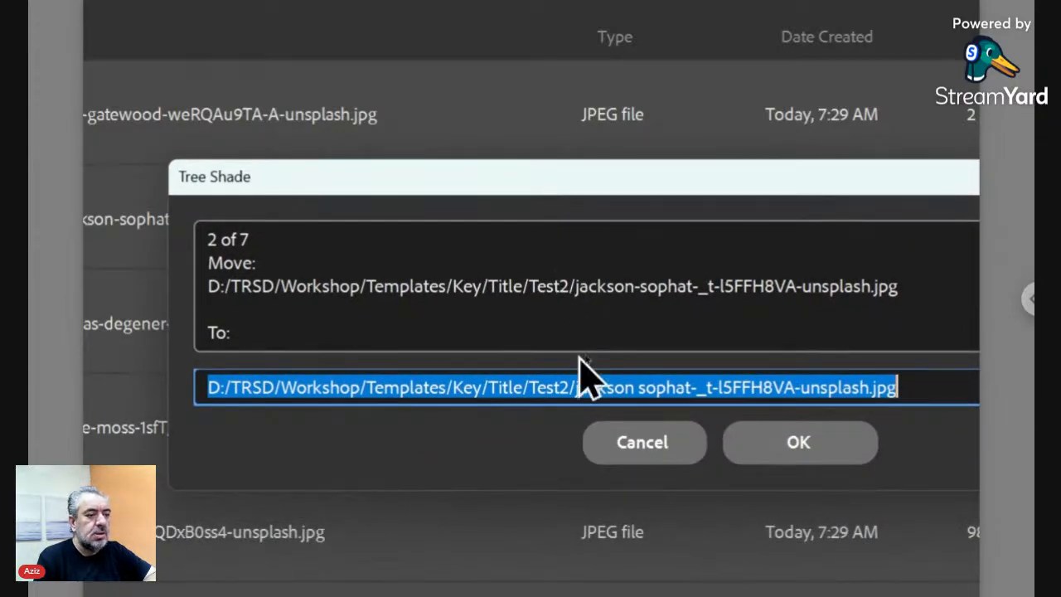
click(612, 441)
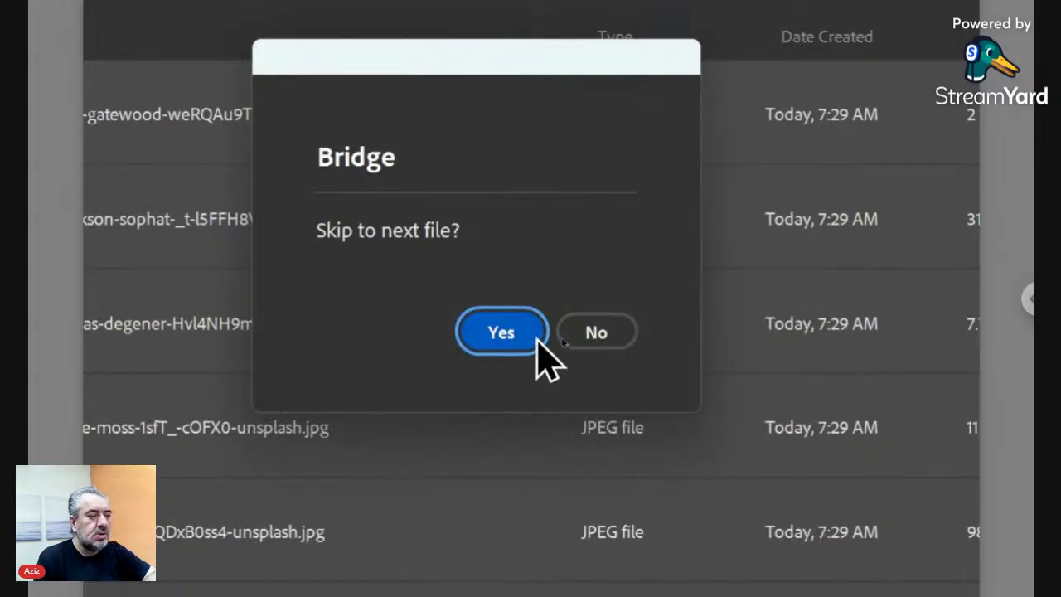
click(588, 334)
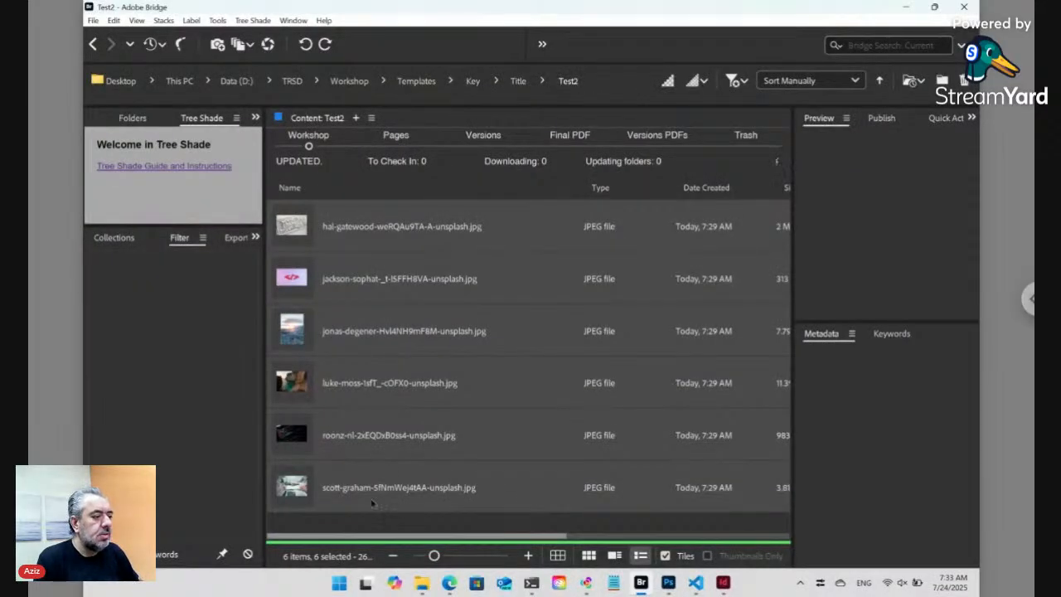
Step: Select all images in the Test2 folder and restart the Change command, declining to continue the previously stopped change
click(372, 528)
key(ctrl+a)
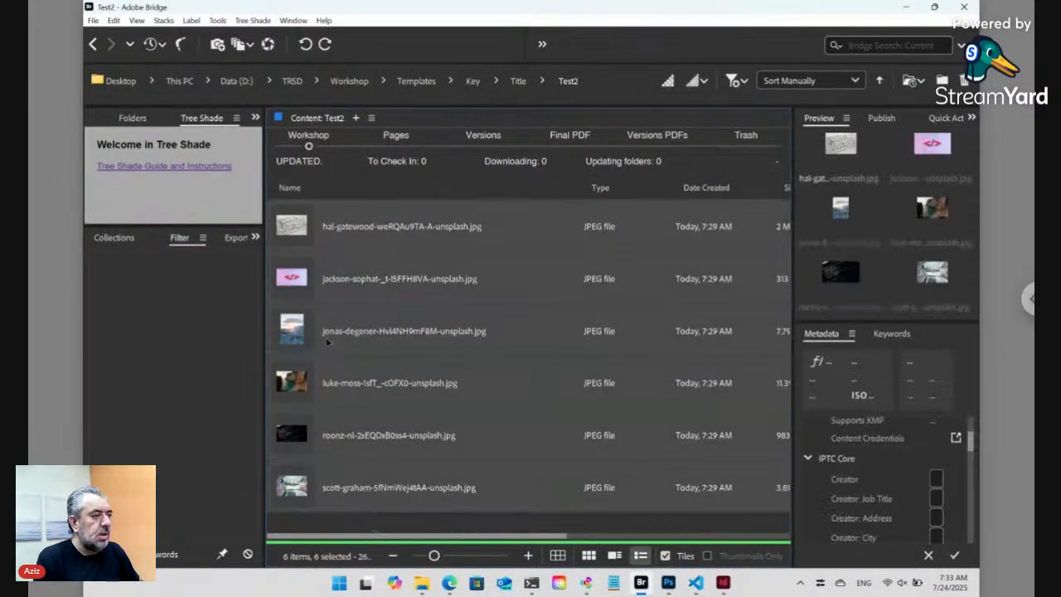
right_click(301, 229)
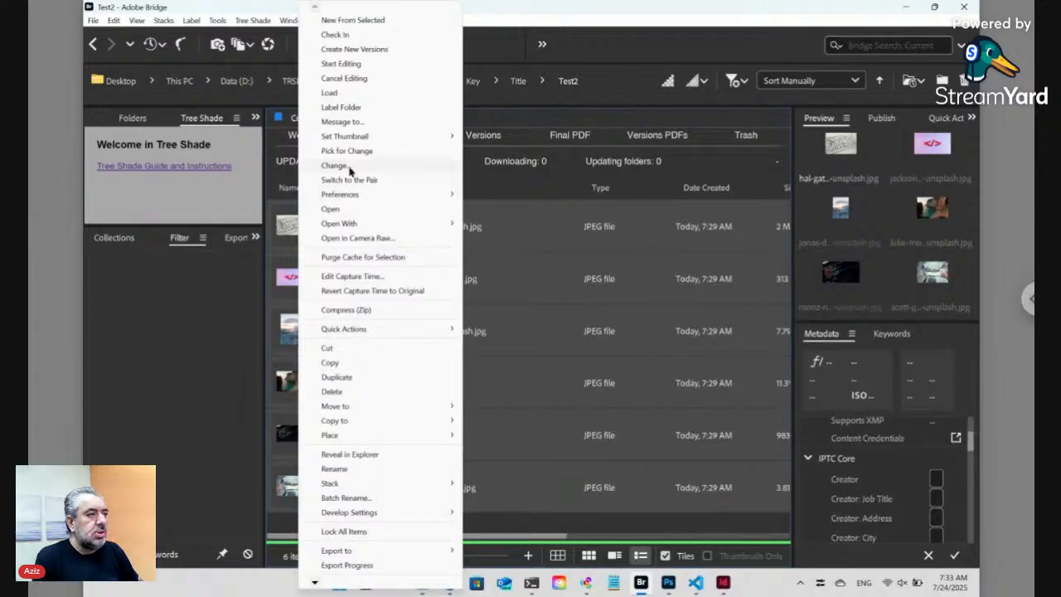
click(348, 175)
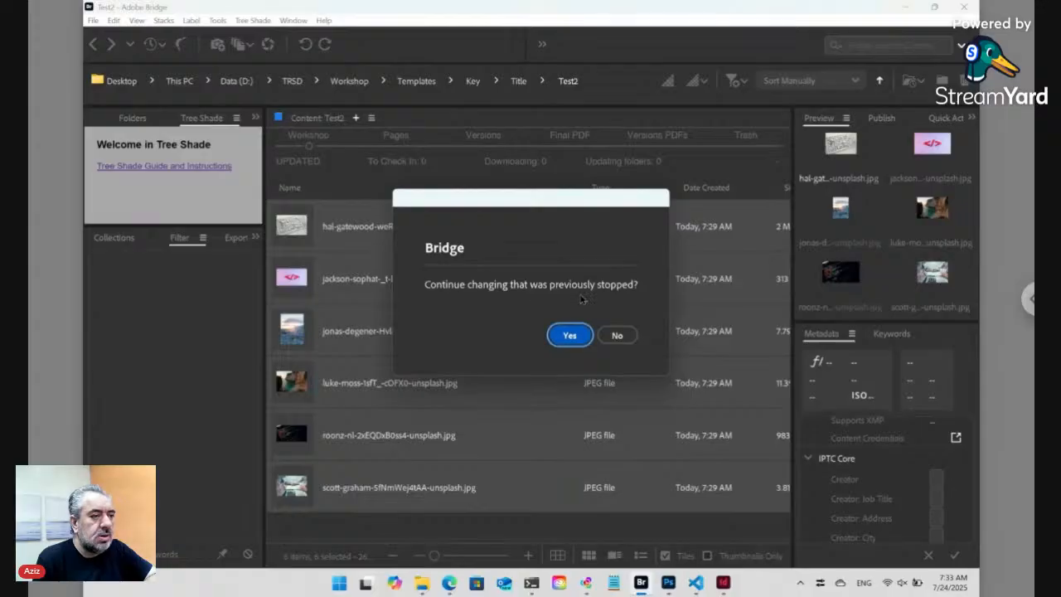
click(617, 335)
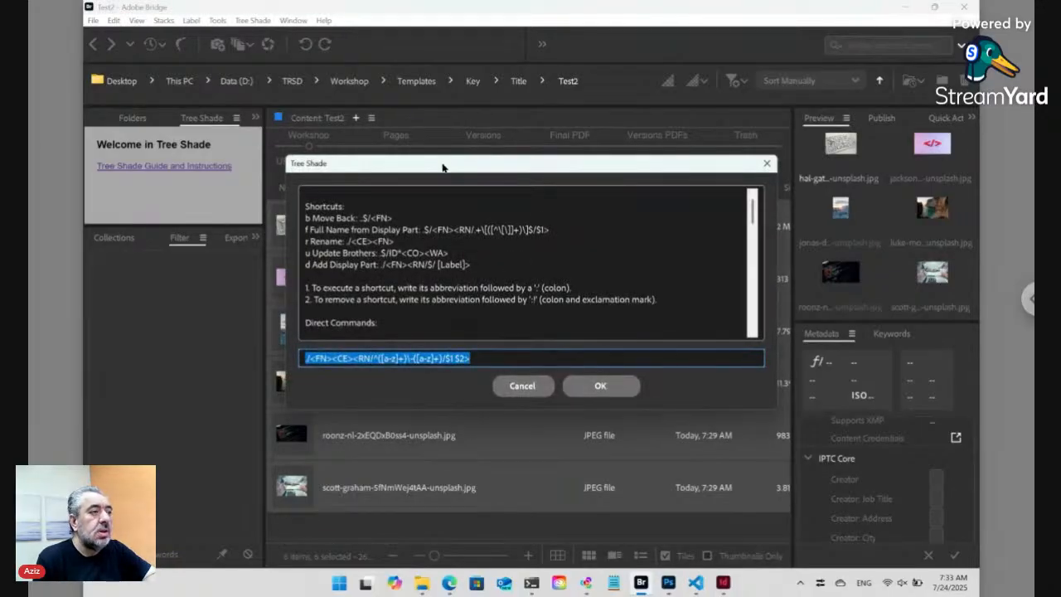
drag(442, 167, 584, 185)
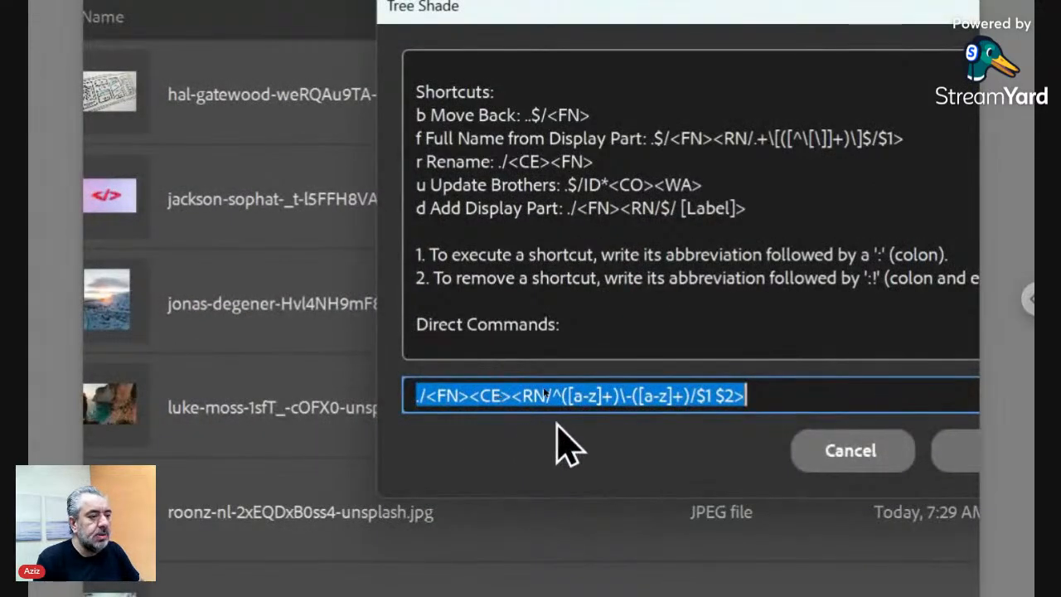
Step: Examine the RN expression part by part, from the start of its regex through both capture groups to the $1 $2 replacement
click(633, 396)
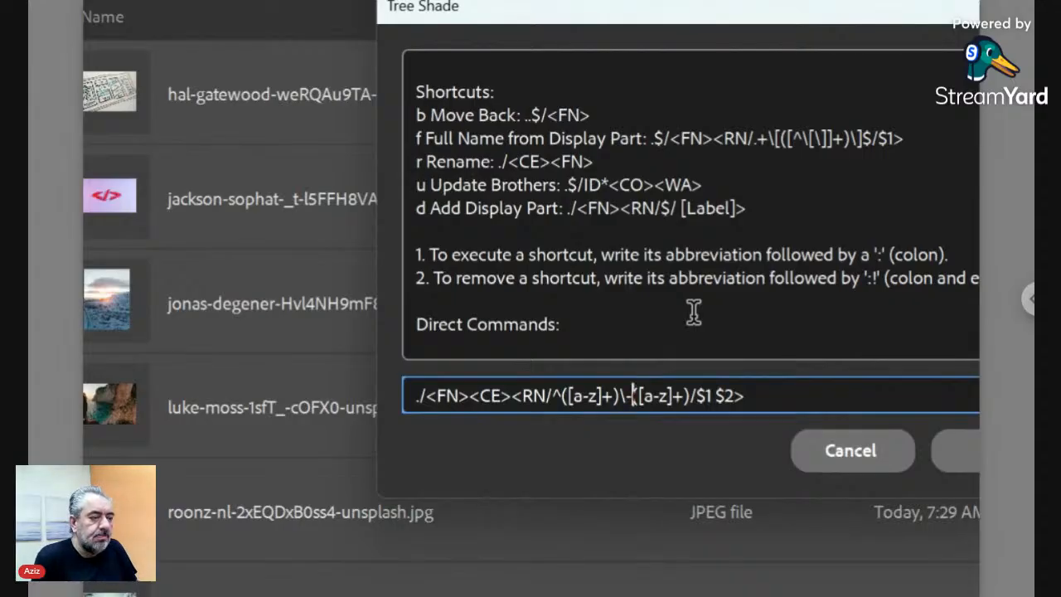
key(Left)
key(Left)
key(Left)
key(Left)
key(Left)
key(Left)
key(Left)
key(Left)
key(Left)
key(Left)
key(Left)
key(Left)
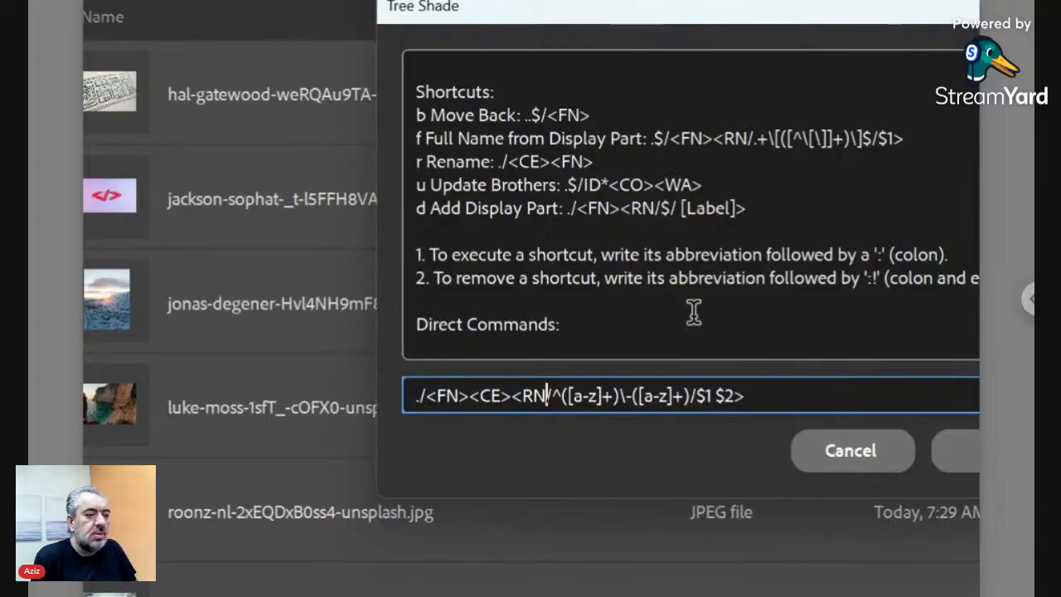
key(Right)
key(Right)
key(Right)
key(Right)
key(Right)
key(Right)
key(Right)
key(Right)
key(Right)
key(Right)
key(Right)
key(Right)
key(Right)
key(Right)
key(Right)
key(Right)
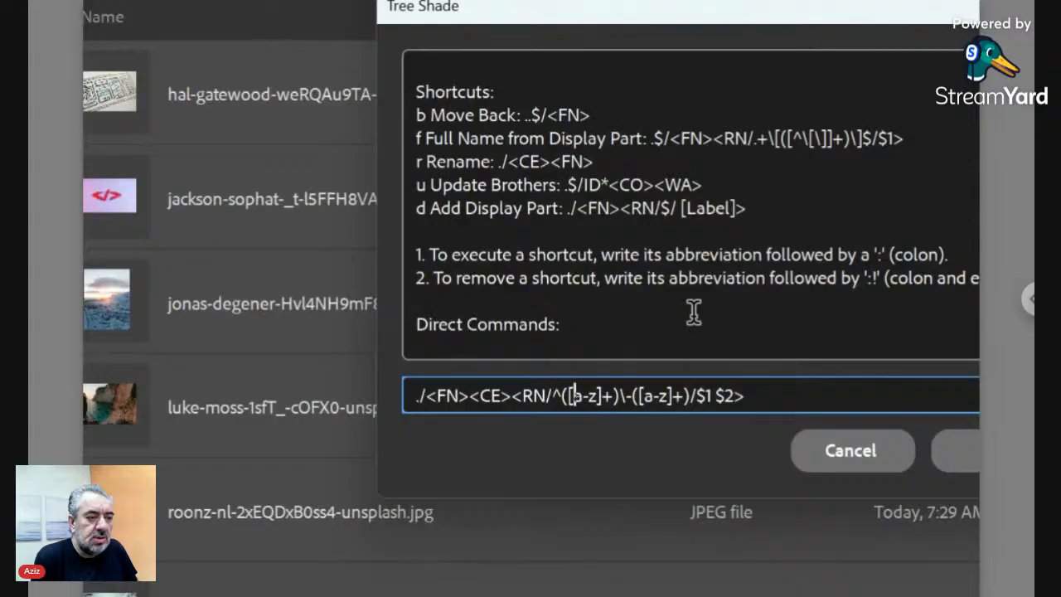
key(Right)
key(Right)
key(Right)
key(Right)
key(Right)
key(Right)
key(Right)
key(Right)
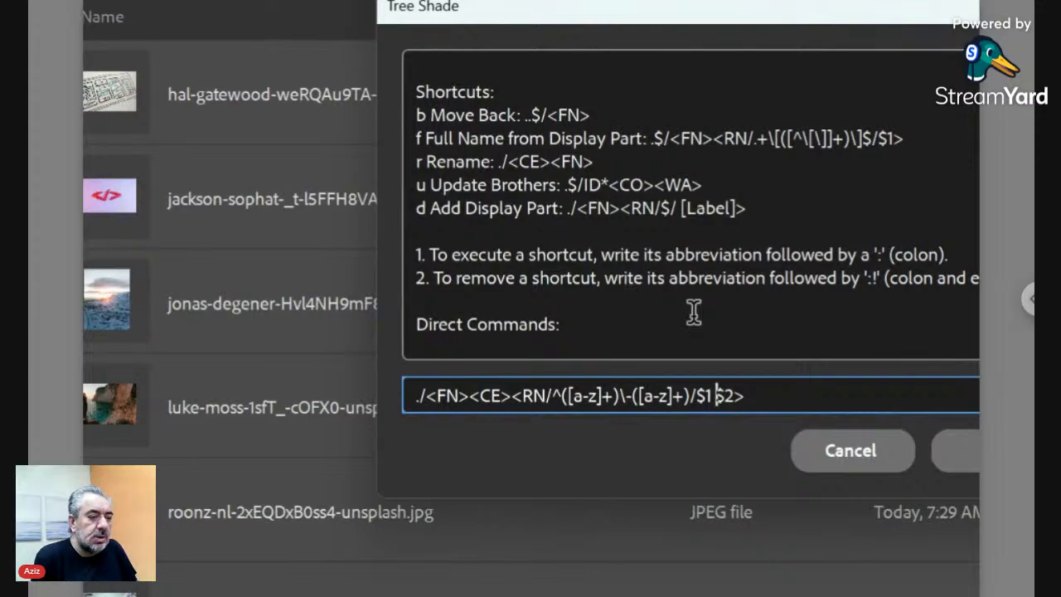
Step: Extend the rename regex with .+ right after the second capture group, before the $1 $2 replacement
key(Left)
key(Left)
key(Left)
key(Left)
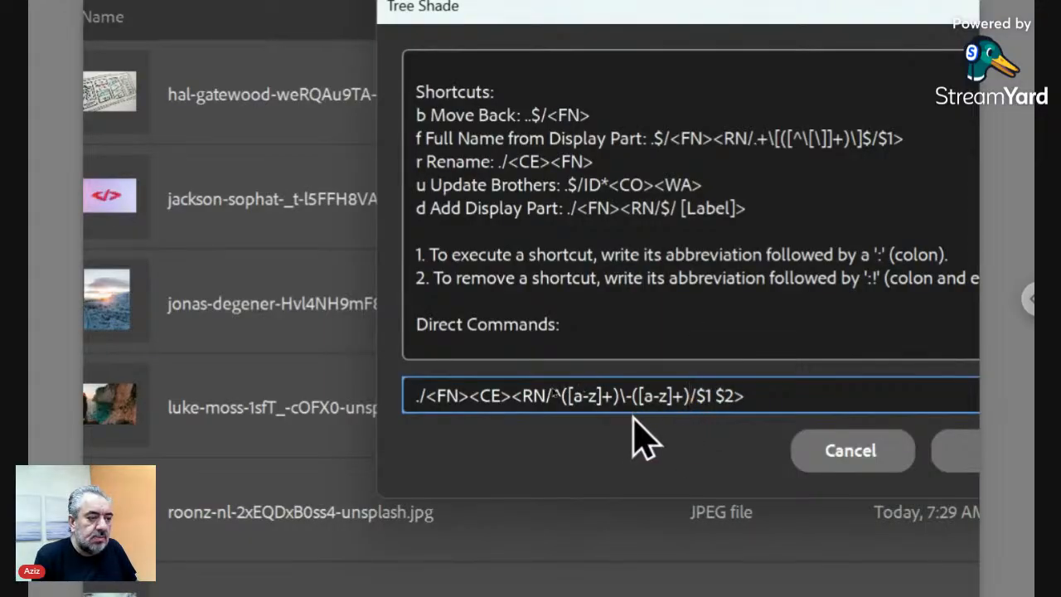
click(615, 396)
text(\)
click(690, 395)
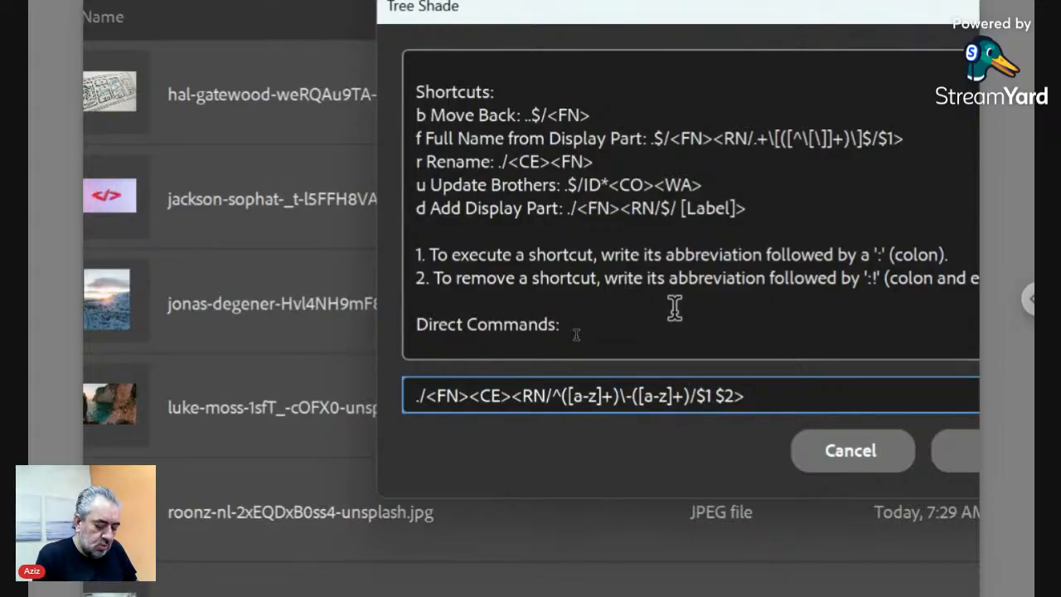
text(.+)
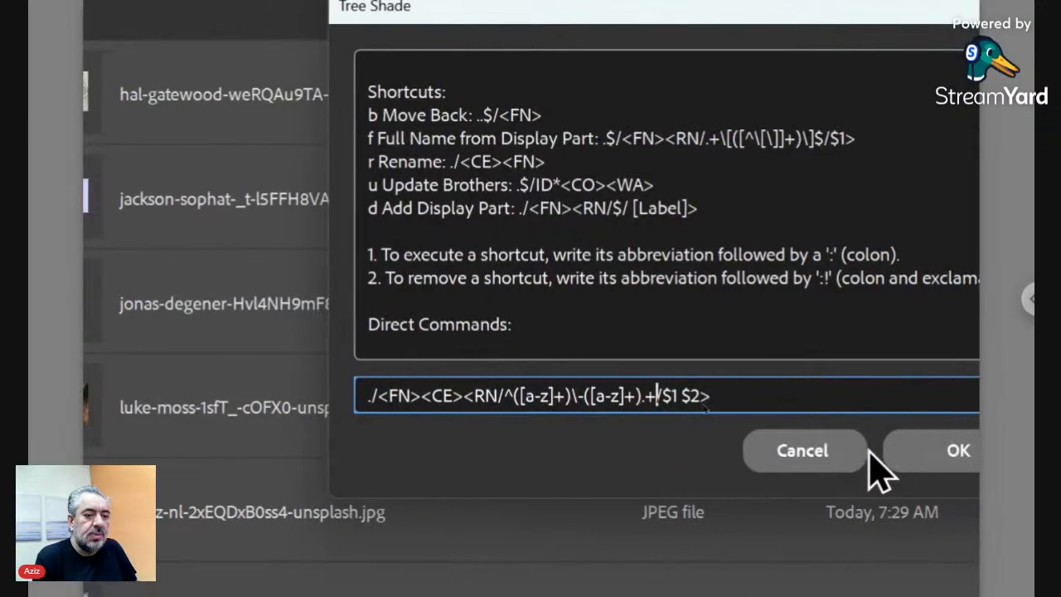
Step: Run the expression and accept the proposed new name for each image in the Test2 folder
click(879, 464)
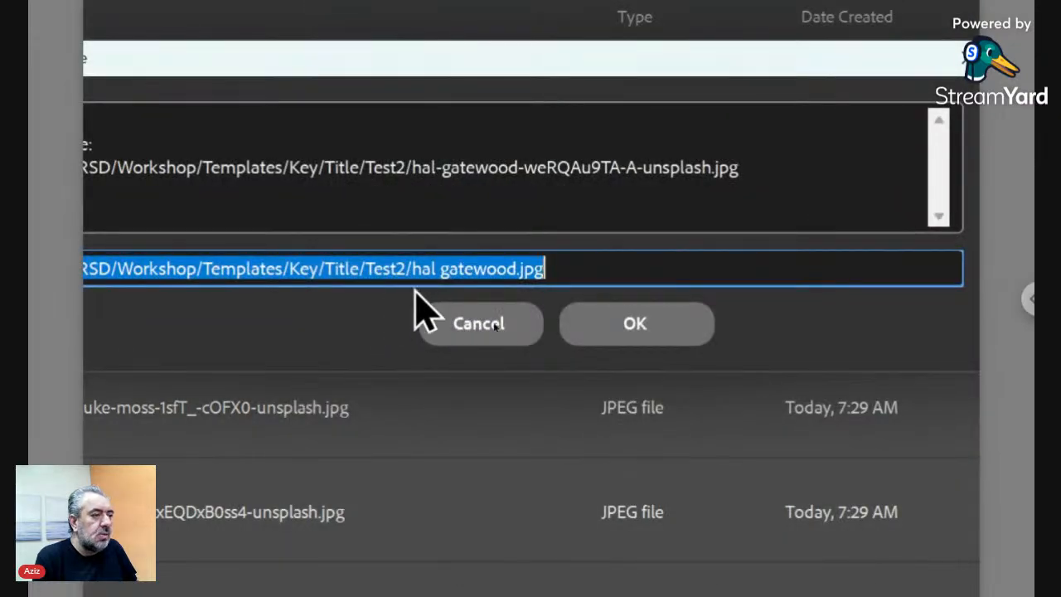
click(618, 327)
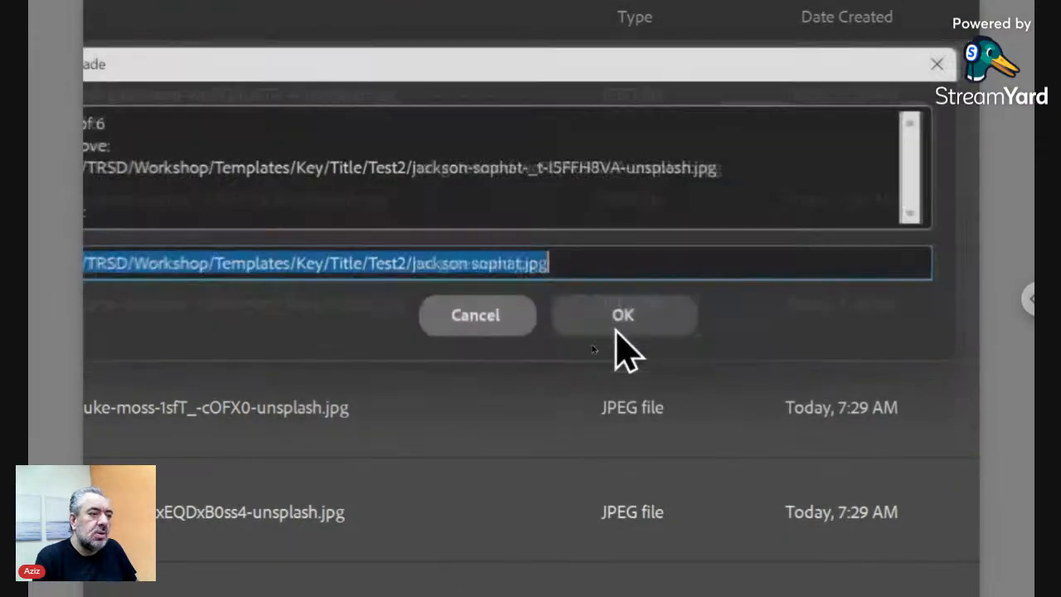
click(620, 325)
click(620, 325)
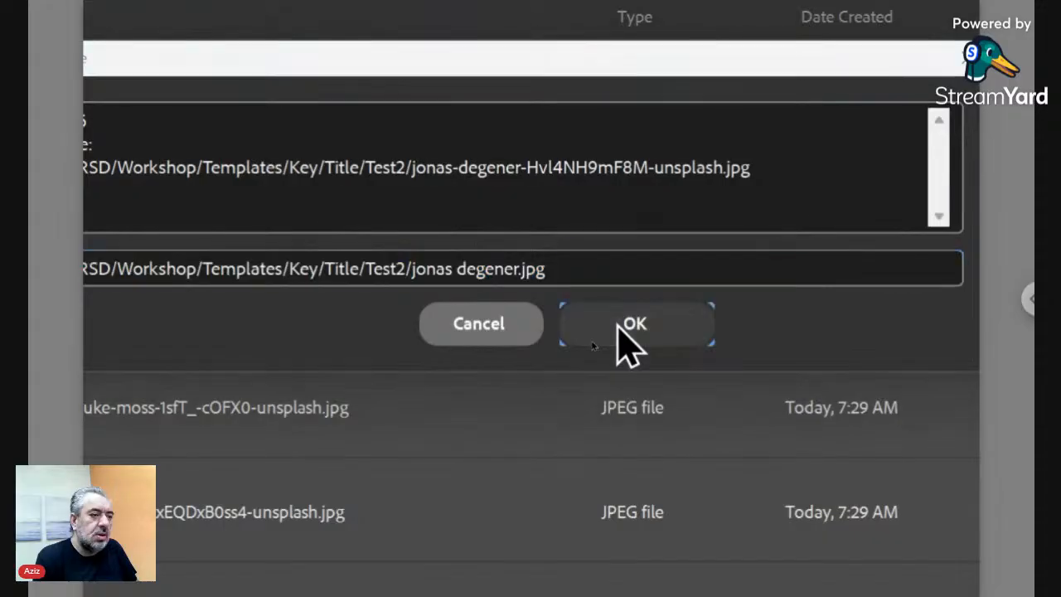
click(620, 325)
click(620, 325)
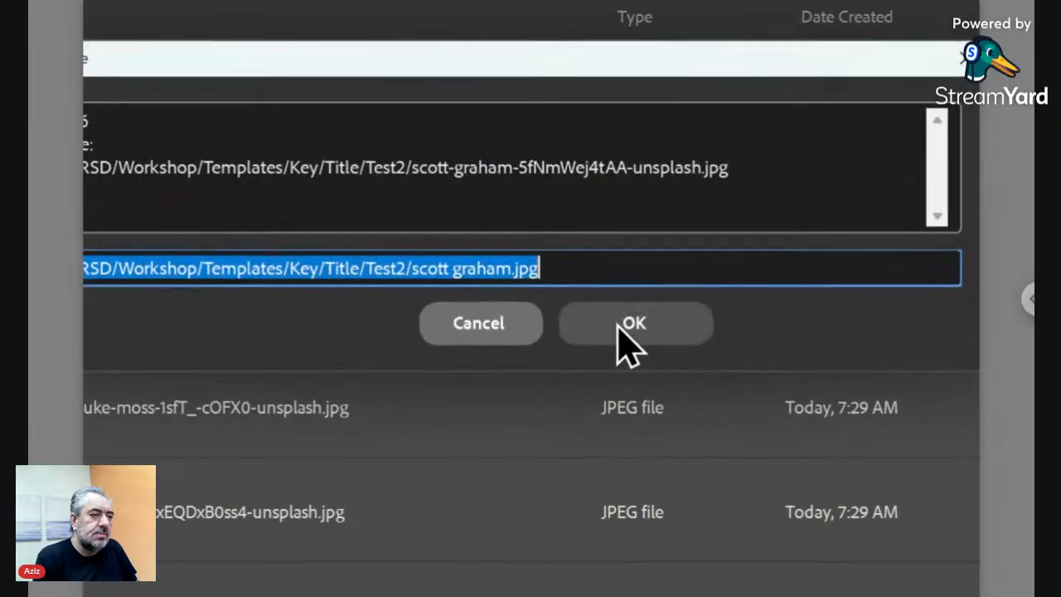
click(620, 324)
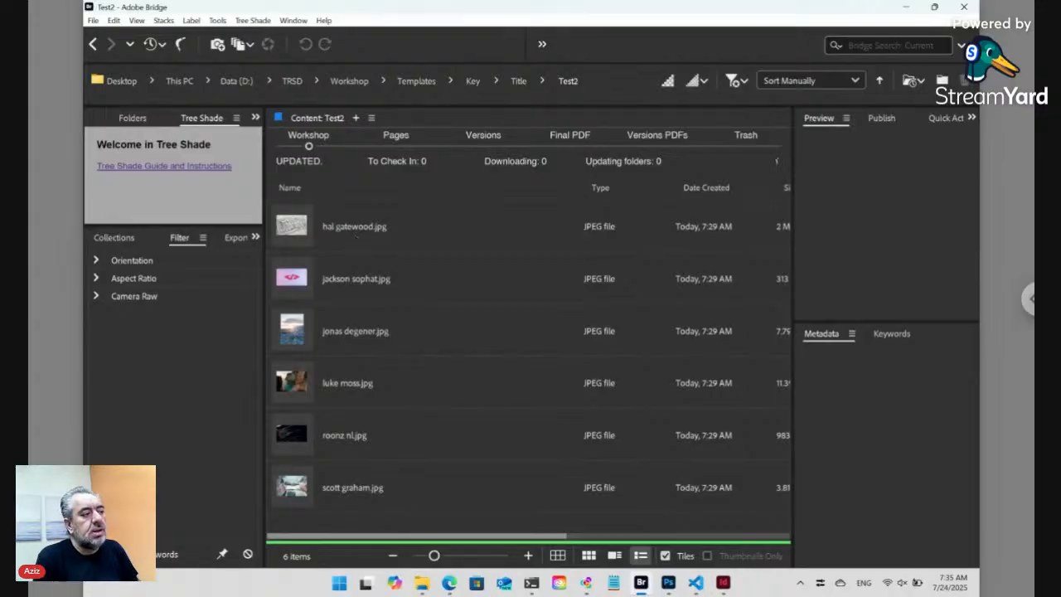
Step: Restart the Change command on all renamed Test2 images and remove the whole RN part from the expression
click(297, 229)
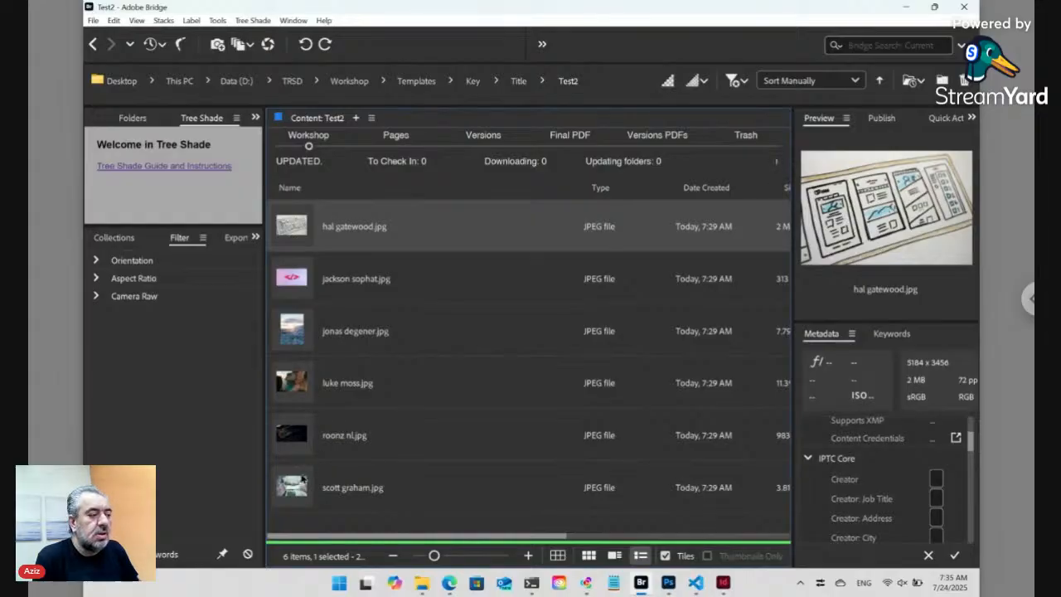
shift+click(295, 489)
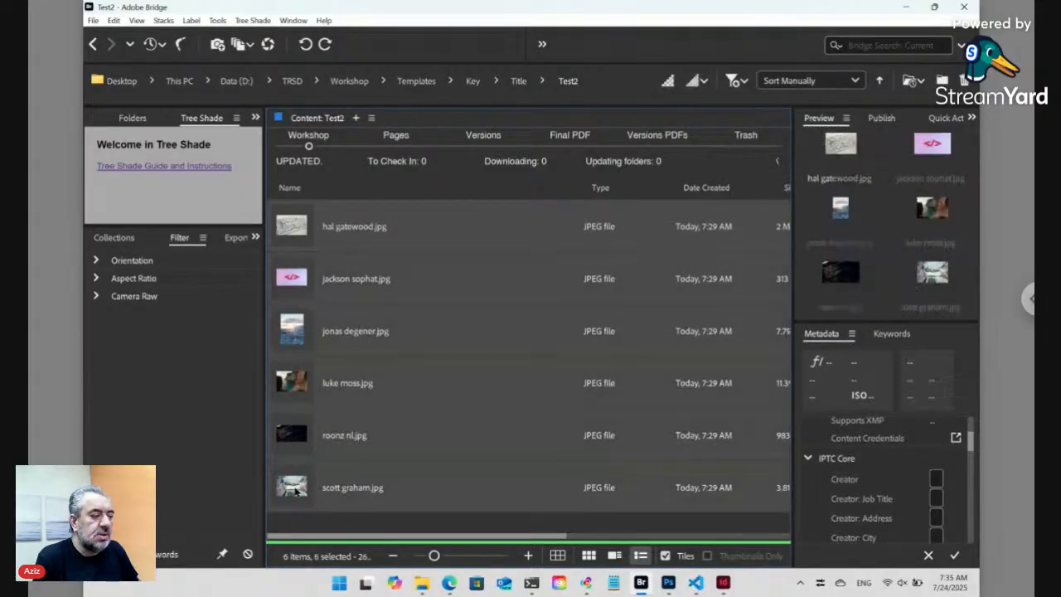
right_click(296, 489)
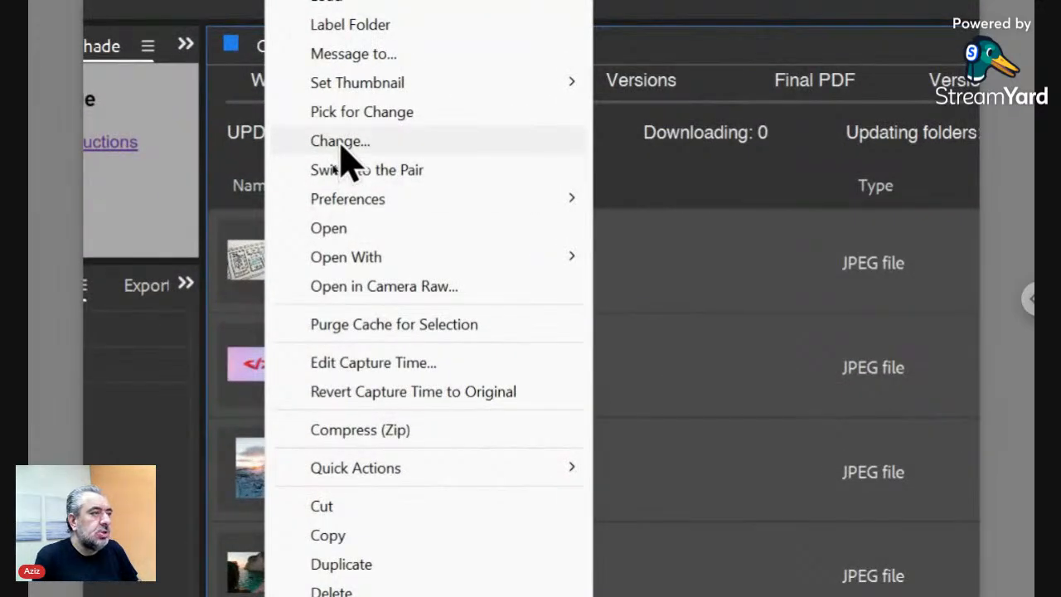
click(339, 146)
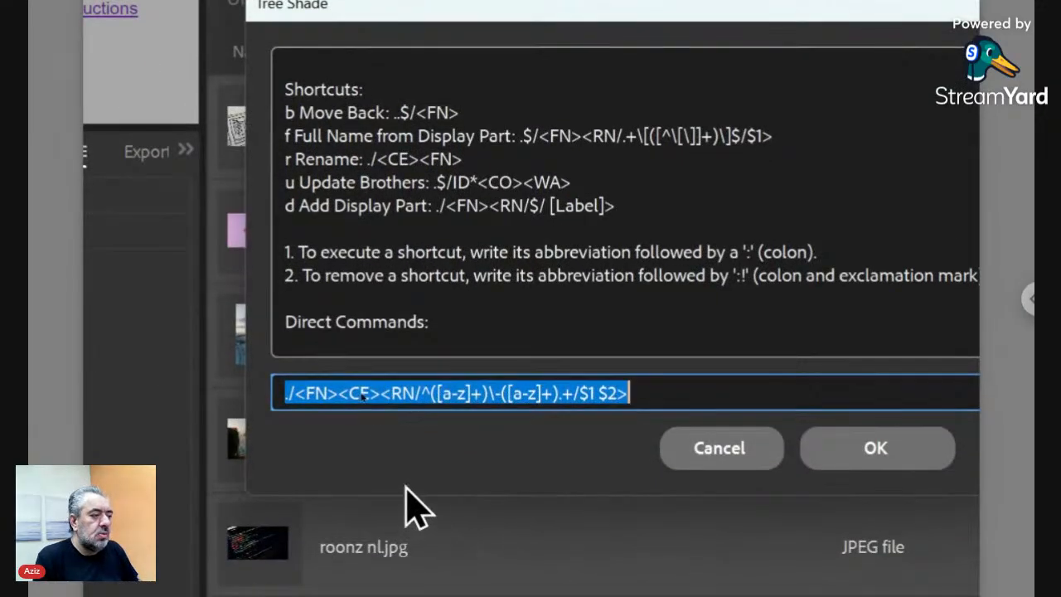
click(378, 393)
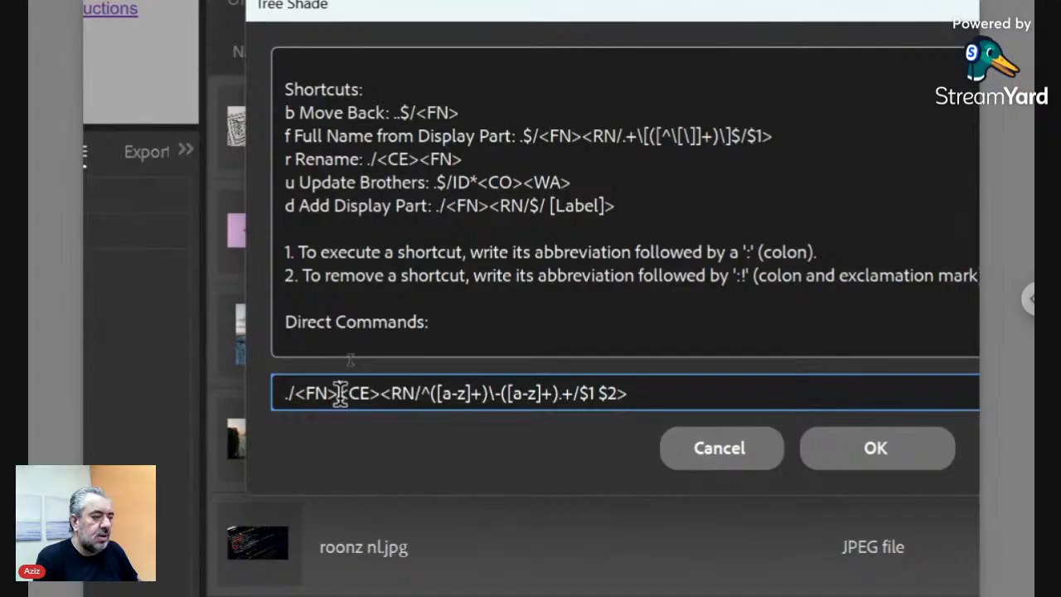
drag(380, 393, 680, 398)
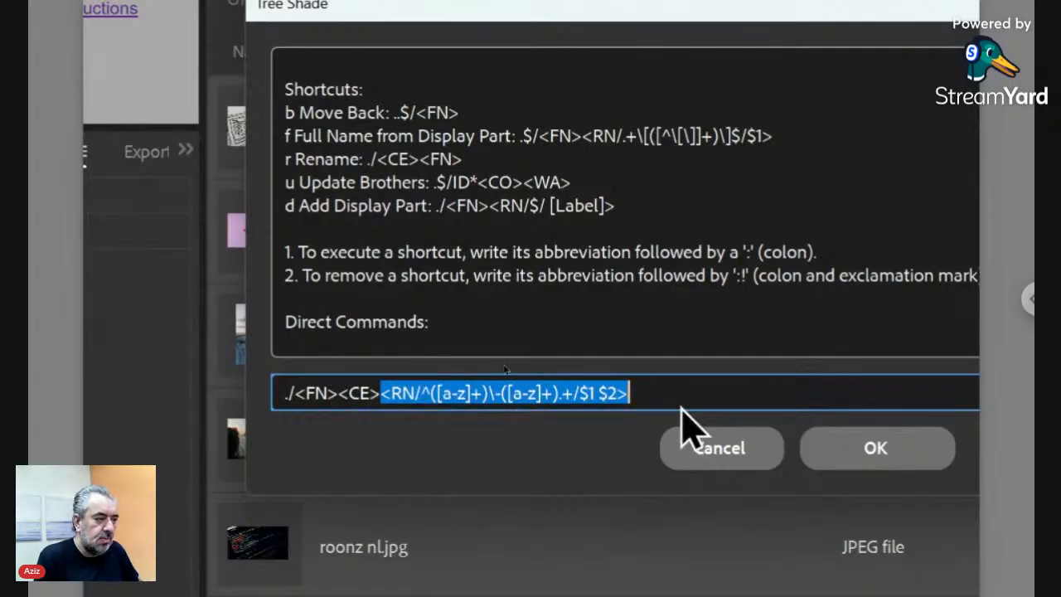
key(BackSpace)
Step: Insert the prefix Photo and a space before <FN> in the expression
key(Left)
key(Left)
key(Left)
key(Left)
key(Left)
key(Left)
key(Left)
key(Left)
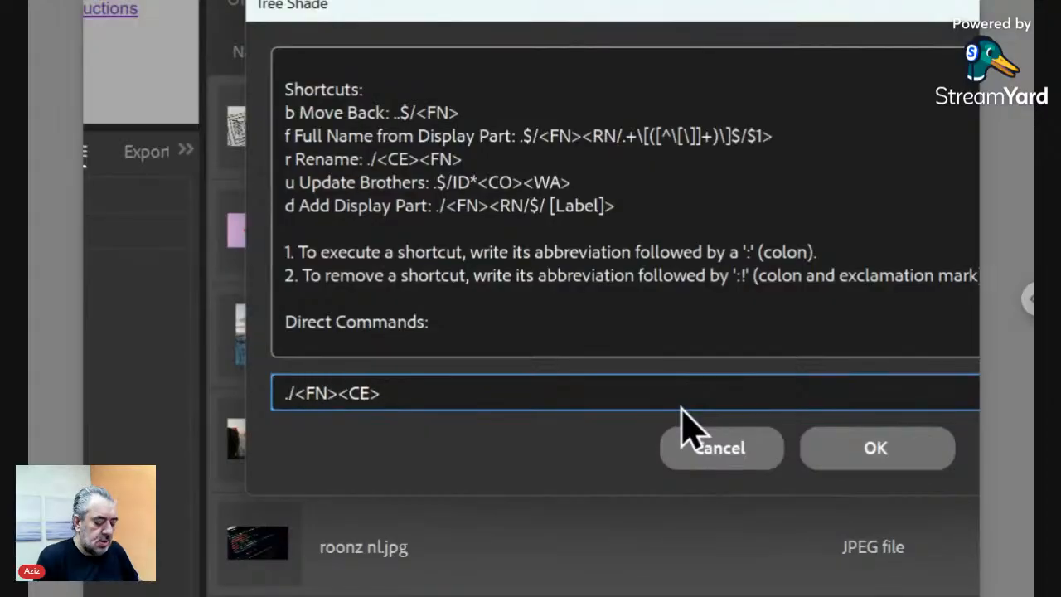
text(Photo)
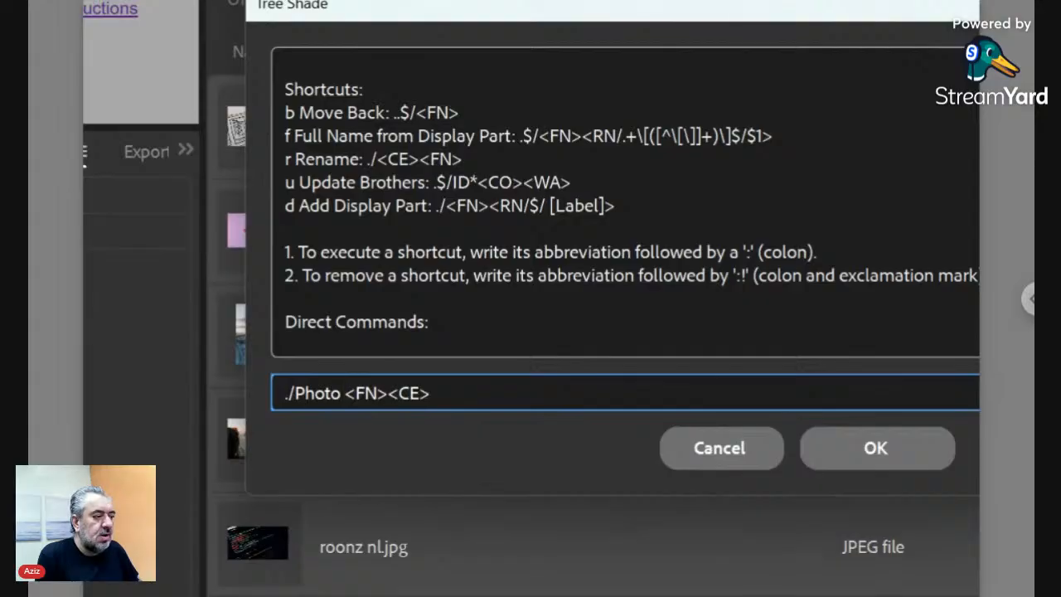
Step: Remove <CE> from the end of the expression and run ./Photo <FN> on all selected images
key(Right)
key(Right)
key(Right)
key(Right)
key(Right)
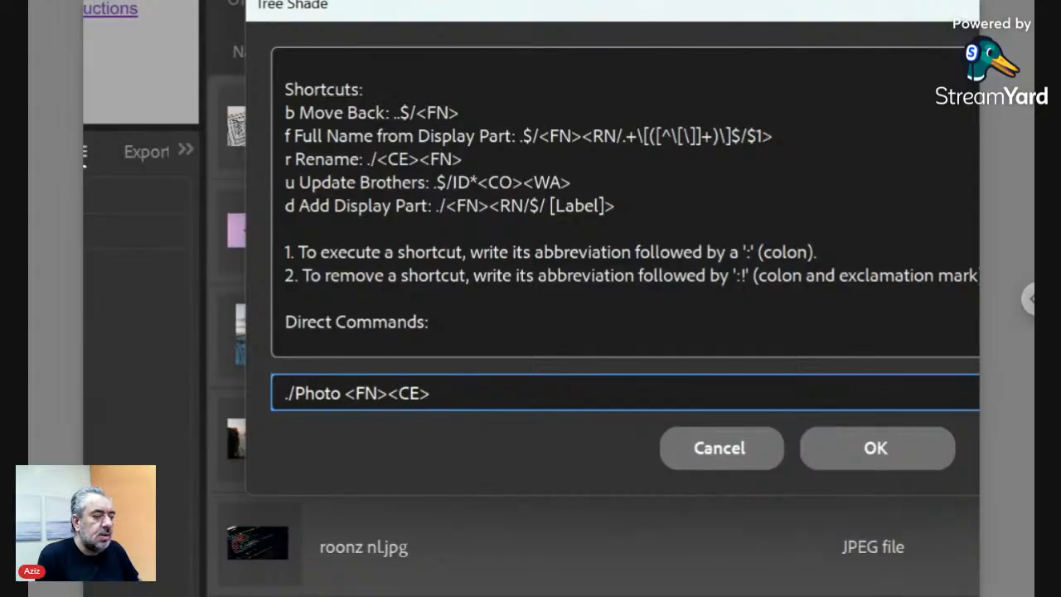
key(Right)
key(Right)
key(Right)
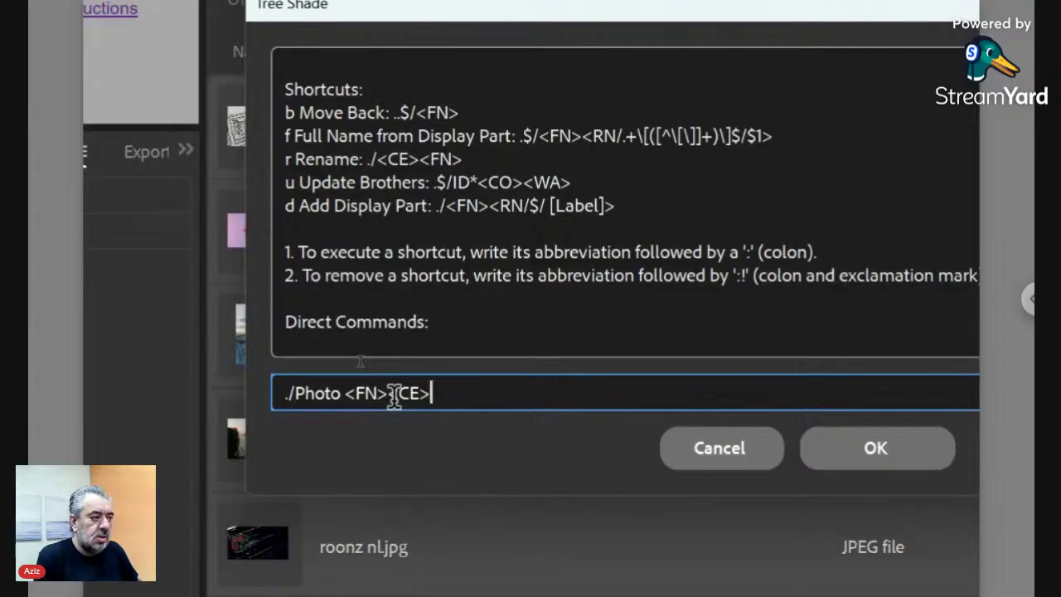
key(BackSpace)
key(BackSpace)
key(BackSpace)
key(BackSpace)
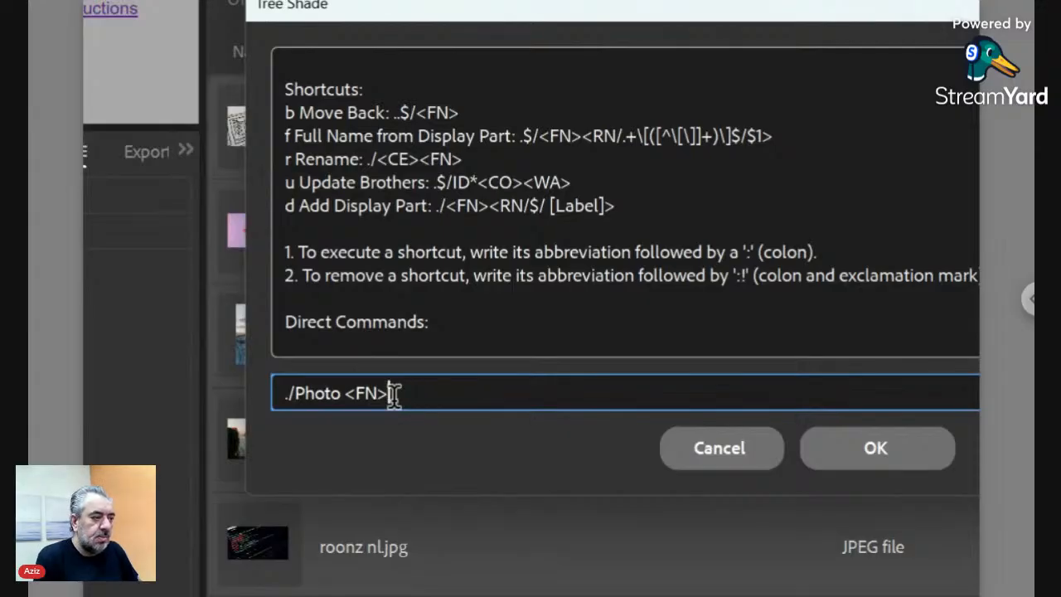
click(853, 449)
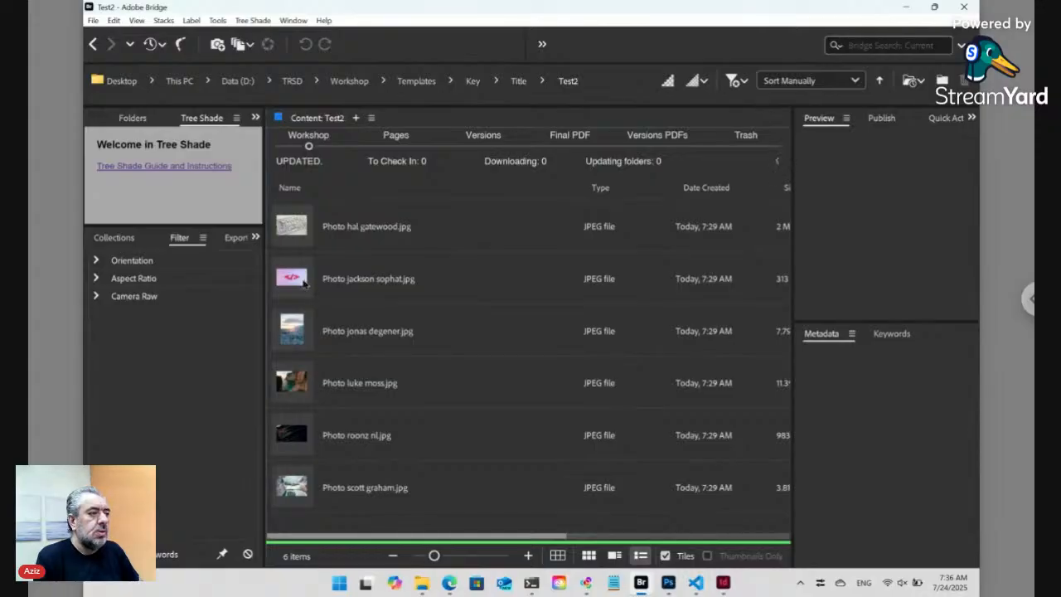
click(302, 283)
right_click(301, 281)
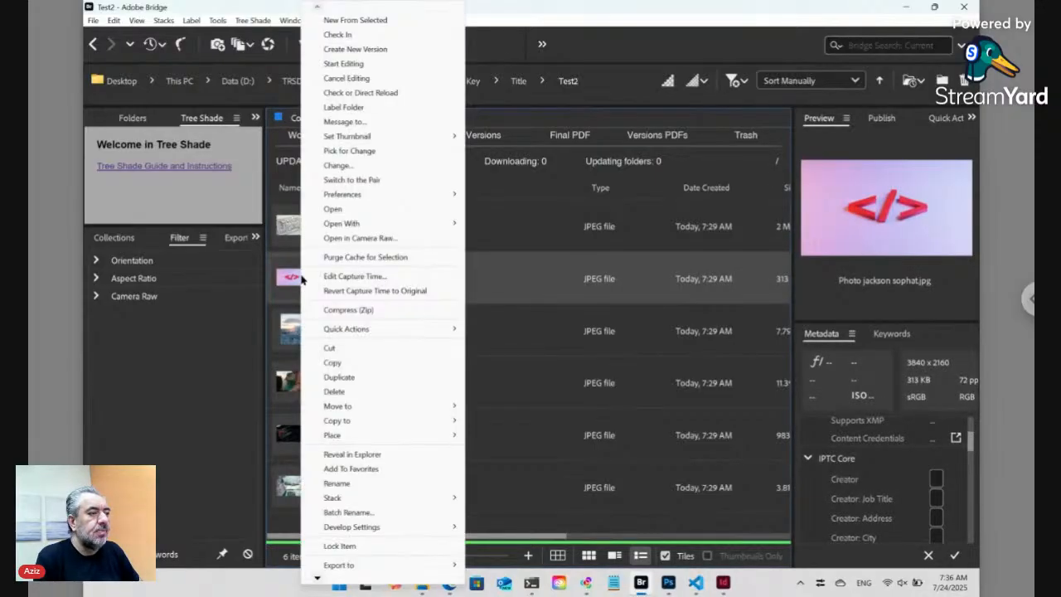
click(290, 283)
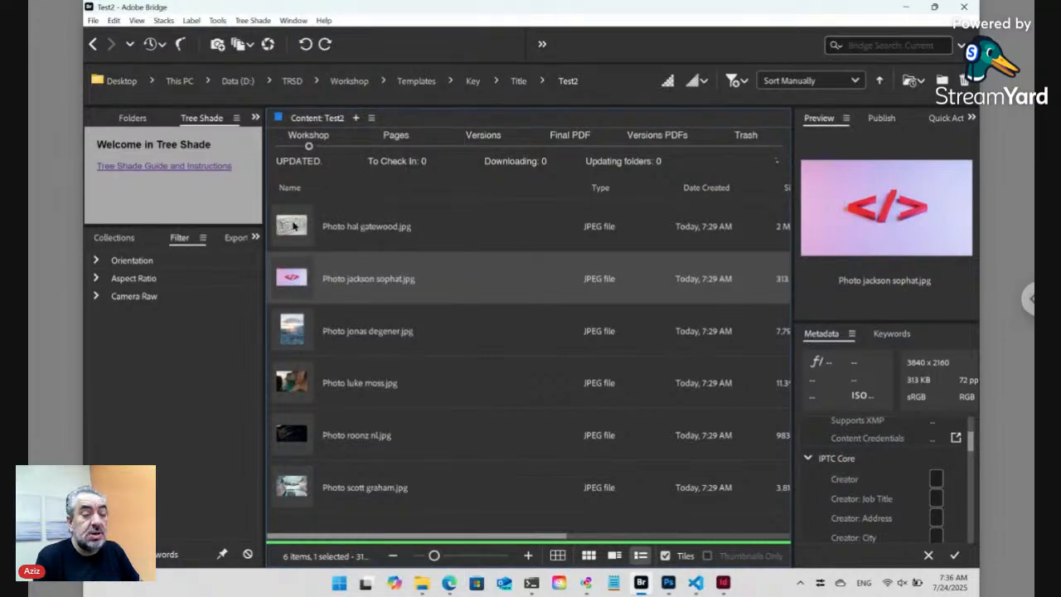
Step: Select all the Photo-prefixed images in the Test2 folder and start the Change command on them
click(293, 225)
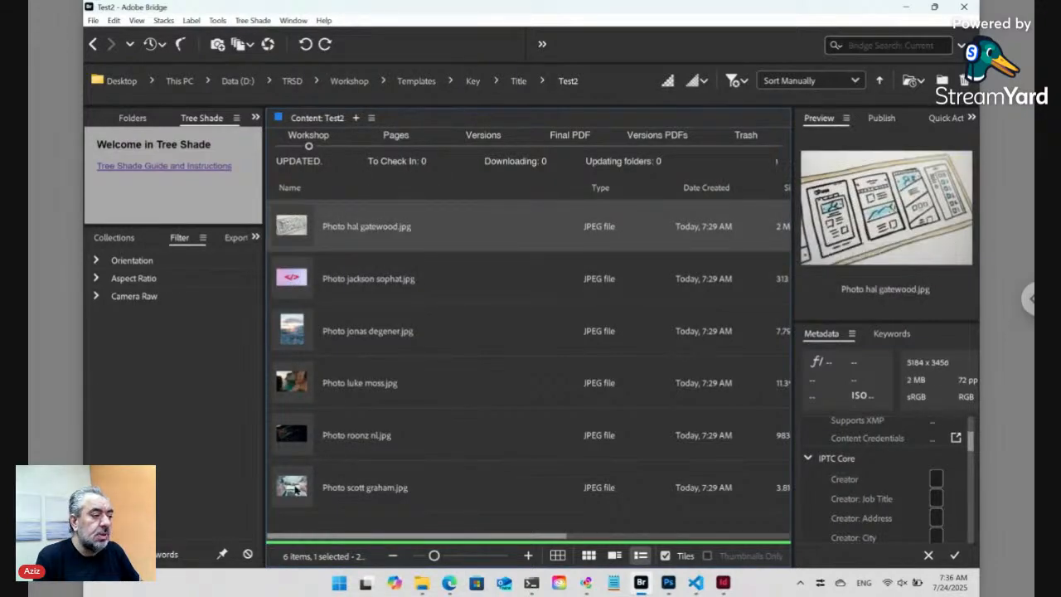
shift+click(295, 489)
right_click(294, 226)
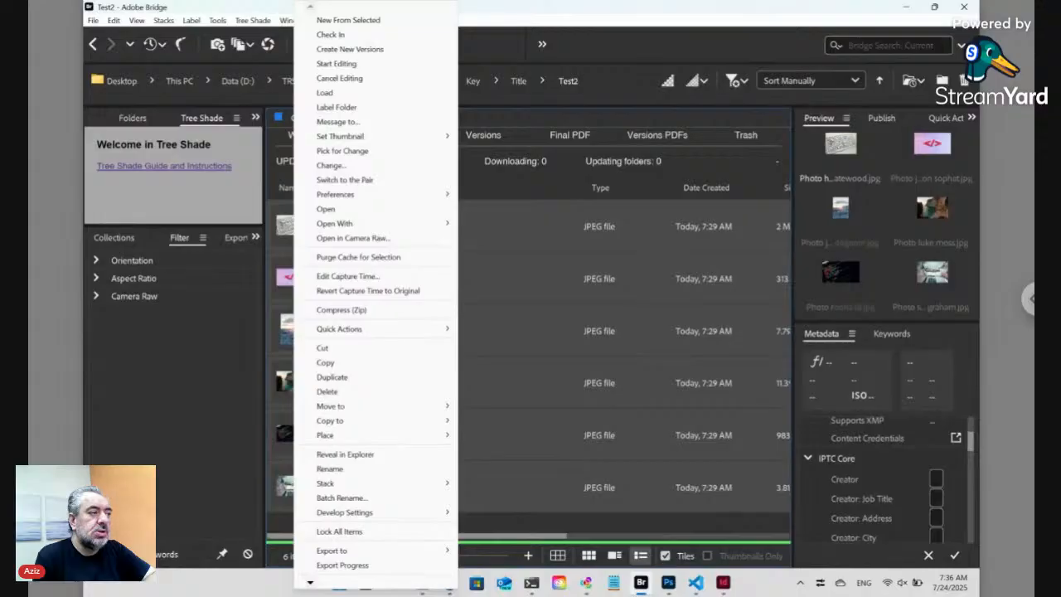
click(346, 170)
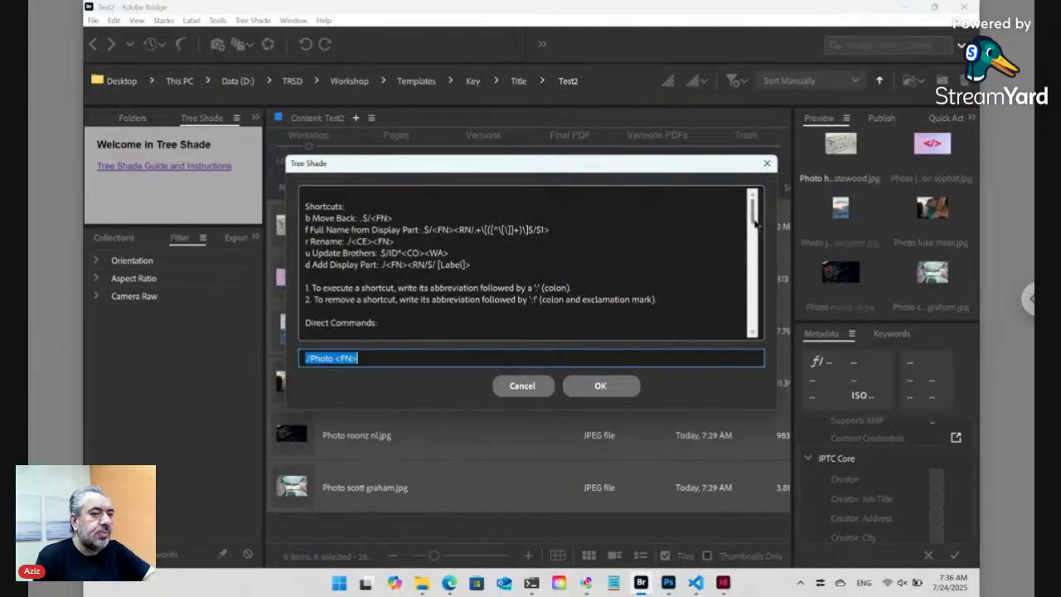
Step: Read through the Change command's reference text, from Direct Commands to the New Full Path codes
drag(755, 222, 756, 242)
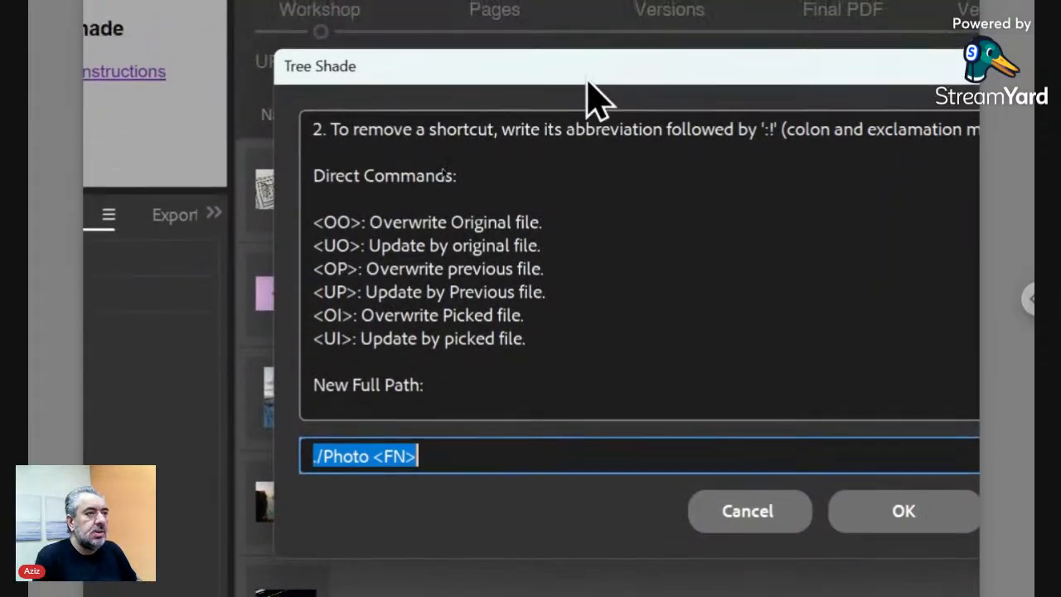
drag(587, 86, 455, 97)
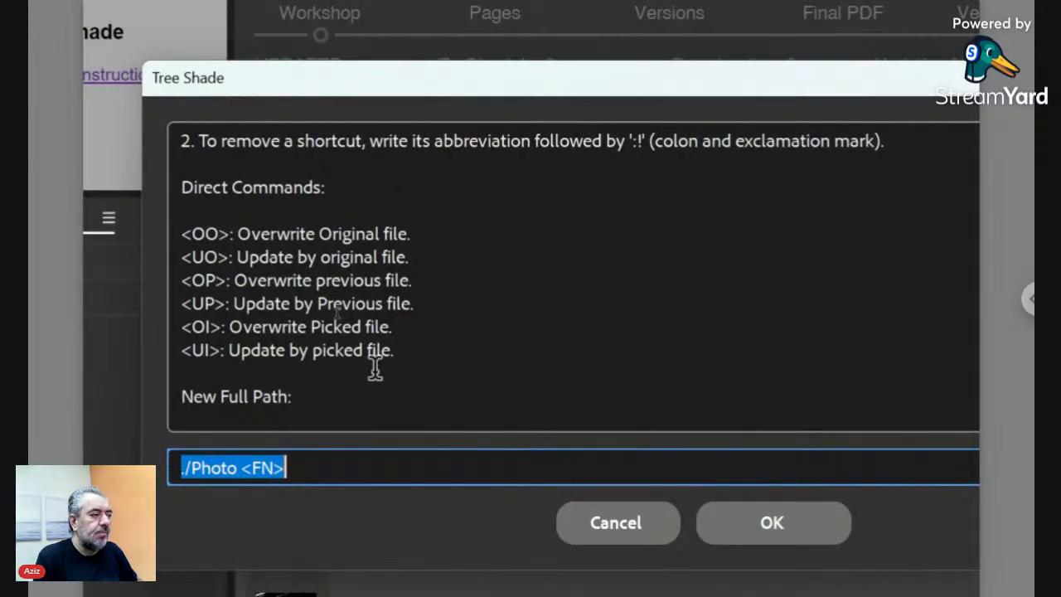
scroll(375, 367, down, 1)
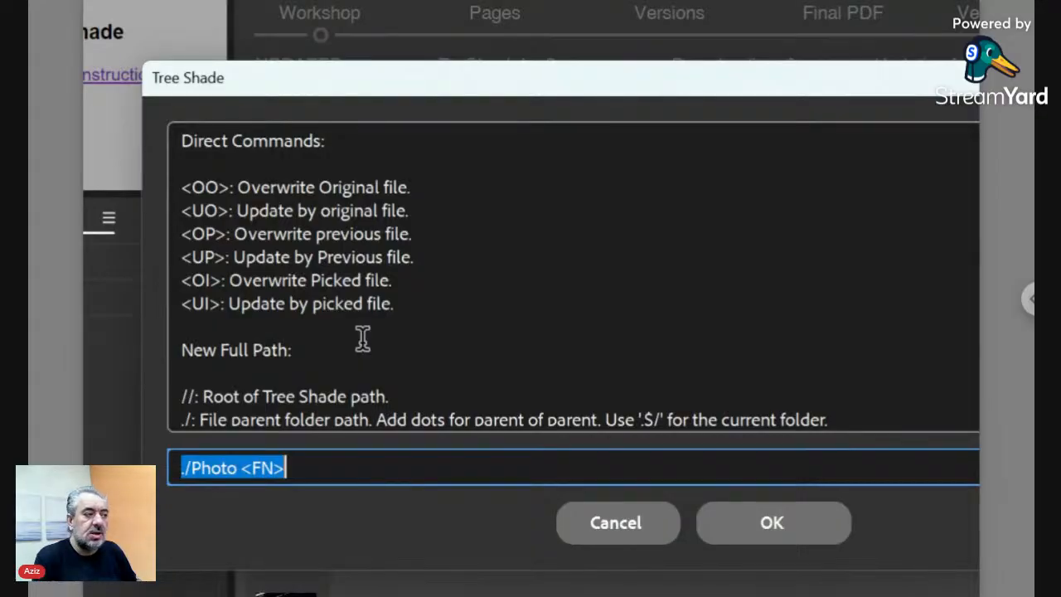
scroll(305, 348, down, 1)
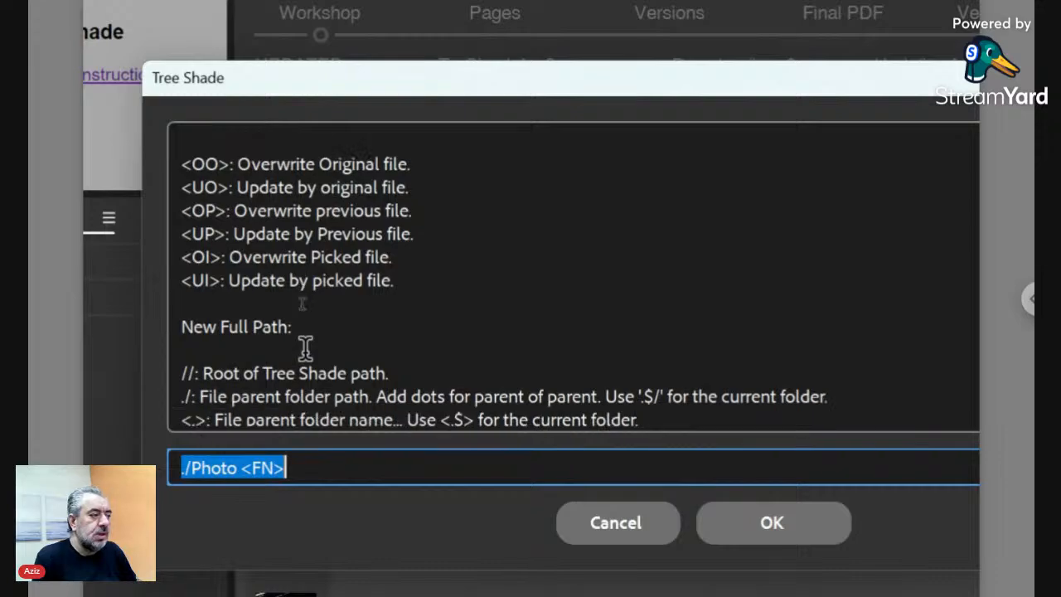
scroll(305, 348, down, 2)
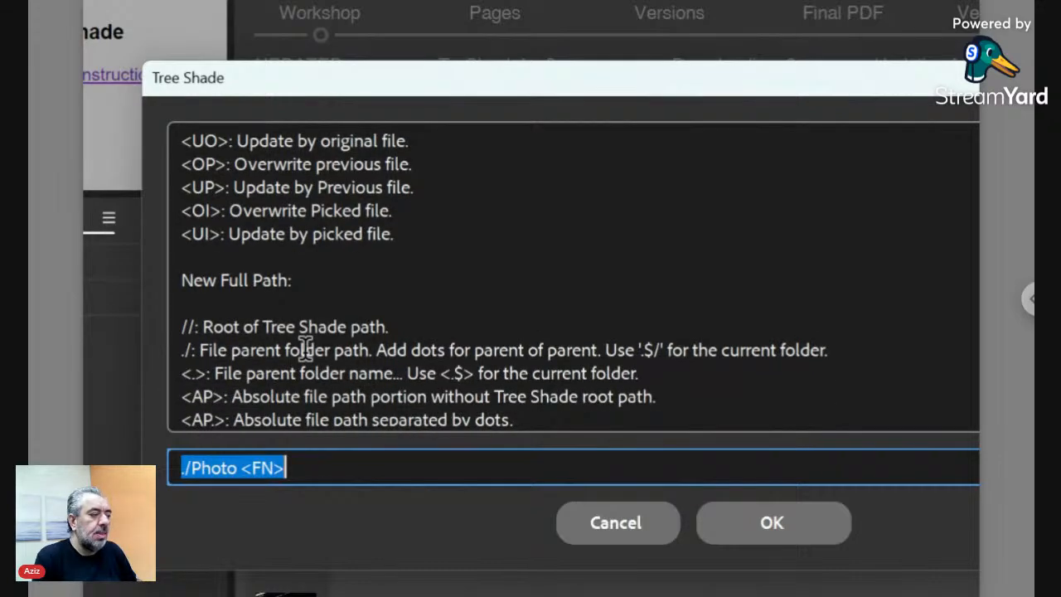
scroll(305, 348, down, 2)
scroll(305, 349, down, 1)
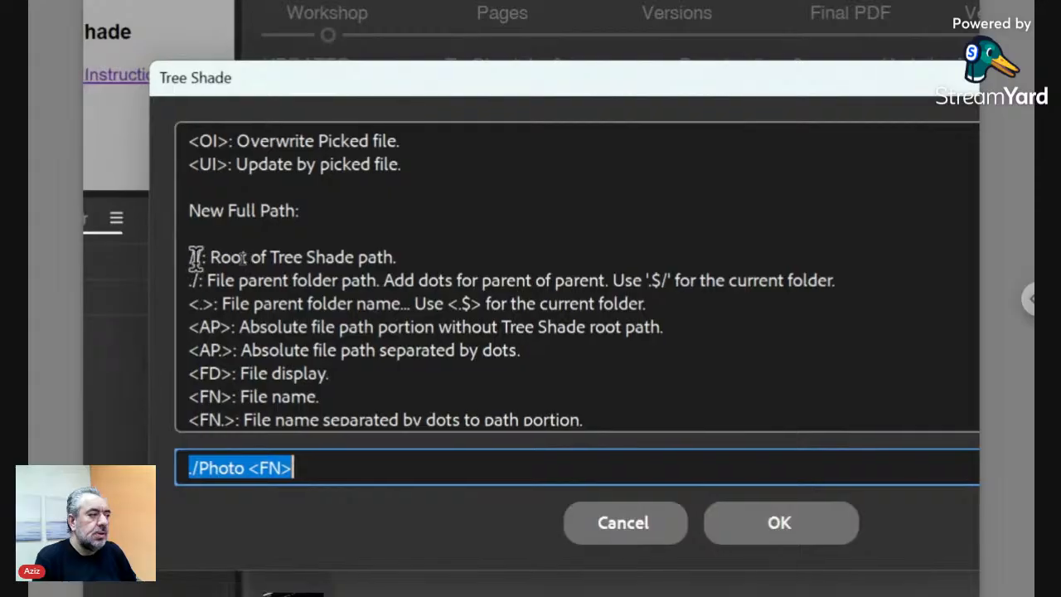
Step: Examine the // and ./ path codes under New Full Path and compare them with the current expression
drag(195, 255, 205, 255)
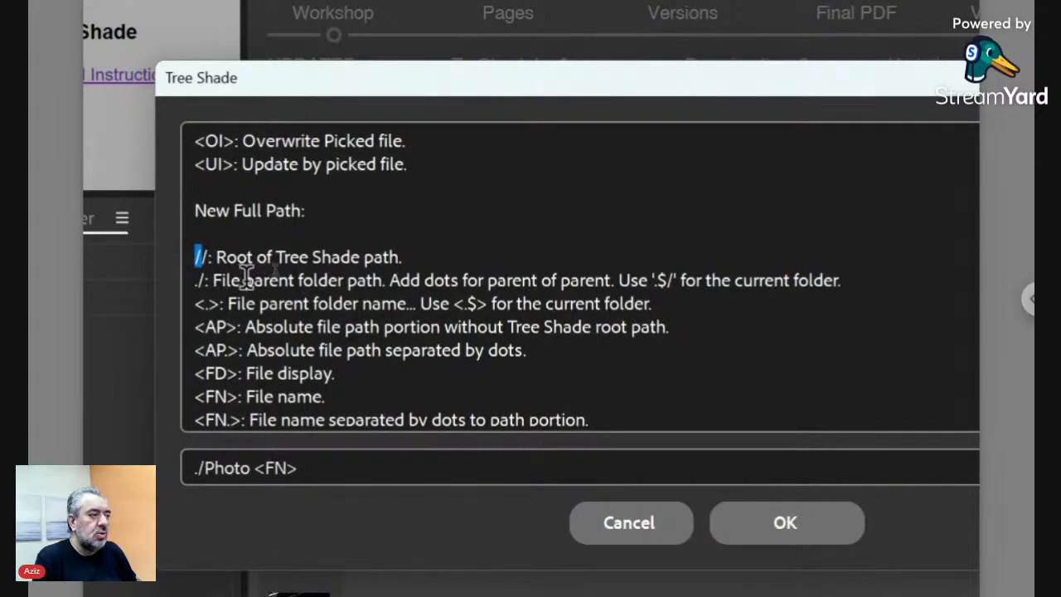
click(392, 281)
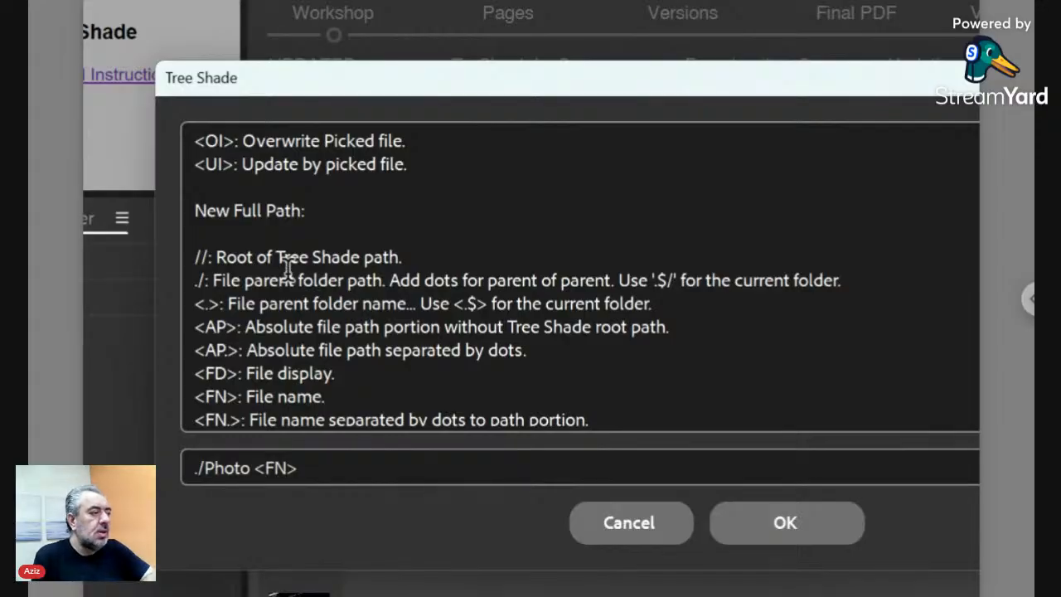
double_click(203, 280)
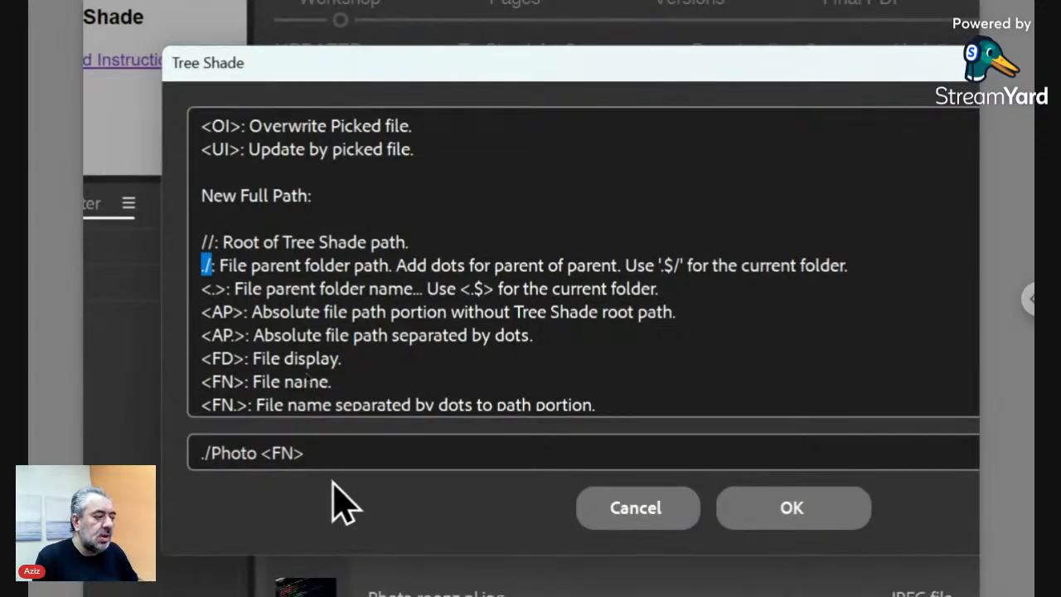
click(326, 452)
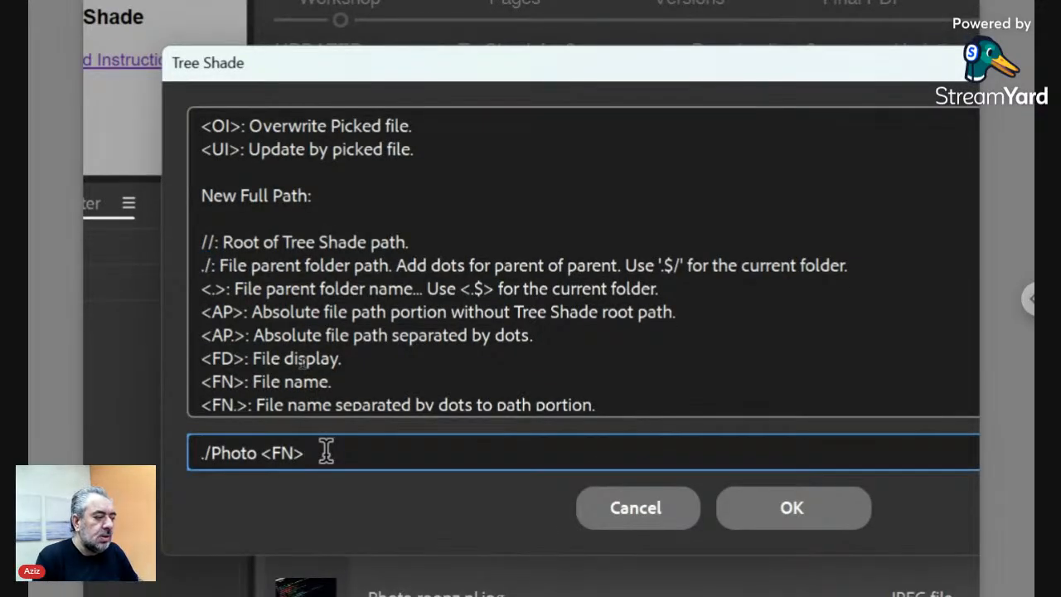
Step: Change the expression to ../<FN> by adding a second leading dot and removing the Photo text
key(Left)
key(Left)
key(Left)
key(Left)
key(Left)
key(Left)
key(Left)
key(Left)
key(Left)
key(Left)
key(Left)
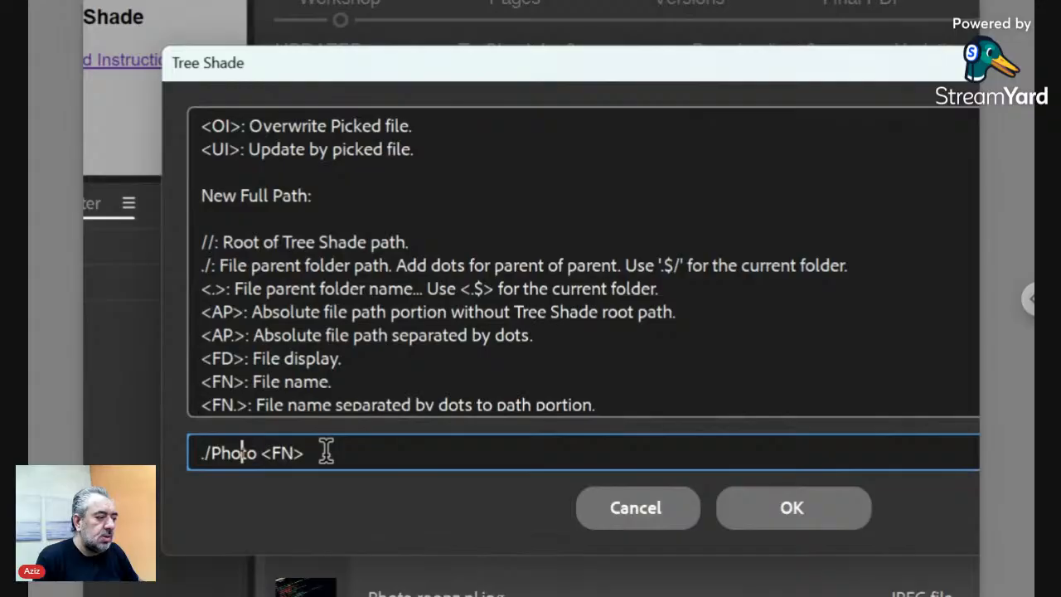
text(.)
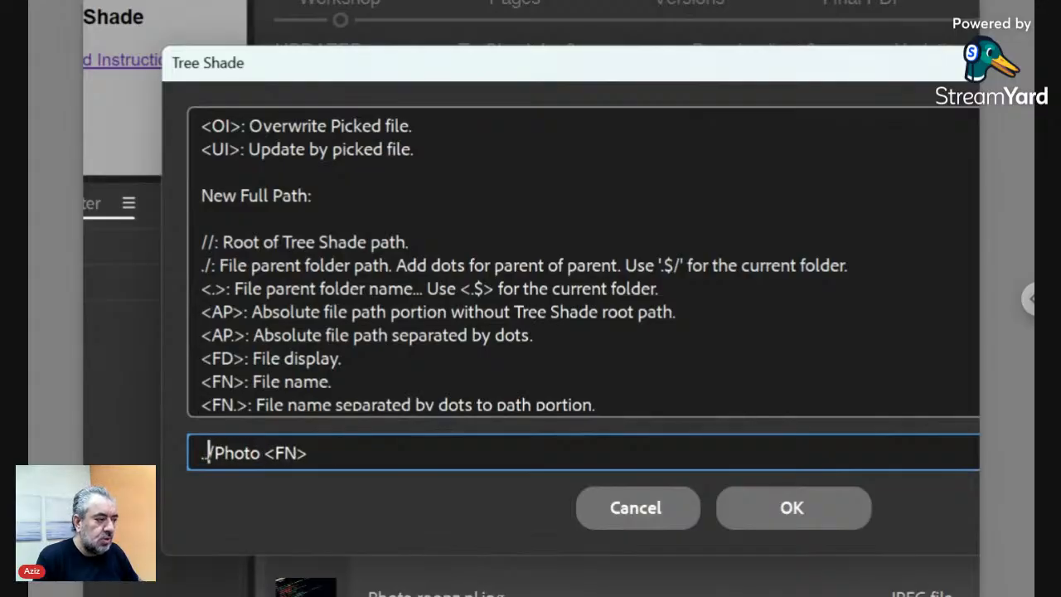
key(Right)
key(Delete)
key(Delete)
key(Delete)
key(Delete)
key(Delete)
key(Delete)
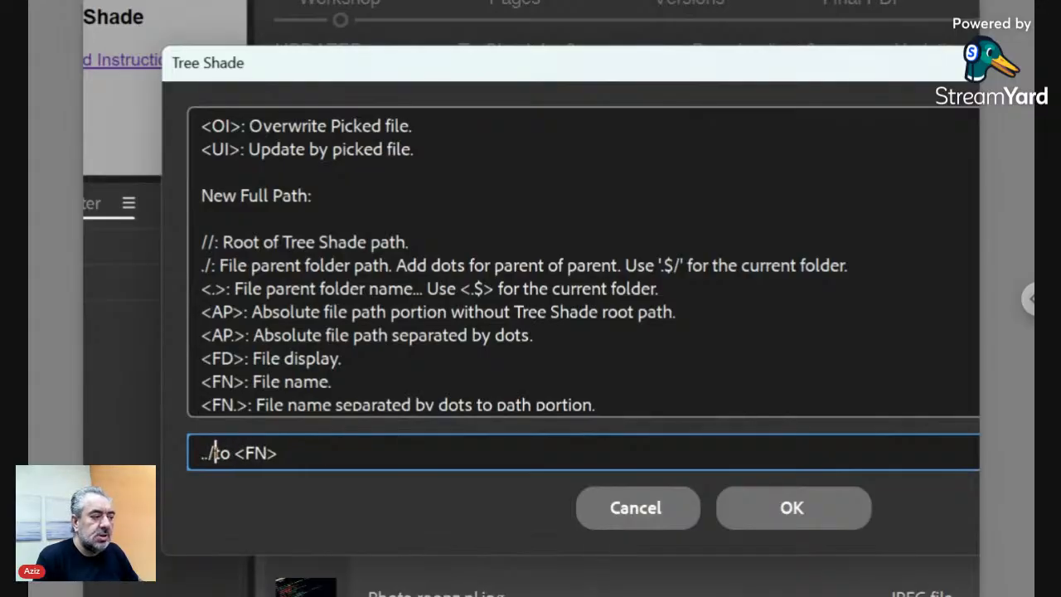
key(Delete)
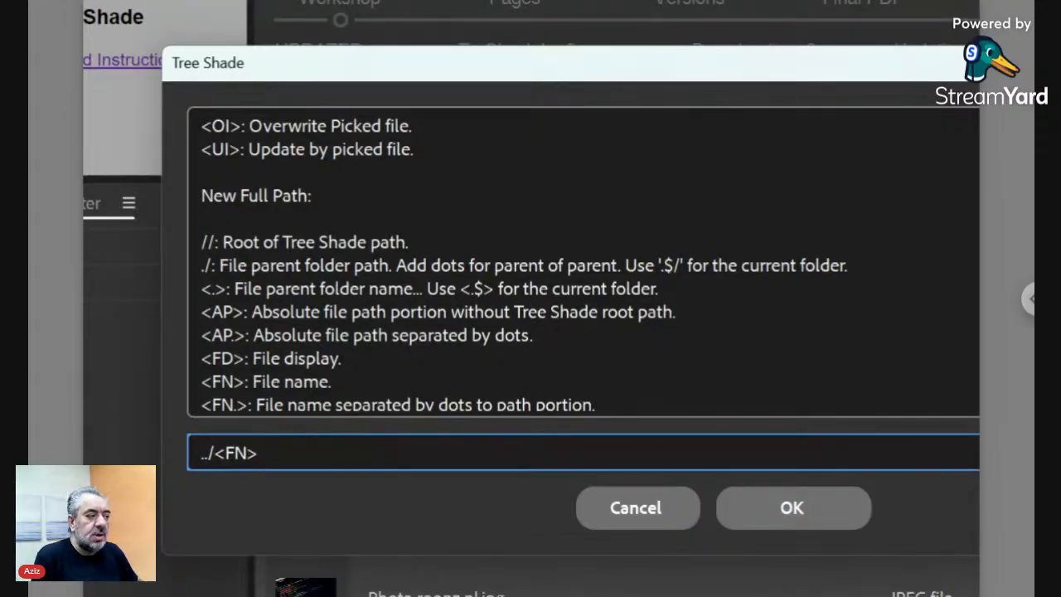
Step: Insert $ after the two leading dots so the expression reads ..$/<FN>
key(Left)
key(Left)
key(Left)
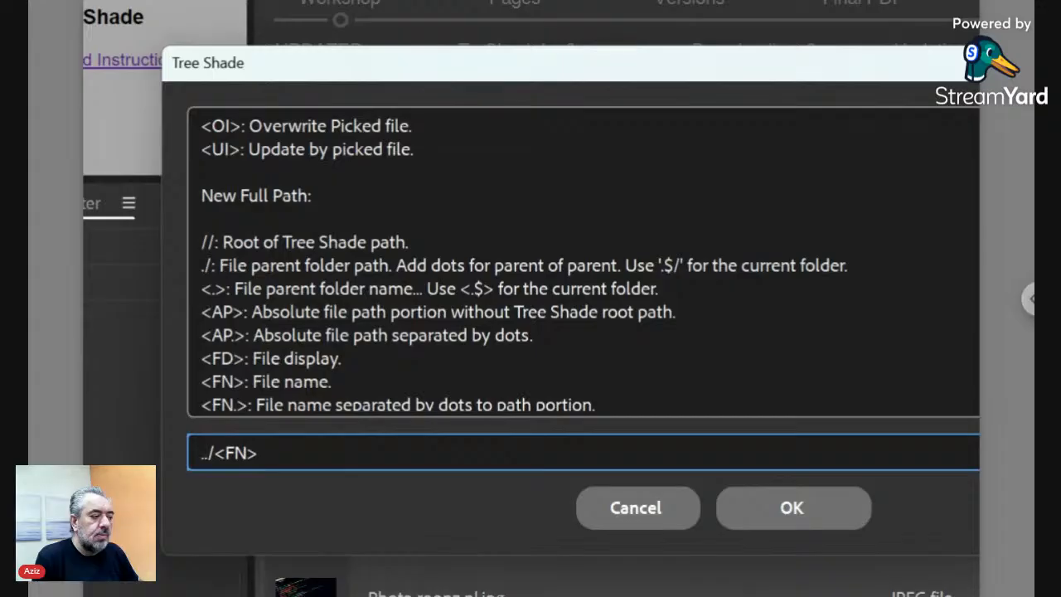
key(Right)
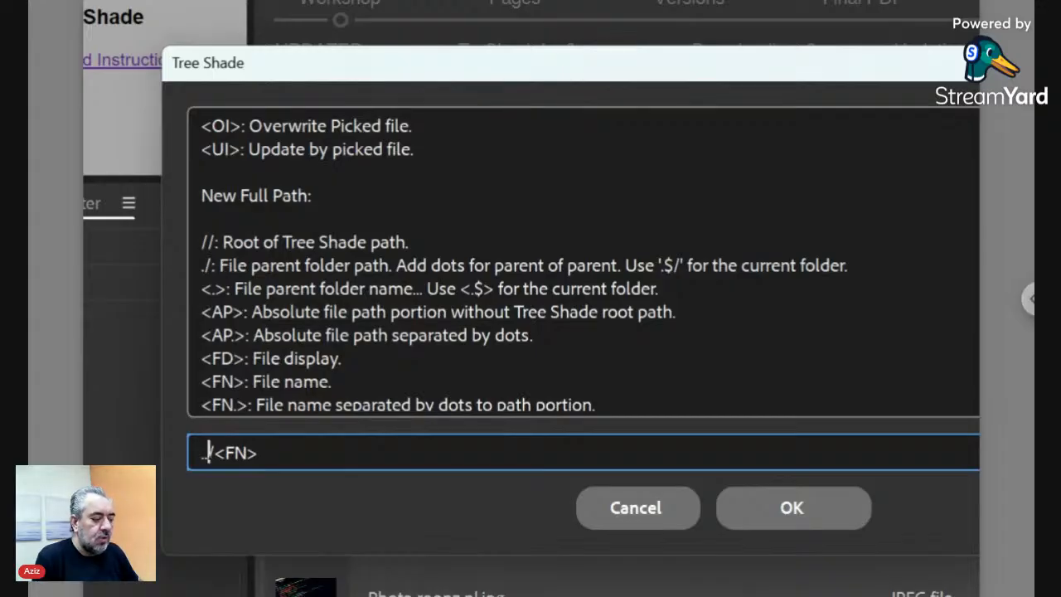
text($)
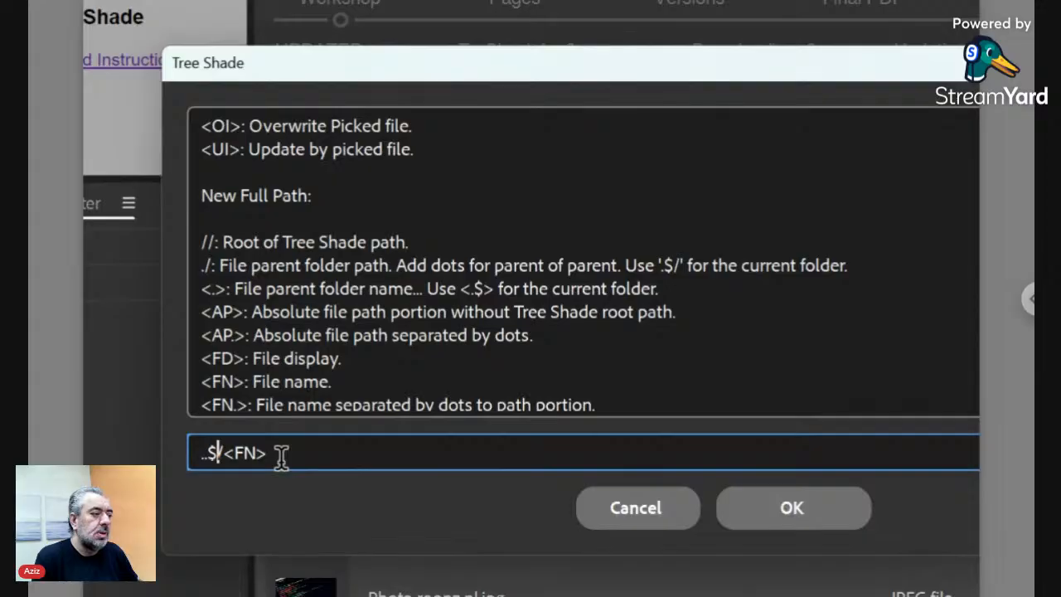
Step: Insert the parent folder name code <.> before <FN>, and cancel the Change command
key(Right)
key(Right)
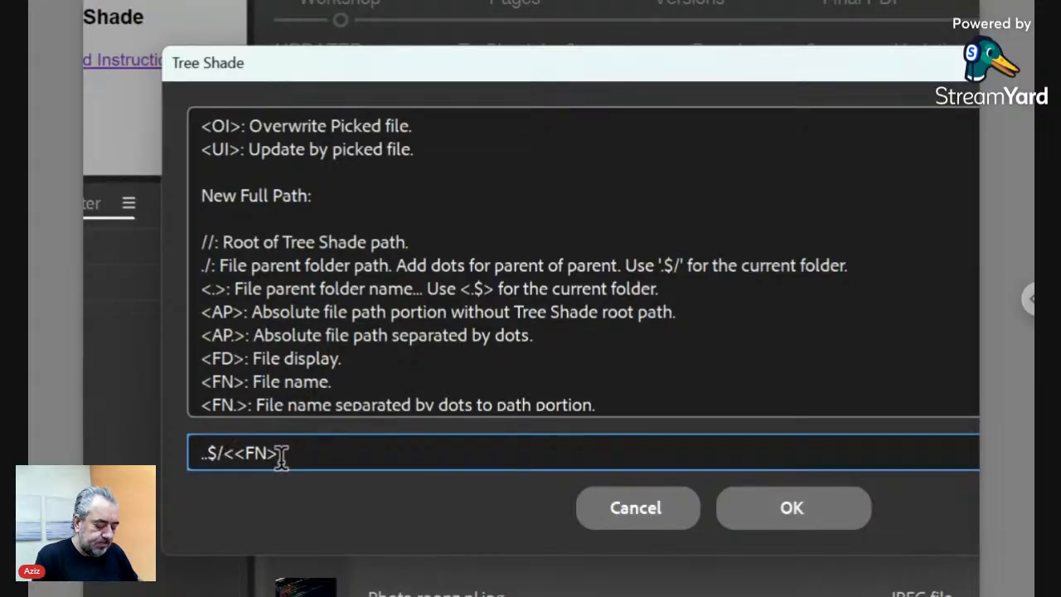
text(.>)
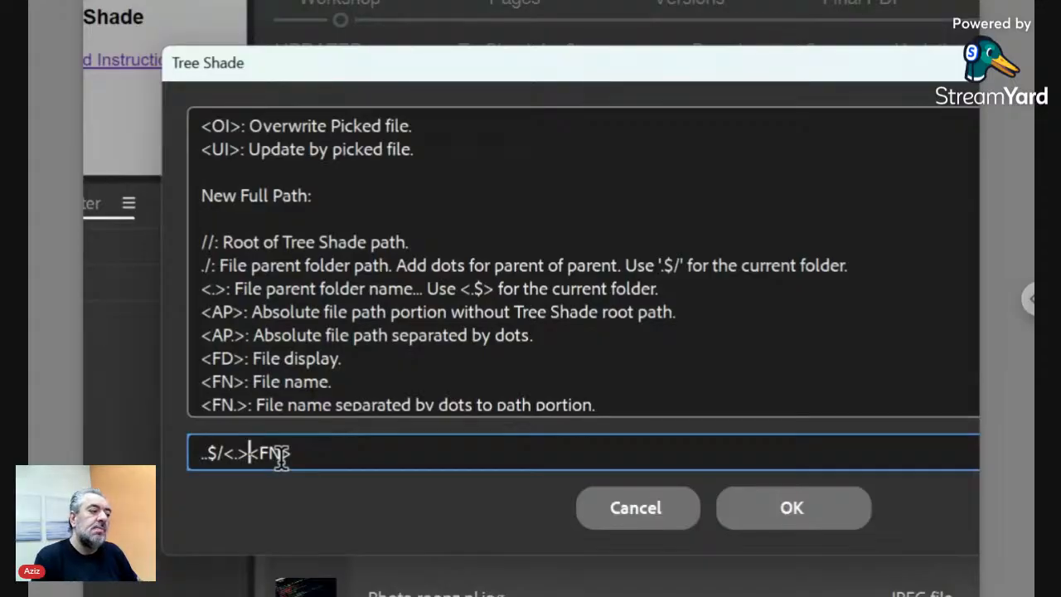
click(688, 510)
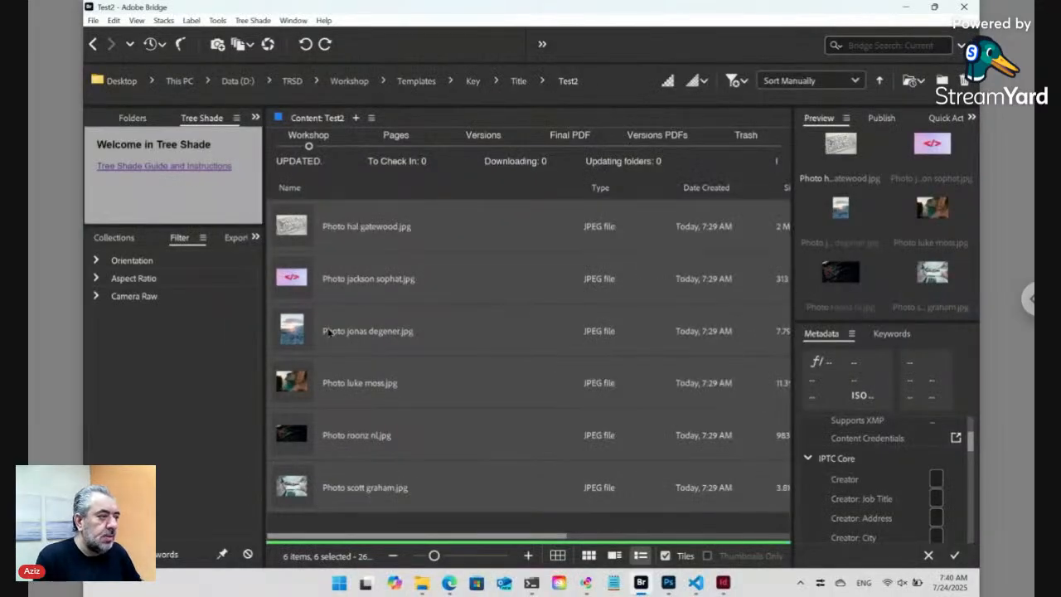
Step: Start the Change command on the selected images again and move its dialog clear of the file names
right_click(303, 282)
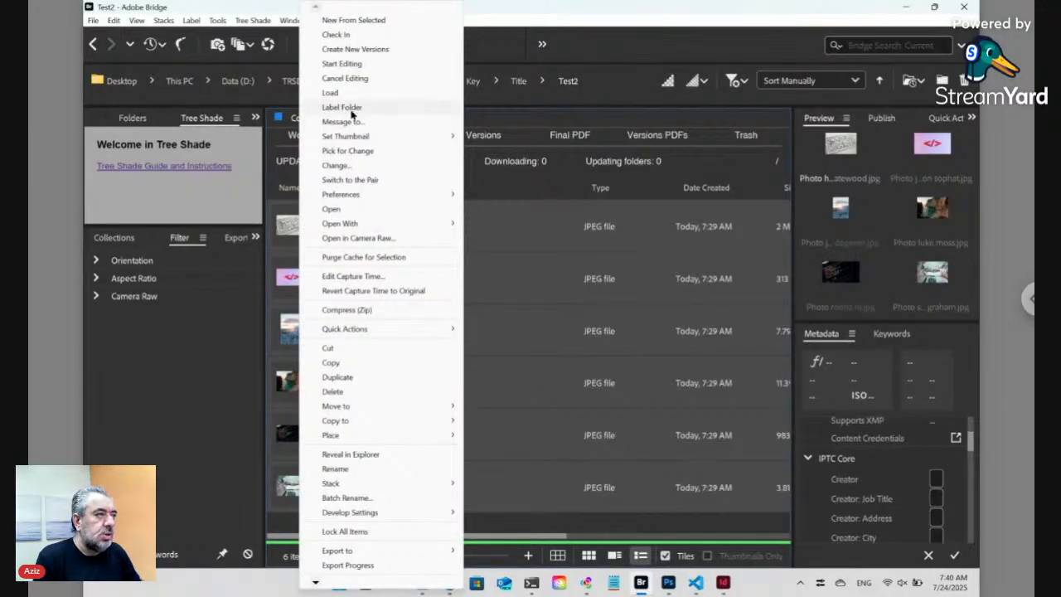
click(336, 166)
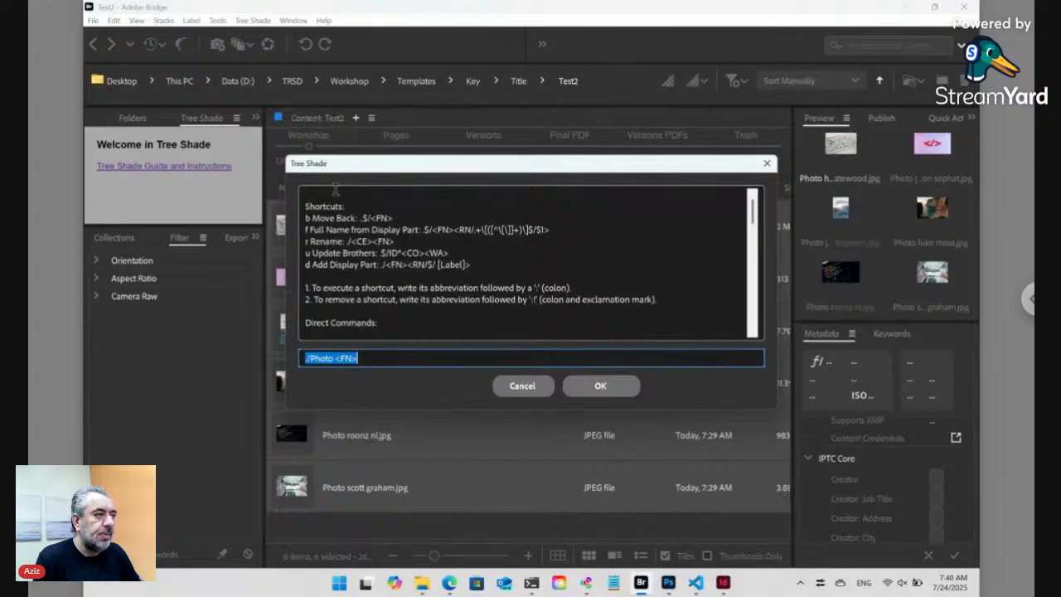
drag(333, 170, 503, 238)
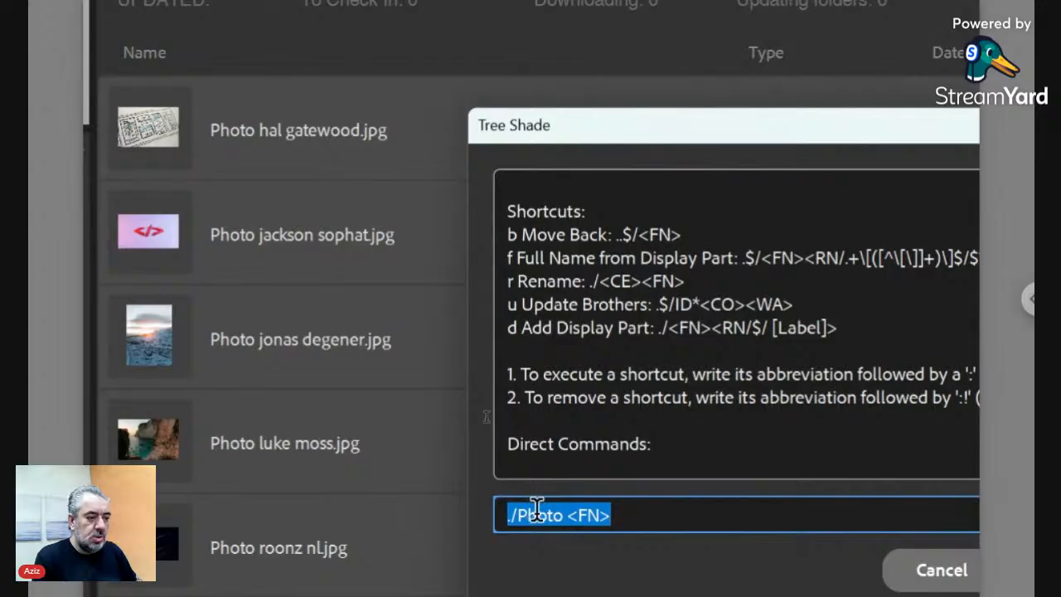
Step: Replace the Photo text after ./ with the parent folder name code, making the expression ./<.> <FN>
click(537, 509)
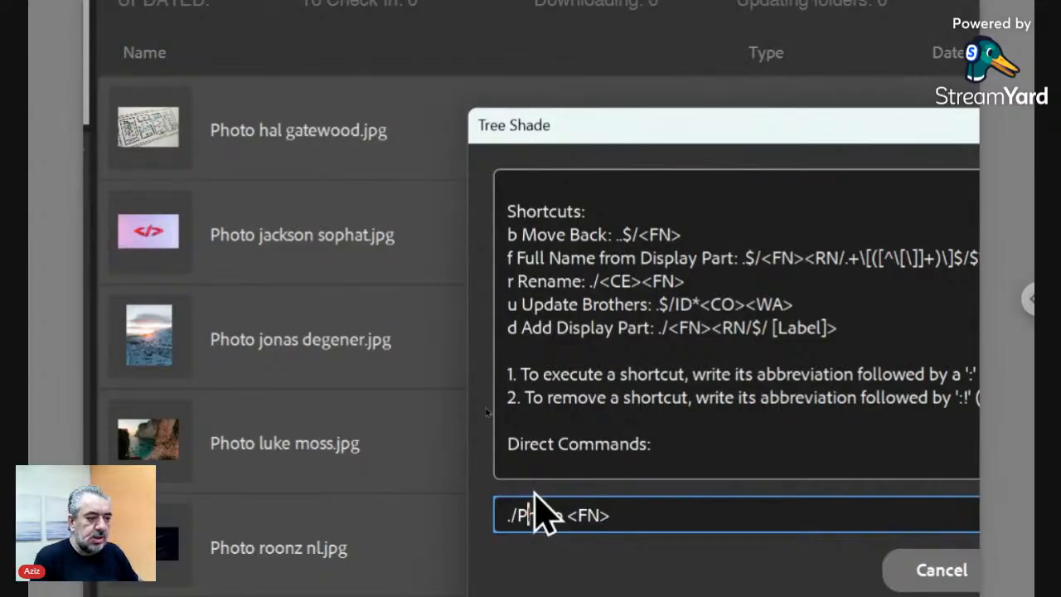
key(Left)
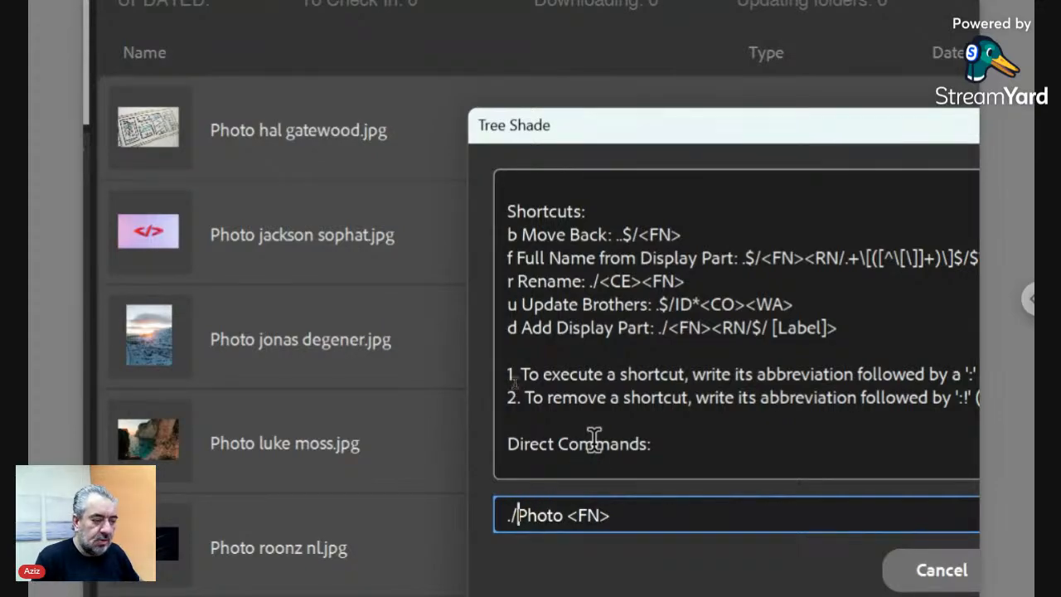
key(Home)
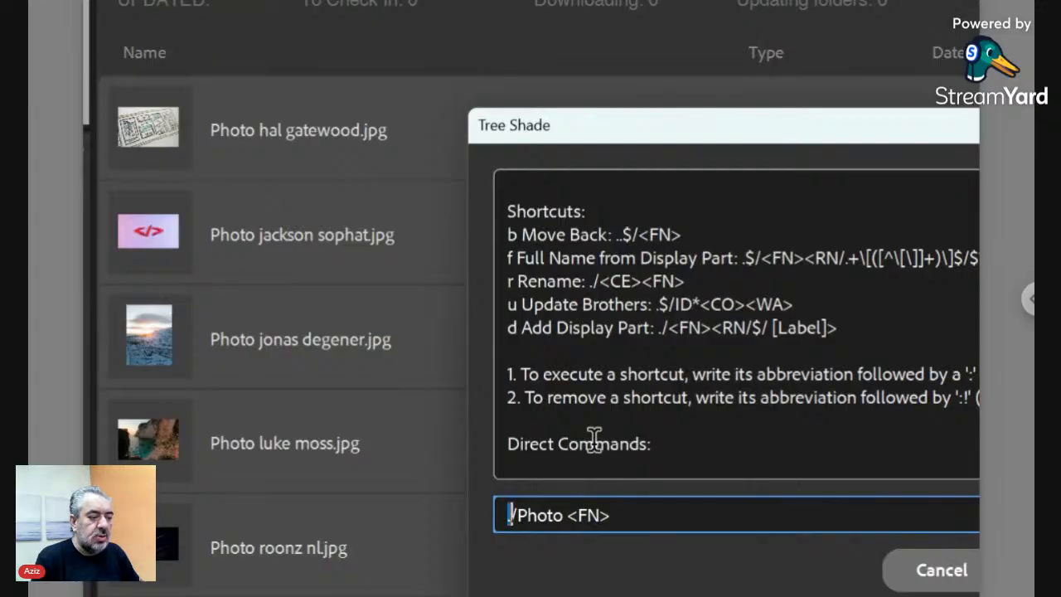
key(shift+Right)
key(shift+Right)
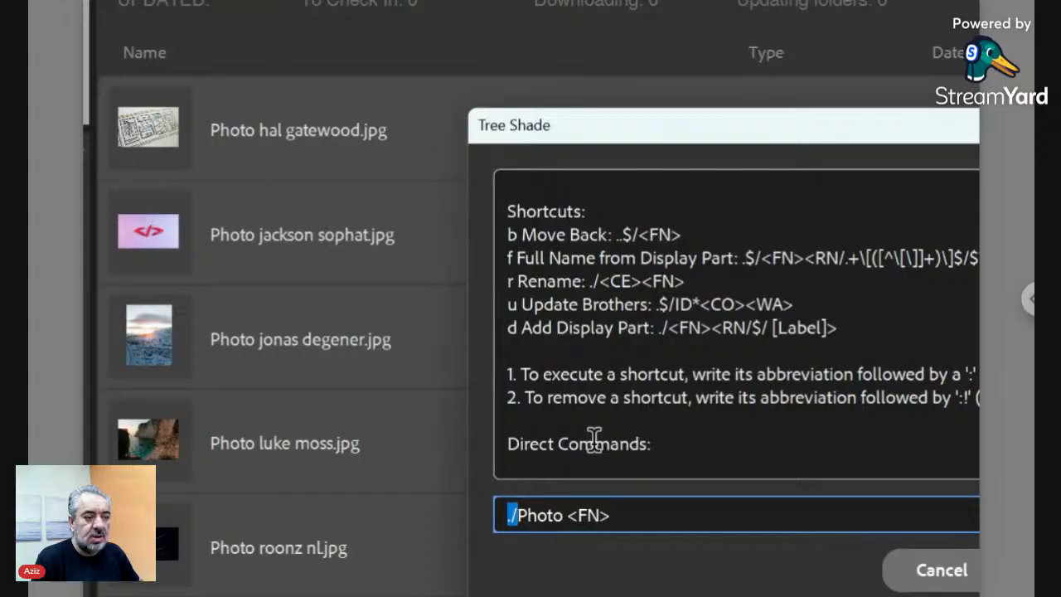
key(Right)
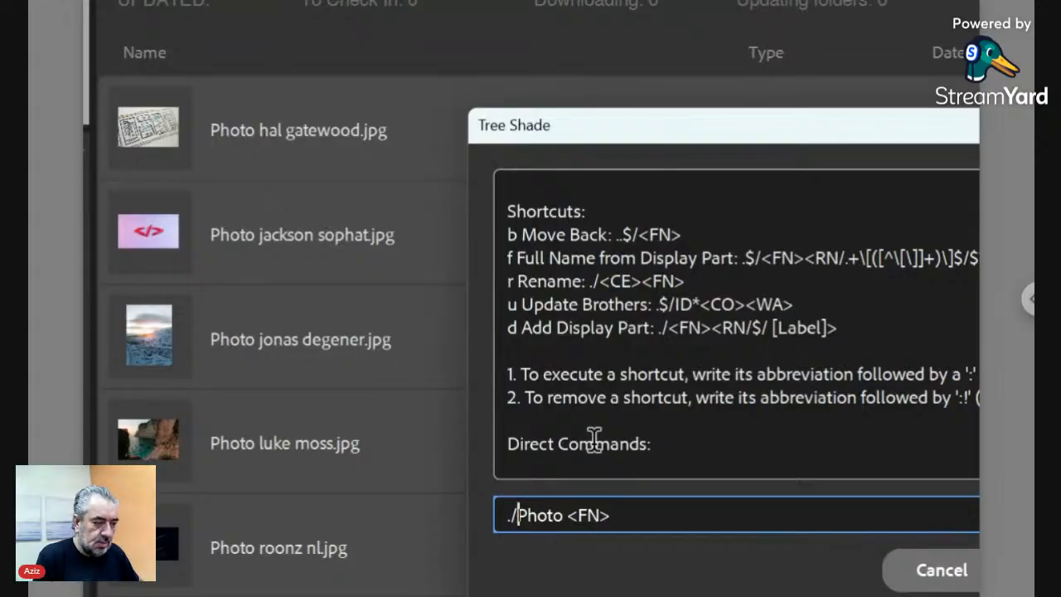
text(<)
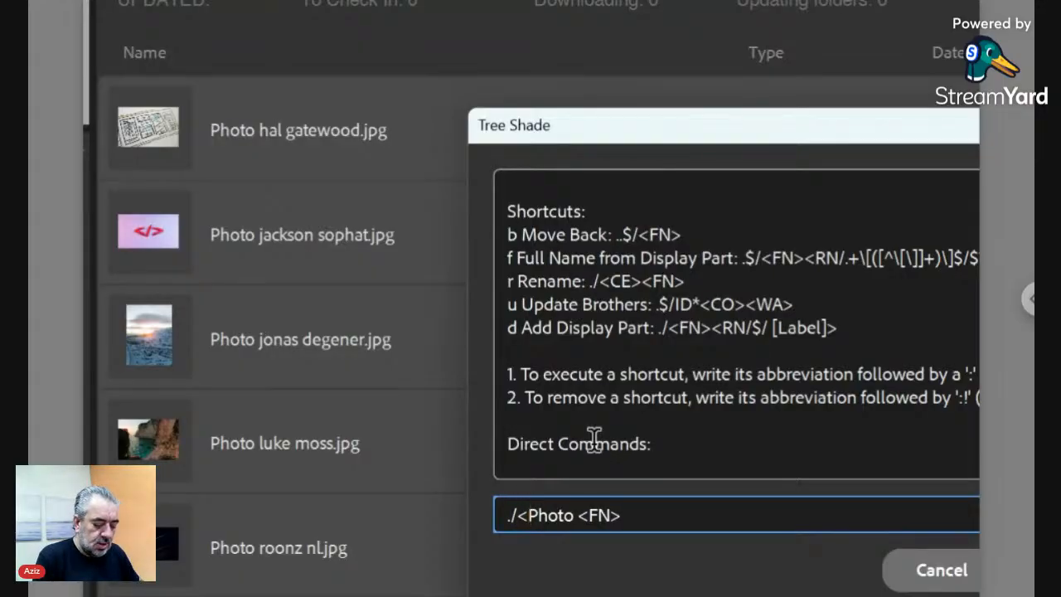
text(.>)
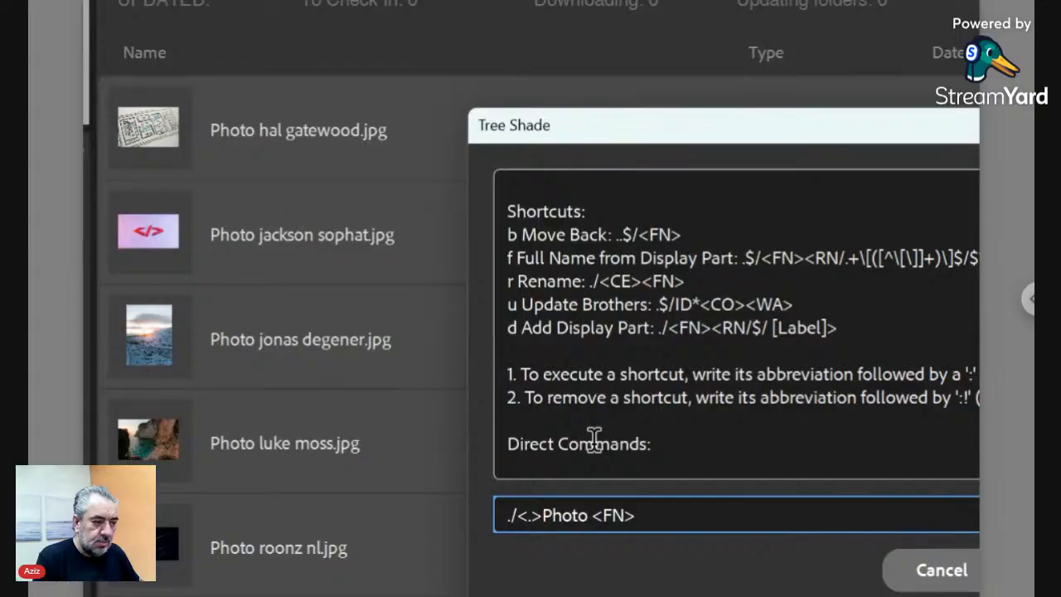
key(Delete)
key(Delete)
key(Delete)
key(Delete)
key(Delete)
key(Delete)
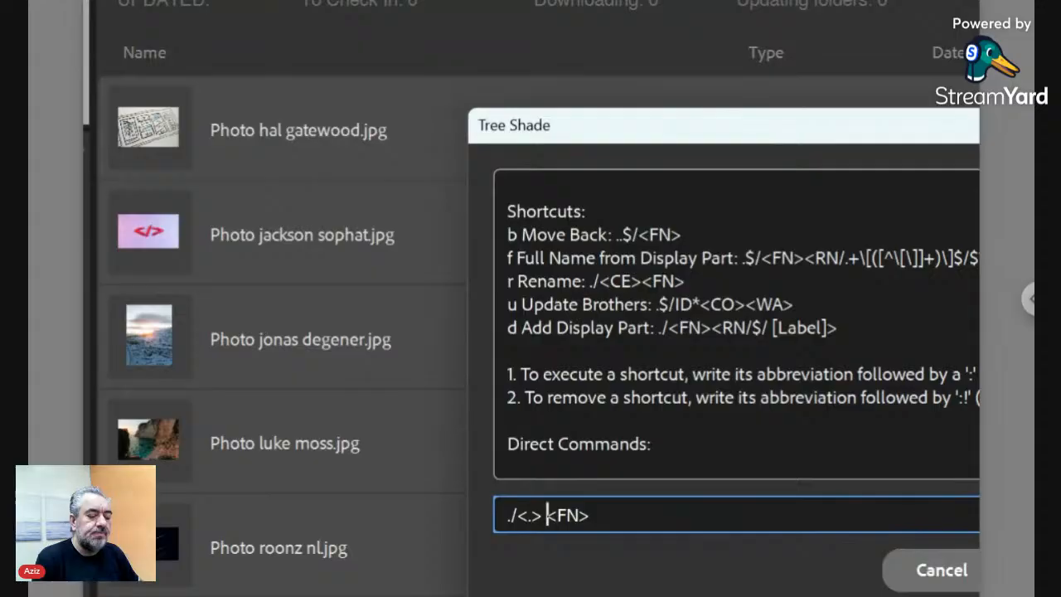
Step: Append the replacement code <rn/Photo/> after <FN> to strip the word Photo from the file names
key(Right)
key(Right)
key(Right)
key(Right)
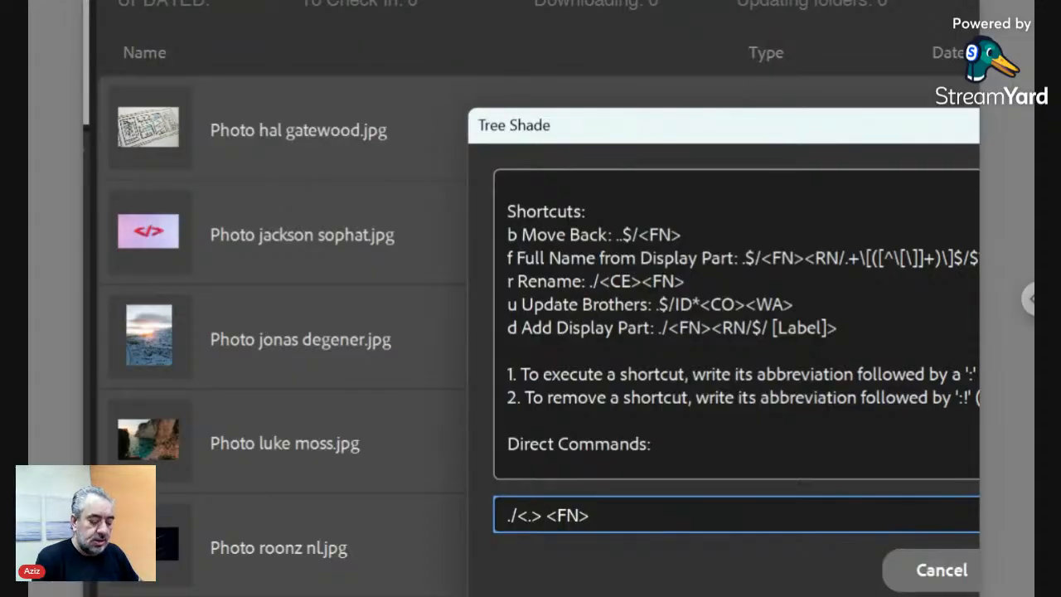
text(<)
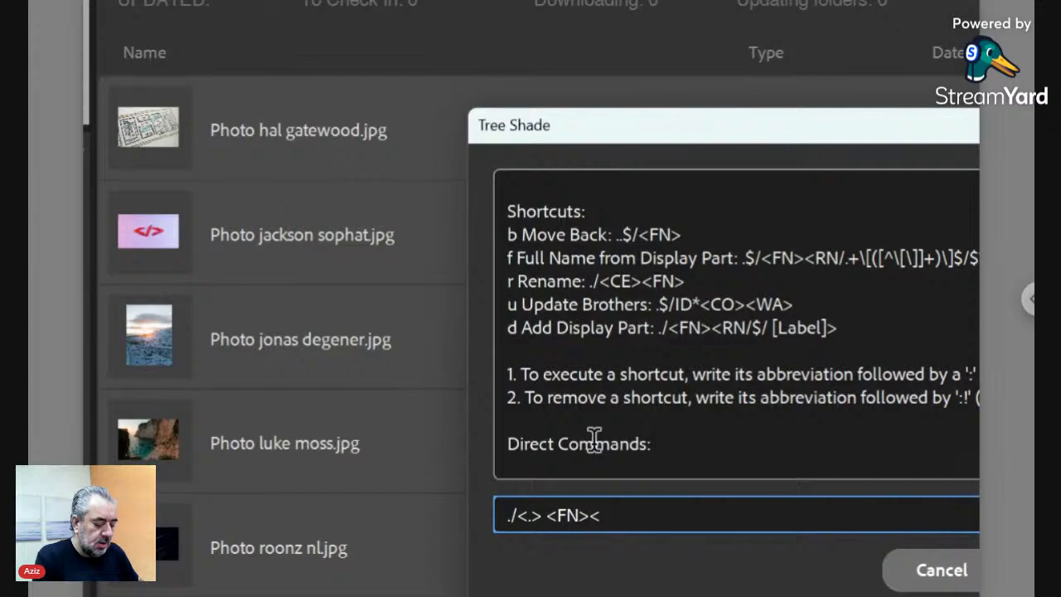
text(rn)
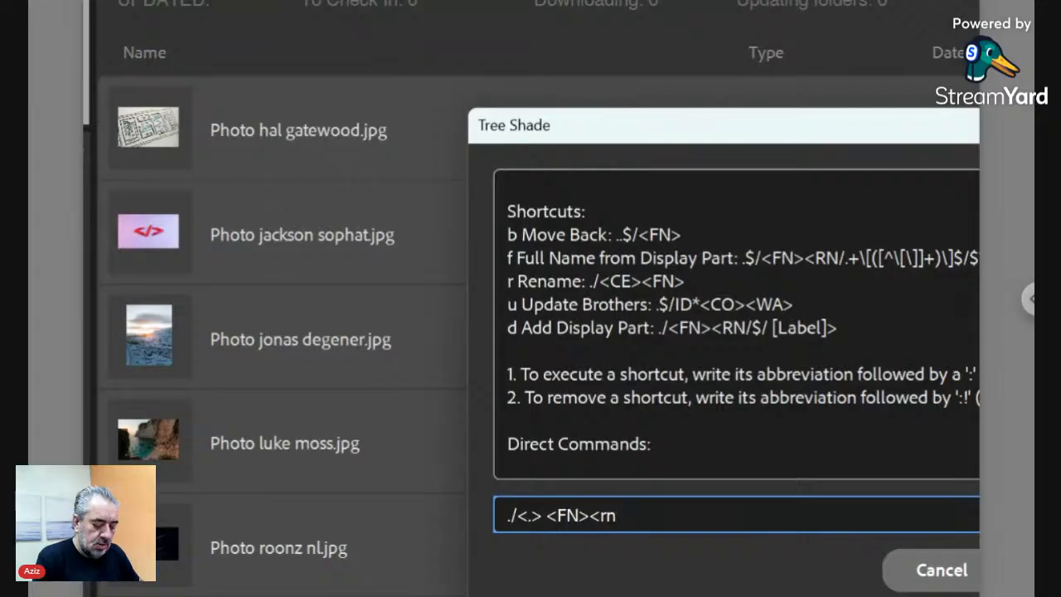
text(/)
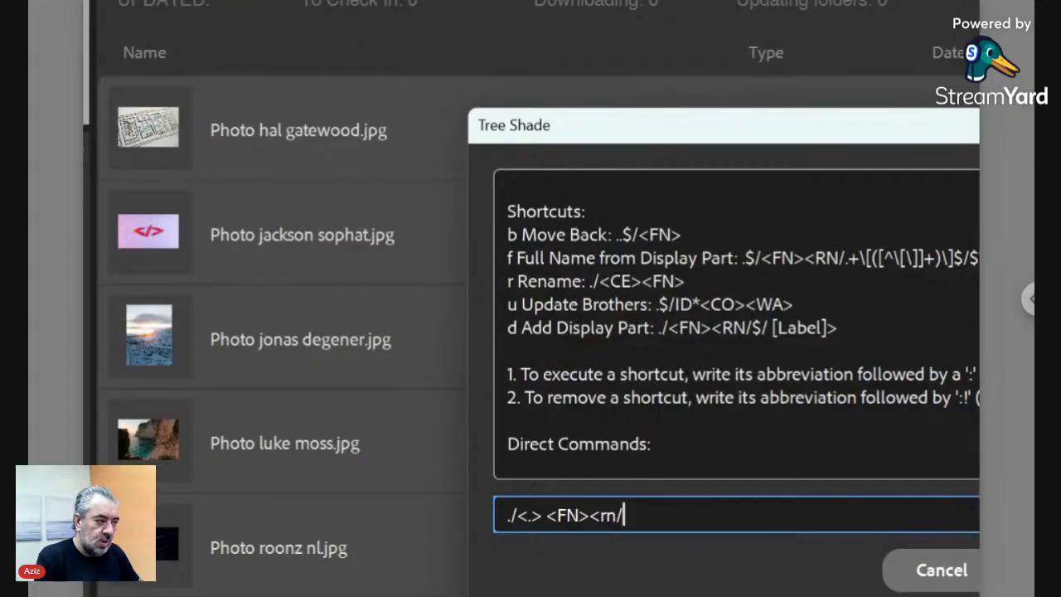
text(Phot)
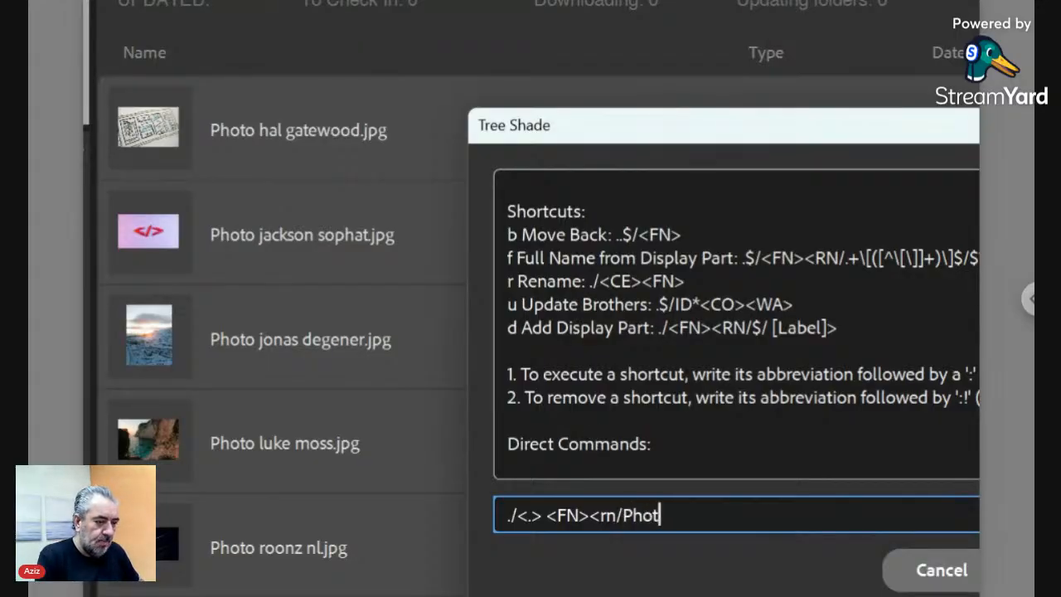
text(o)
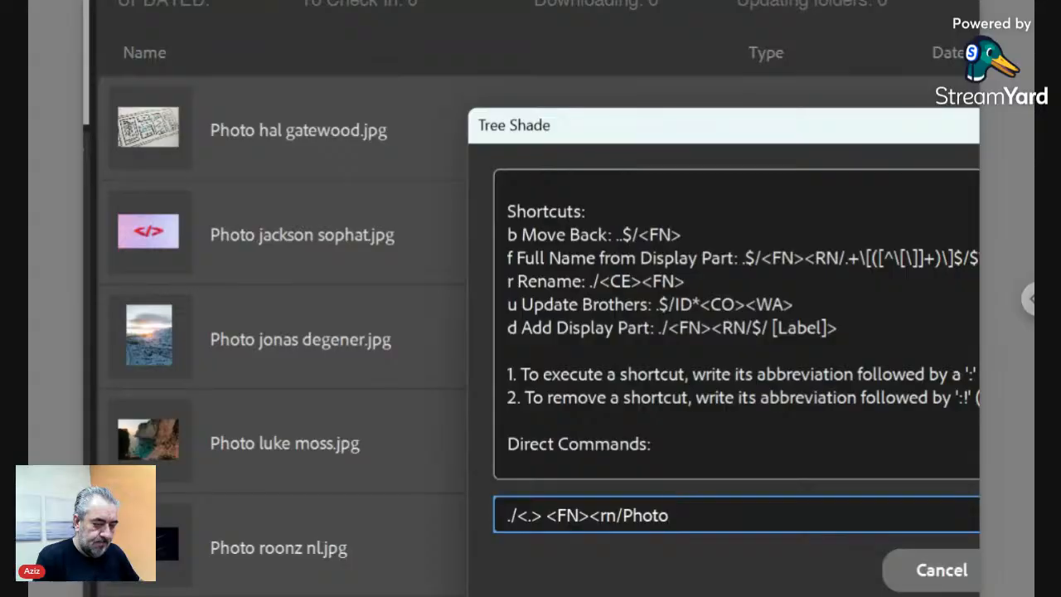
text(/)
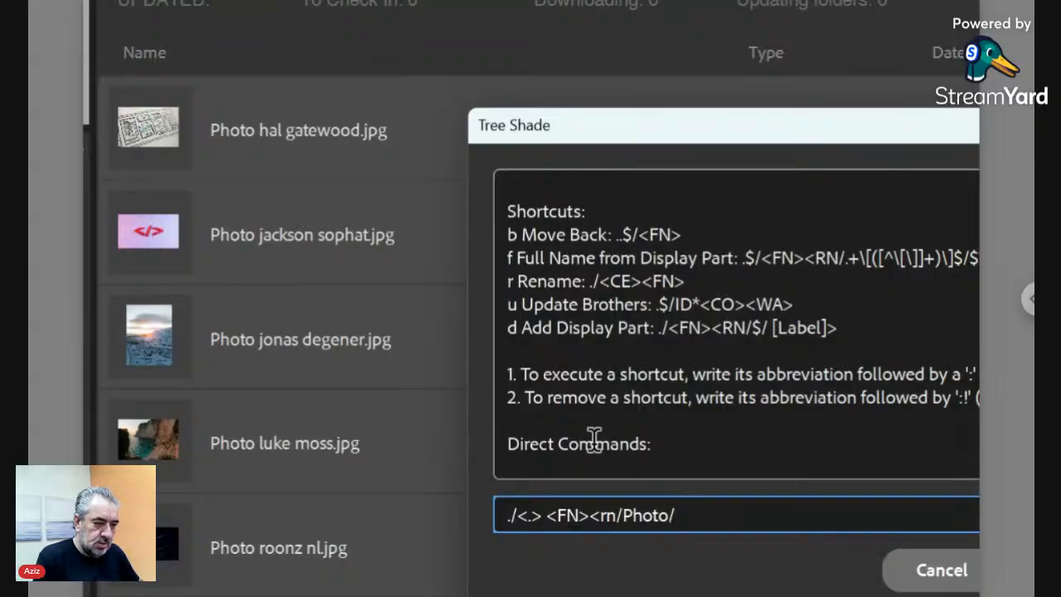
text(>)
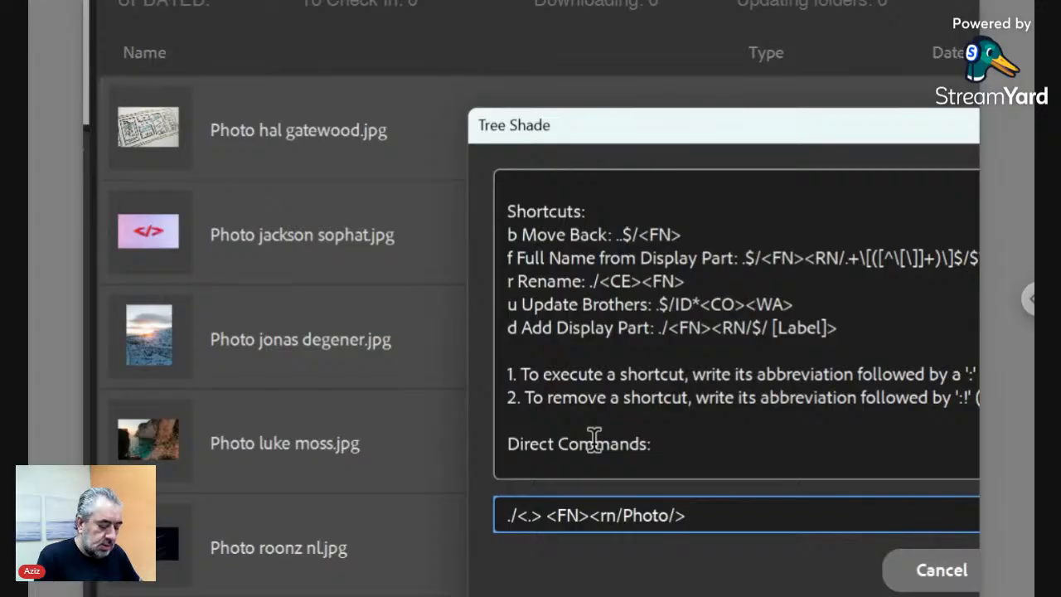
Step: Add <CE> to the end of the expression and run ./<.> <FN><rn/Photo/><CE> on the selected images
text(<CE)
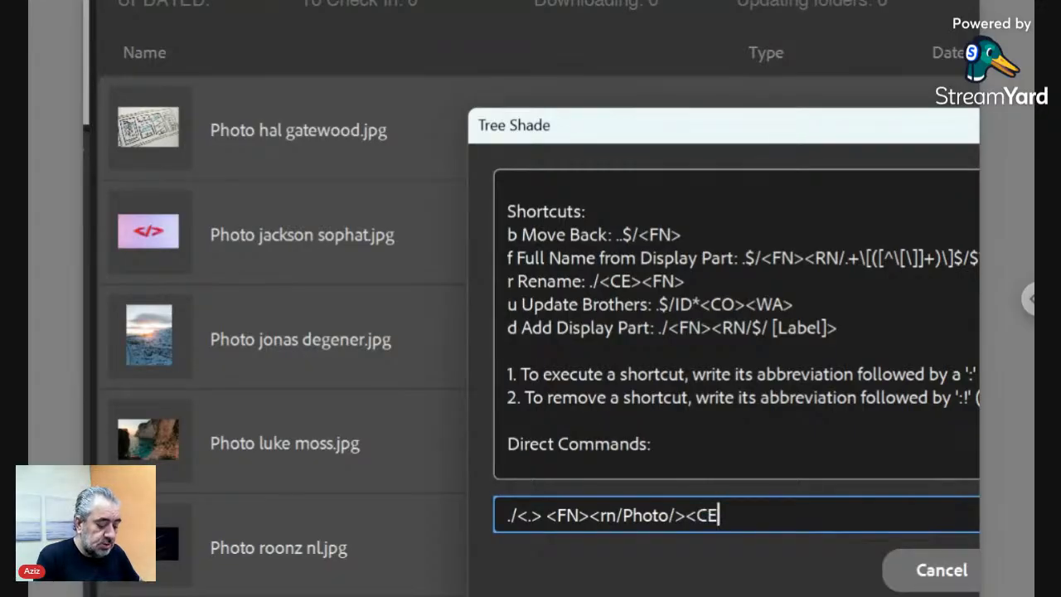
text(>)
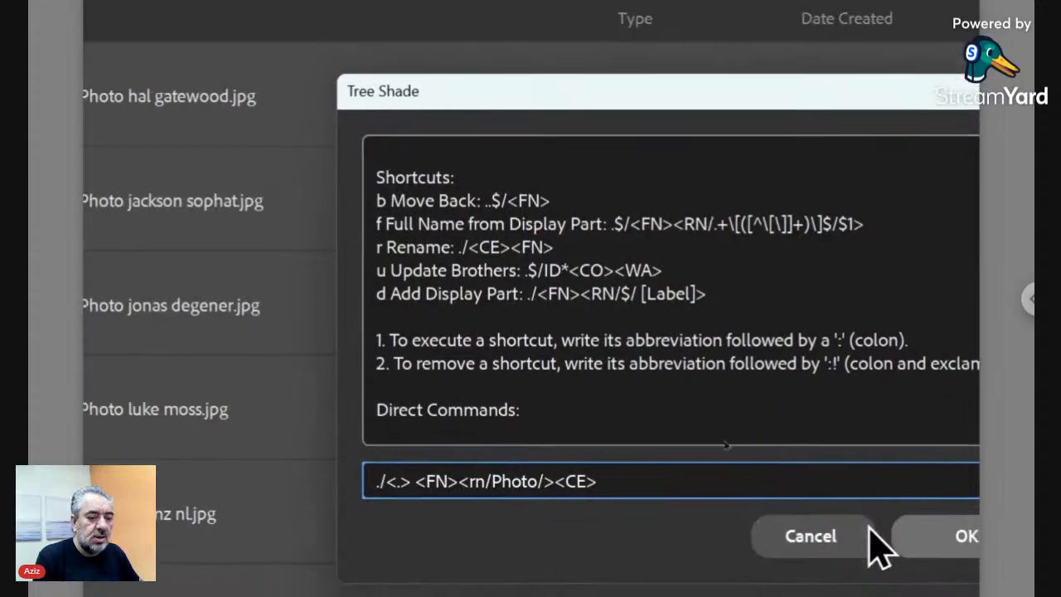
click(920, 543)
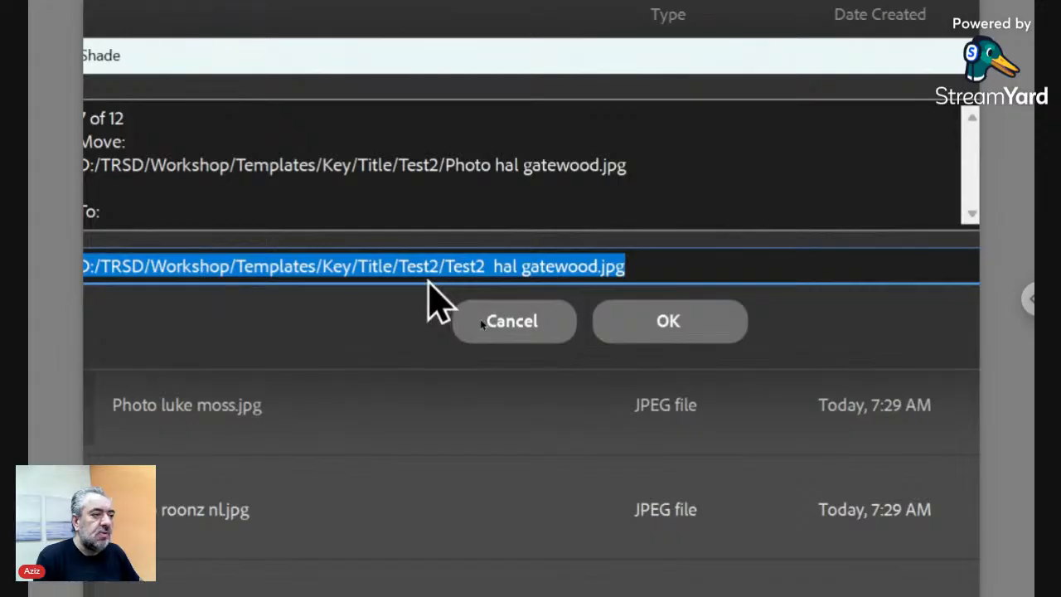
Step: Inspect the extra space after Test2 in the proposed file name, then cancel the batch change without skipping to the next file
click(490, 266)
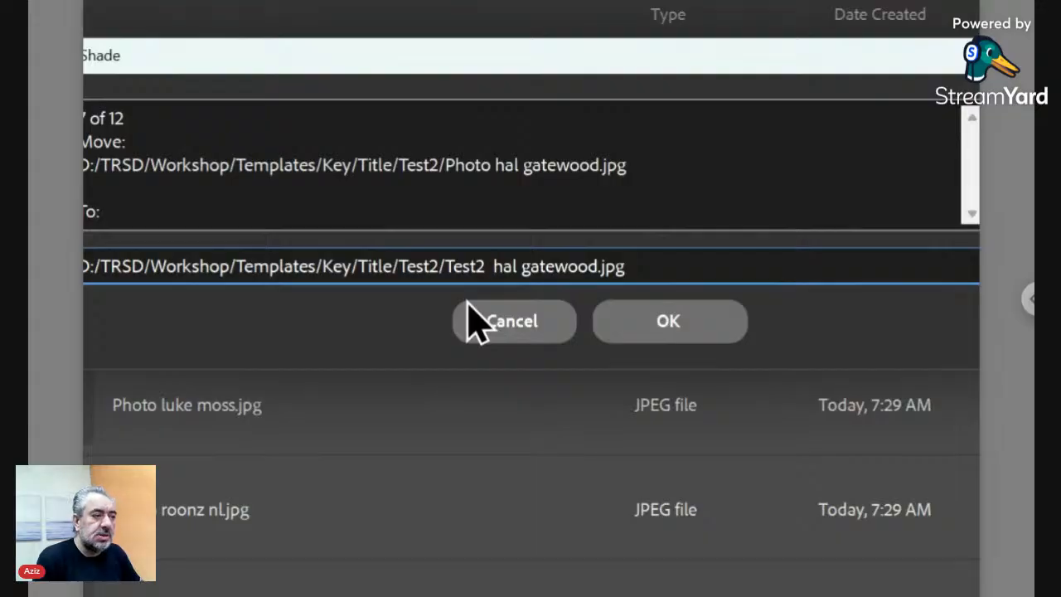
key(Left)
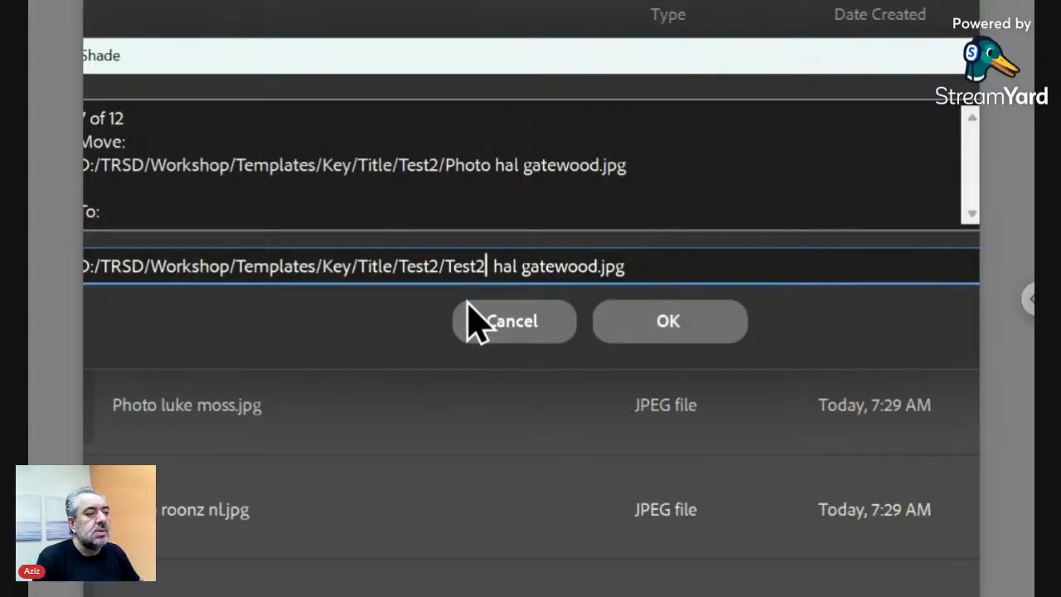
click(509, 332)
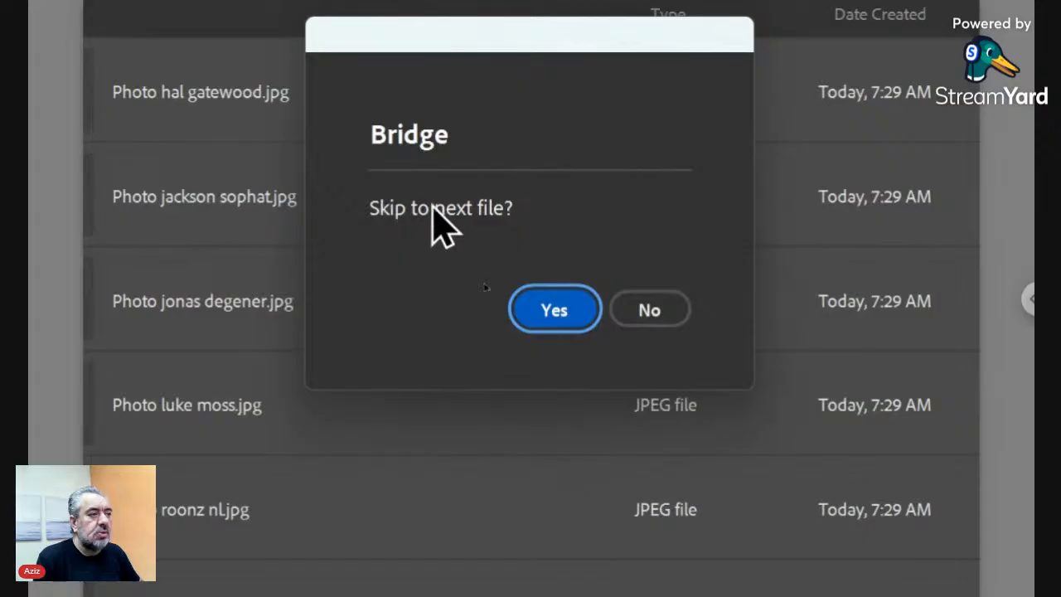
click(635, 308)
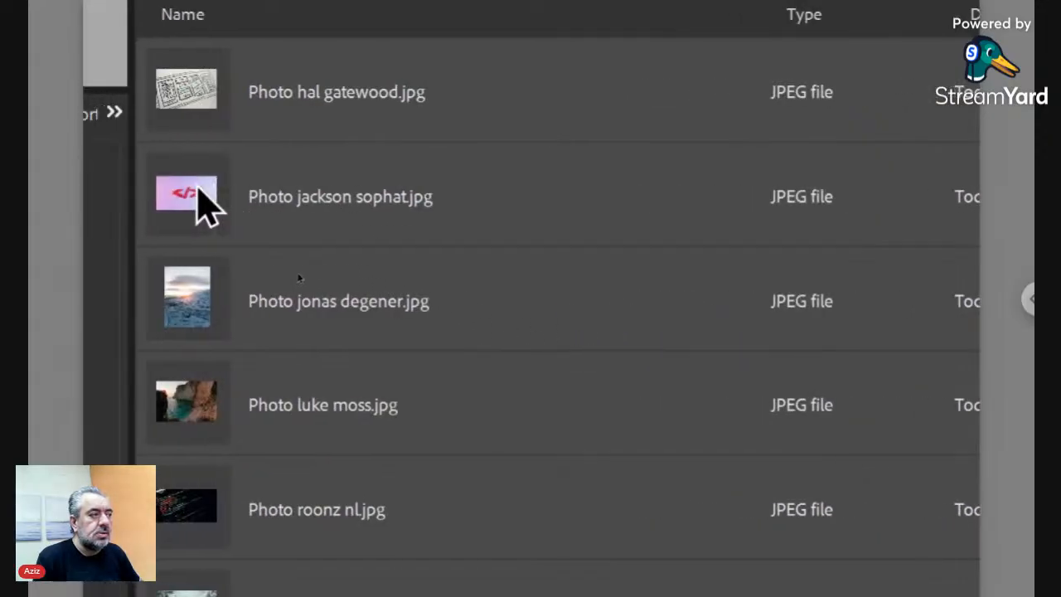
Step: Start a fresh Change on the selected images, remove the space between <.> and <FN>, and run ./<.><FN><rn/Photo/><CE>
right_click(183, 205)
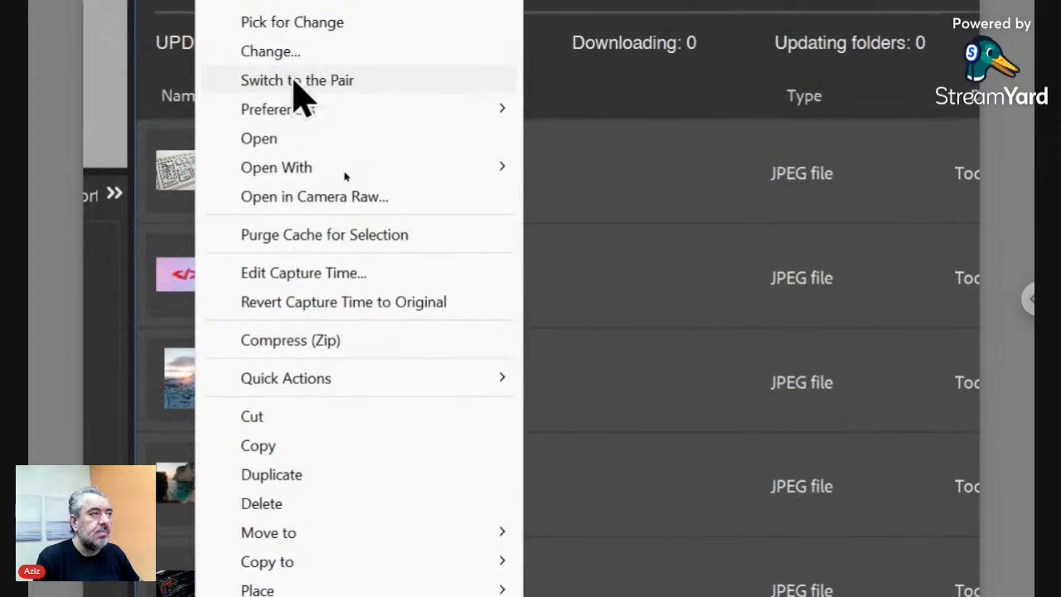
click(274, 37)
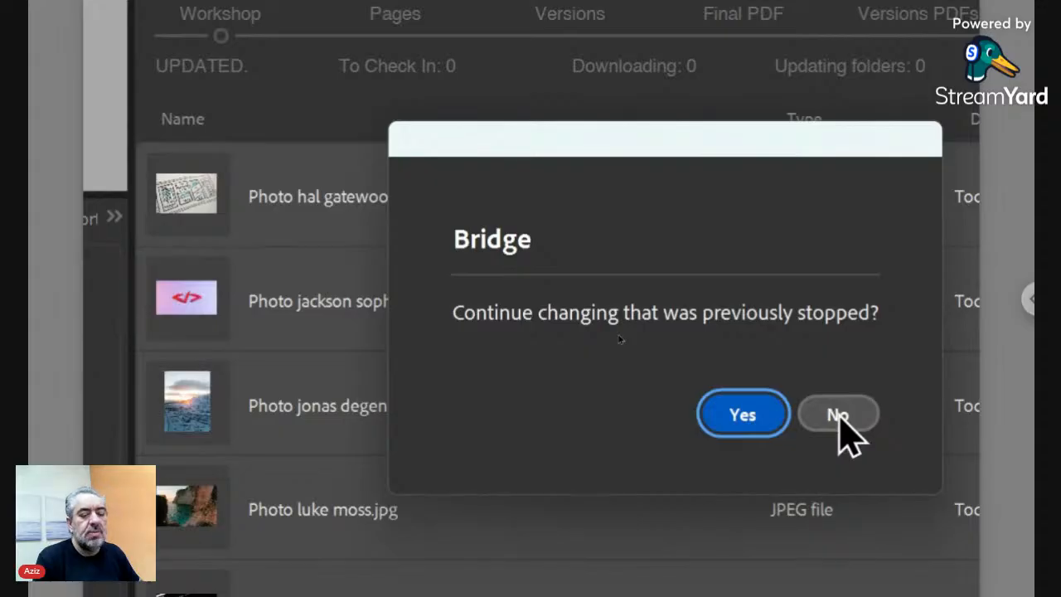
click(839, 416)
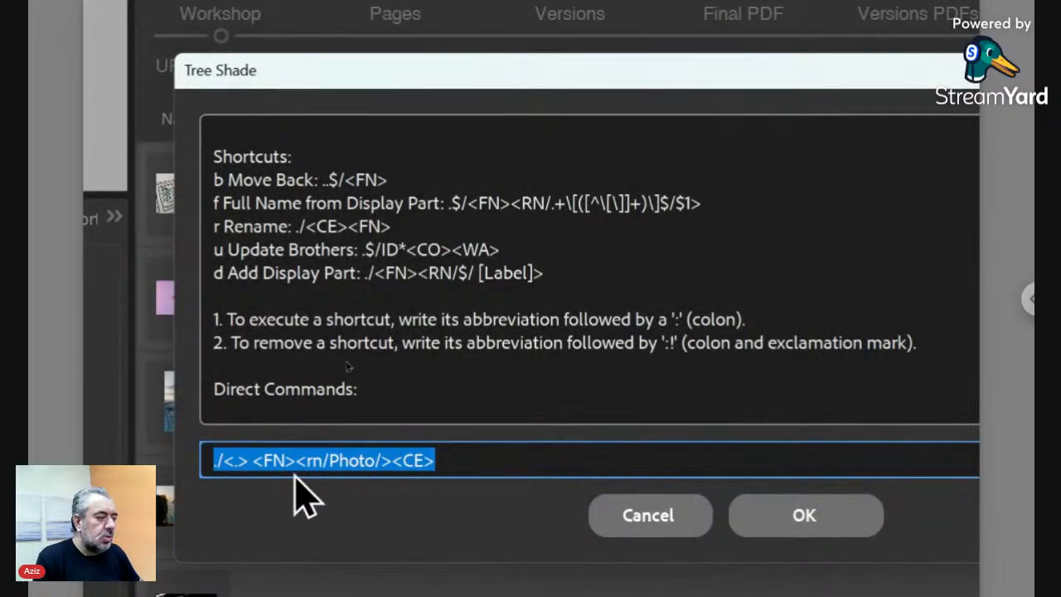
click(255, 459)
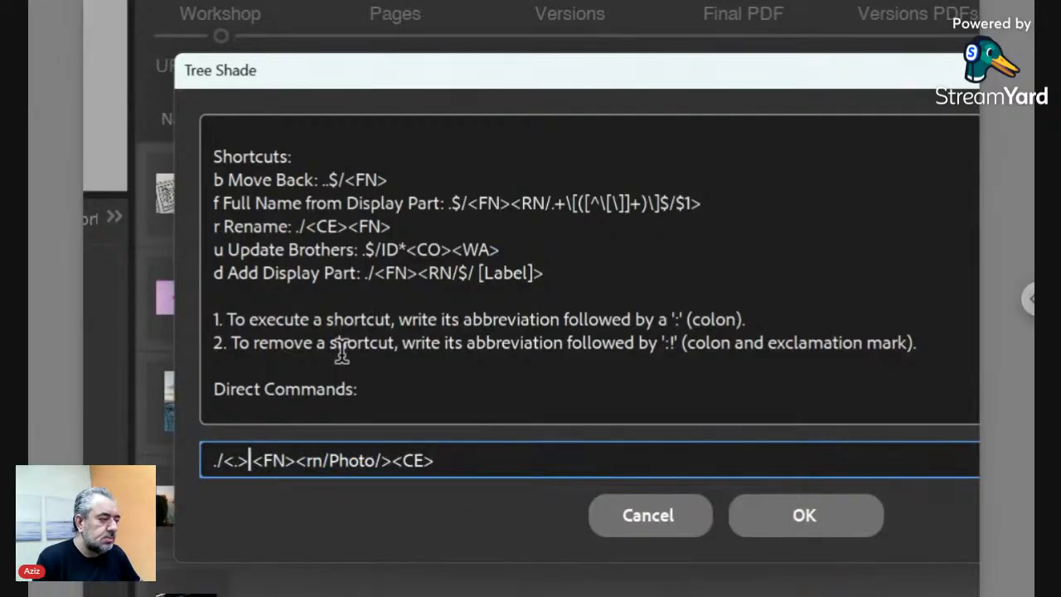
key(Left)
key(Left)
key(shift+Right)
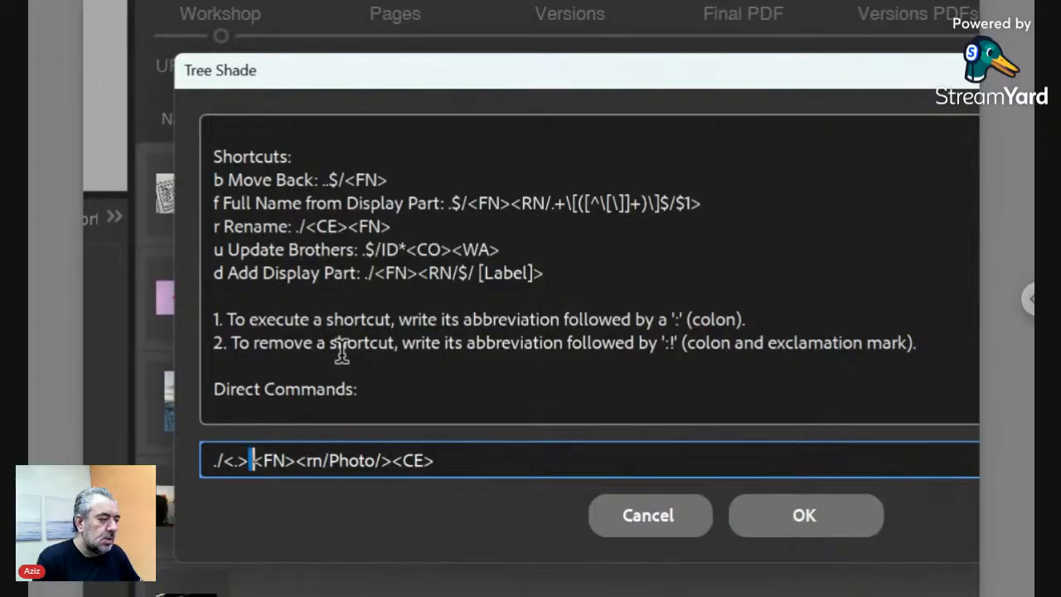
key(Delete)
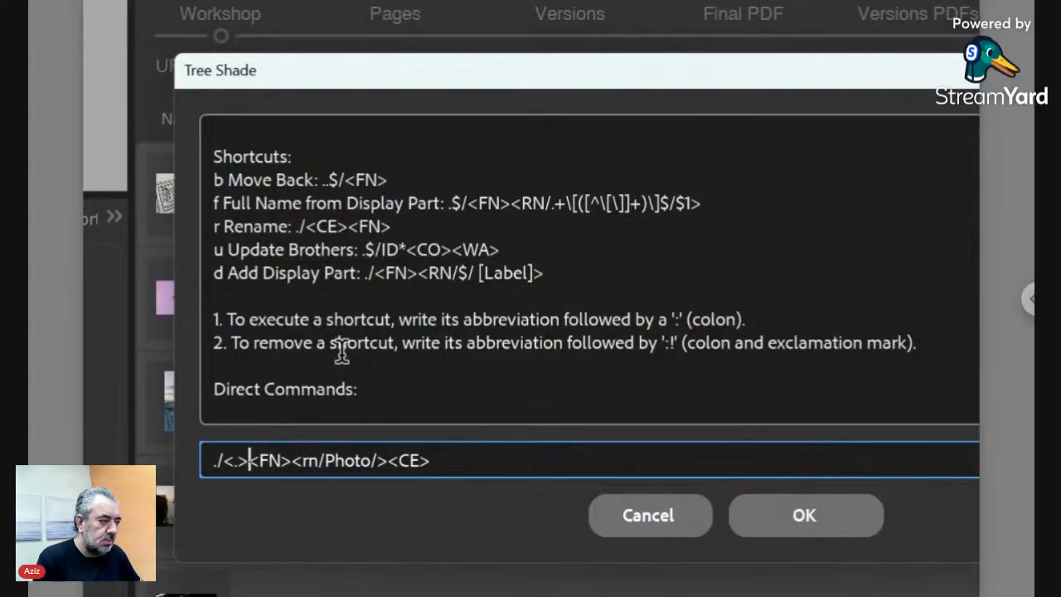
click(750, 504)
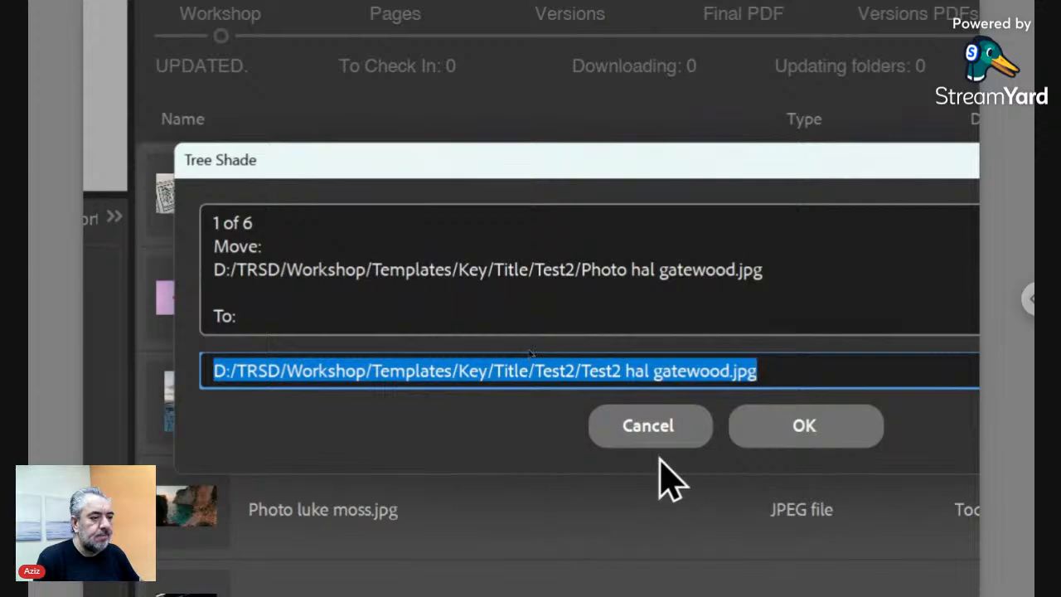
Step: Check the spacing after Test2 in the first proposed path and accept the new names for all six images
click(624, 369)
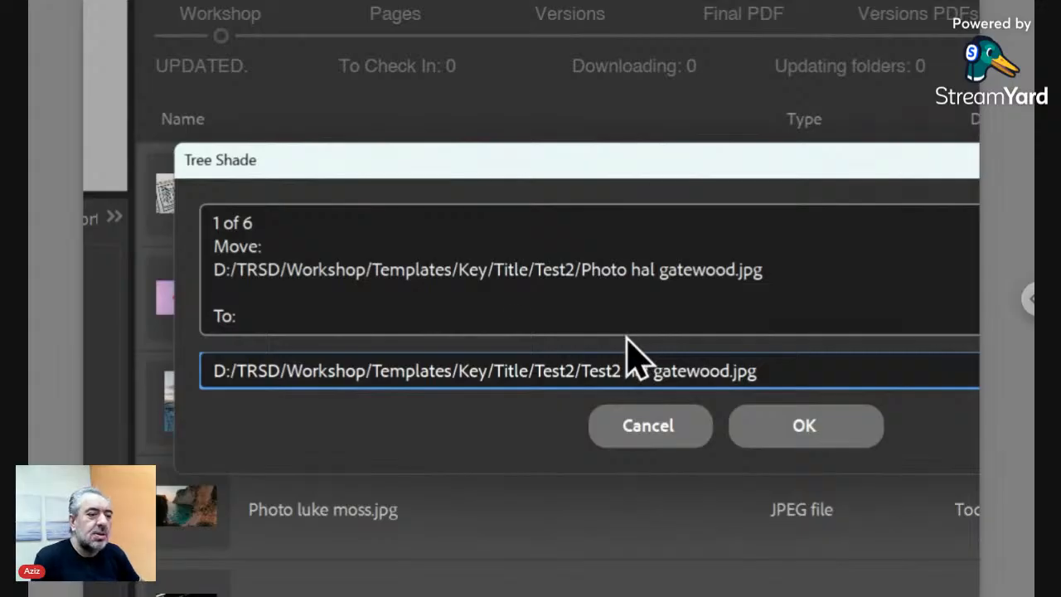
click(636, 371)
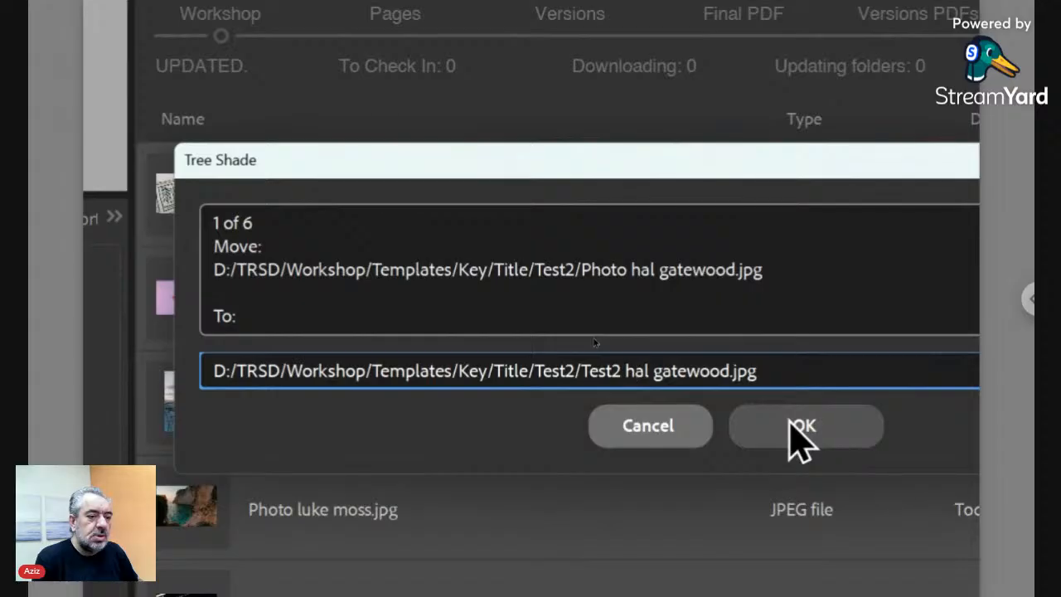
click(800, 427)
click(800, 427)
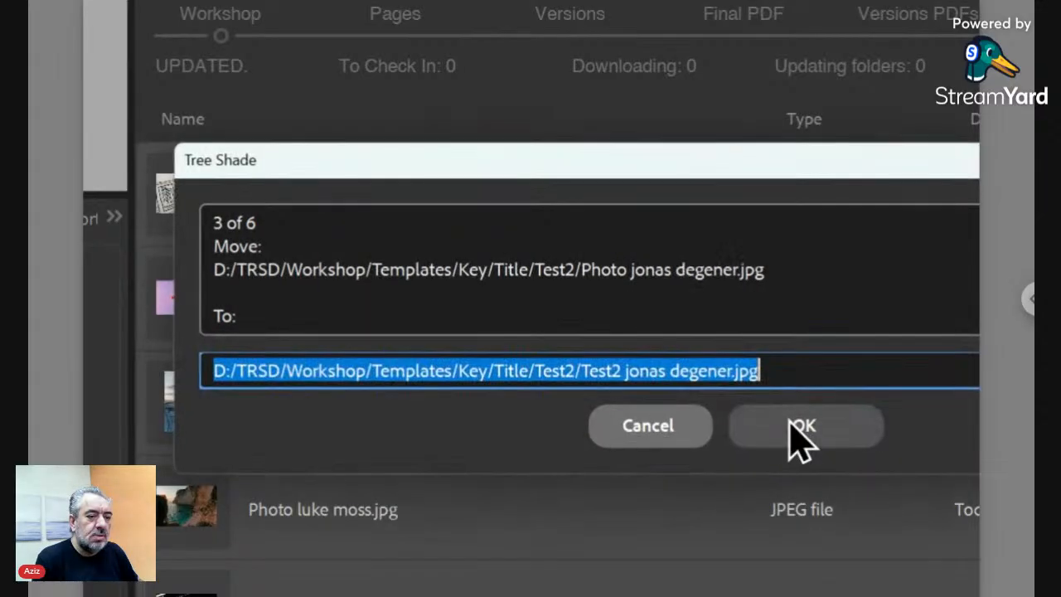
click(800, 427)
click(800, 427)
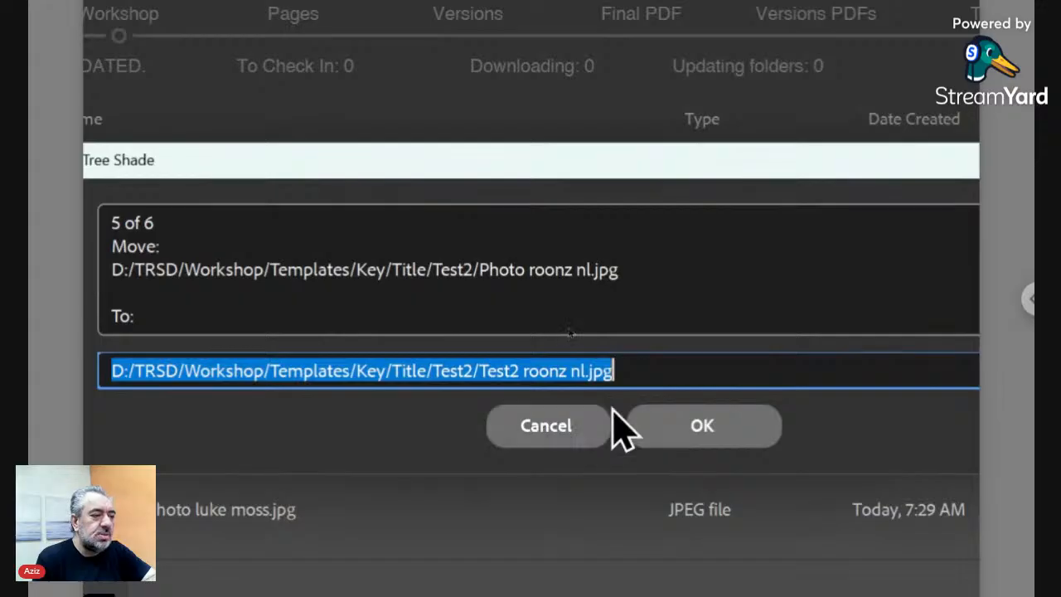
click(687, 424)
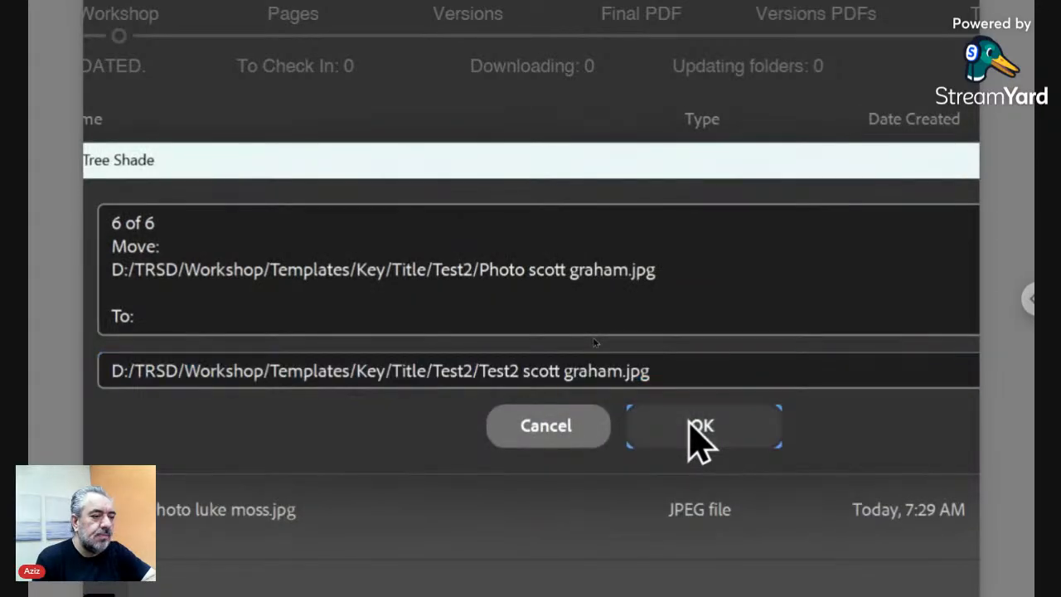
click(700, 427)
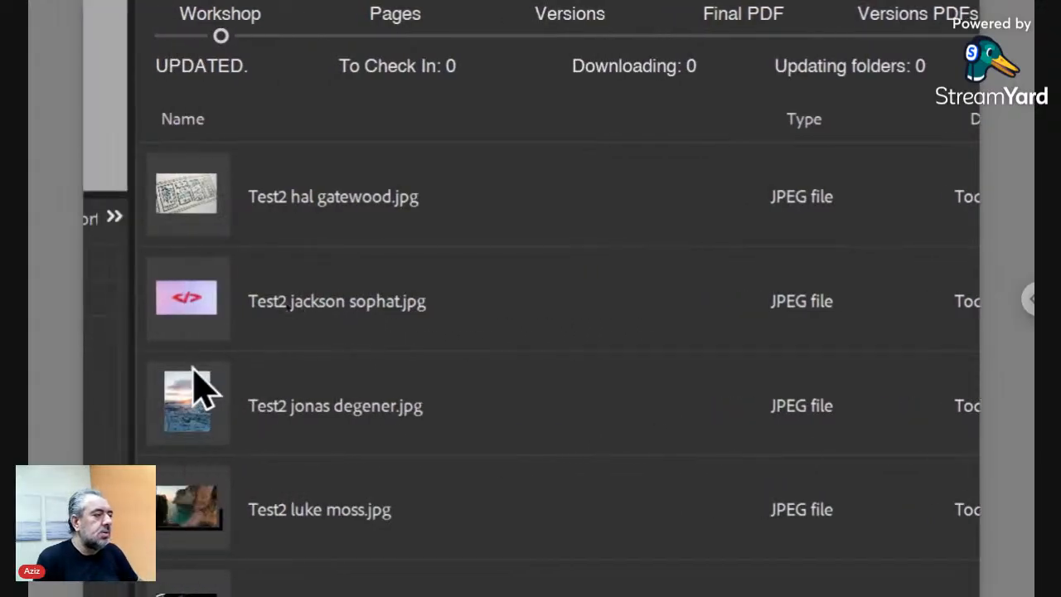
Step: Open the Change command for the second image, review the New Full Path codes down to <AP.>, and cancel the dialog
click(220, 307)
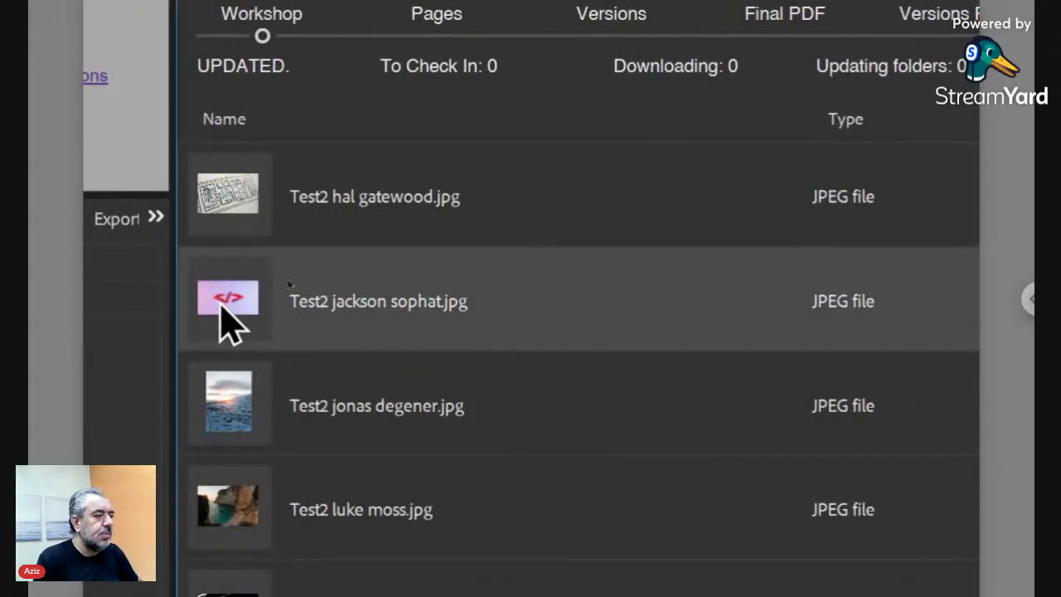
right_click(221, 305)
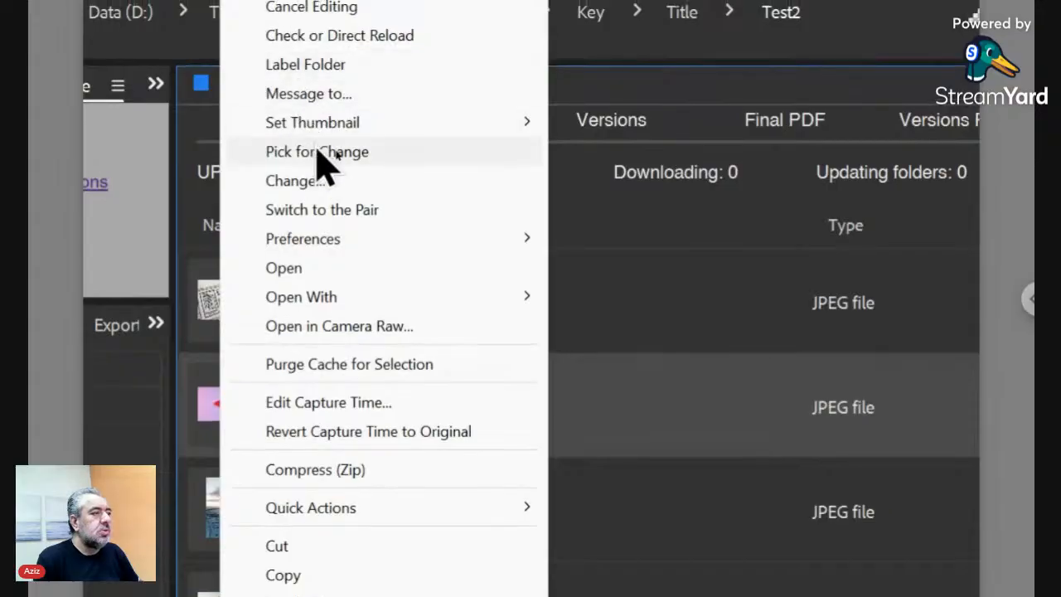
click(319, 183)
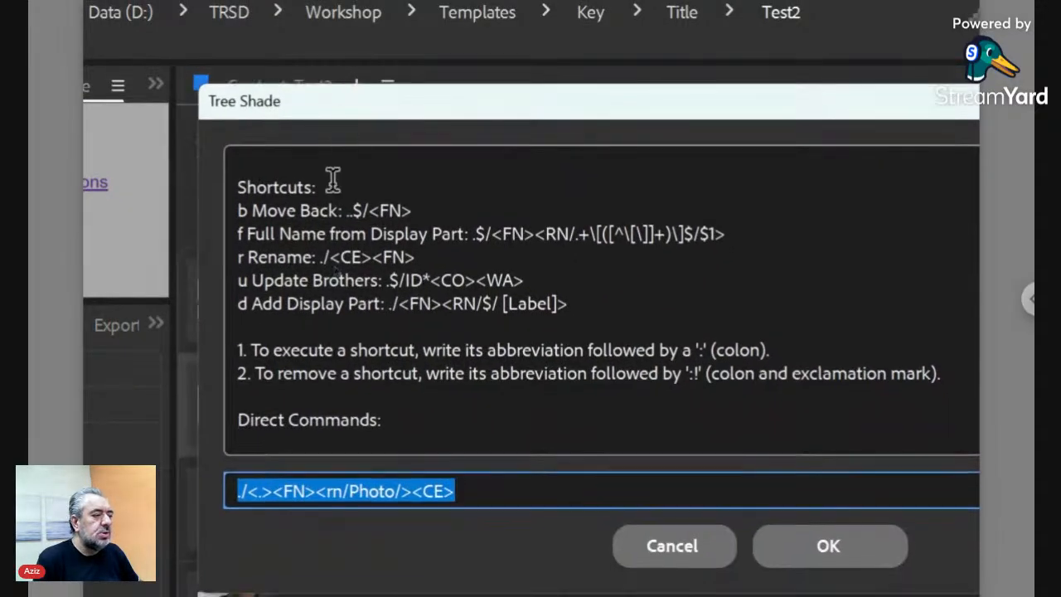
scroll(322, 445, down, 2)
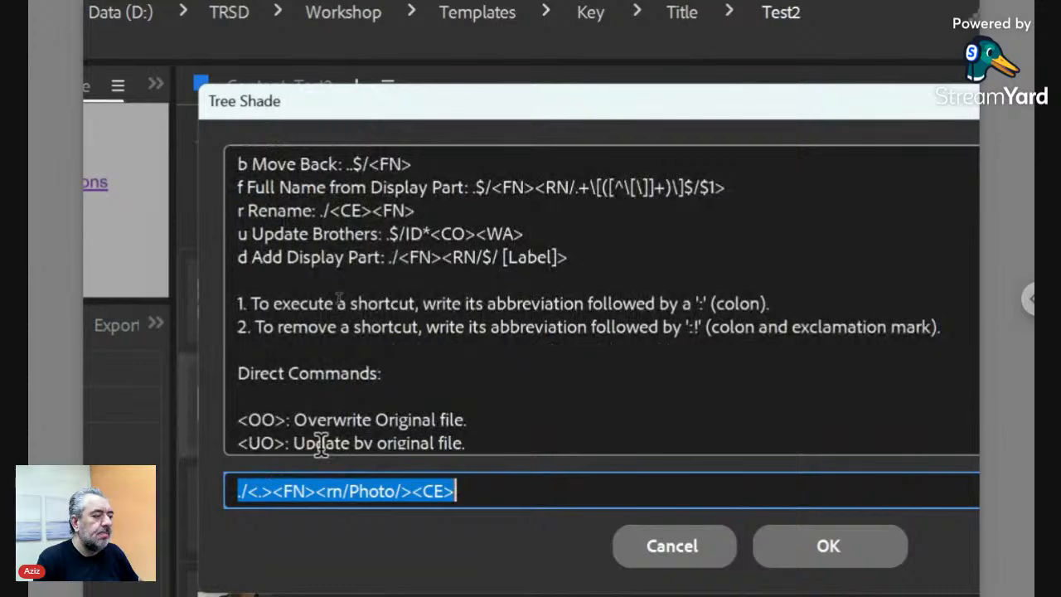
scroll(322, 445, down, 3)
scroll(321, 445, down, 9)
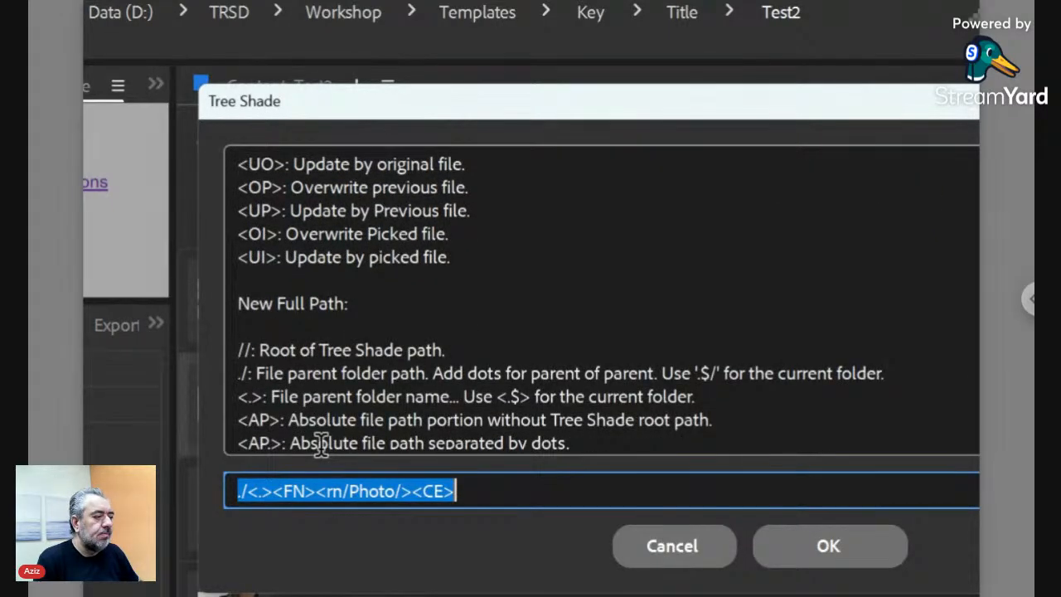
scroll(322, 445, down, 3)
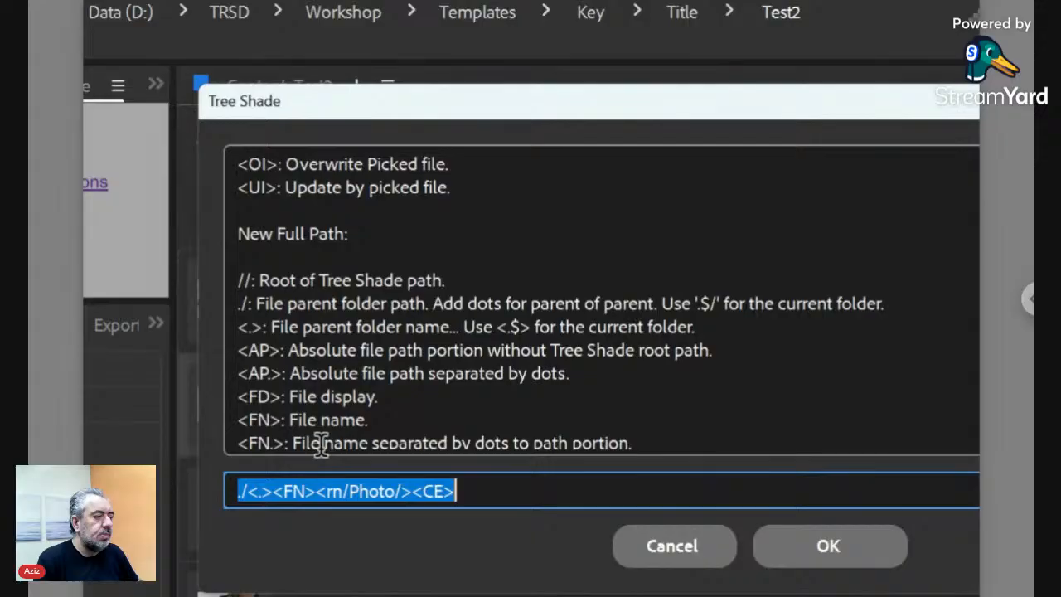
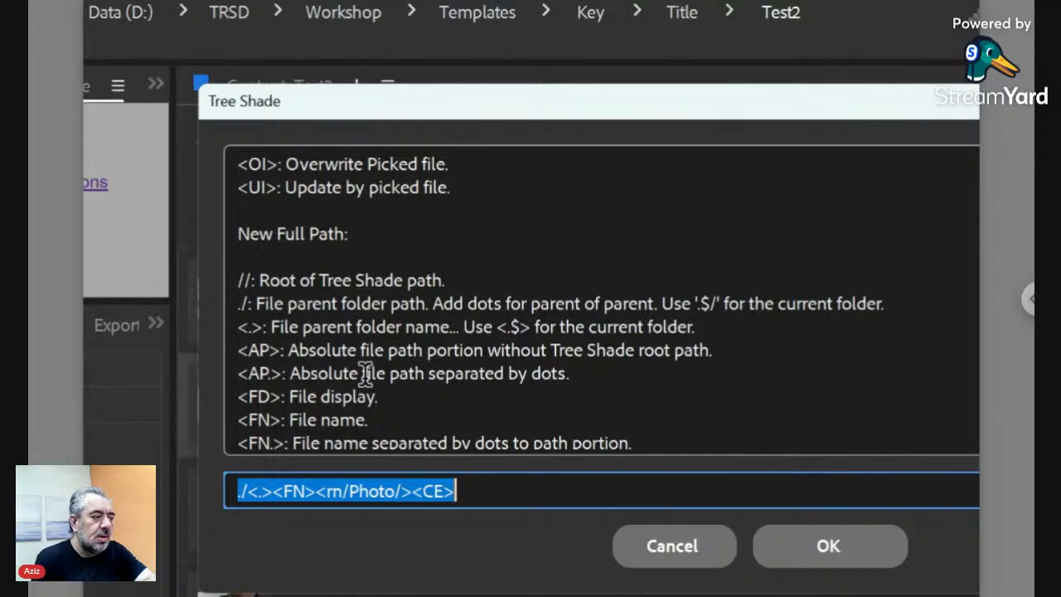
click(267, 375)
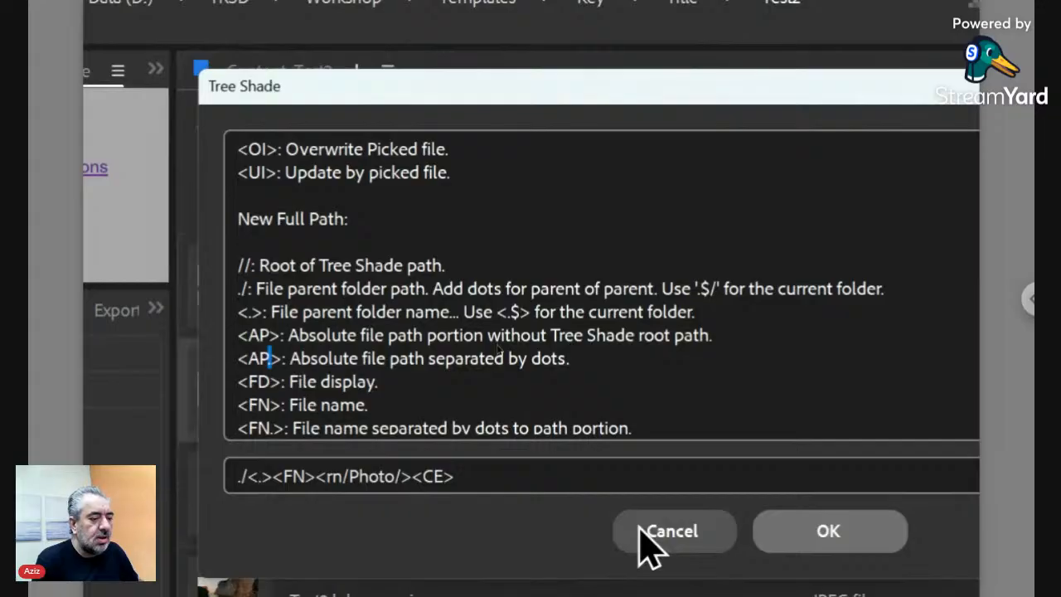
click(644, 539)
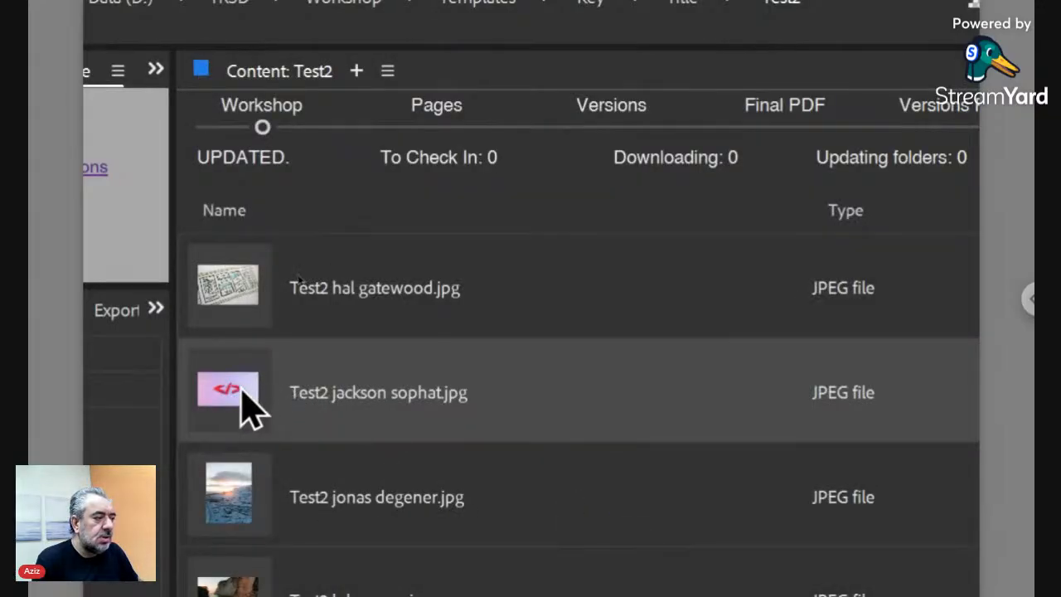
Step: Start the Change command on the second image again, move its dialog clear of the file names, and enter ./ as the expression
right_click(241, 391)
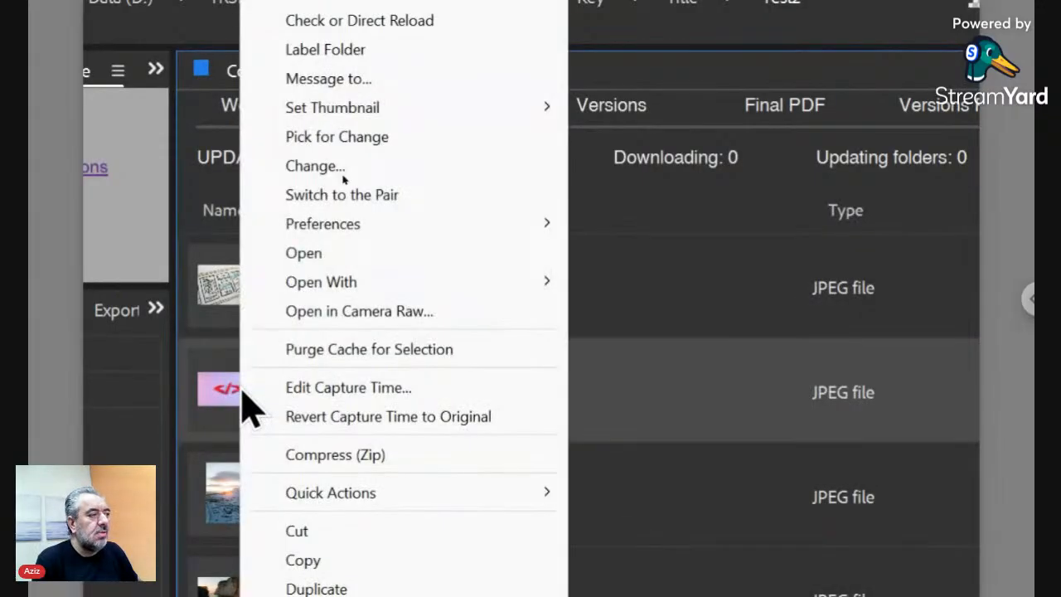
click(360, 190)
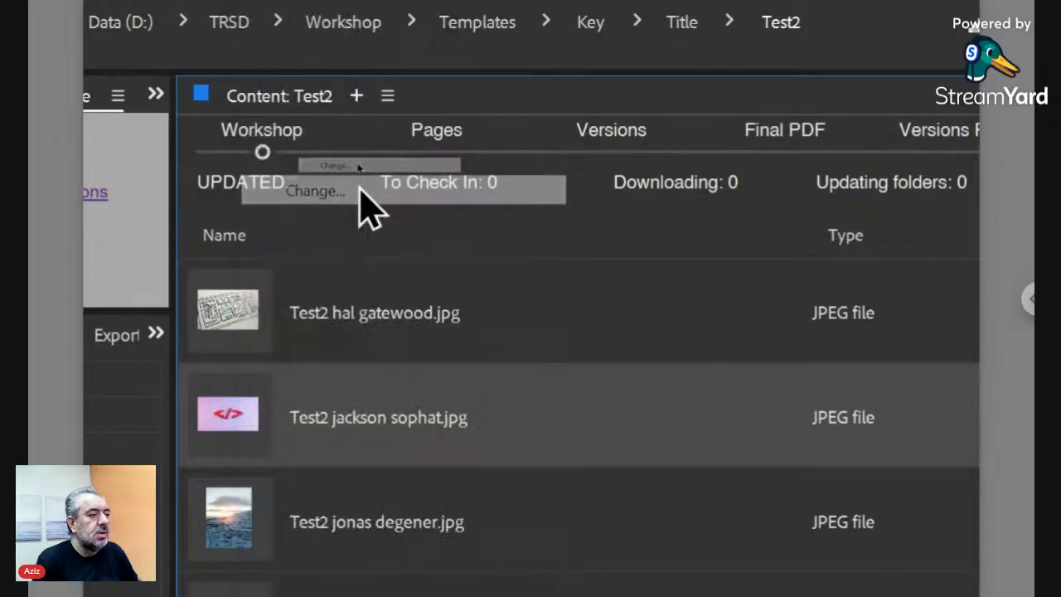
drag(383, 194, 567, 90)
text(./)
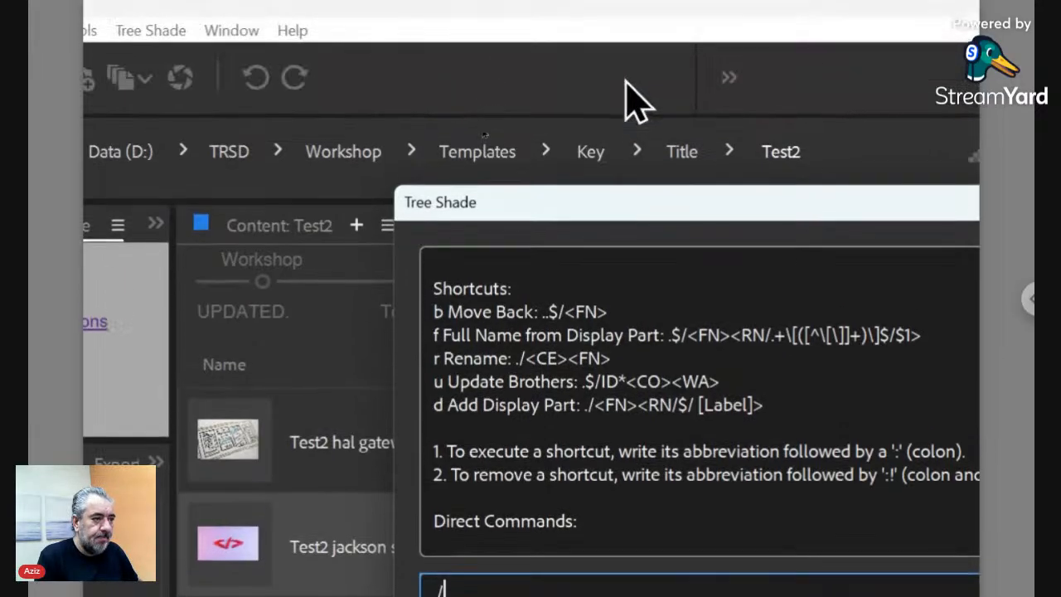
Step: Consult the New Full Path codes, complete the expression as ./<ap ><fn><CE>, and run the change
scroll(590, 400, down, 3)
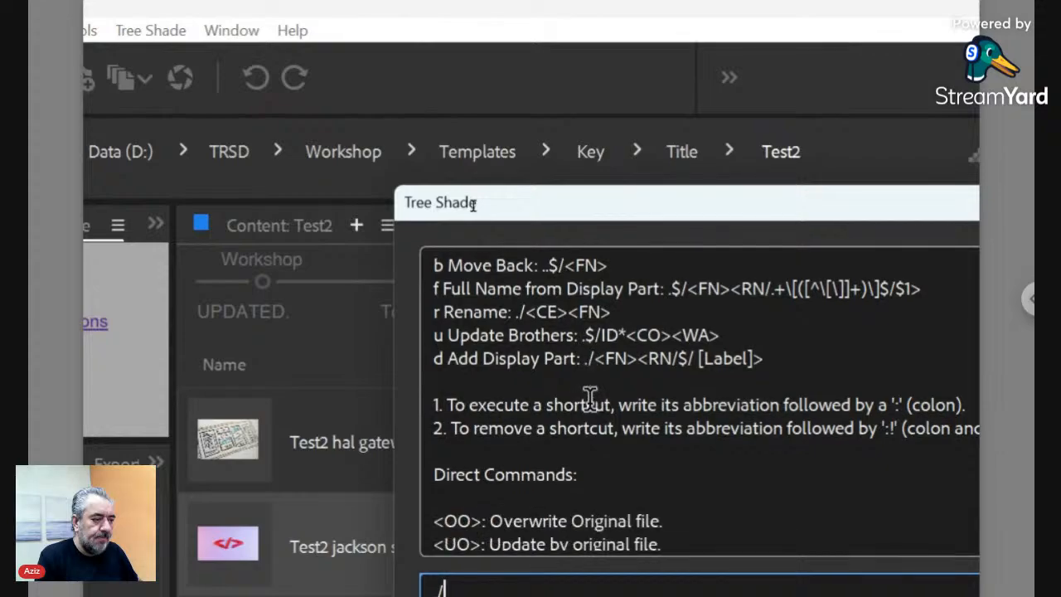
scroll(589, 401, down, 4)
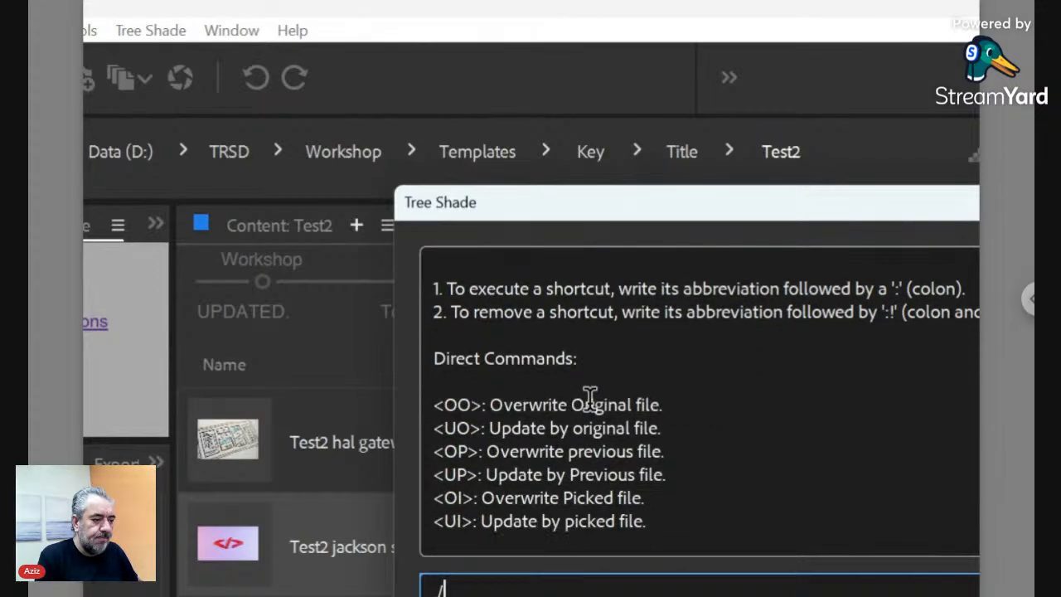
scroll(589, 401, down, 1)
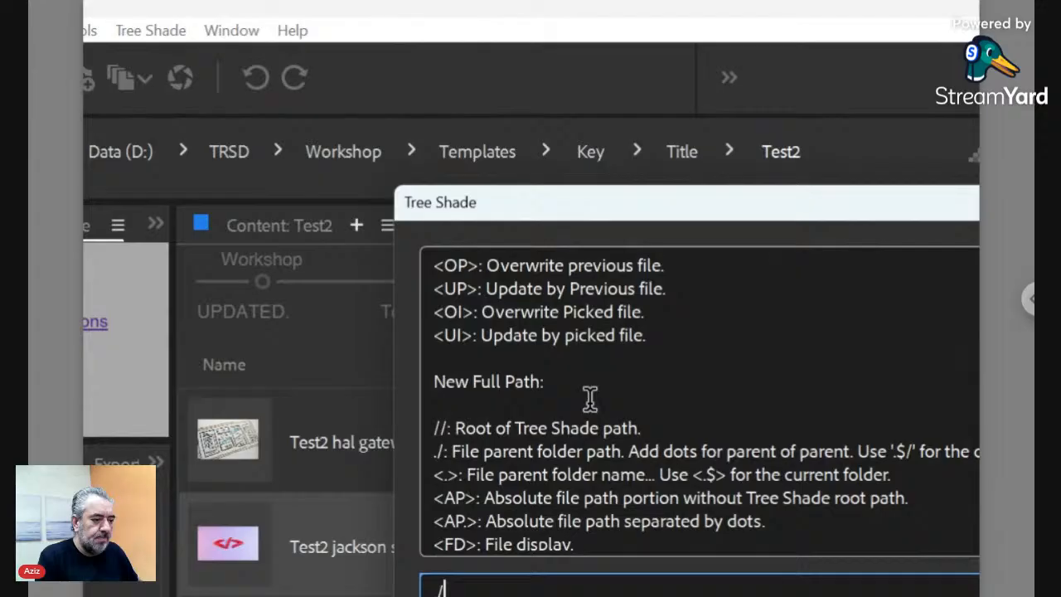
scroll(589, 400, down, 1)
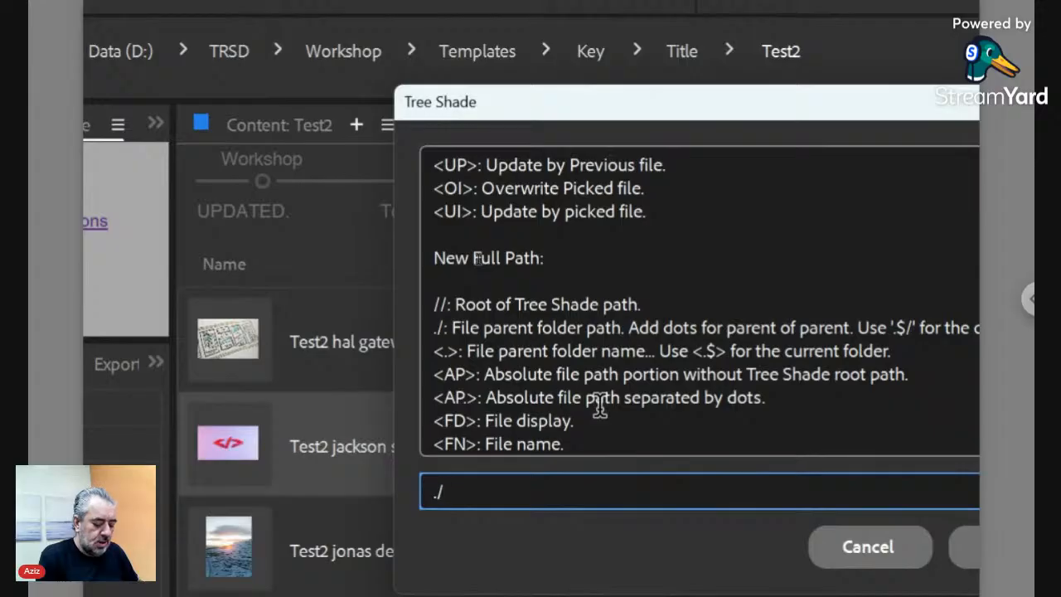
text(<)
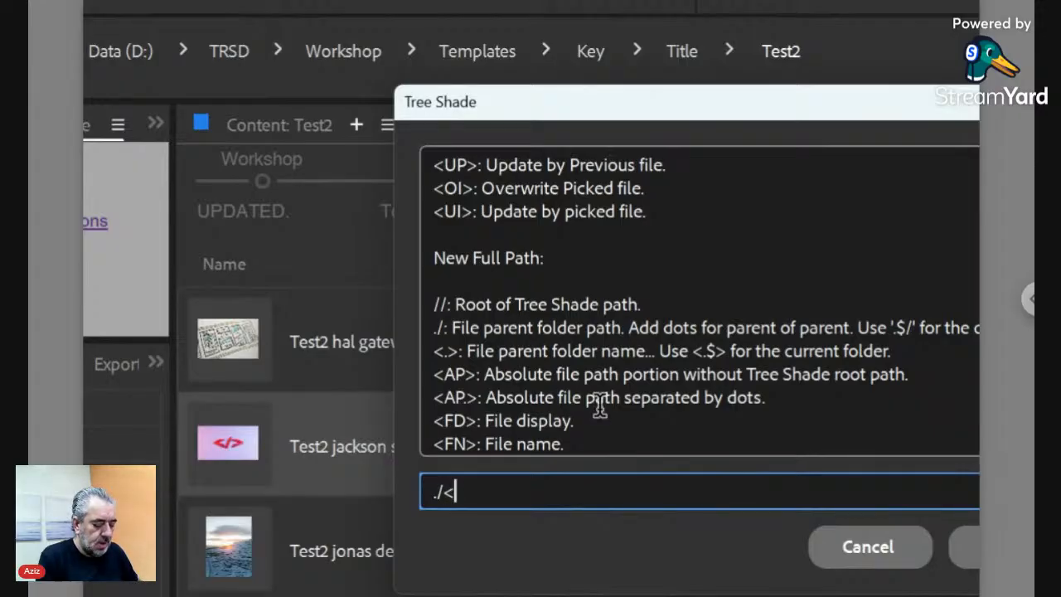
text(a)
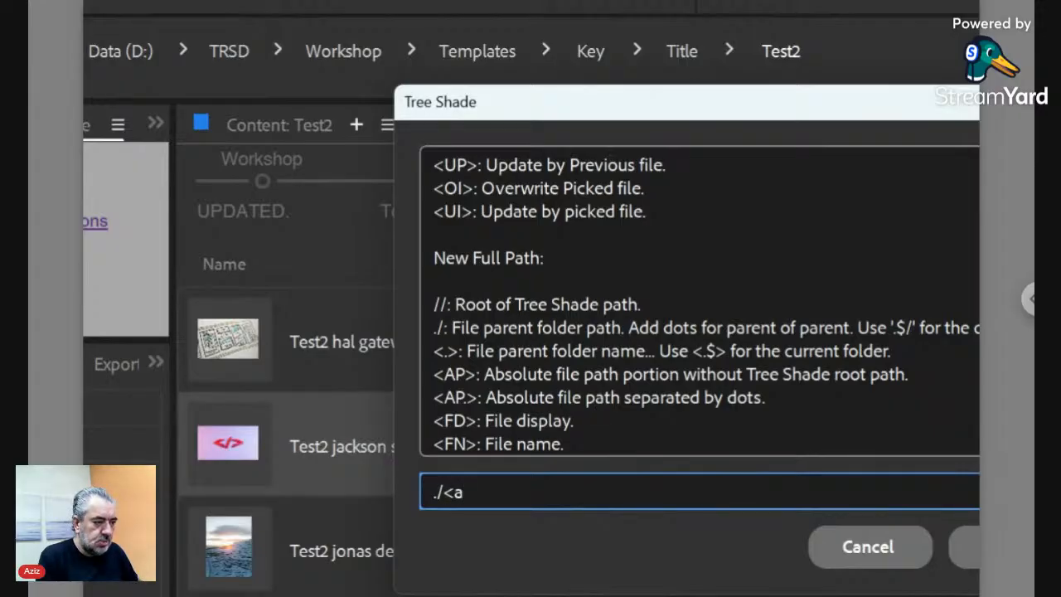
text(p)
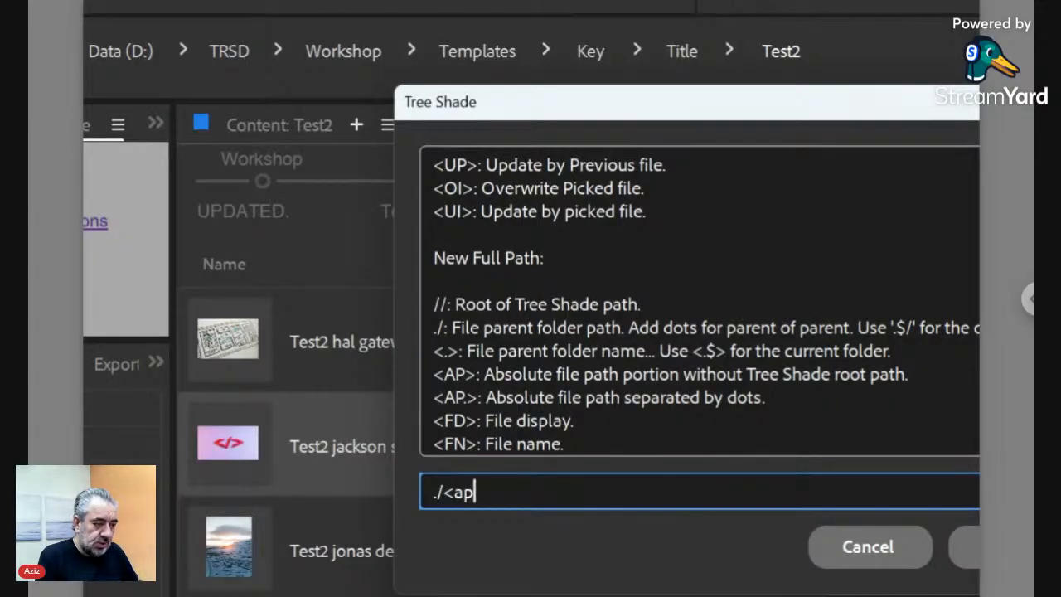
text( >)
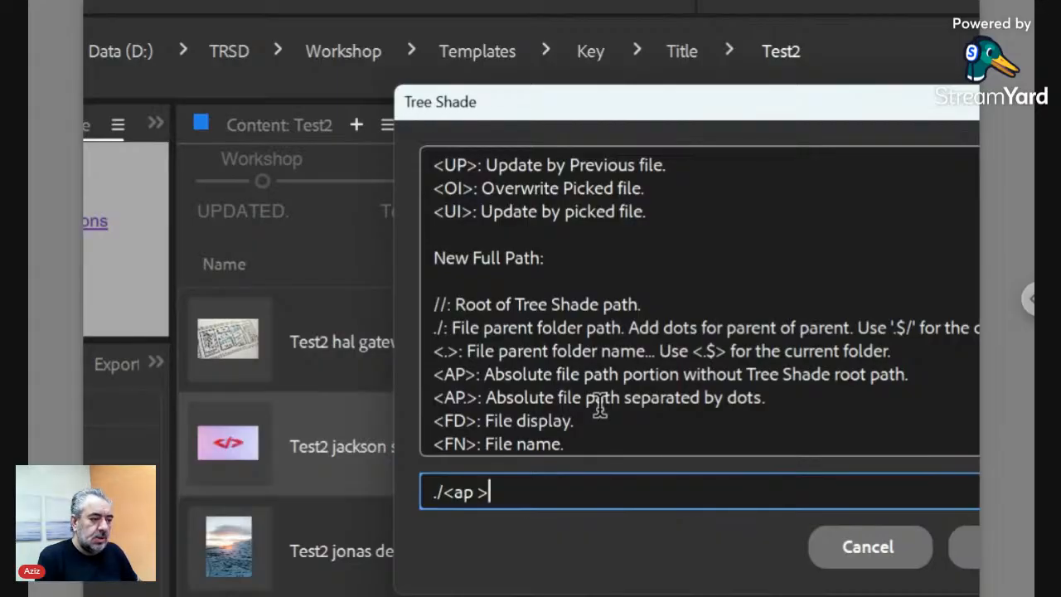
text(<)
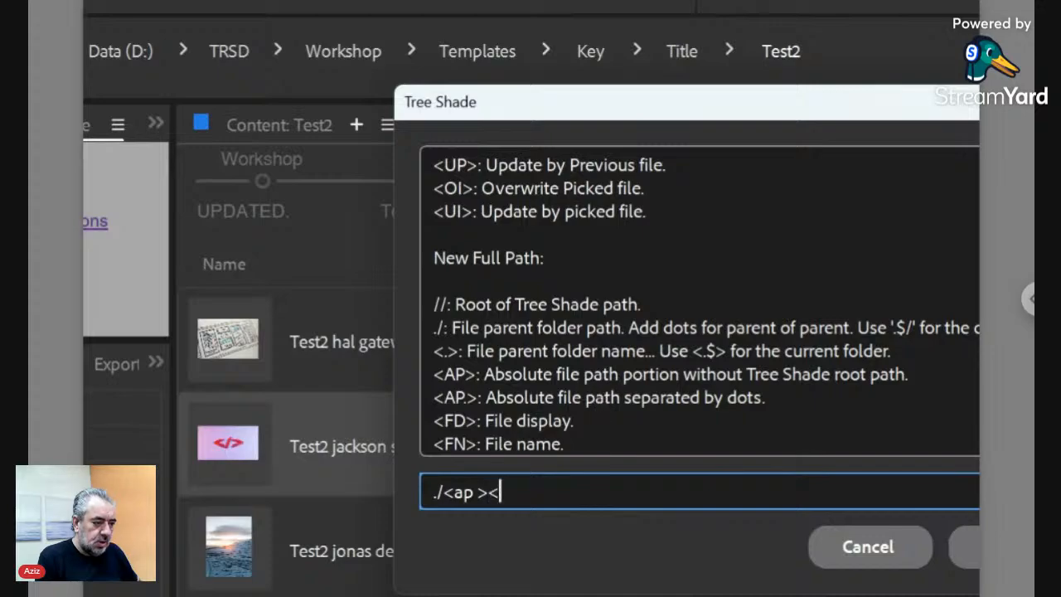
text(fn>)
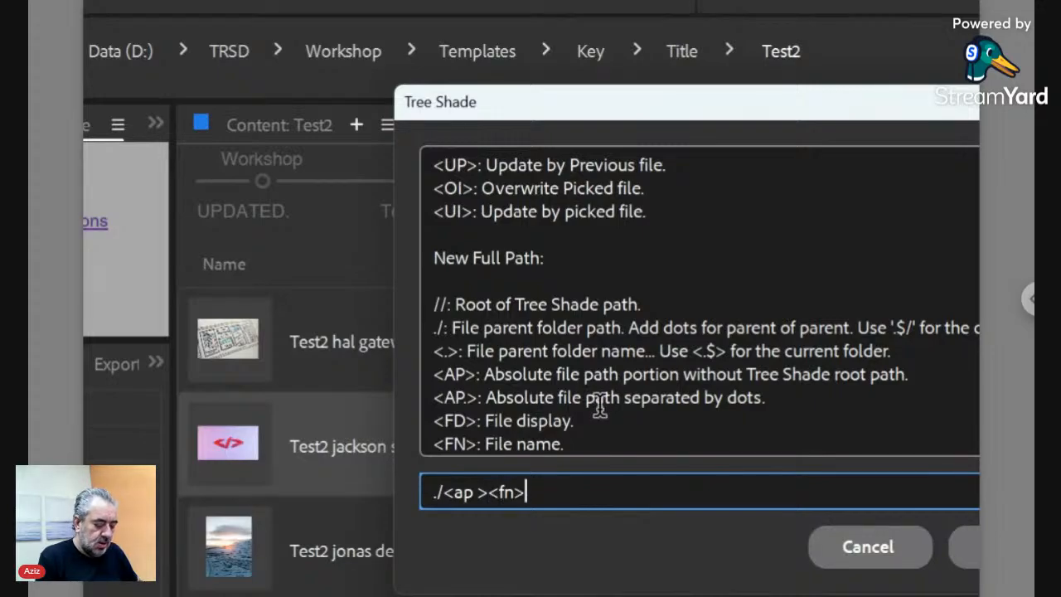
text(<CE>)
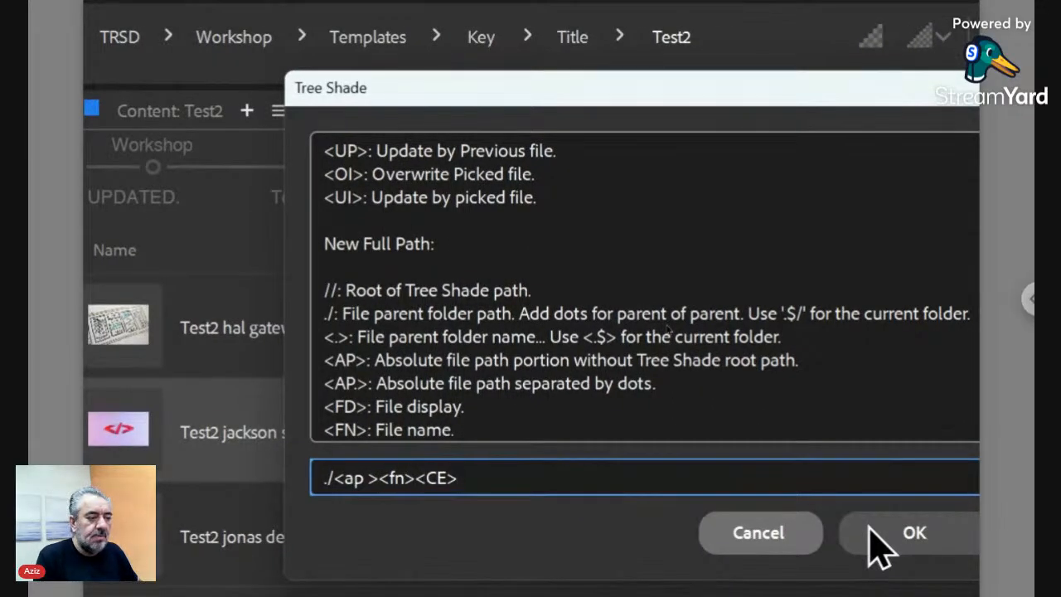
click(878, 542)
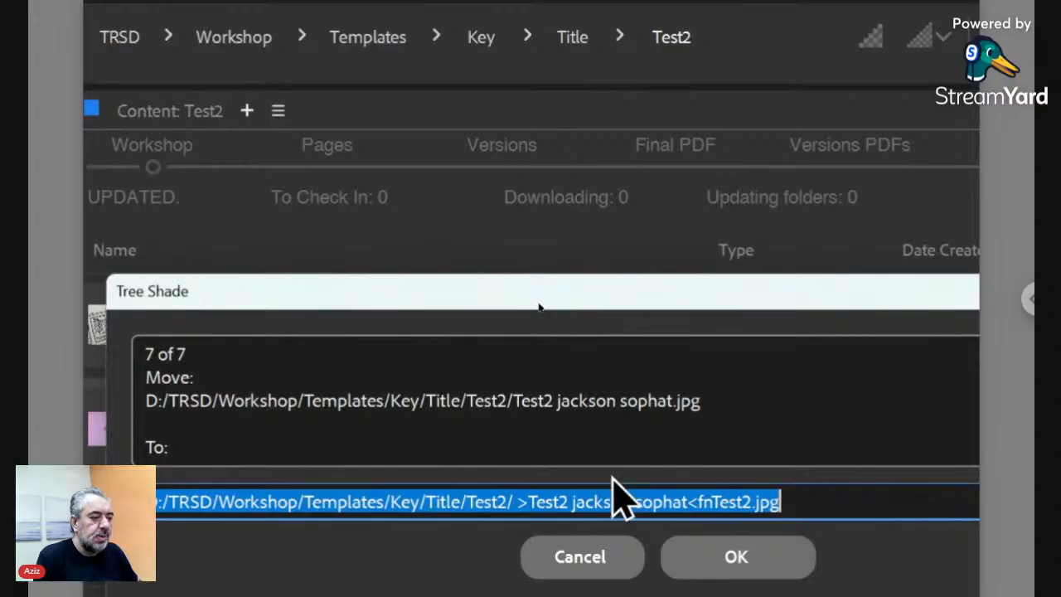
Step: Examine the proposed destination path from the characters after Test2/ to the end of the file name, and cancel the move
click(536, 503)
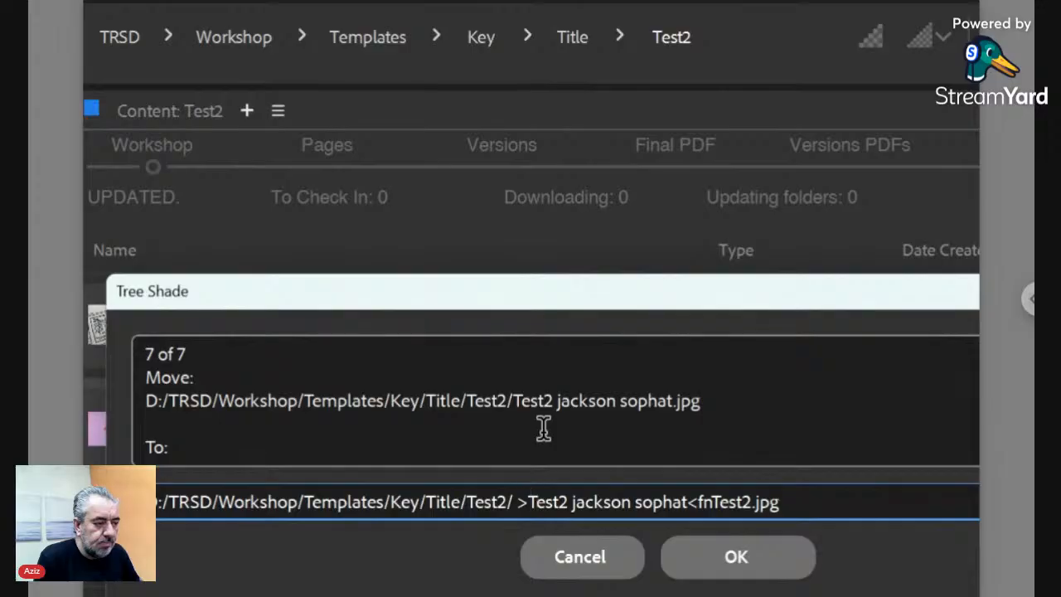
key(Left)
key(shift+Right)
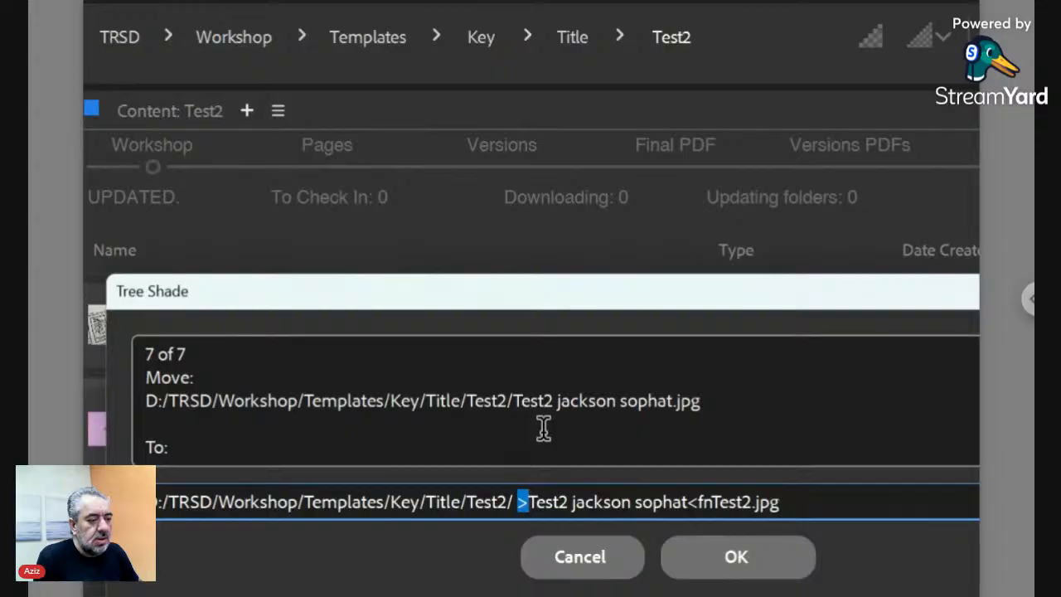
key(Right)
key(Right)
key(Right)
key(Right)
key(Right)
key(Right)
key(Right)
key(Right)
key(Right)
key(Right)
key(Right)
key(Right)
key(Right)
key(Right)
key(Right)
key(Right)
key(Right)
key(Right)
key(Right)
key(Right)
key(Right)
key(Right)
key(Right)
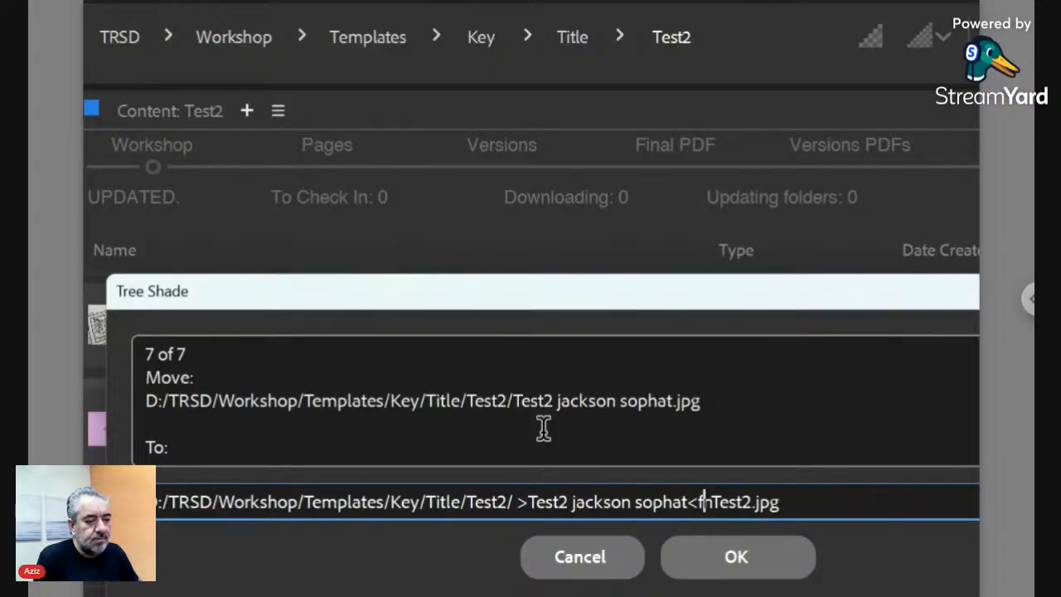
key(Right)
key(Right)
key(Right)
key(Right)
key(Right)
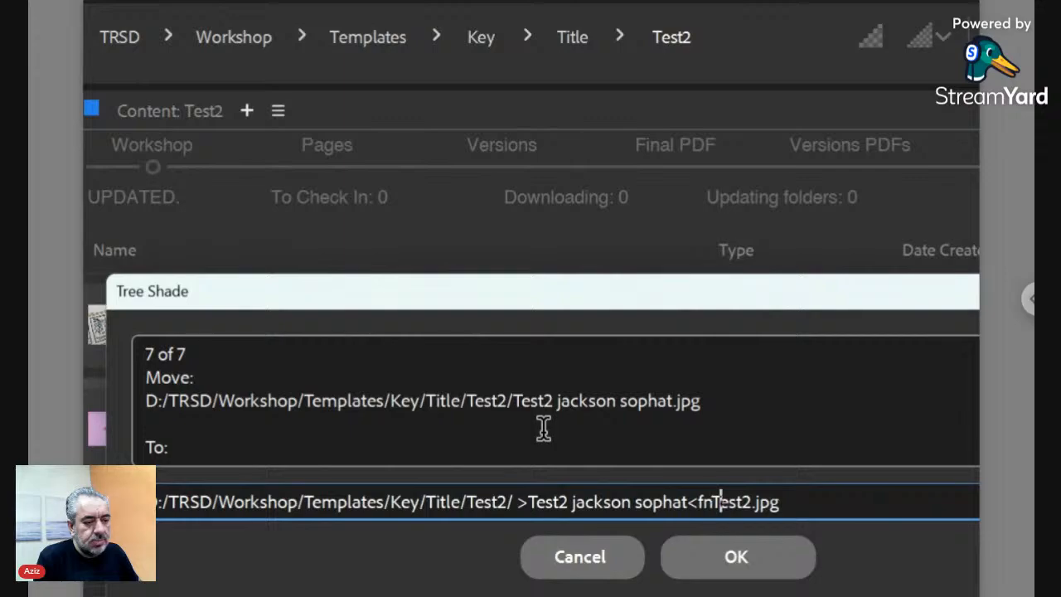
key(Left)
key(Left)
key(Left)
key(Left)
key(Left)
key(Left)
key(Left)
key(Left)
key(Left)
key(Left)
key(Left)
key(Left)
key(Left)
key(Left)
key(Left)
key(Left)
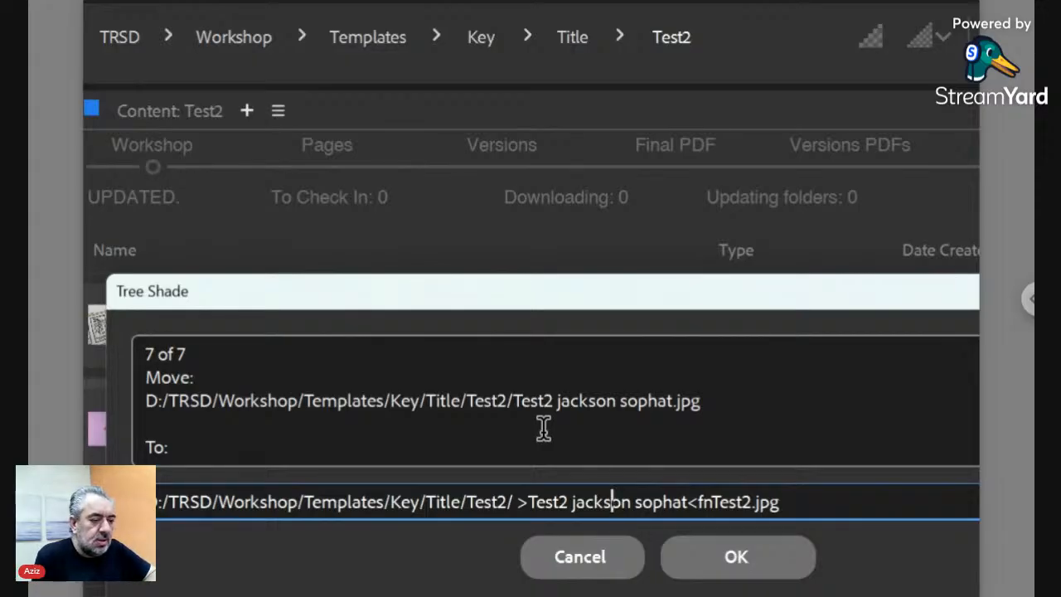
key(Left)
key(Left)
key(Left)
key(Left)
key(Left)
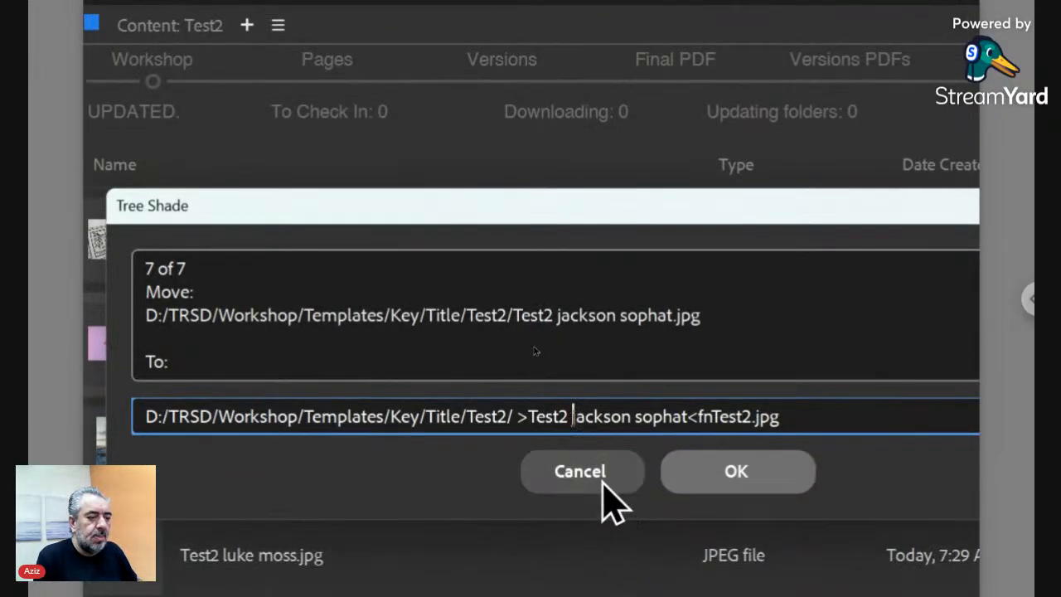
click(604, 486)
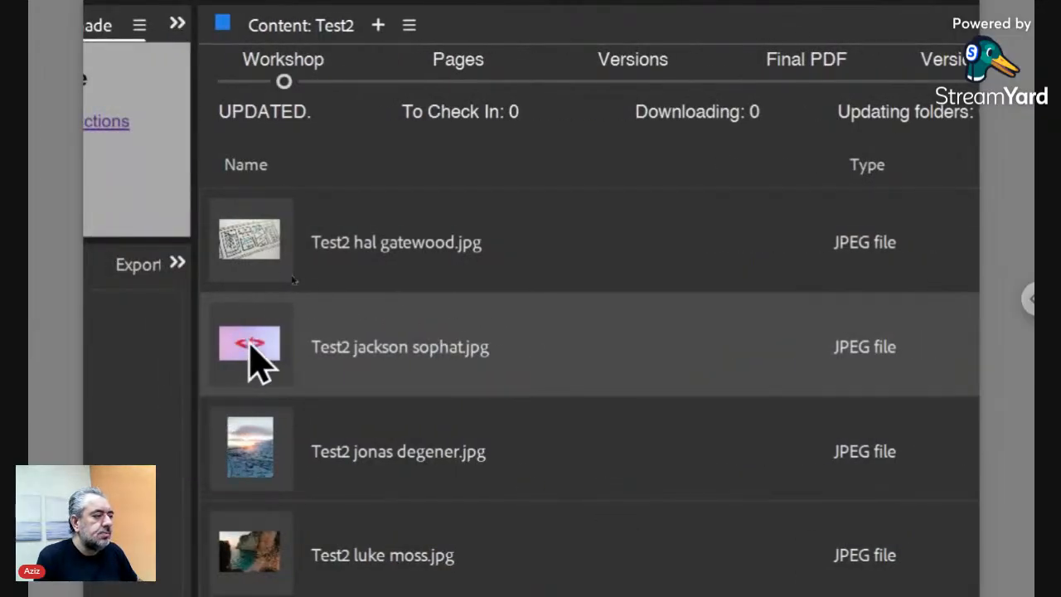
Step: Reopen the Change command for the second image and review the New Full Path codes down to <T>
right_click(248, 352)
mouse_move(357, 180)
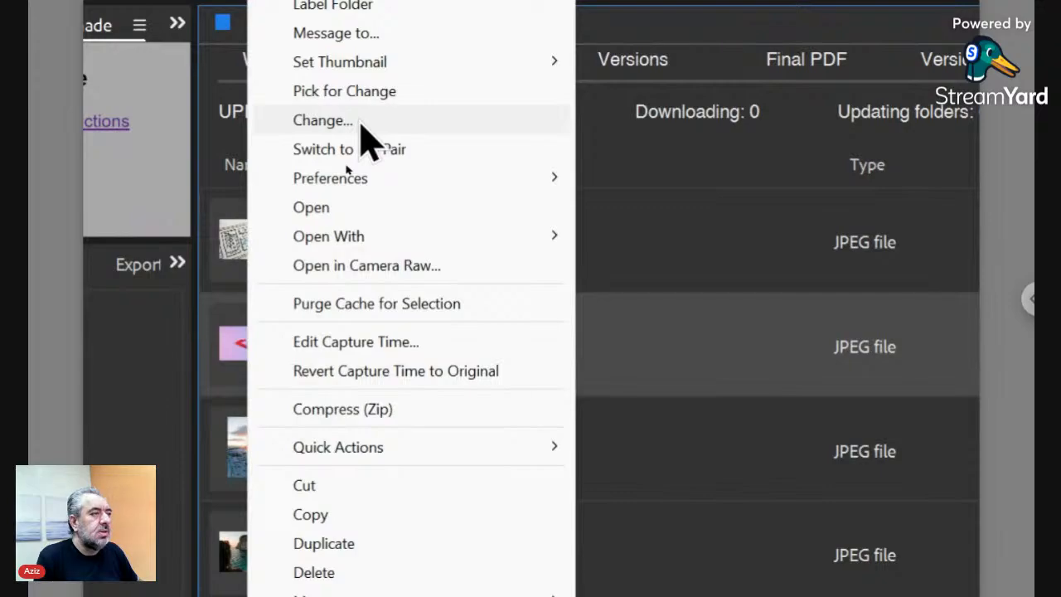
click(363, 124)
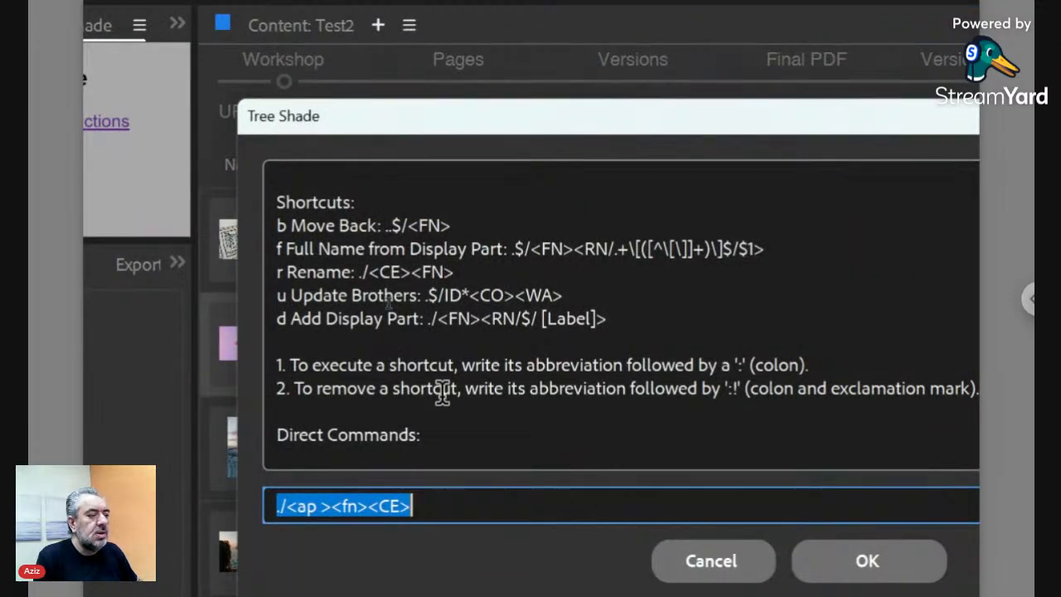
scroll(442, 394, down, 5)
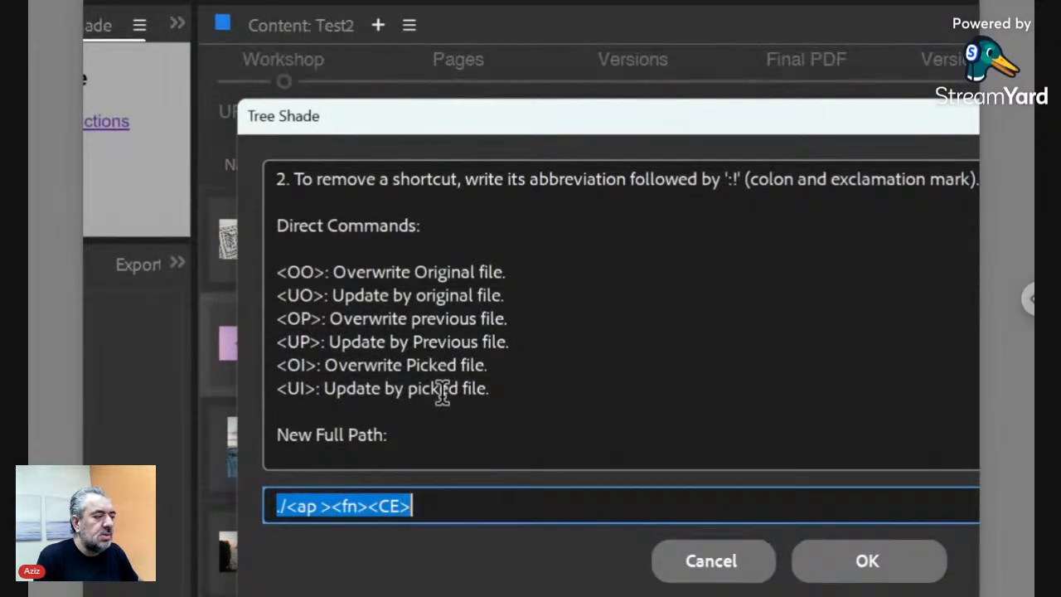
scroll(443, 394, down, 4)
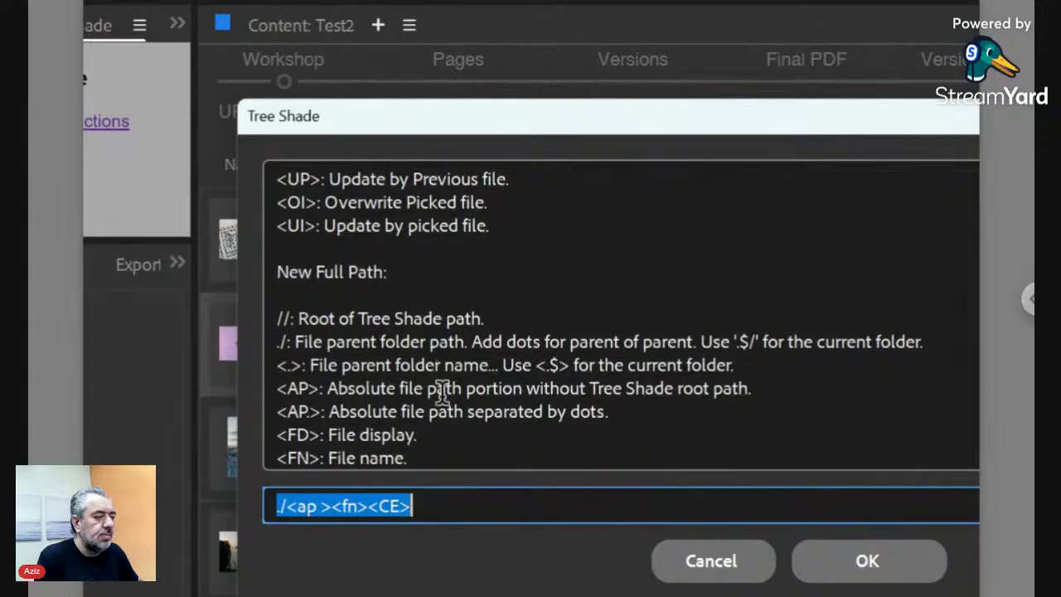
scroll(443, 393, down, 2)
scroll(442, 394, down, 1)
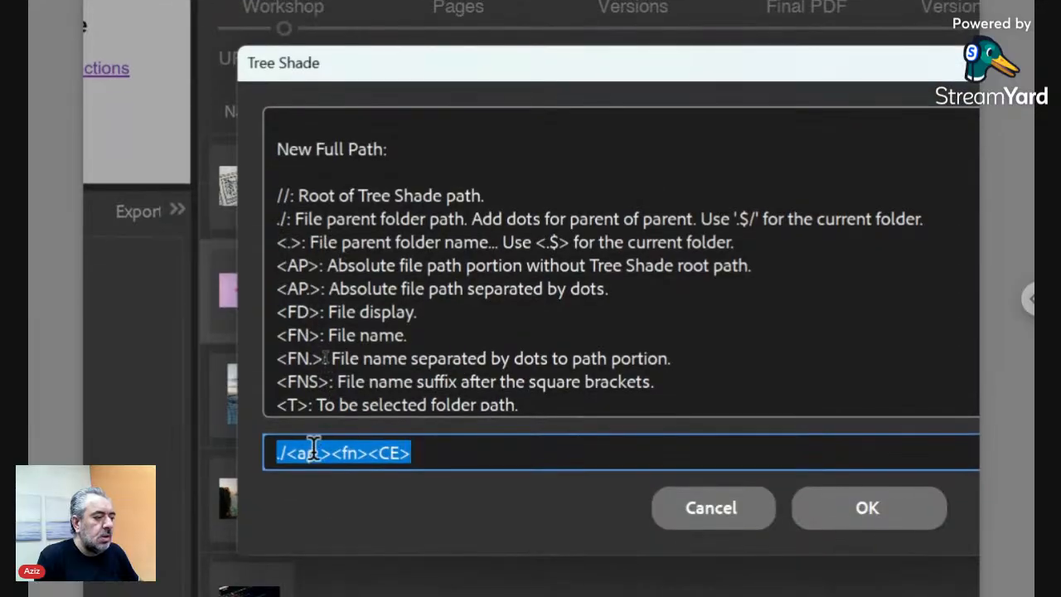
Step: Replace <ap > with <AP.> in the expression, run ./<AP.><fn><CE>, and cancel the proposed move
click(314, 448)
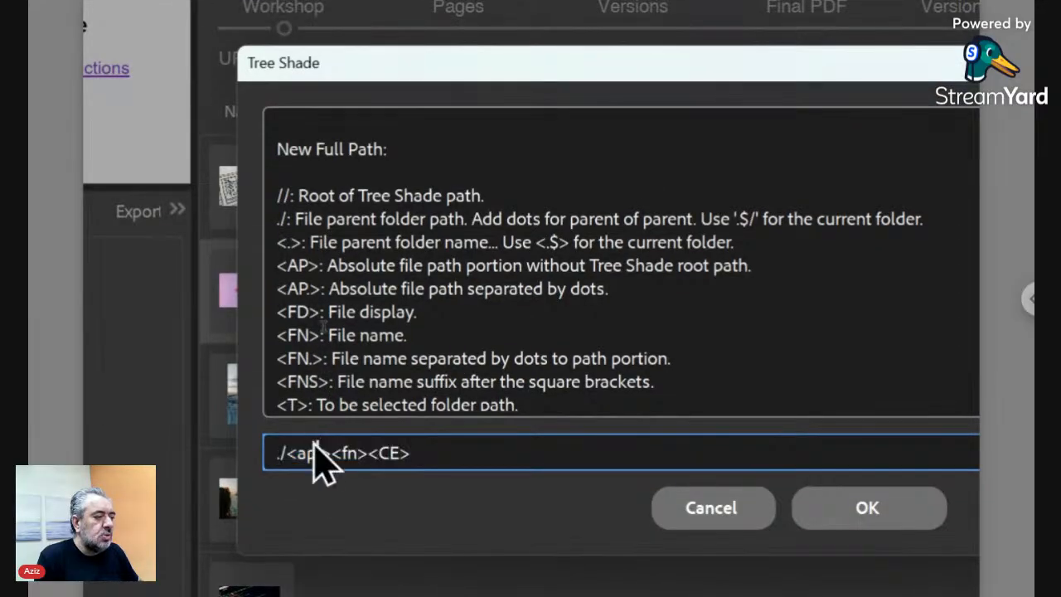
key(shift+Left)
key(shift+Left)
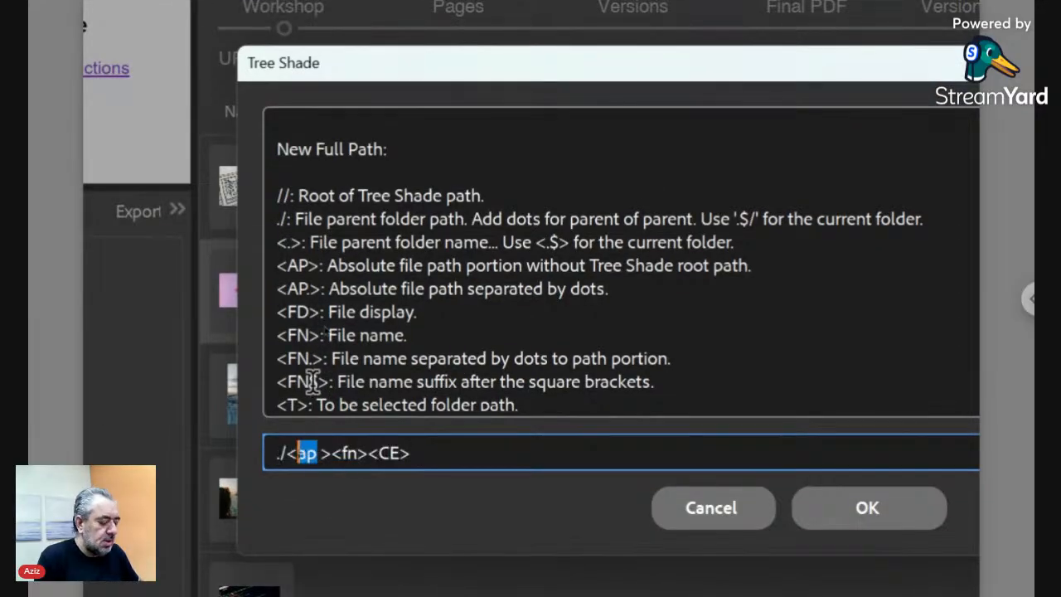
text(AP)
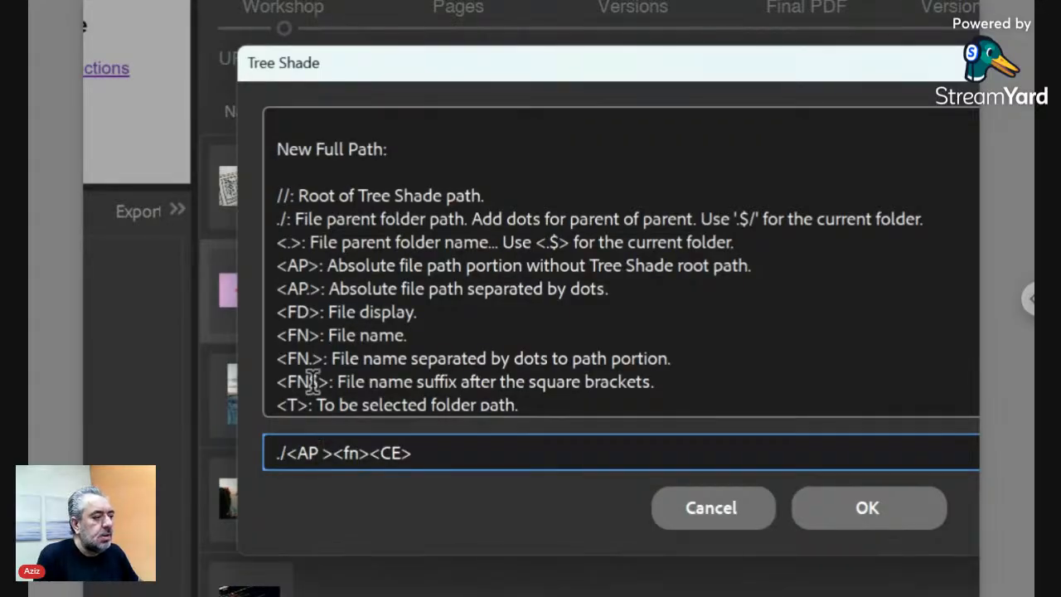
key(Delete)
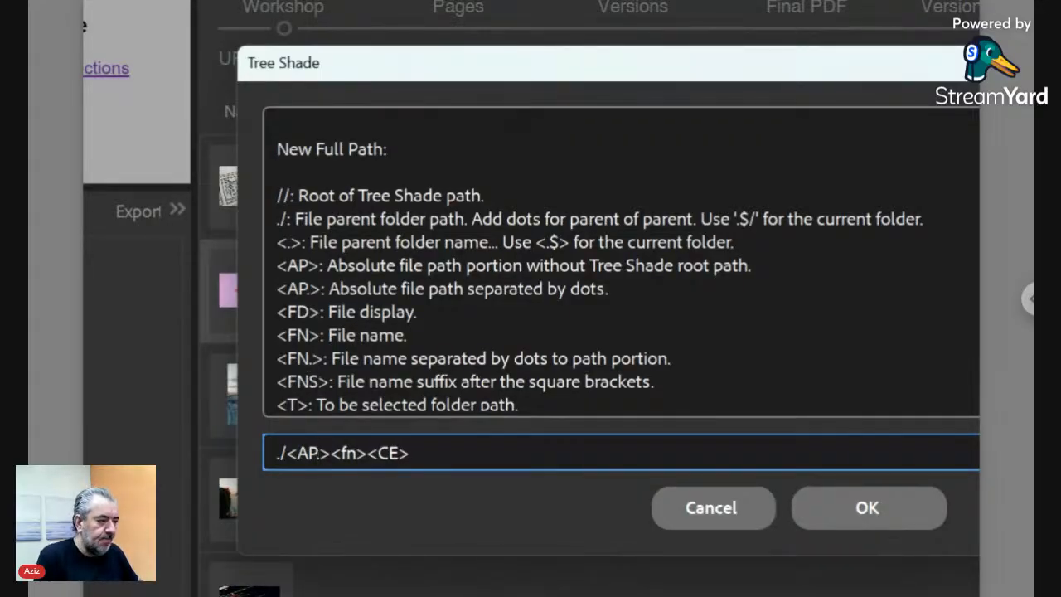
text(.)
key(BackSpace)
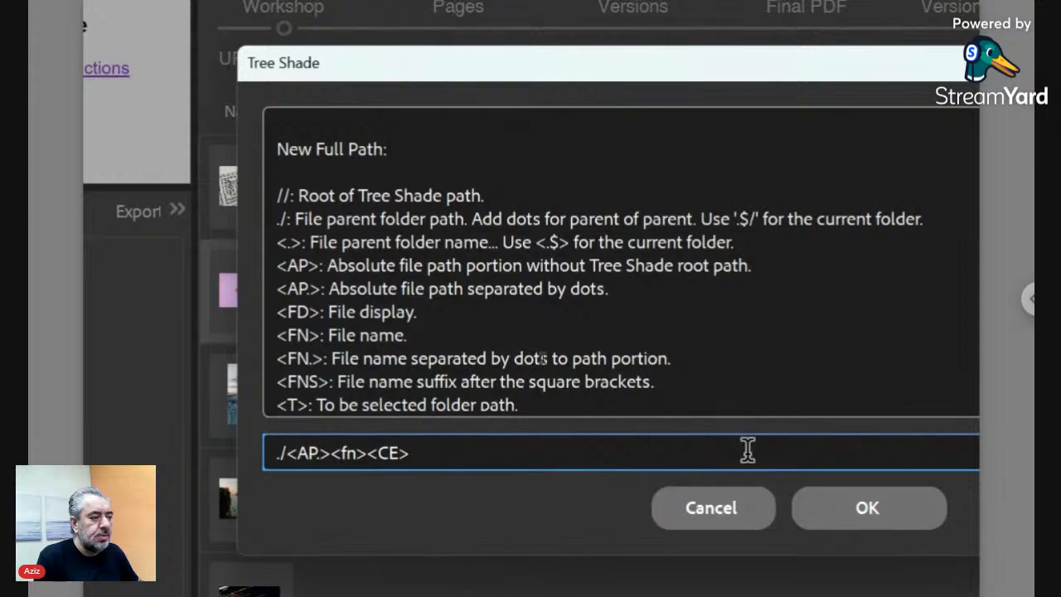
click(837, 522)
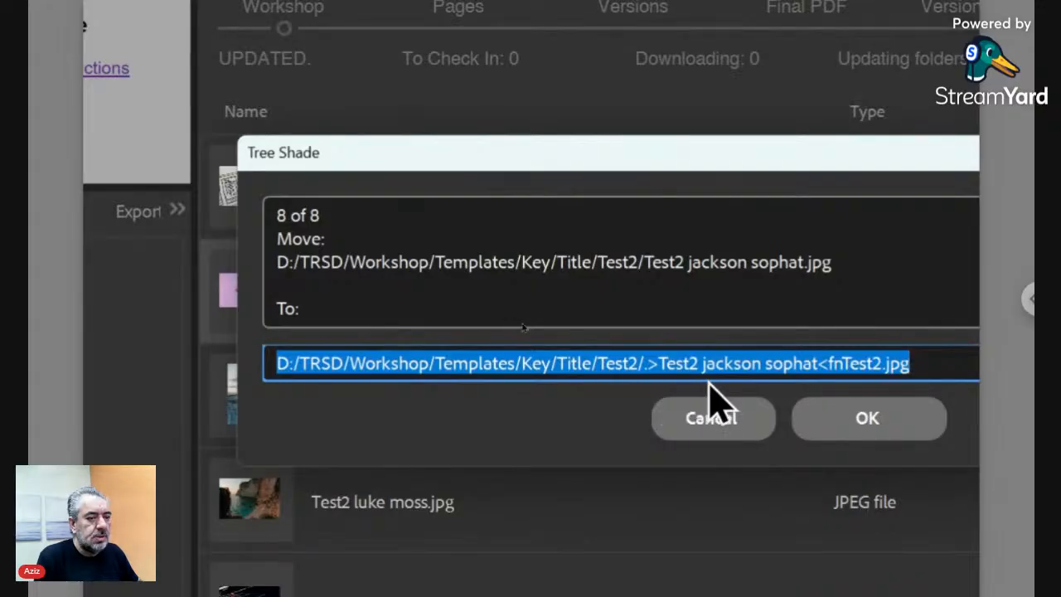
click(702, 419)
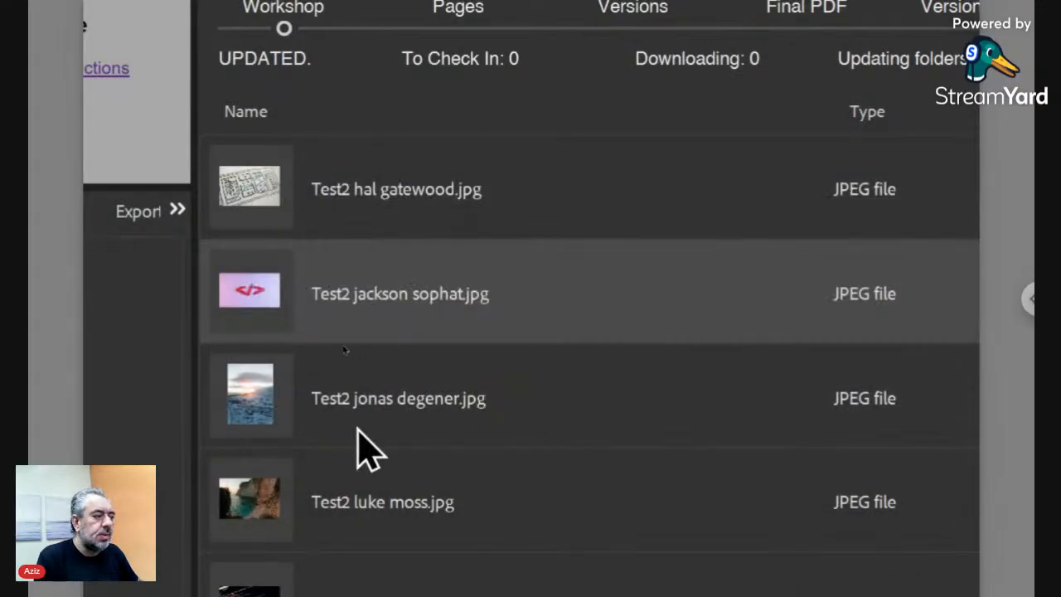
Step: Open the Change command for the pink code-symbol image and review the New Full Path codes, highlighting <FN>
right_click(263, 298)
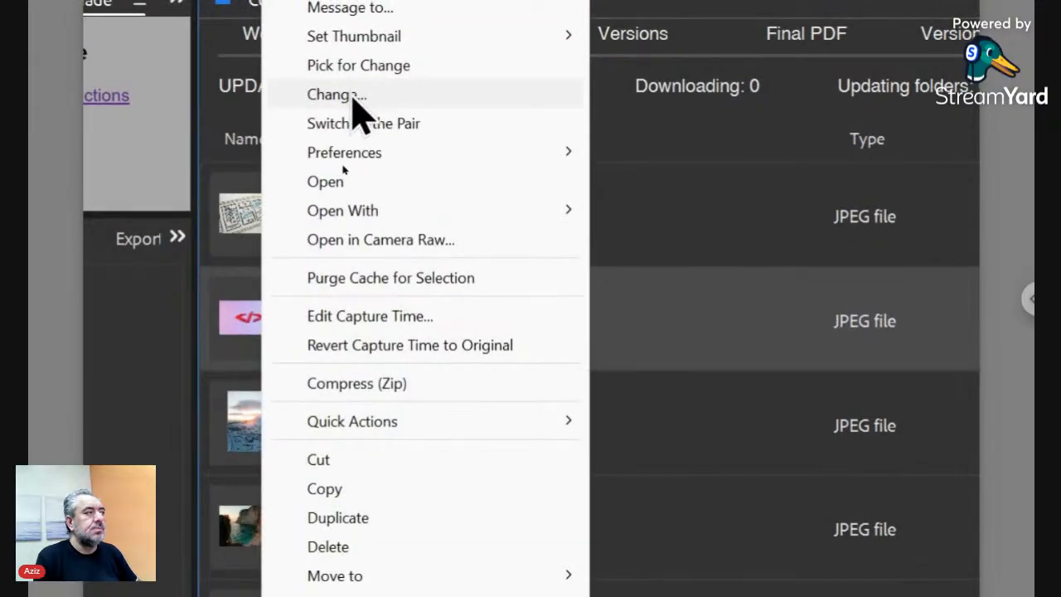
click(352, 97)
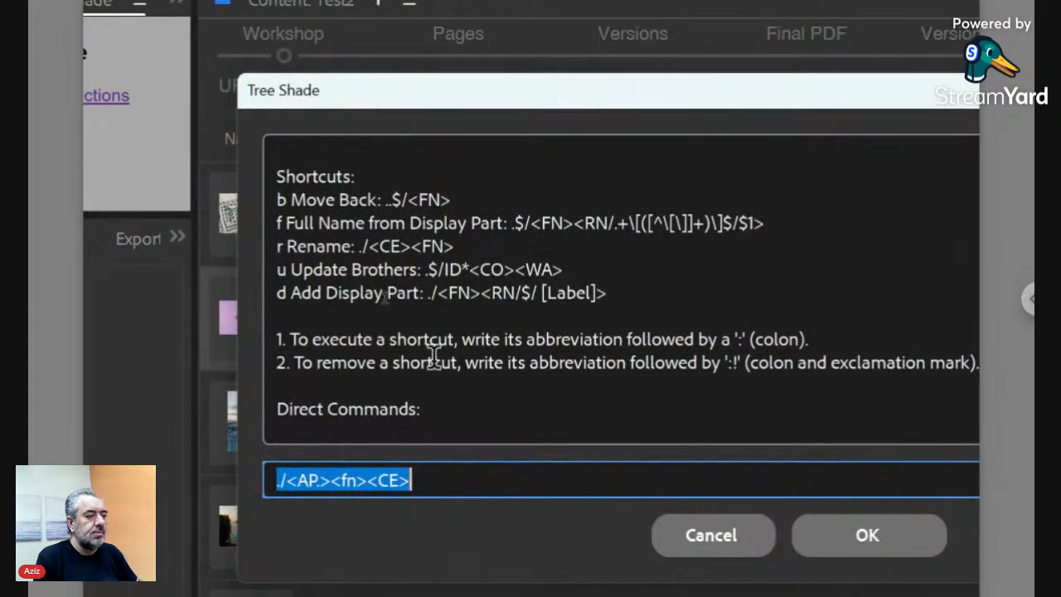
scroll(433, 352, down, 4)
scroll(434, 357, down, 3)
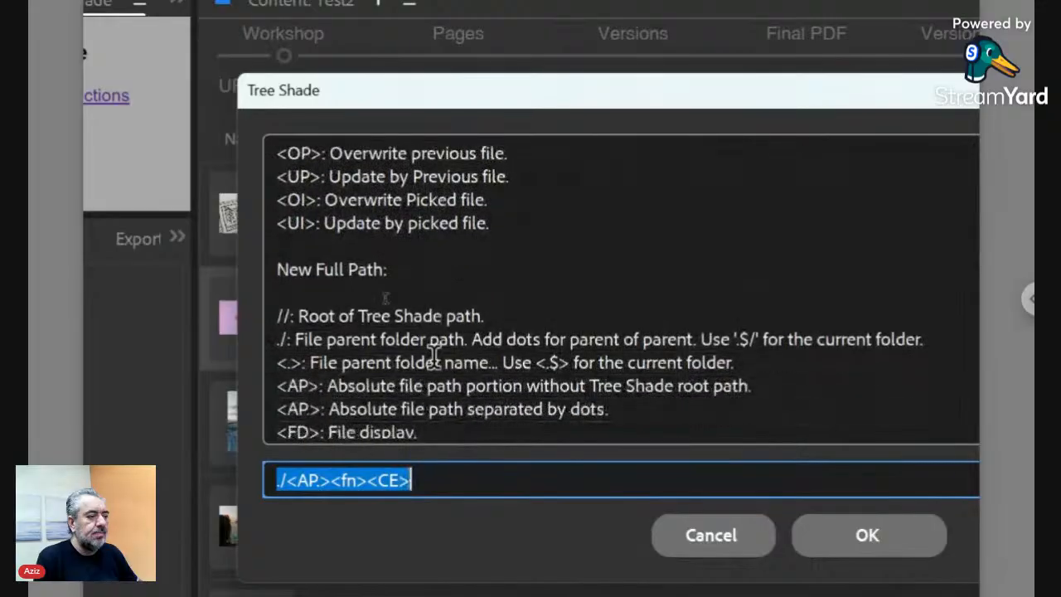
scroll(434, 356, down, 3)
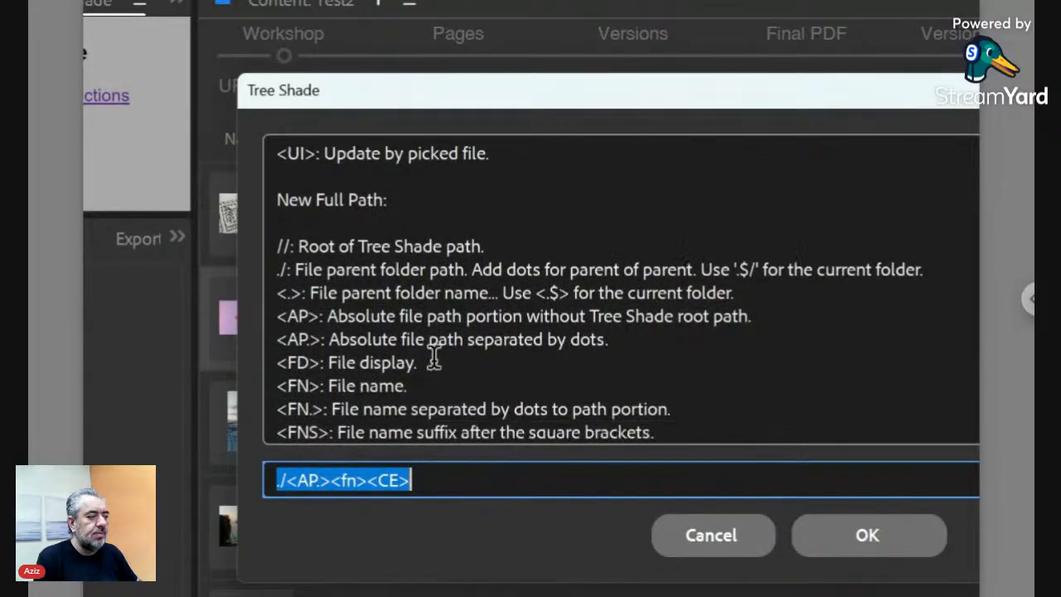
scroll(434, 357, down, 1)
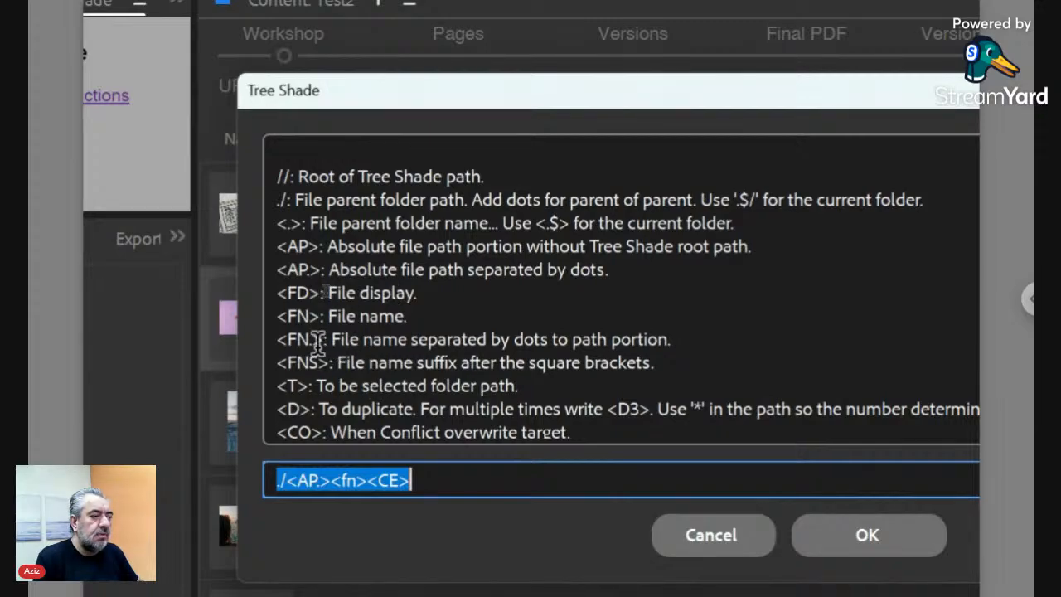
drag(320, 316, 280, 318)
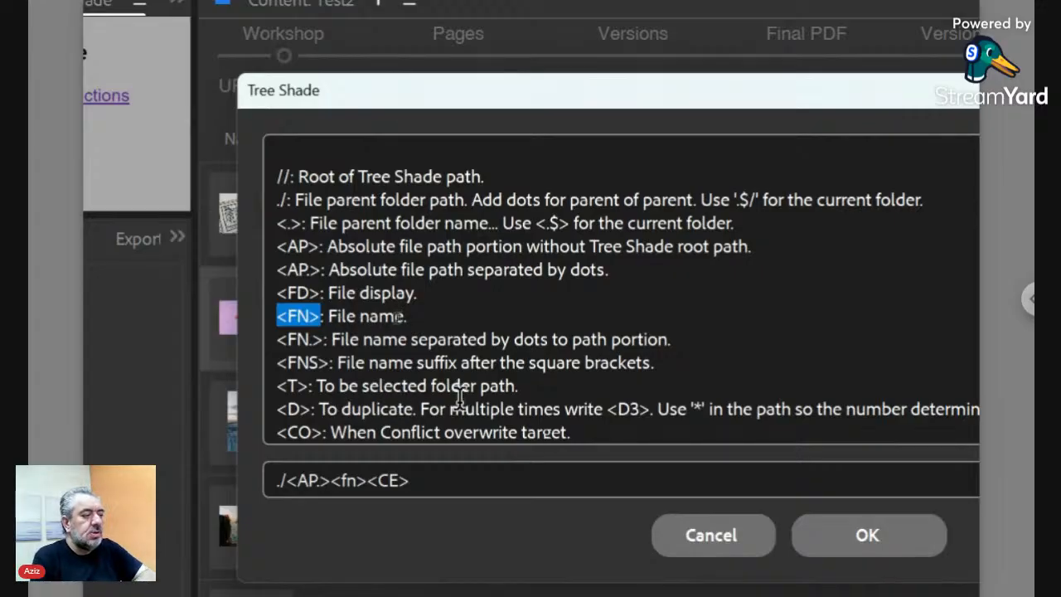
Step: Replace everything after ./ in the change expression with the selected-folder and file-name codes <T><FN>
click(282, 479)
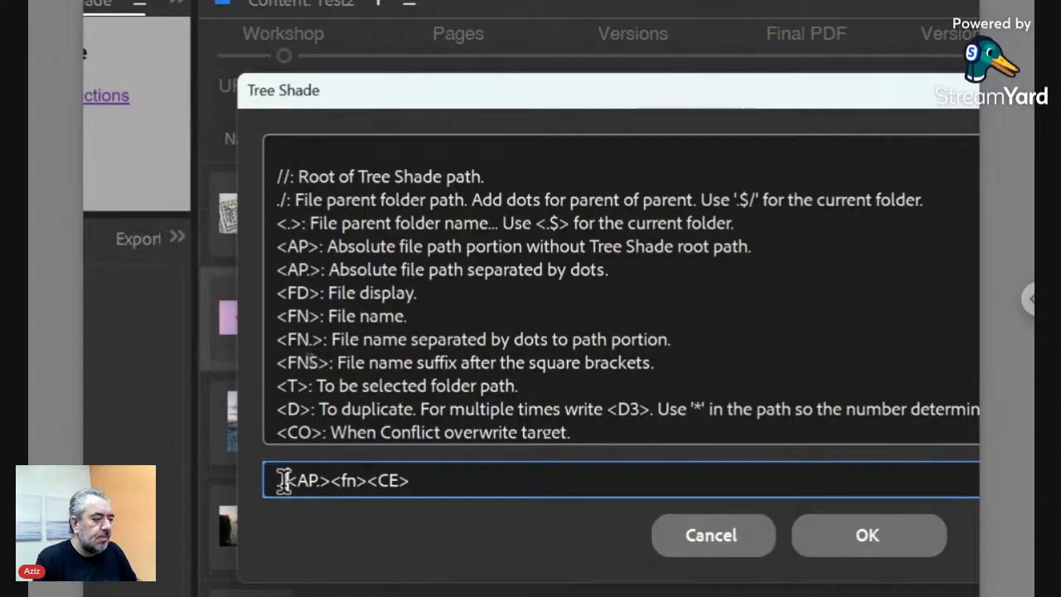
drag(286, 479, 534, 480)
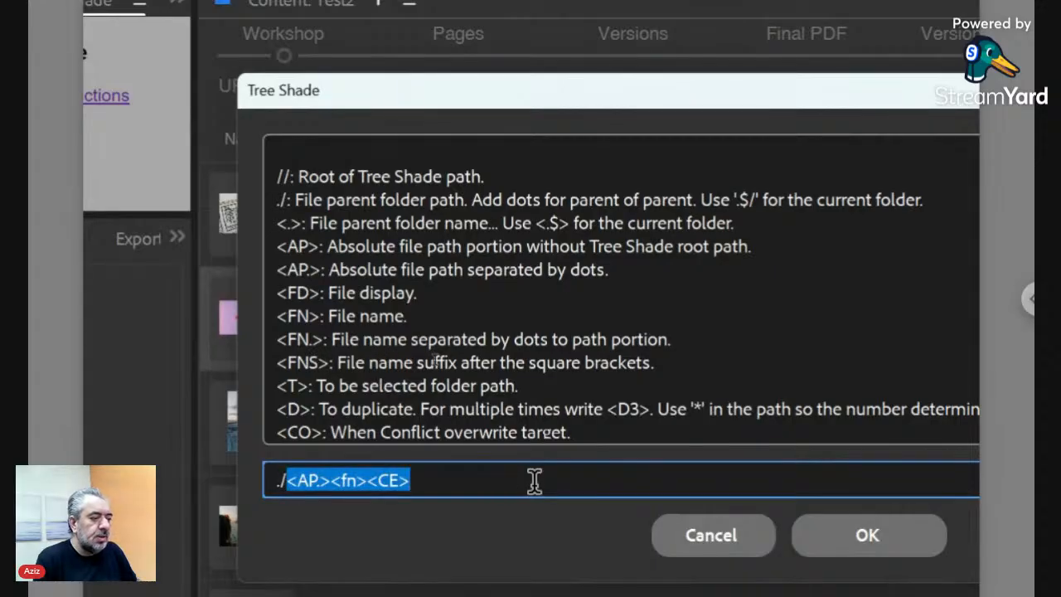
text(<T>)
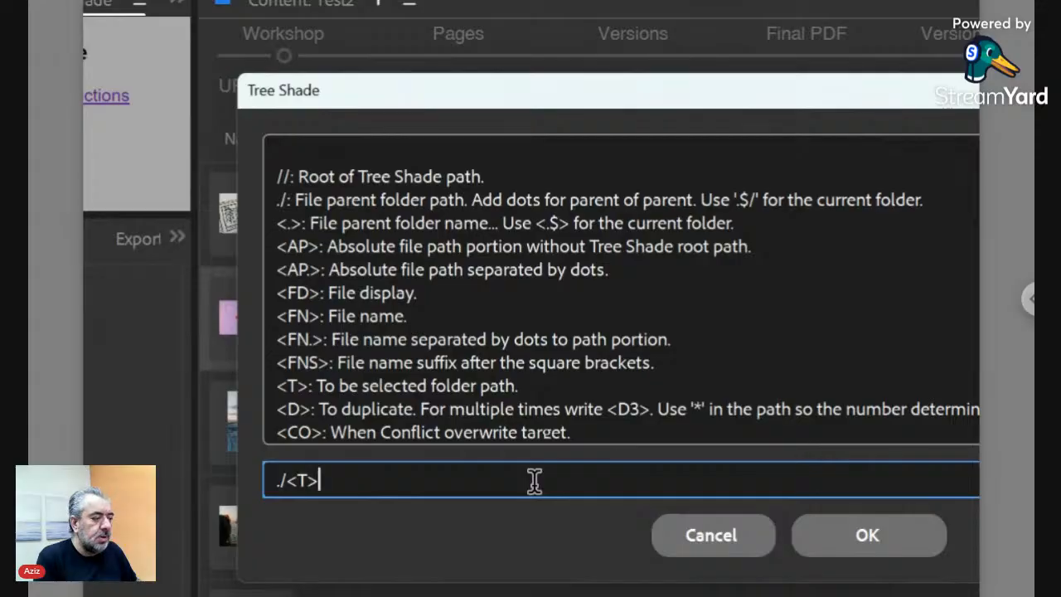
text(<FN>)
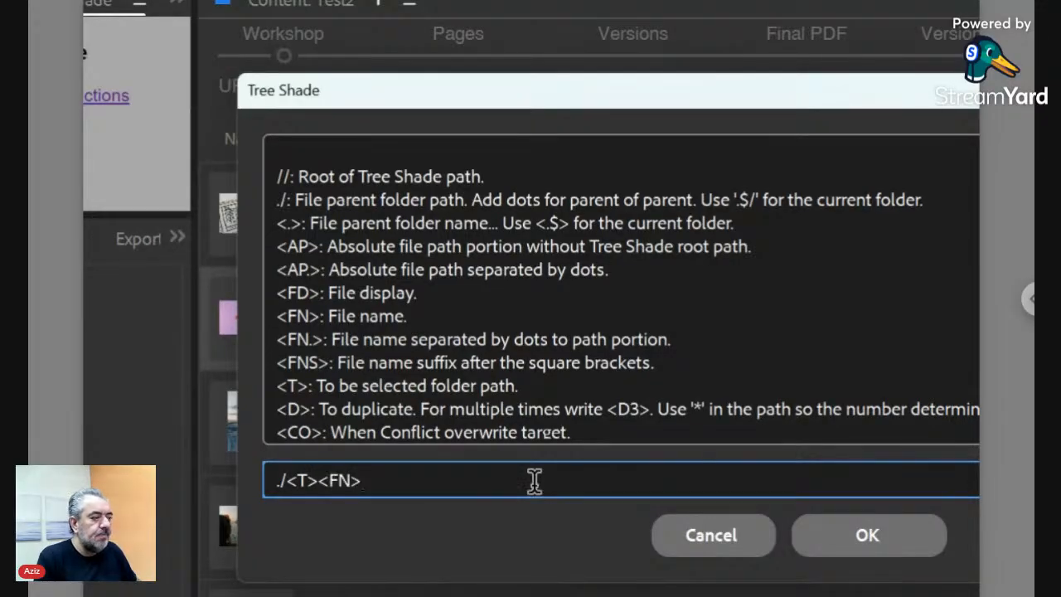
Step: Remove the leading ./ and insert a slash between the two codes to form <T>/<FN>, and run the change
key(Left)
key(Left)
key(Left)
key(Left)
key(Left)
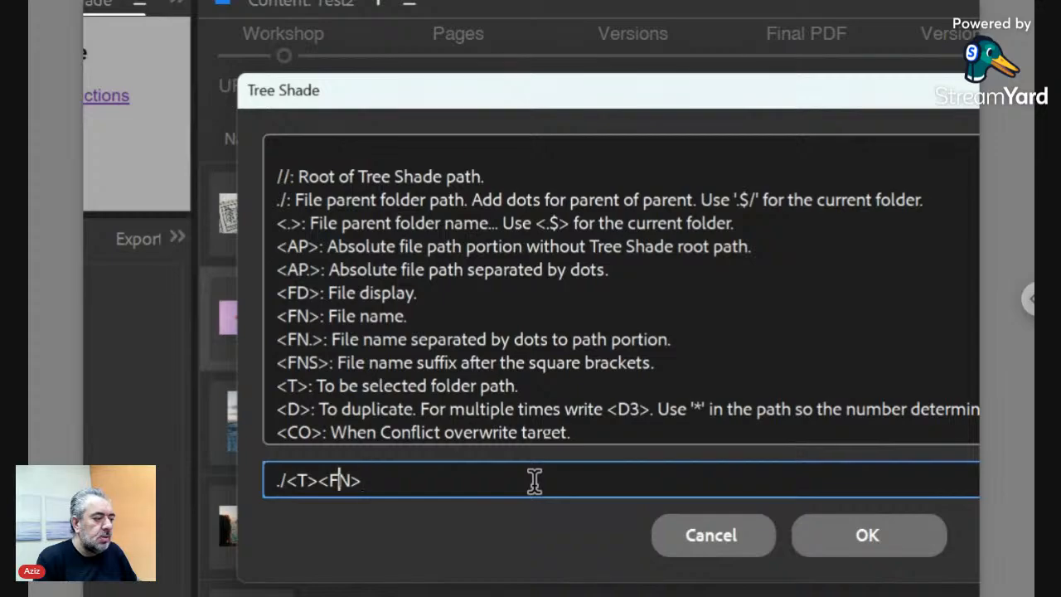
key(Left)
key(Left)
key(BackSpace)
key(BackSpace)
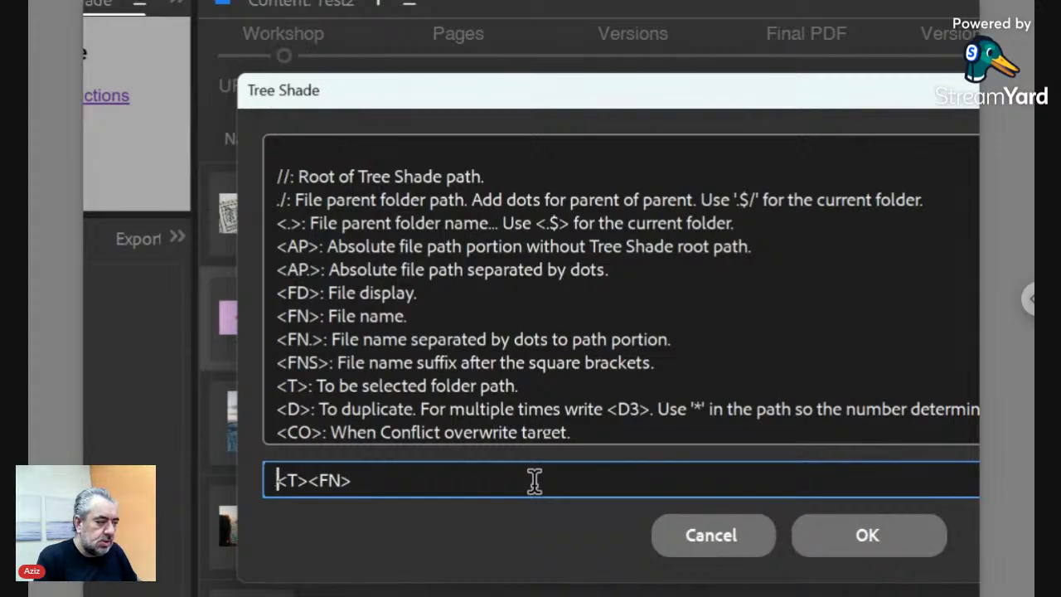
key(Right)
key(Right)
key(Right)
key(Right)
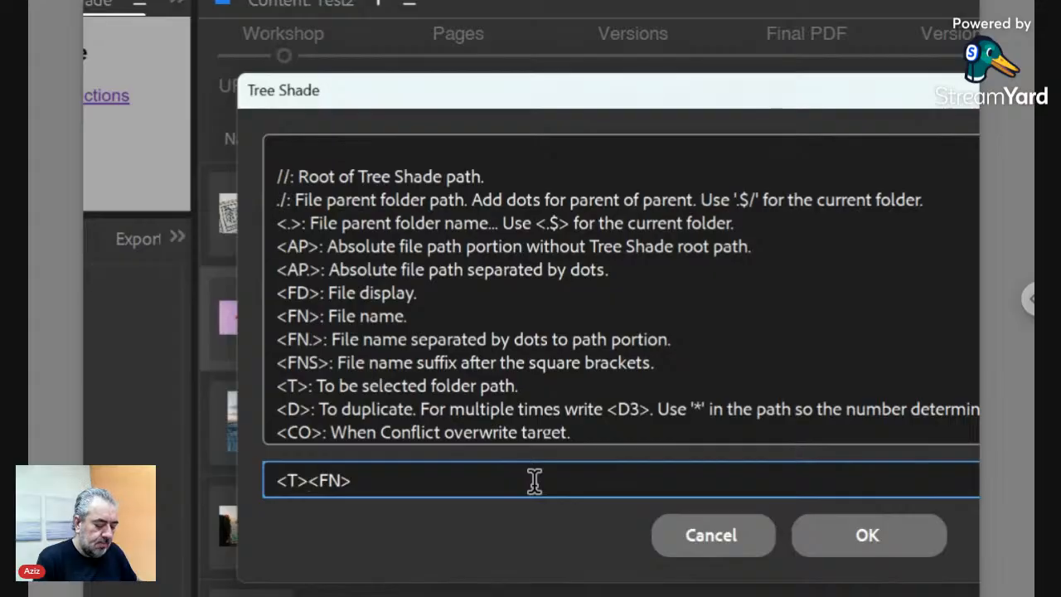
text(/)
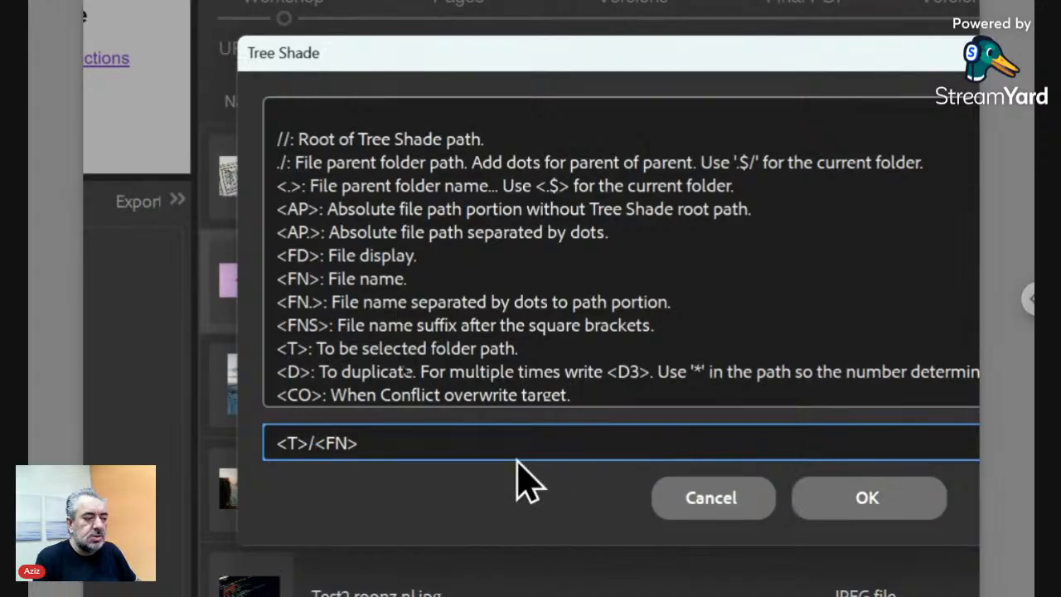
click(829, 511)
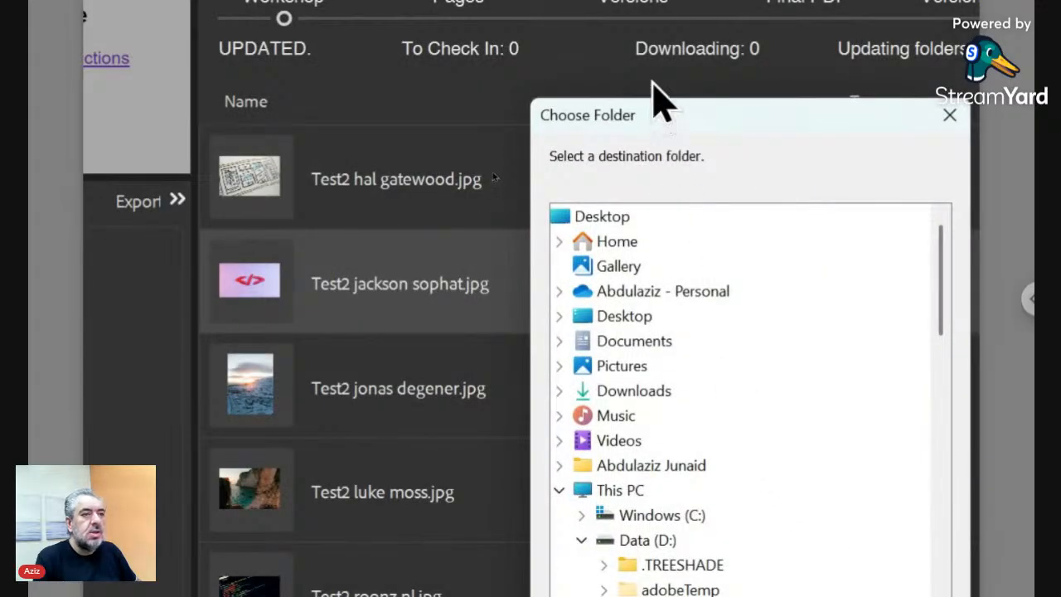
Step: Create a folder named Sub Test inside Test2 and choose it as the destination for the image
drag(652, 106, 489, 95)
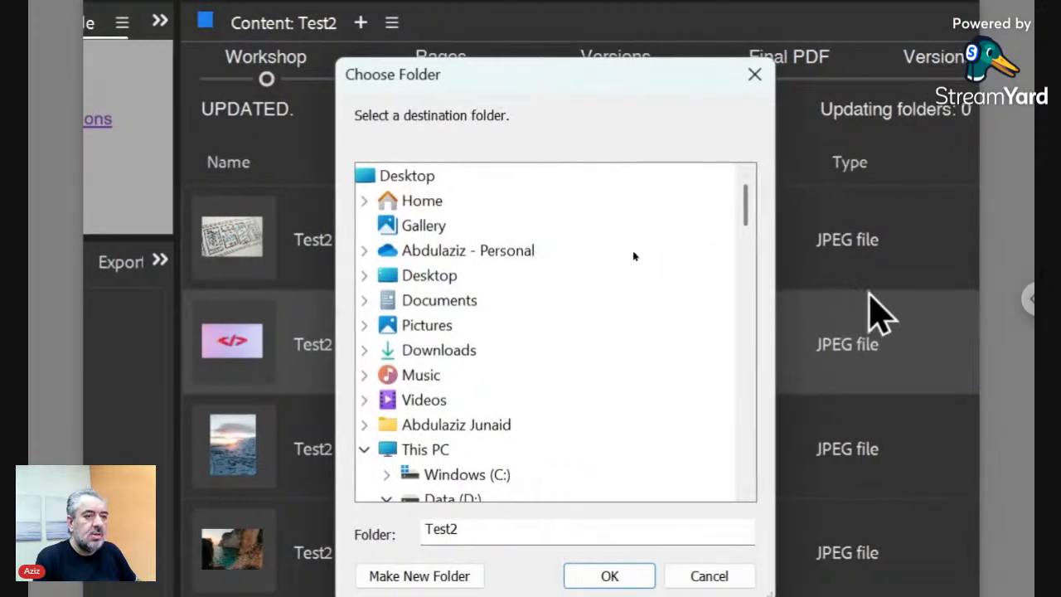
drag(689, 203, 692, 478)
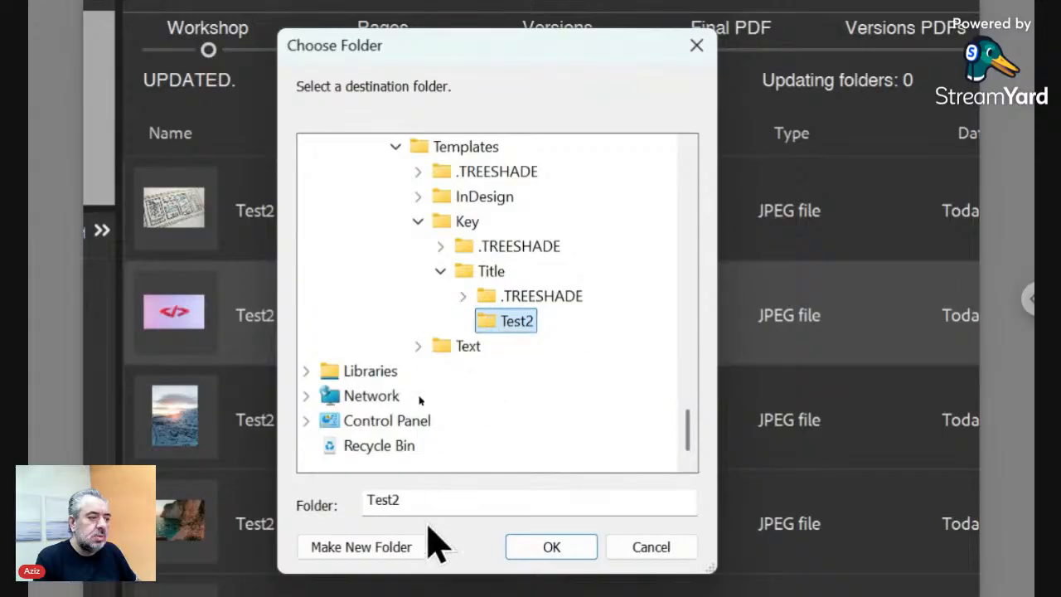
click(418, 553)
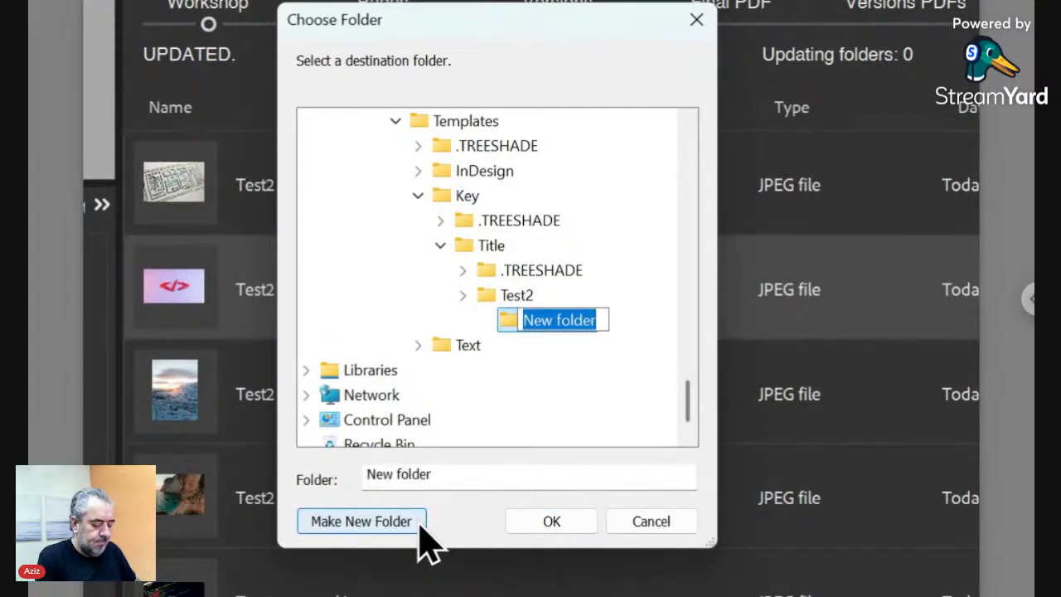
text(Sub )
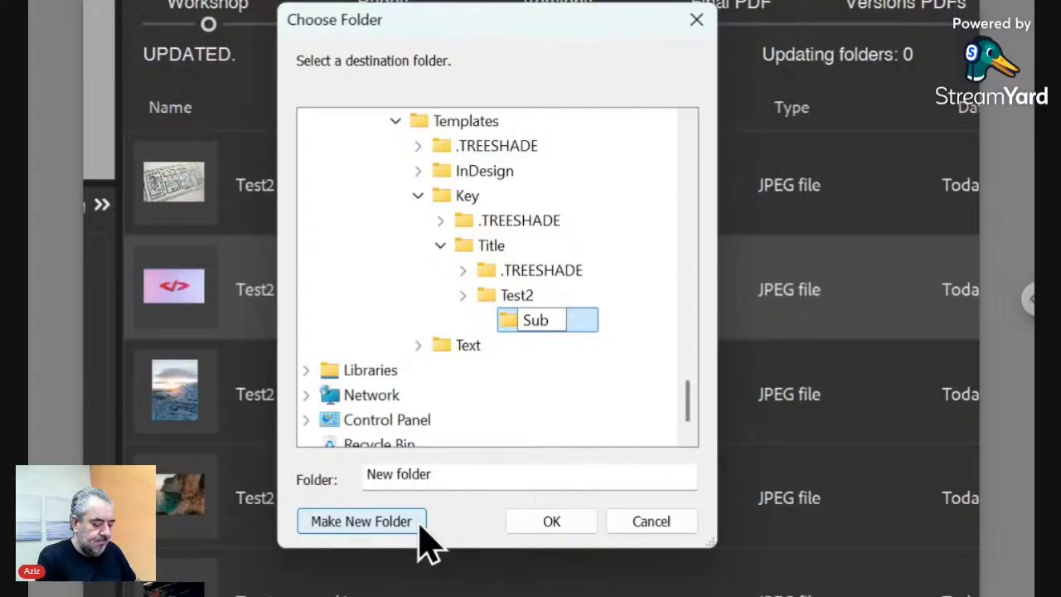
text(Test)
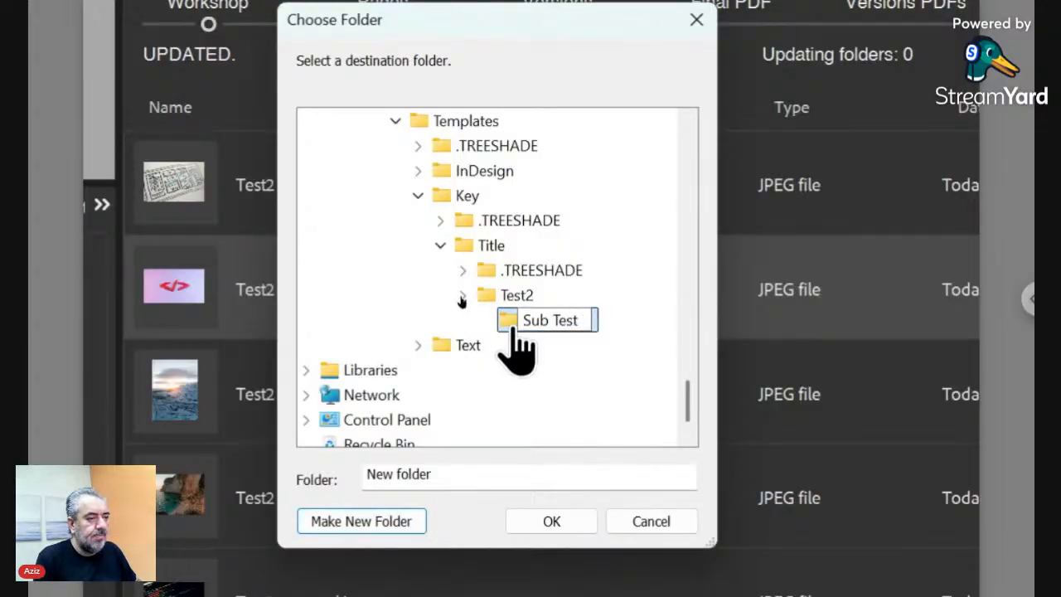
key(Return)
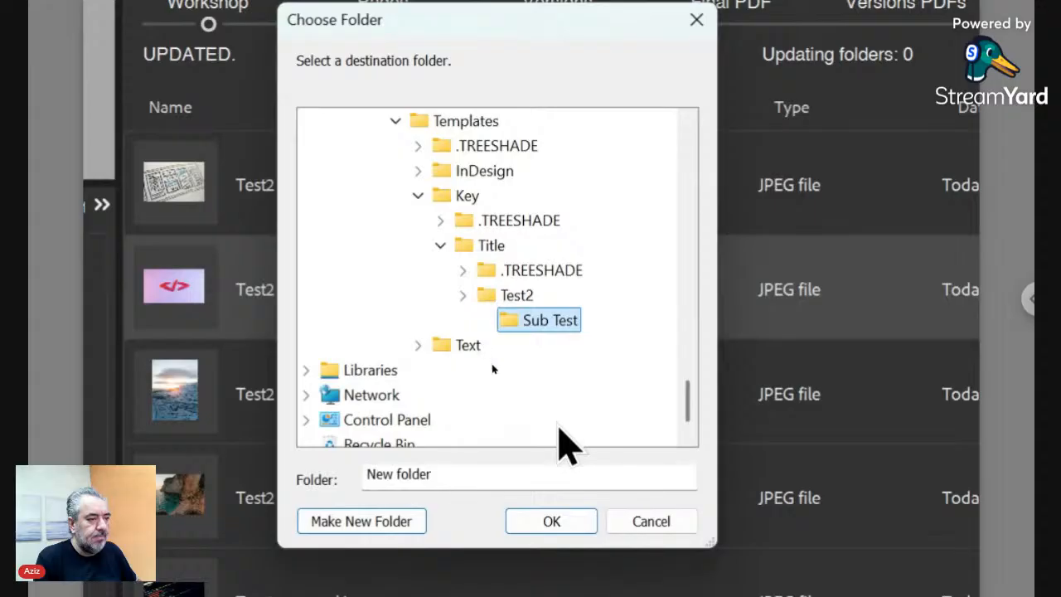
click(563, 516)
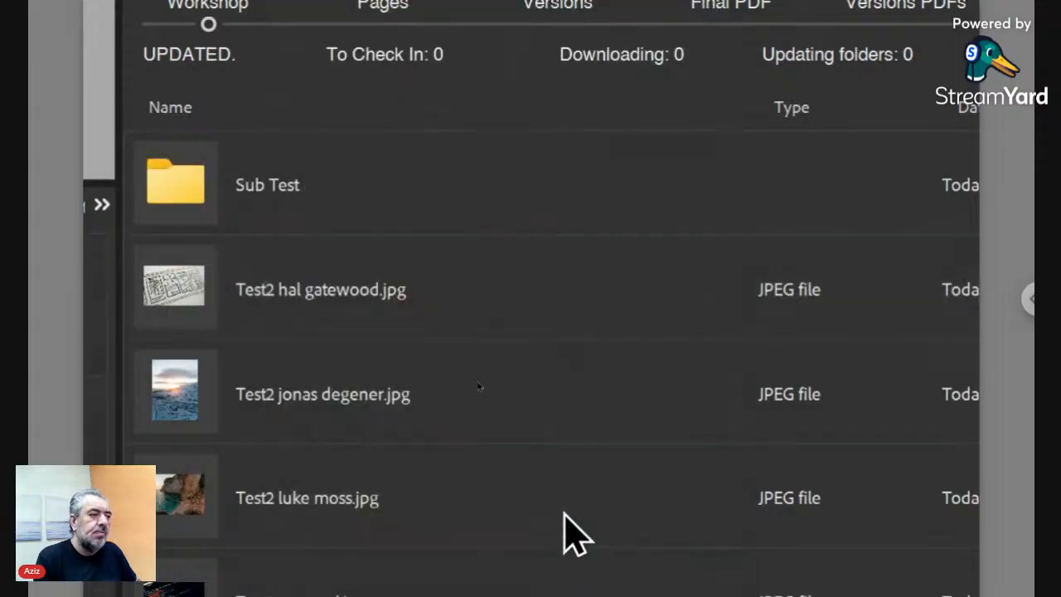
Step: Open the Sub Test folder and move its image back to the parent folder by running the change ../<FN>
click(199, 214)
double_click(199, 214)
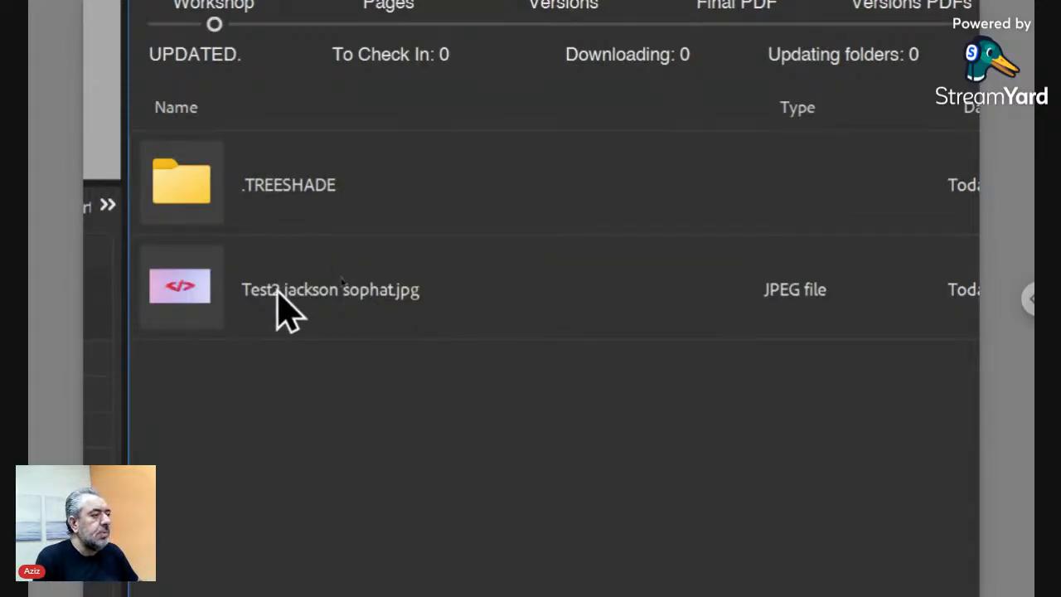
right_click(183, 287)
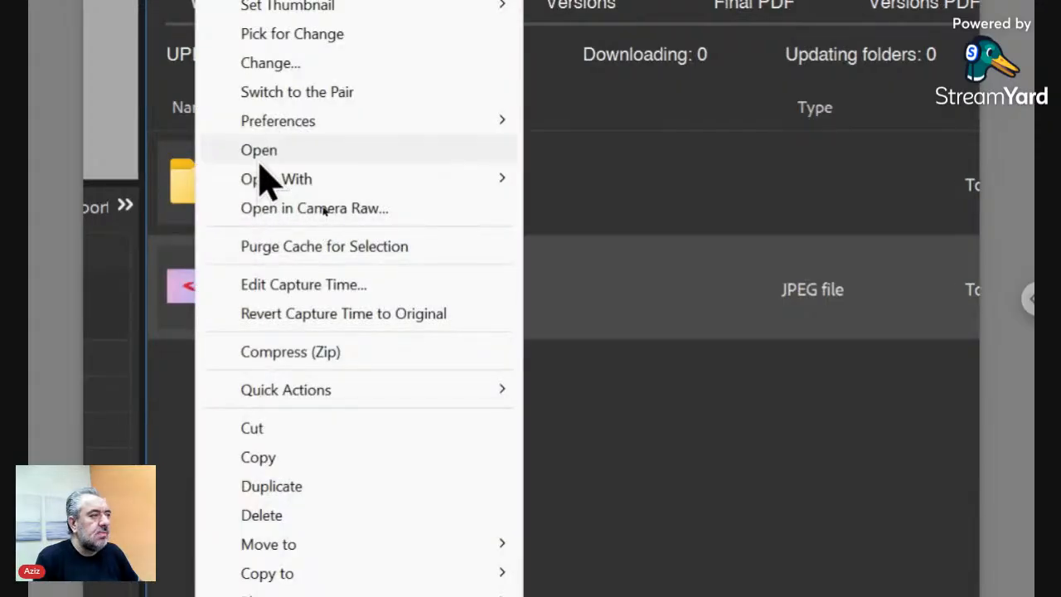
click(270, 88)
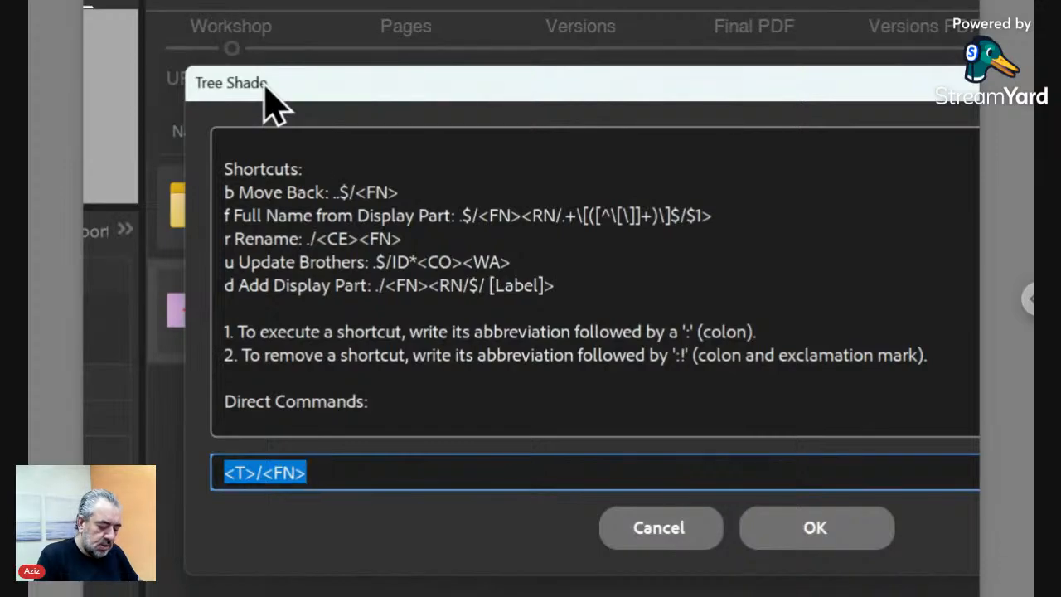
text(../)
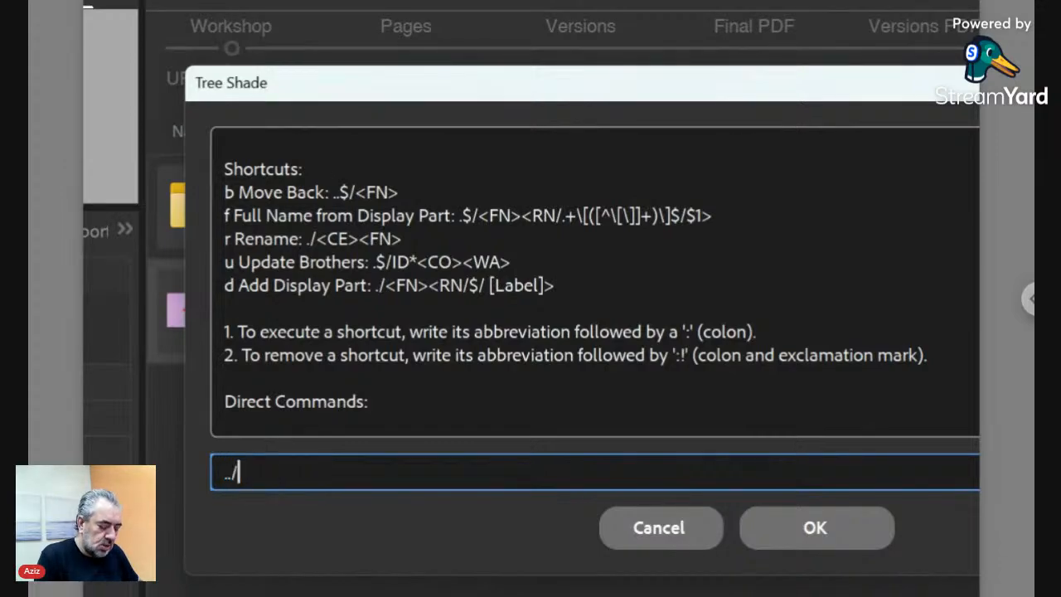
text(<FN>)
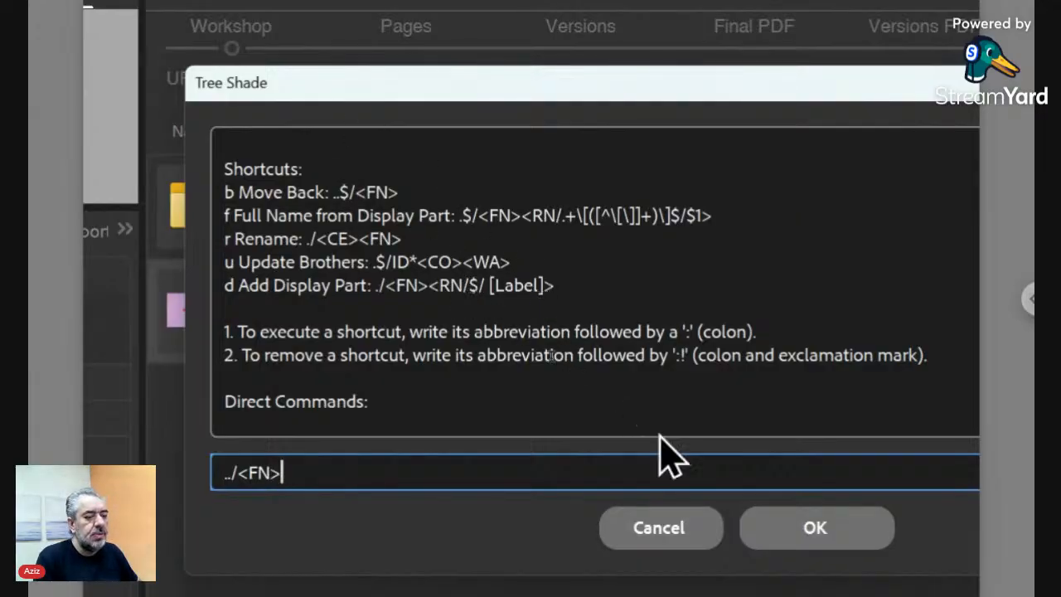
click(815, 535)
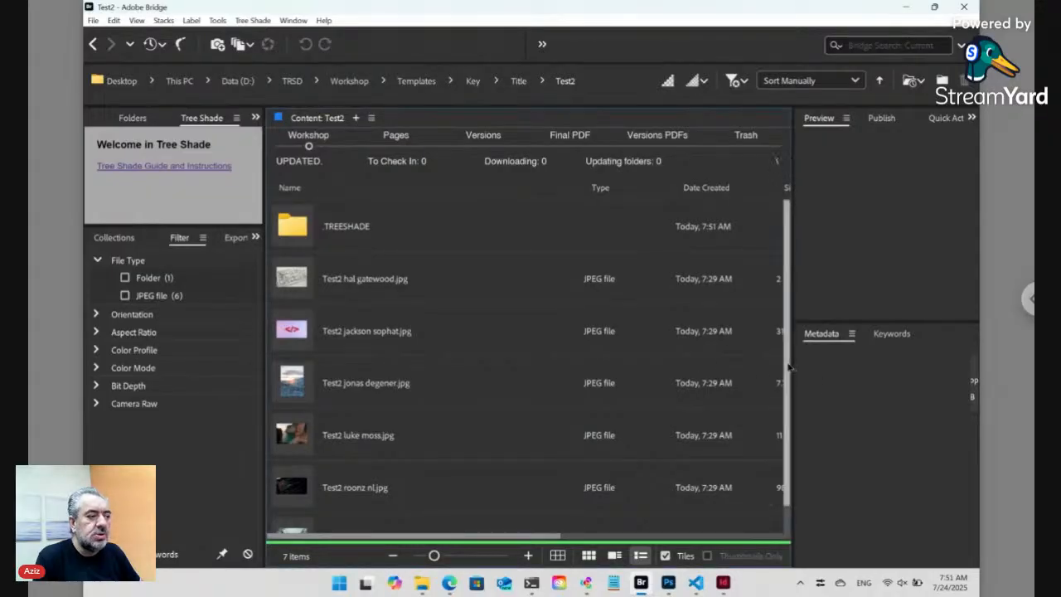
Step: Open the Change expression for Test2 jackson sophat.jpg and insert the four-times duplicate code <D4> before <FN>
drag(791, 362, 792, 419)
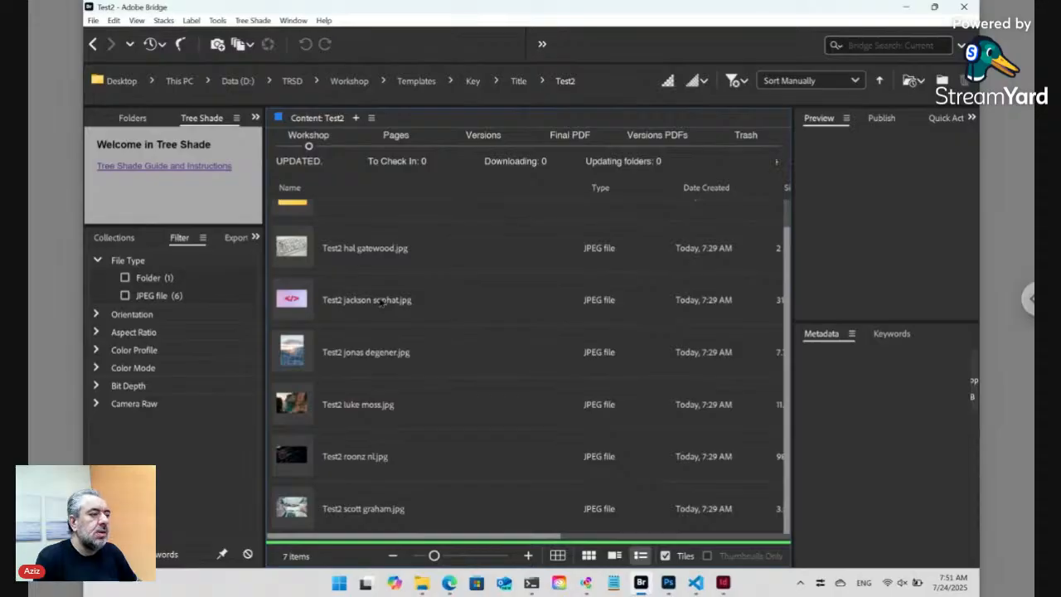
right_click(300, 301)
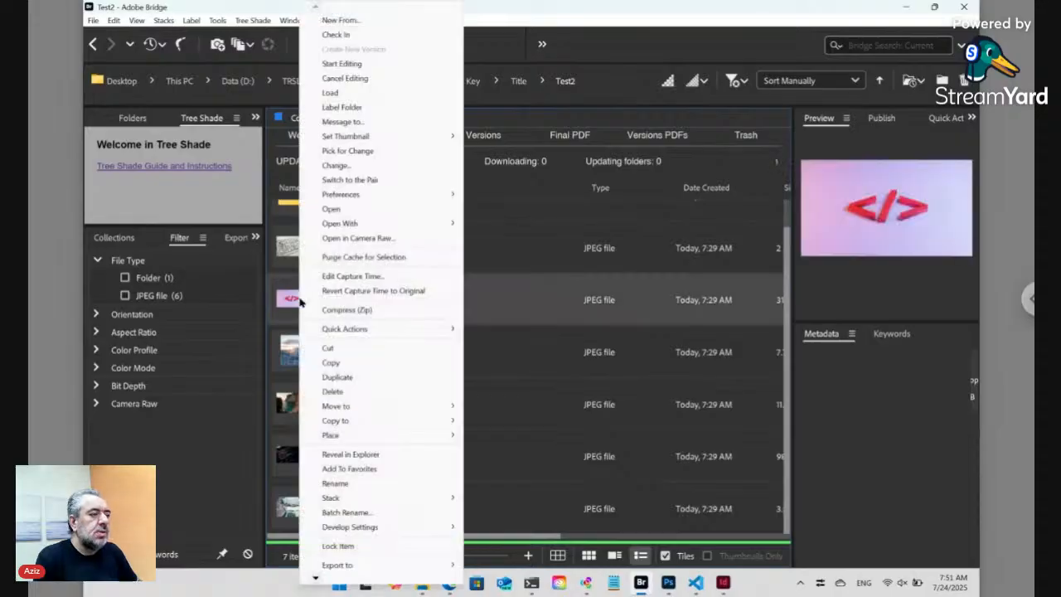
click(325, 169)
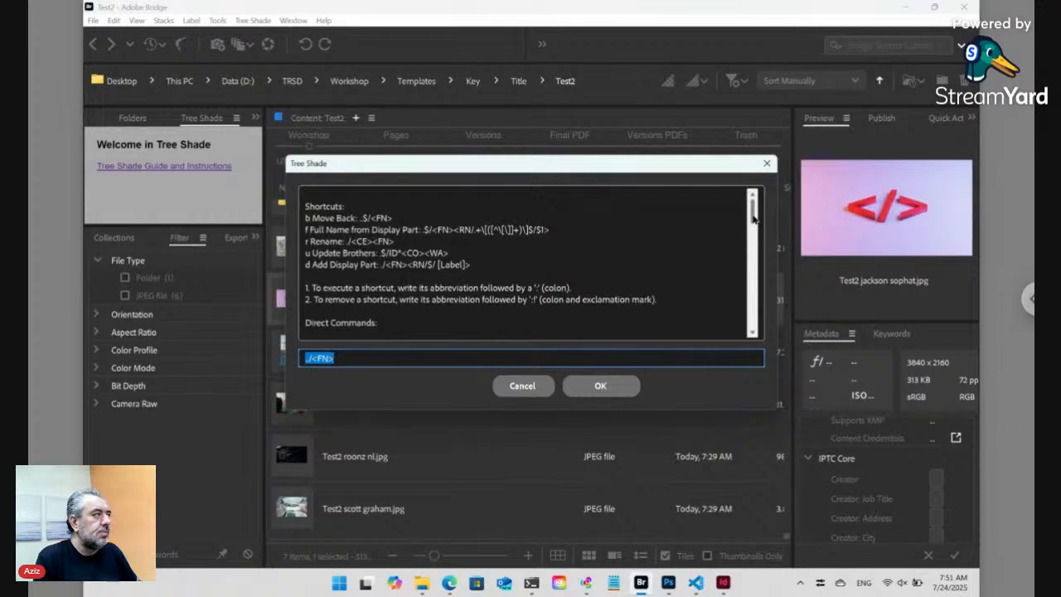
drag(753, 217, 752, 277)
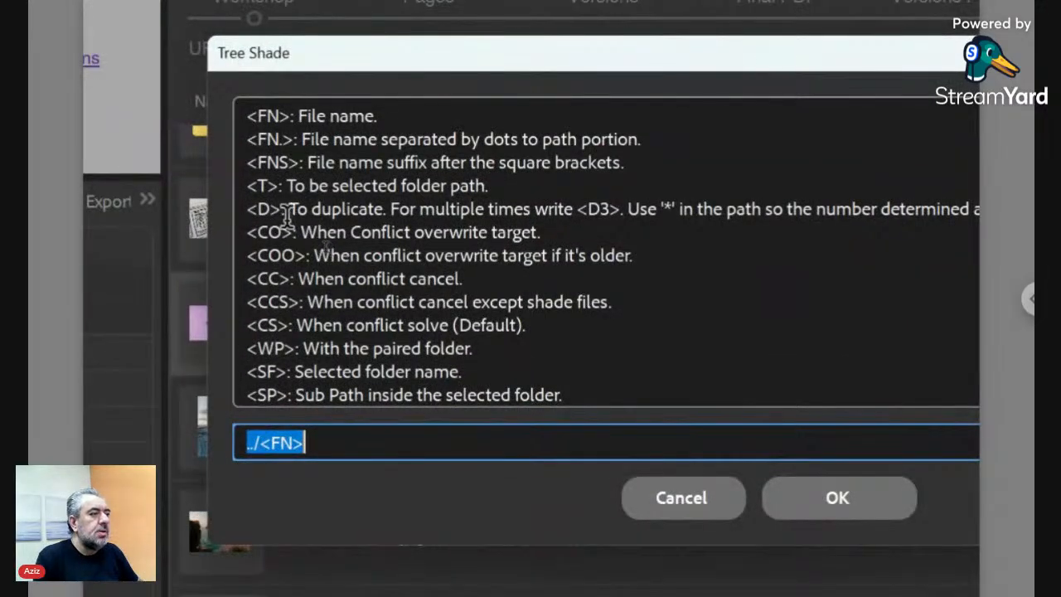
click(259, 434)
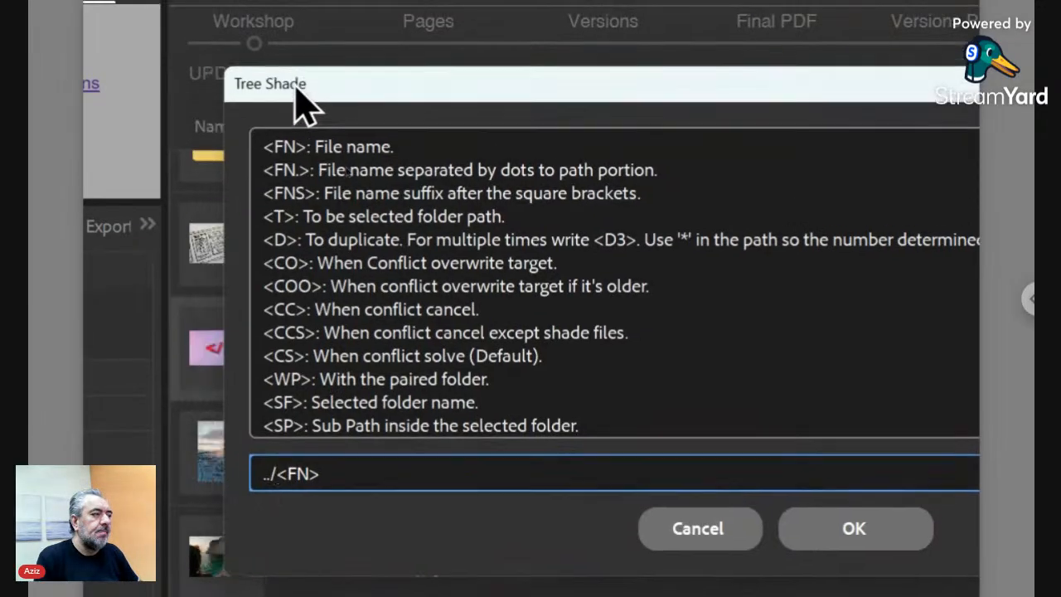
drag(296, 88, 395, 83)
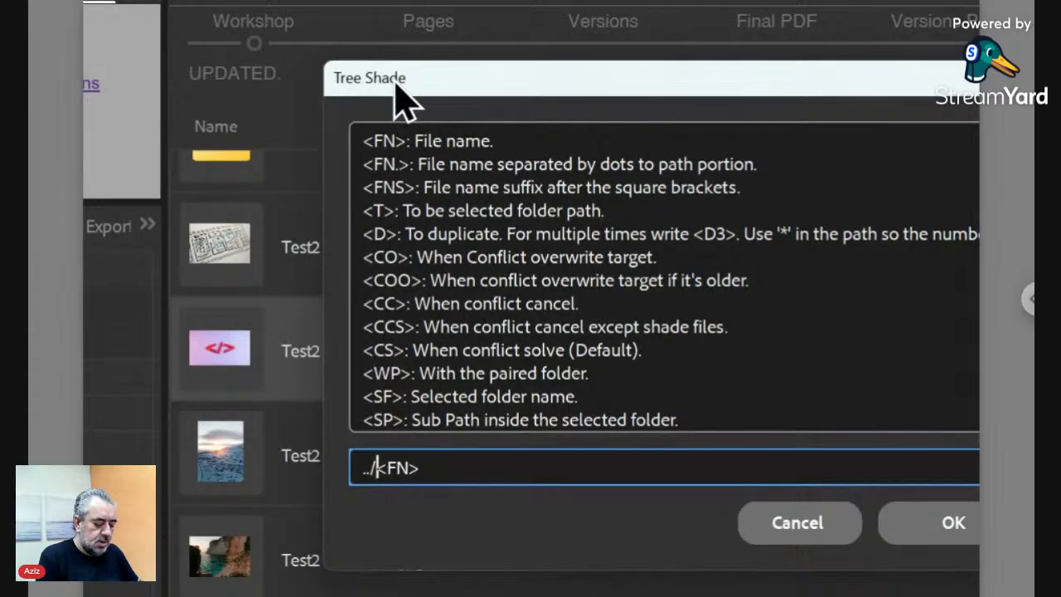
text(<D)
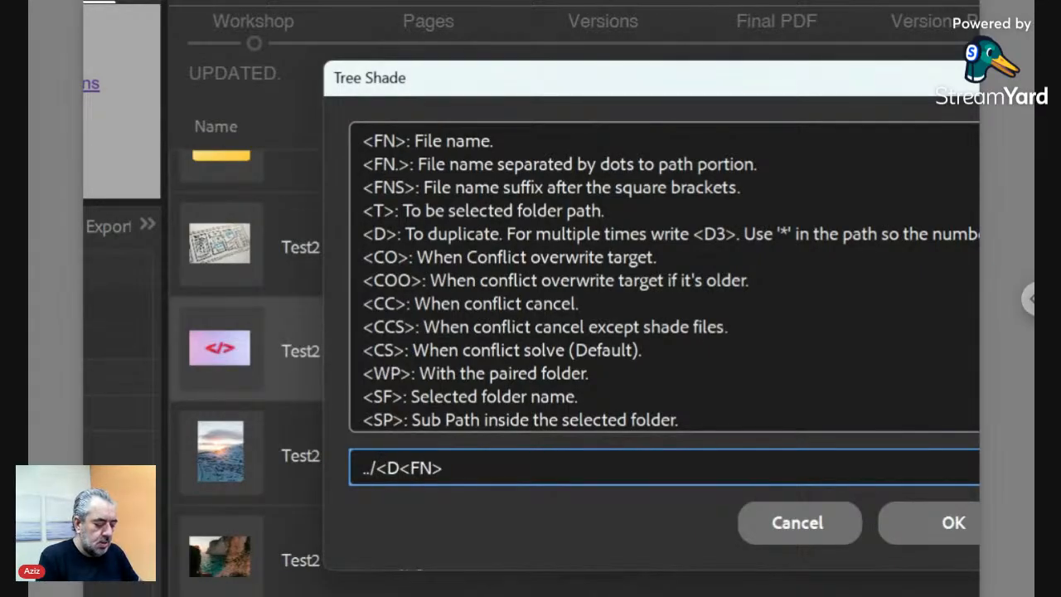
text(4>)
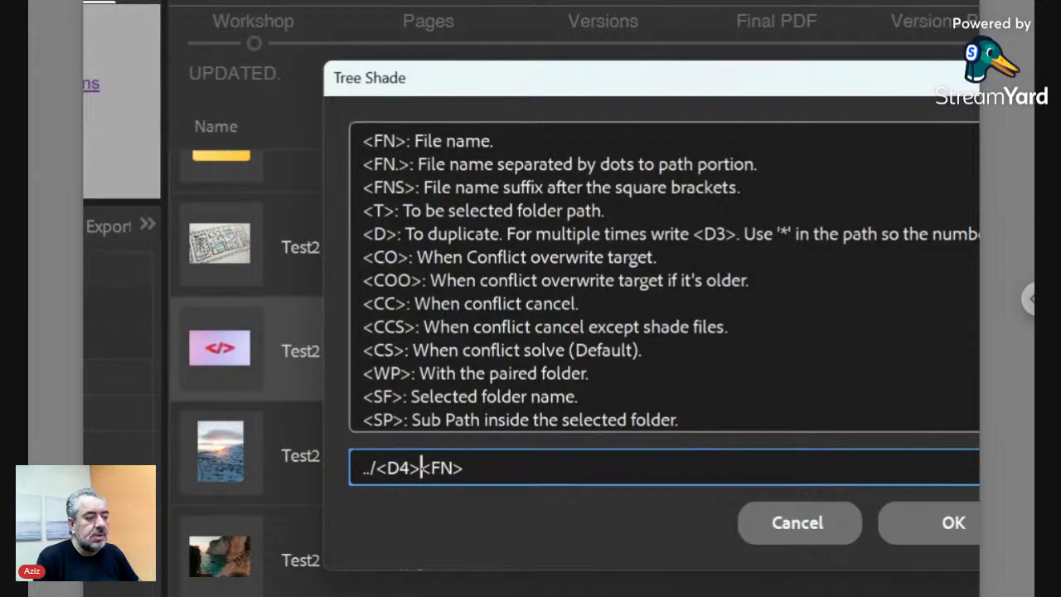
Step: Relocate the <D4> code behind <FN> to form ../<FN><D4>, and run the change
drag(421, 468, 378, 468)
key(ctrl+c)
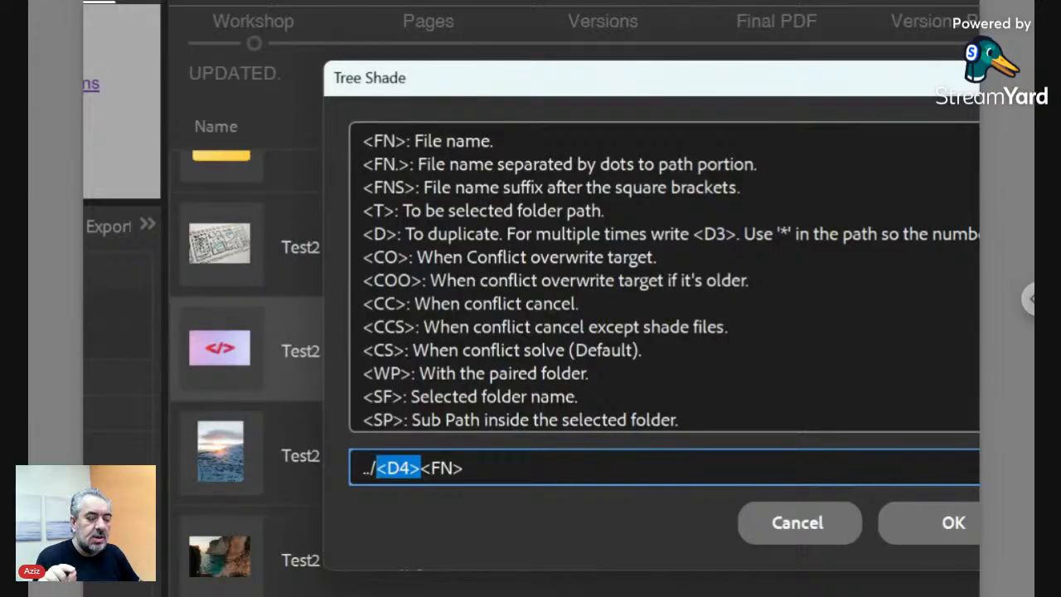
key(BackSpace)
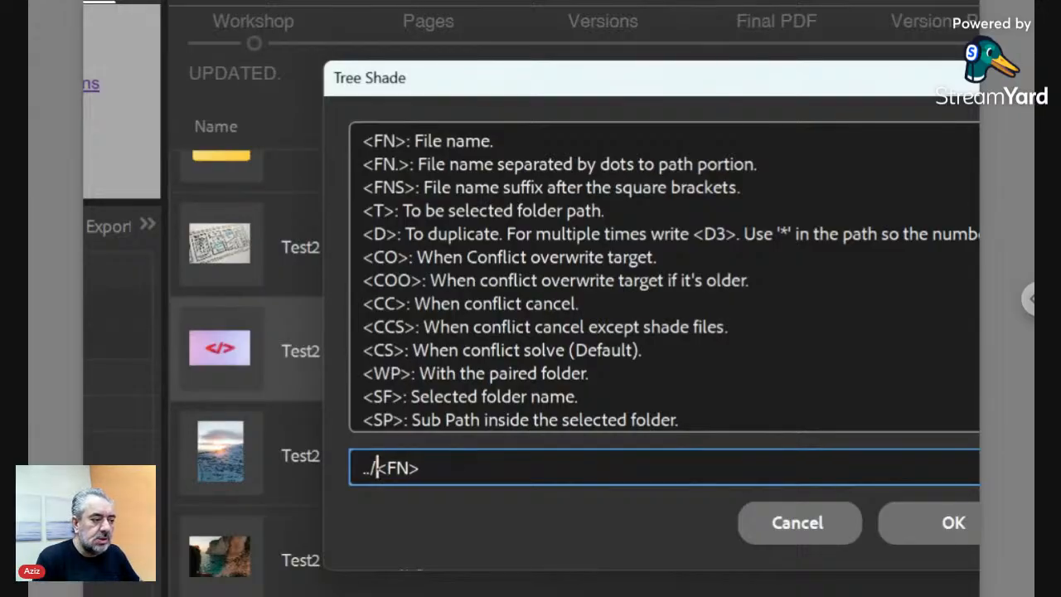
key(Right)
key(Right)
key(Right)
key(Right)
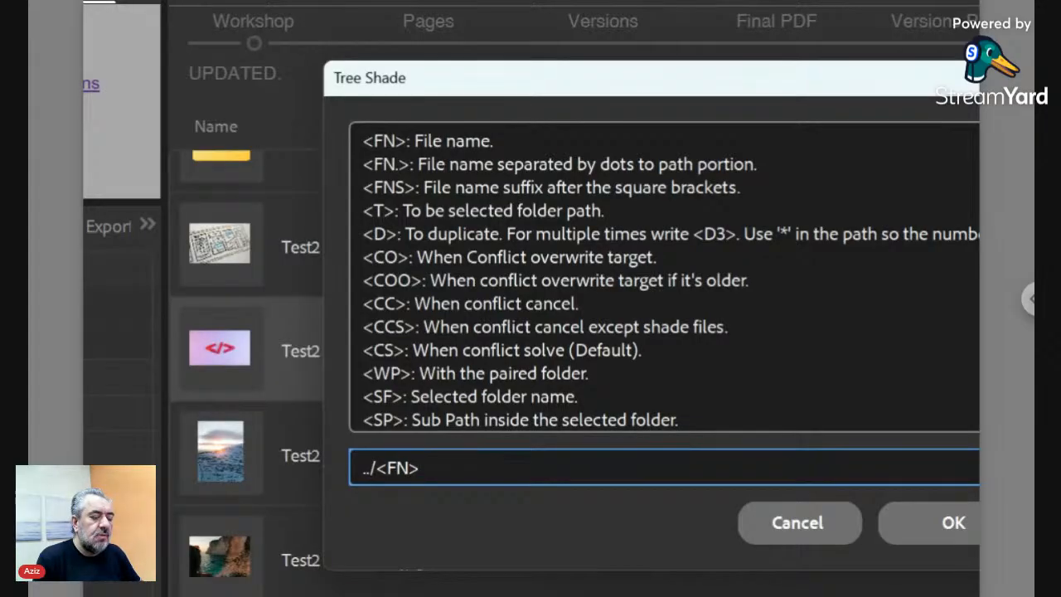
key(ctrl+v)
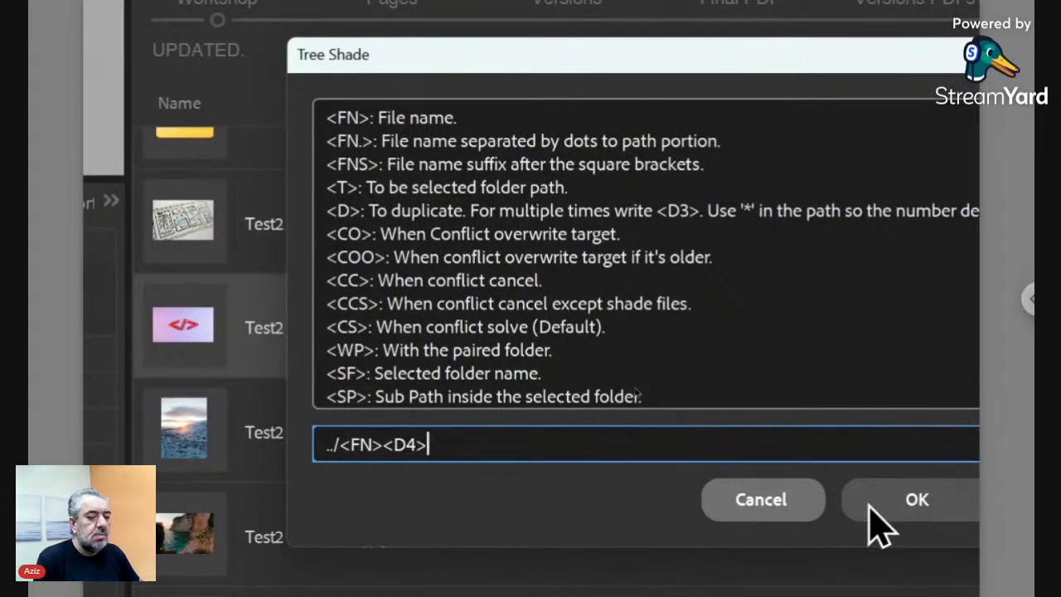
click(870, 505)
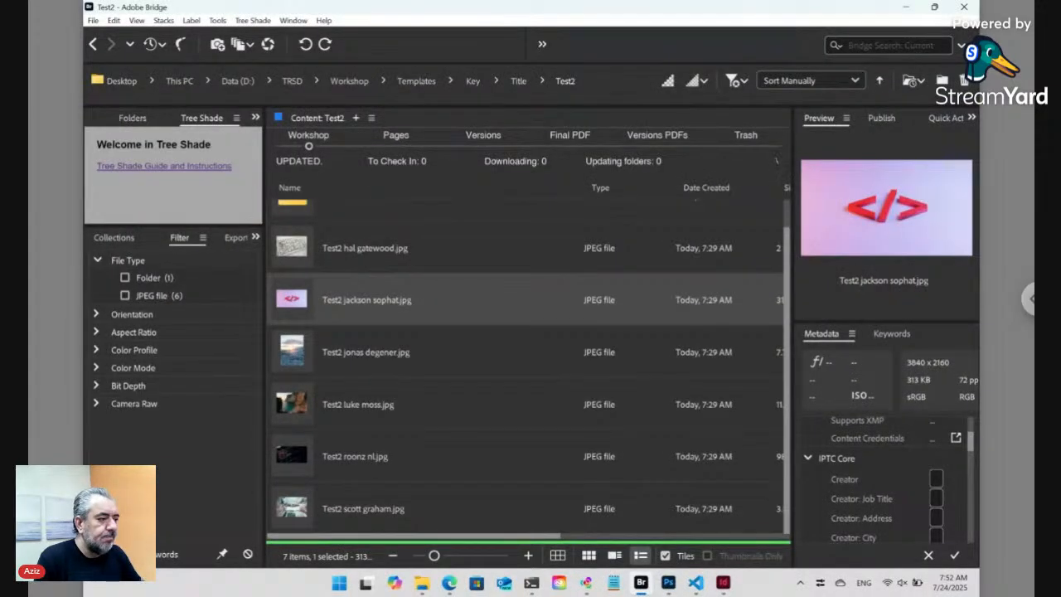
scroll(529, 367, up, 1)
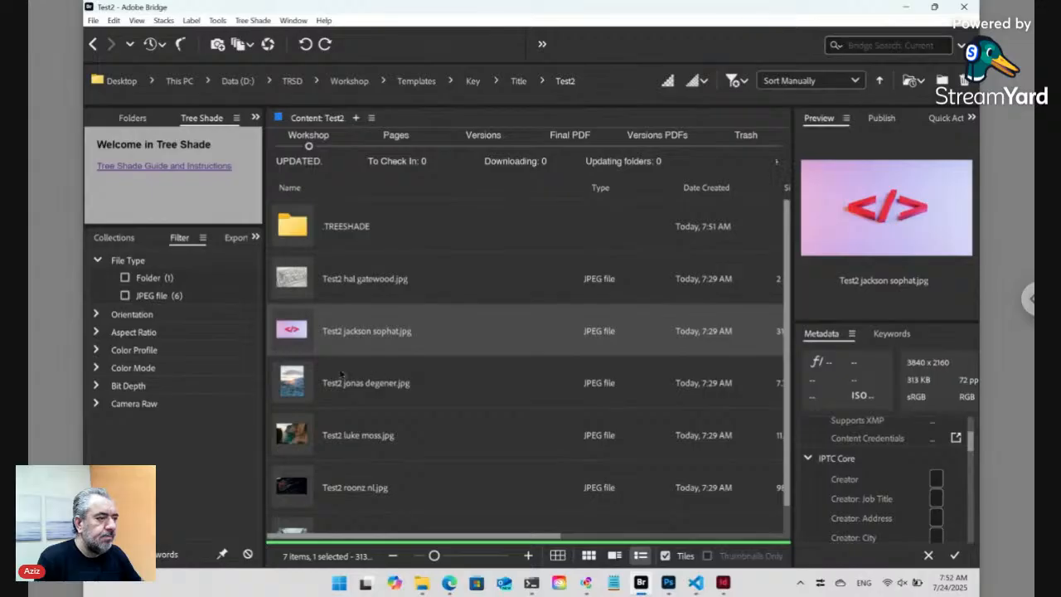
click(306, 392)
click(303, 339)
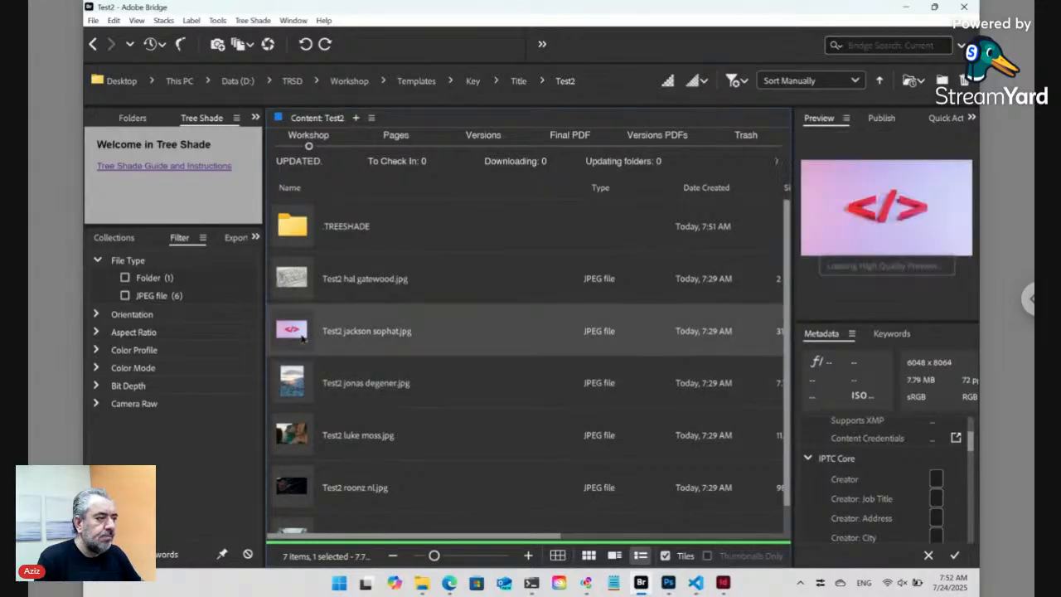
right_click(303, 335)
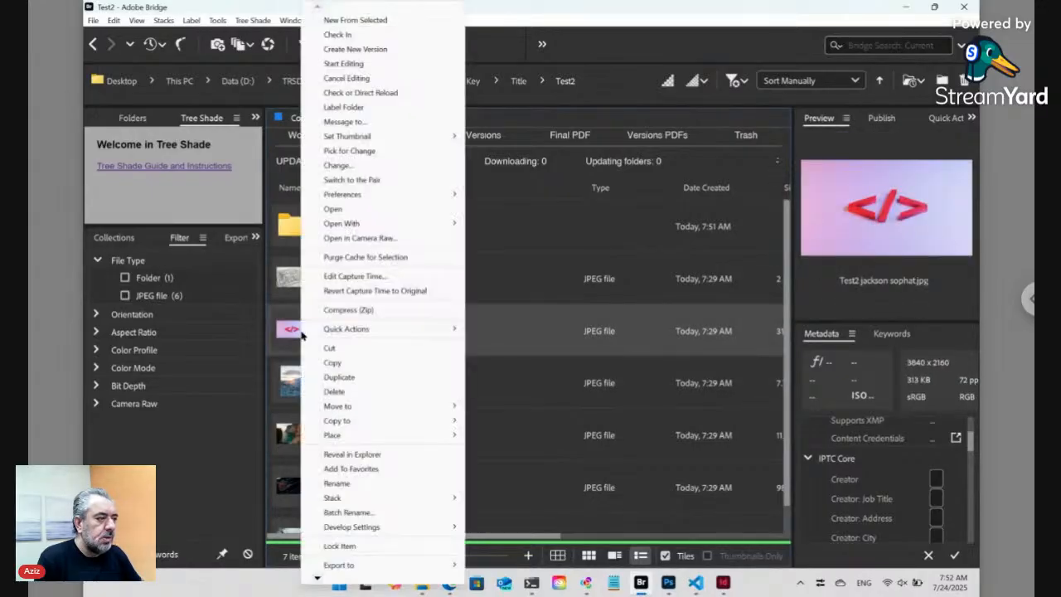
click(335, 165)
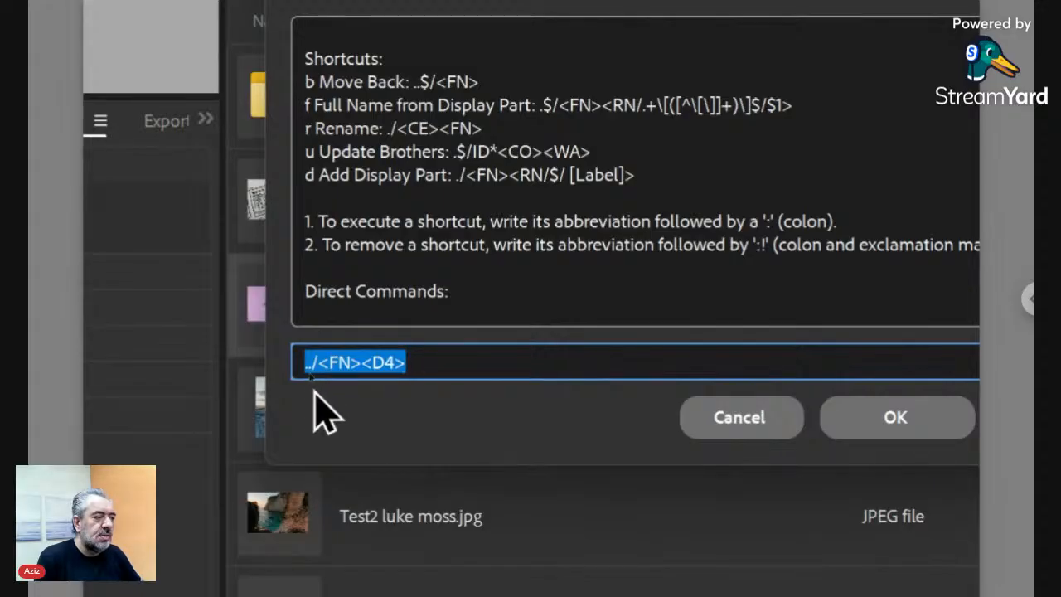
click(688, 419)
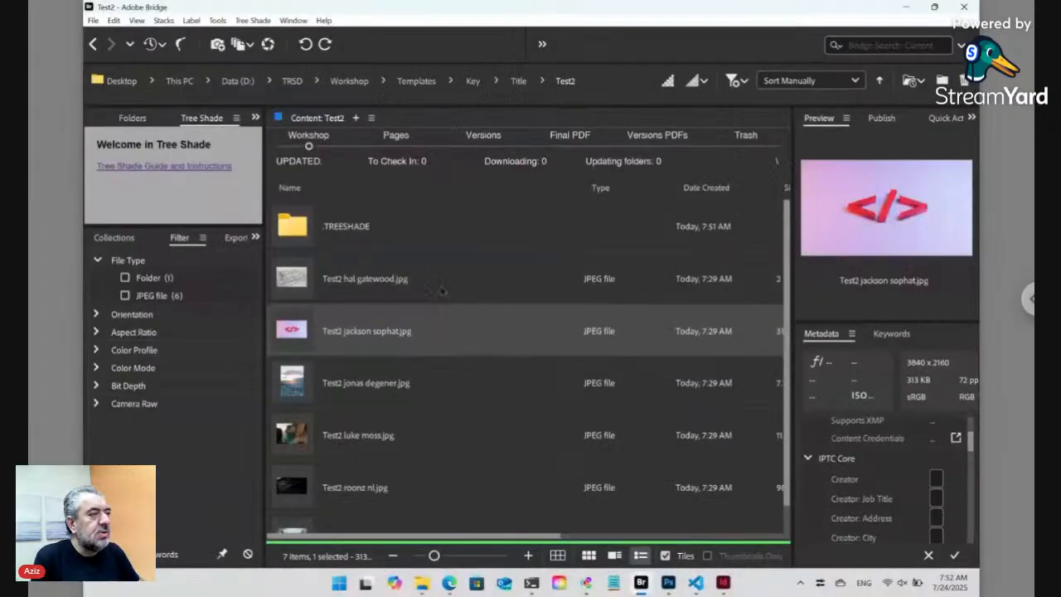
click(518, 81)
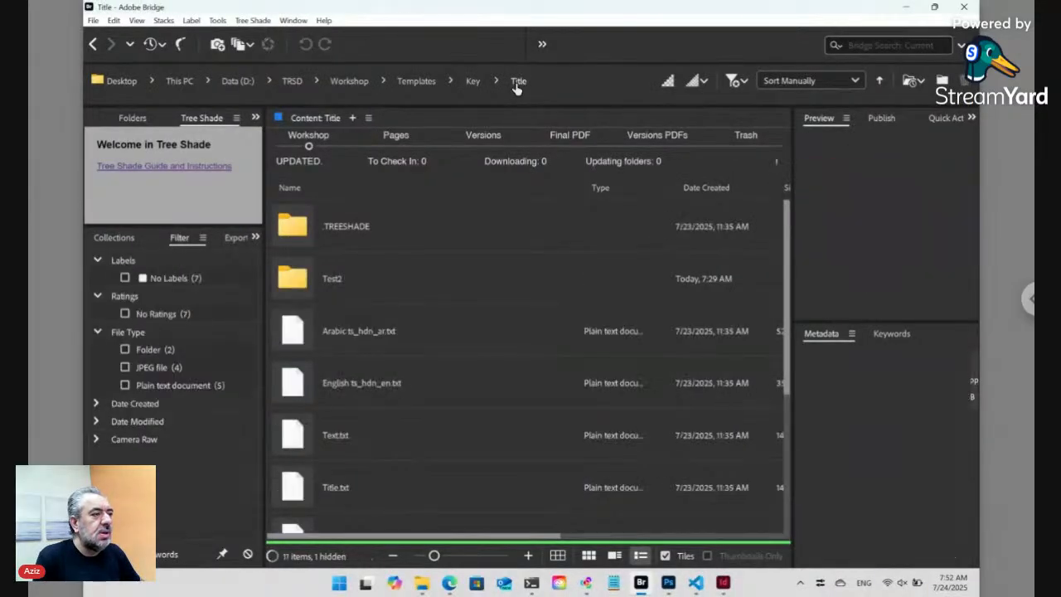
scroll(410, 381, down, 3)
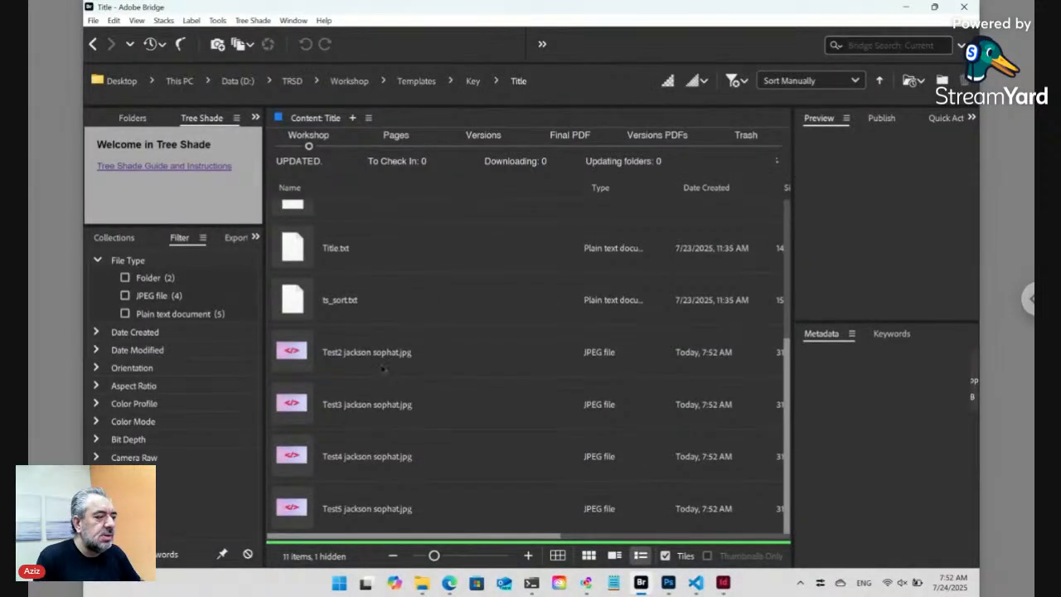
click(386, 371)
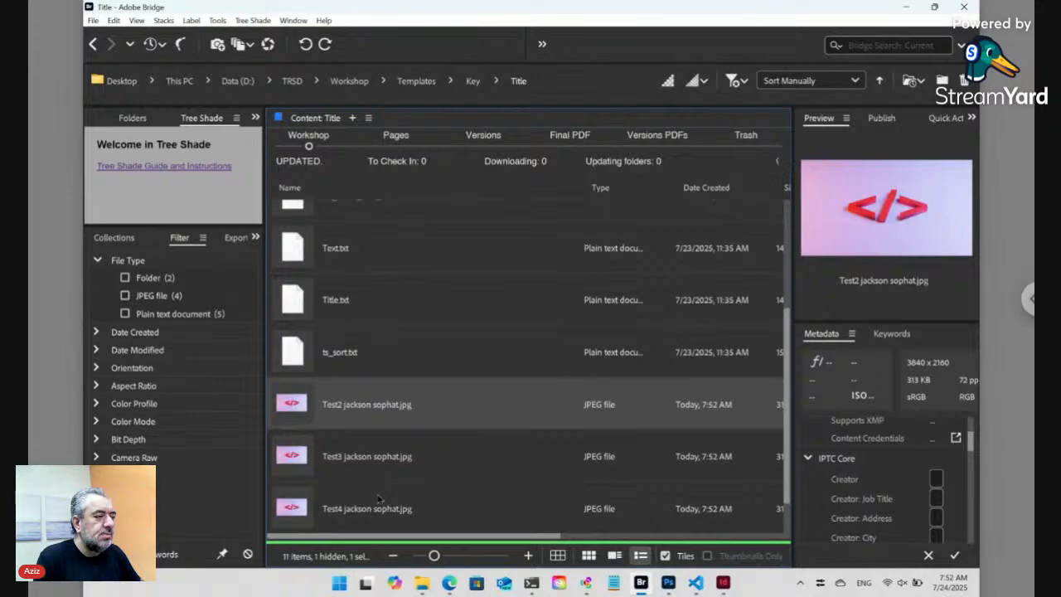
scroll(378, 502, right, 1)
shift+click(381, 507)
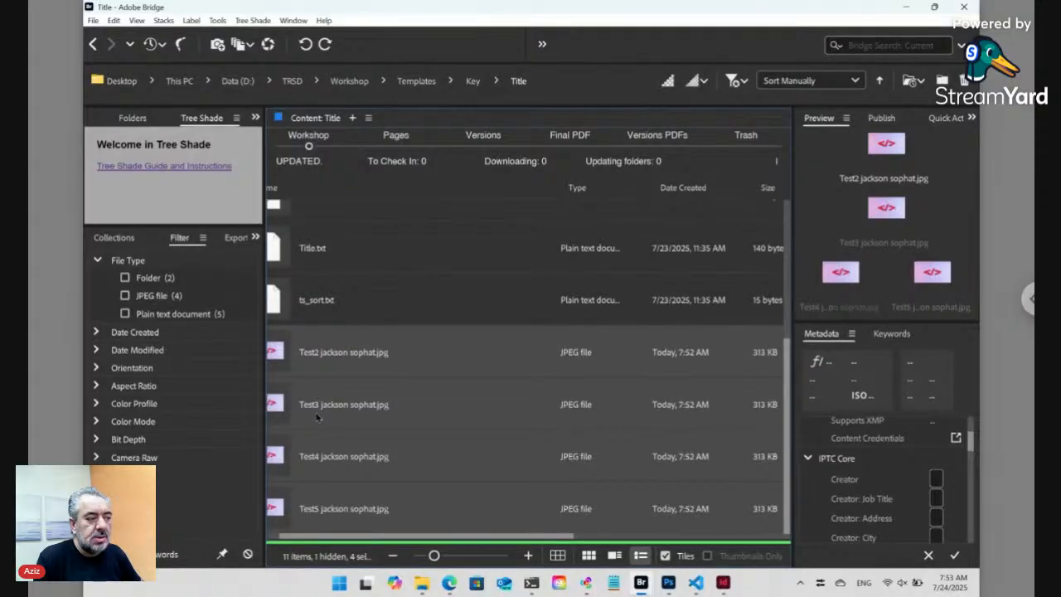
scroll(318, 417, up, 1)
scroll(317, 454, down, 1)
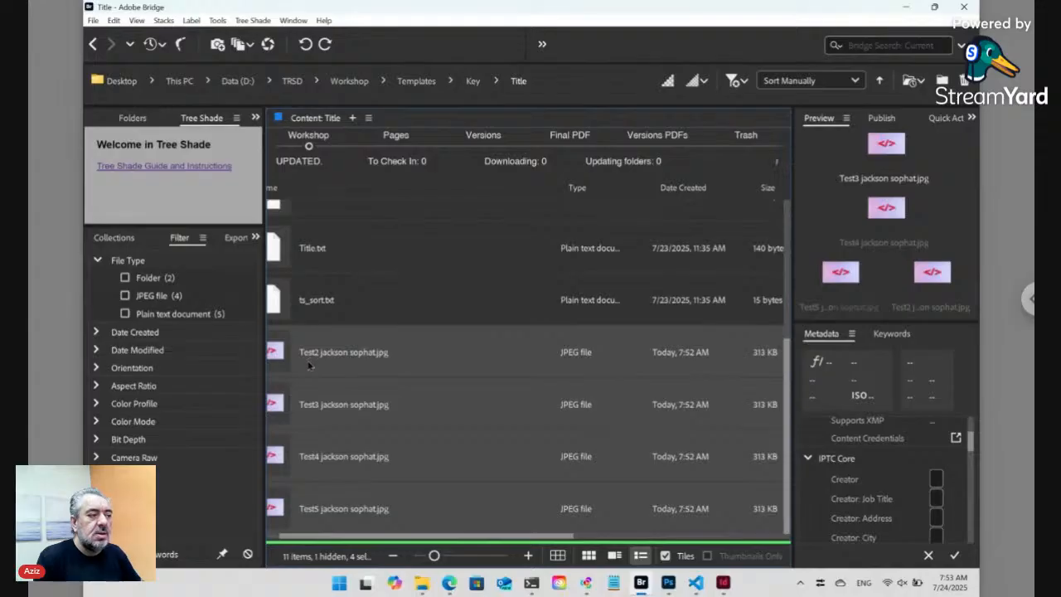
scroll(313, 364, up, 3)
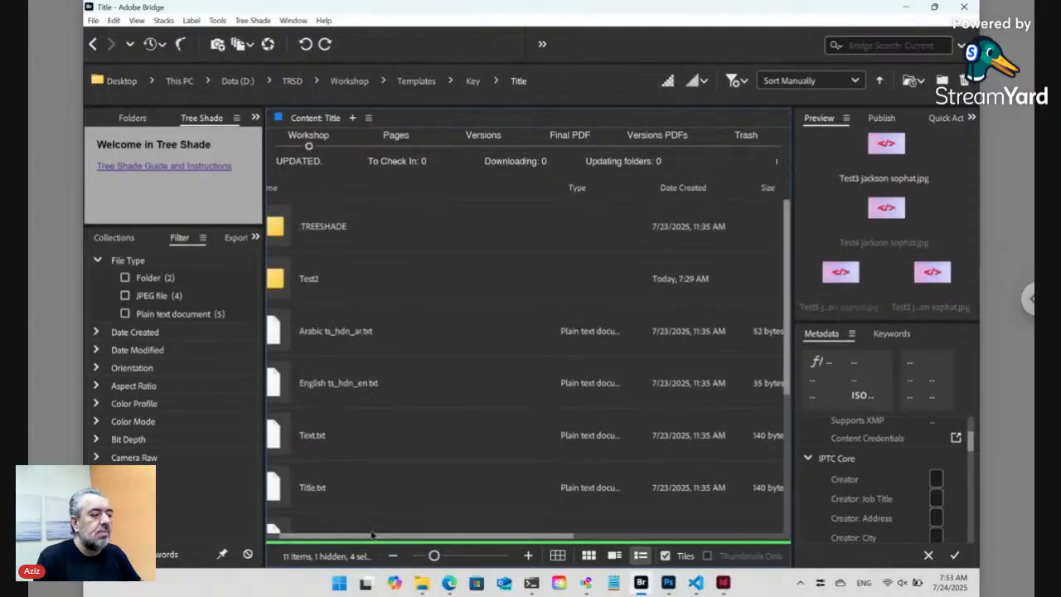
drag(373, 537, 332, 541)
scroll(337, 500, down, 1)
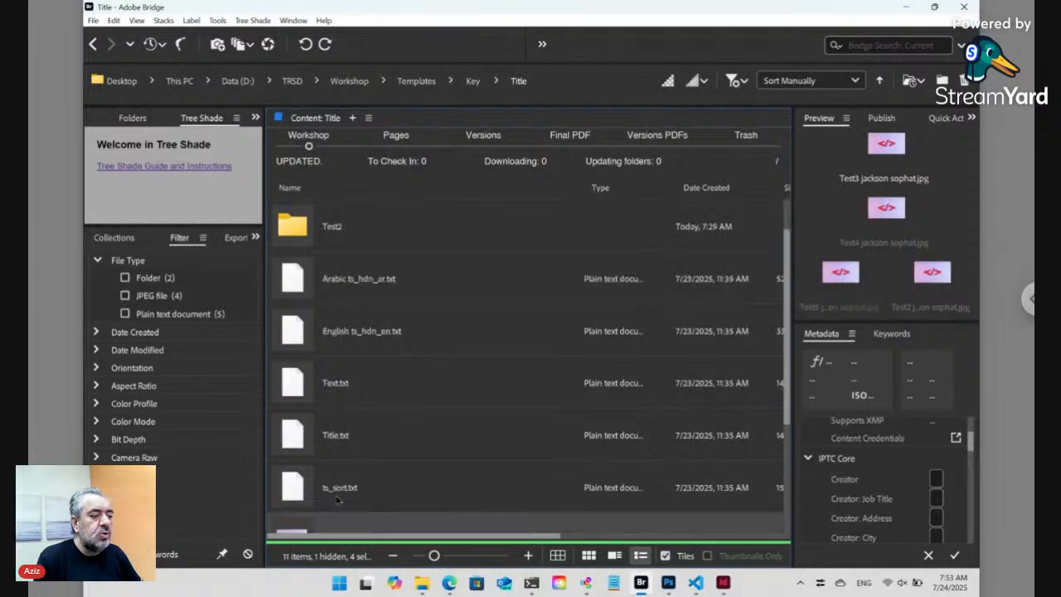
scroll(338, 500, down, 3)
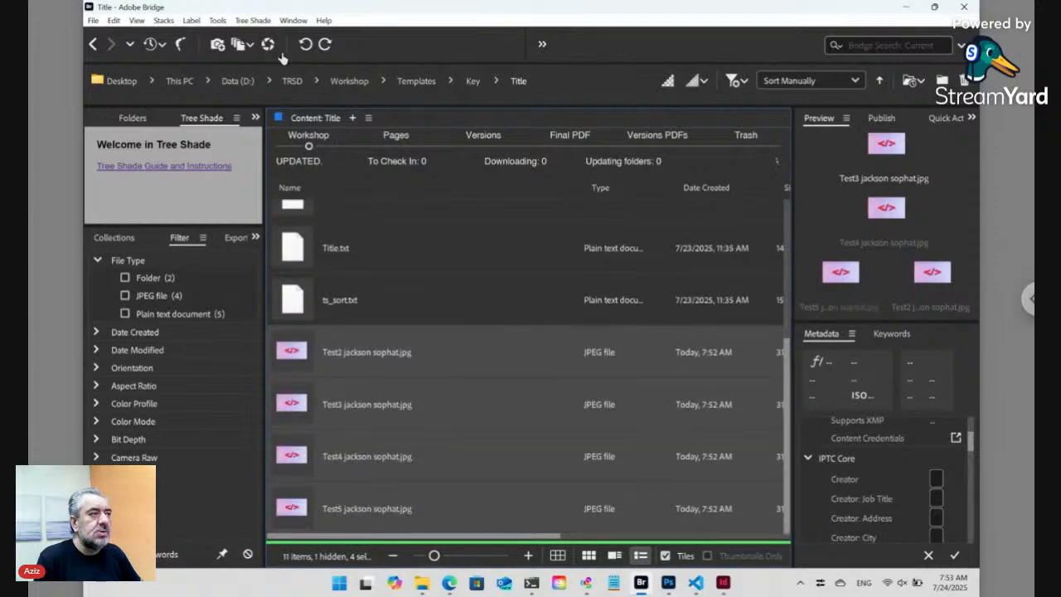
Step: Move the four selected jackson sophat duplicates to the Tree Shade trash, declining to cancel the move
click(252, 21)
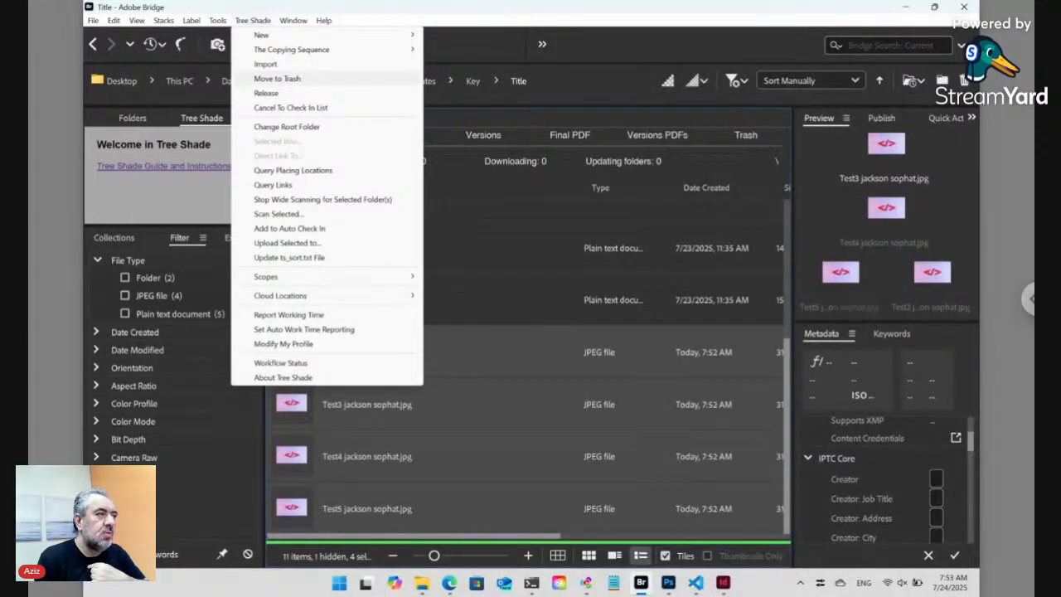
click(277, 78)
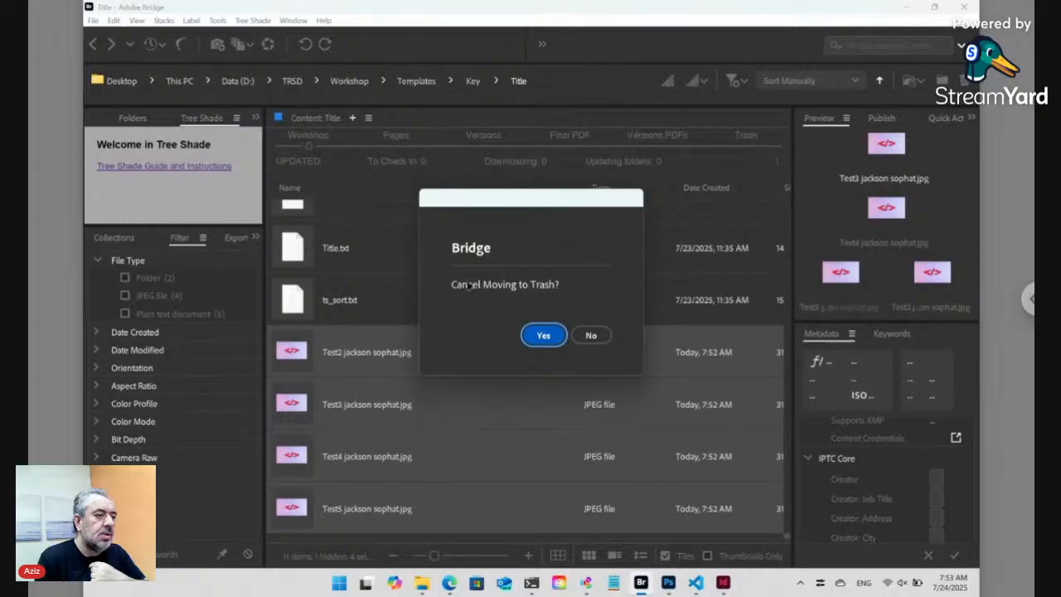
click(592, 336)
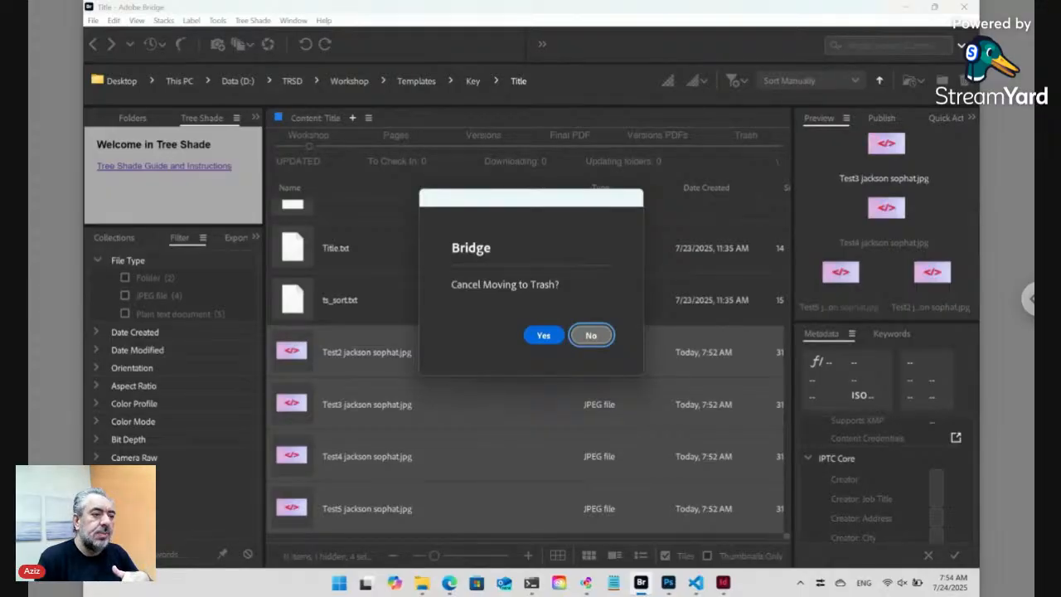
click(591, 334)
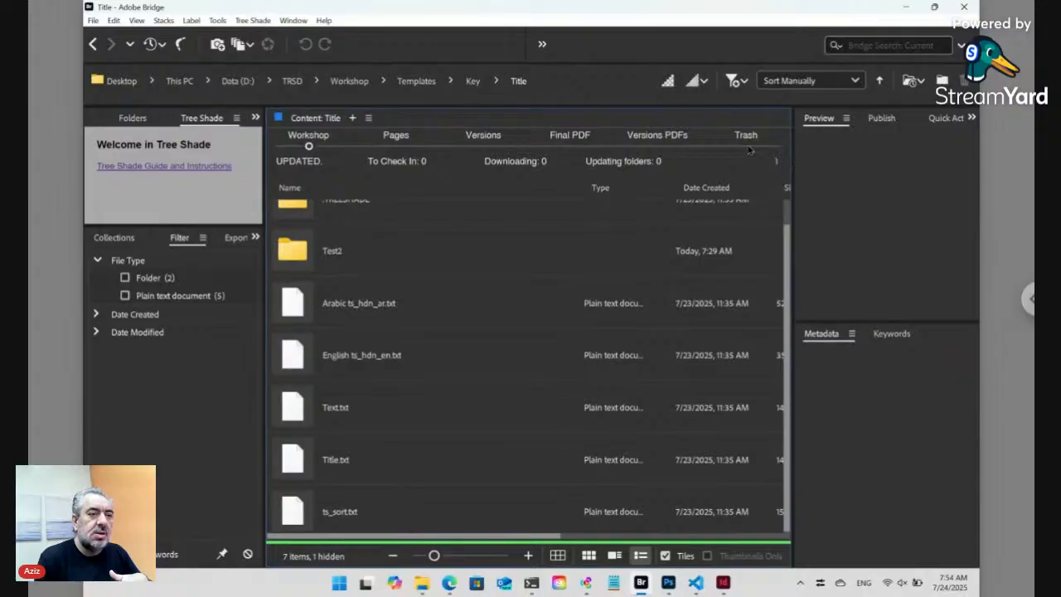
Step: Examine the trashed duplicates in the Title folder's Trash view and compare it with the Workshop view
click(745, 134)
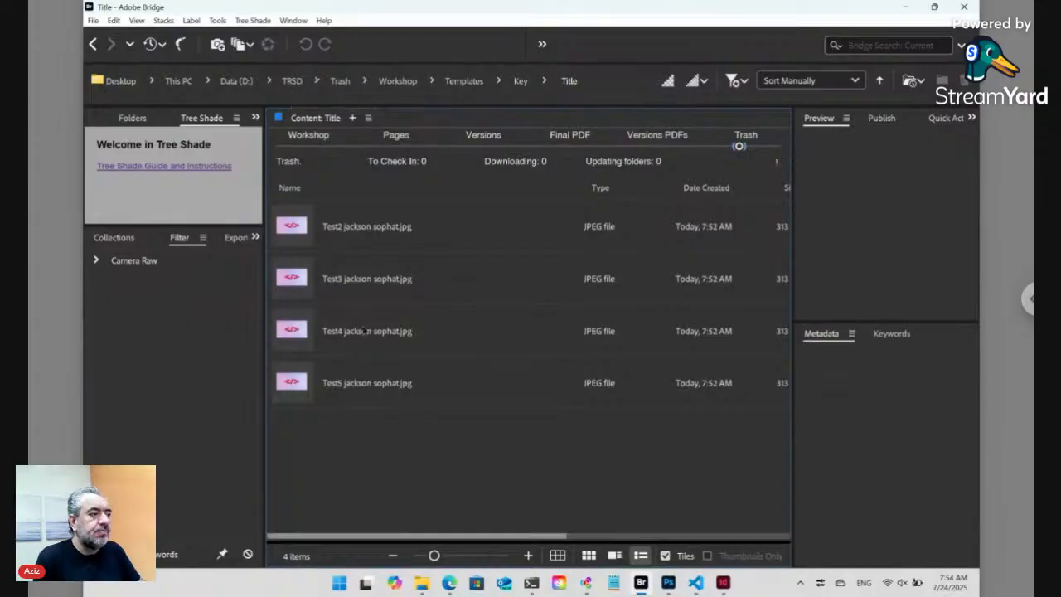
click(385, 378)
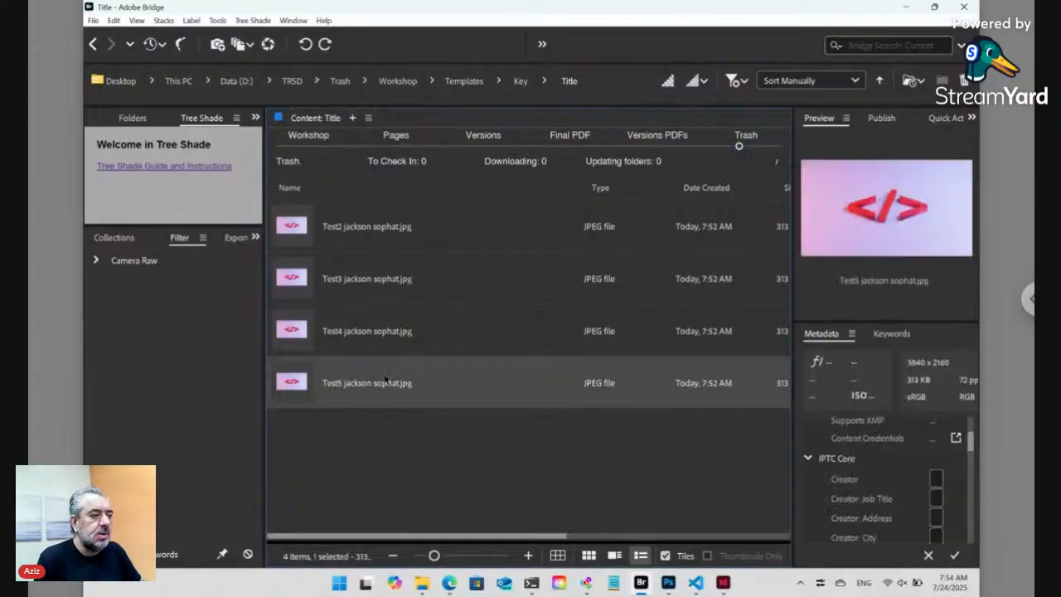
click(310, 147)
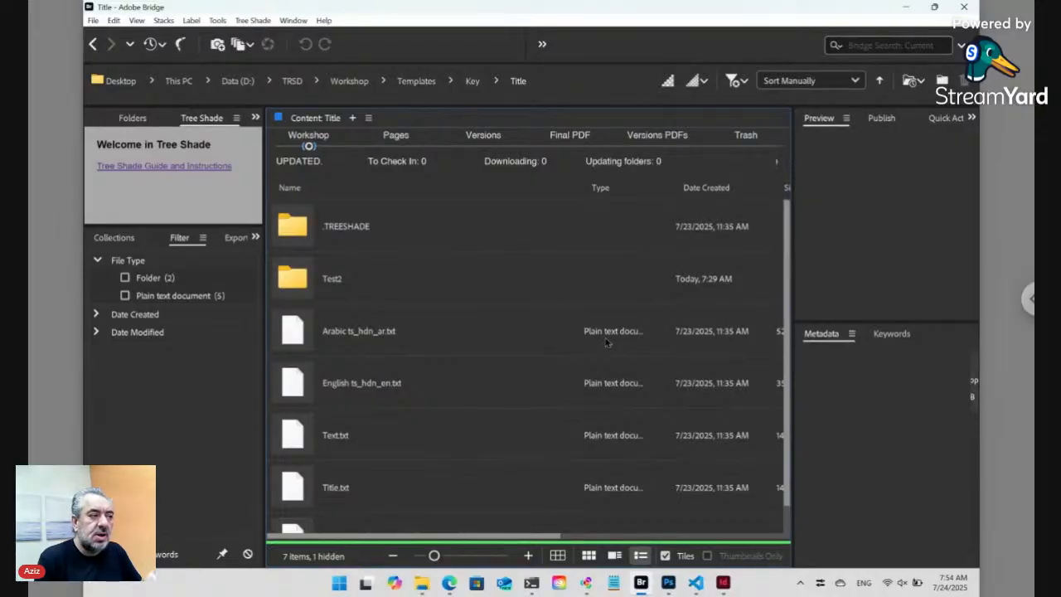
click(746, 147)
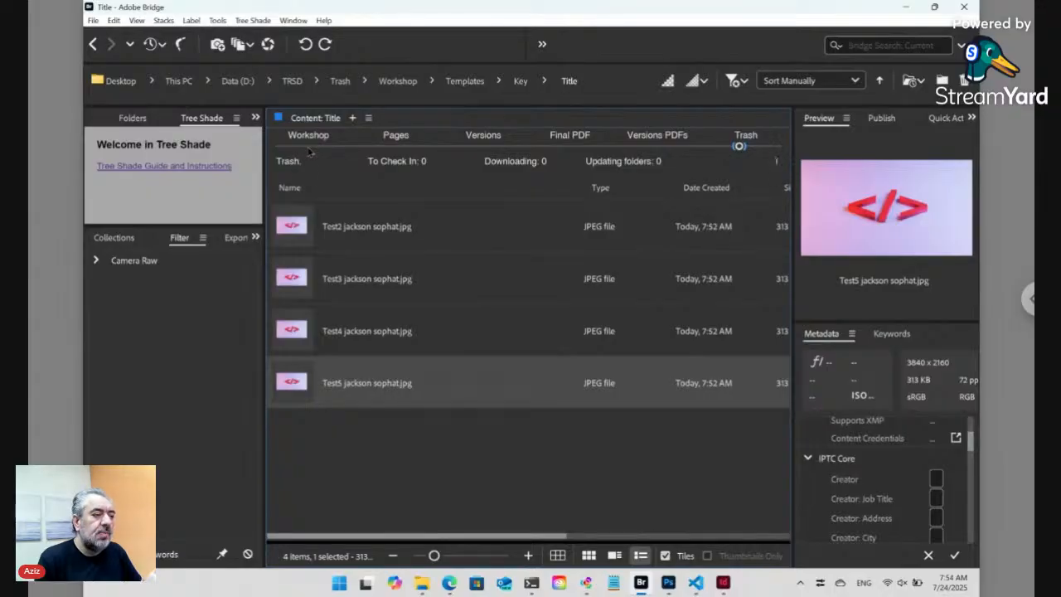
click(295, 332)
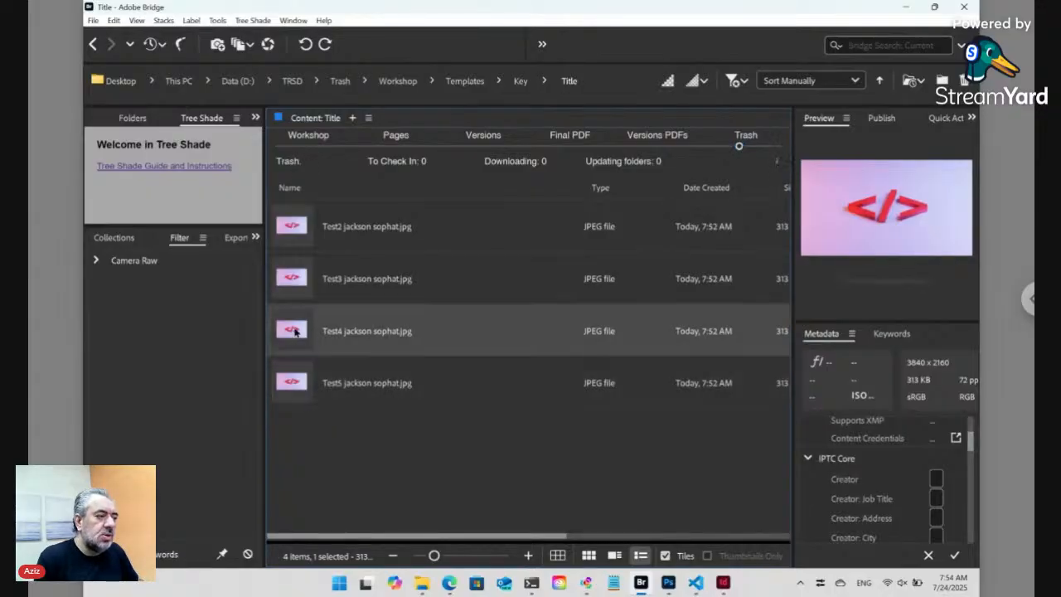
Step: Compare the Title folder's Trash, Versions and Workshop views, checking the trashed duplicates and Text.txt
ctrl+click(297, 380)
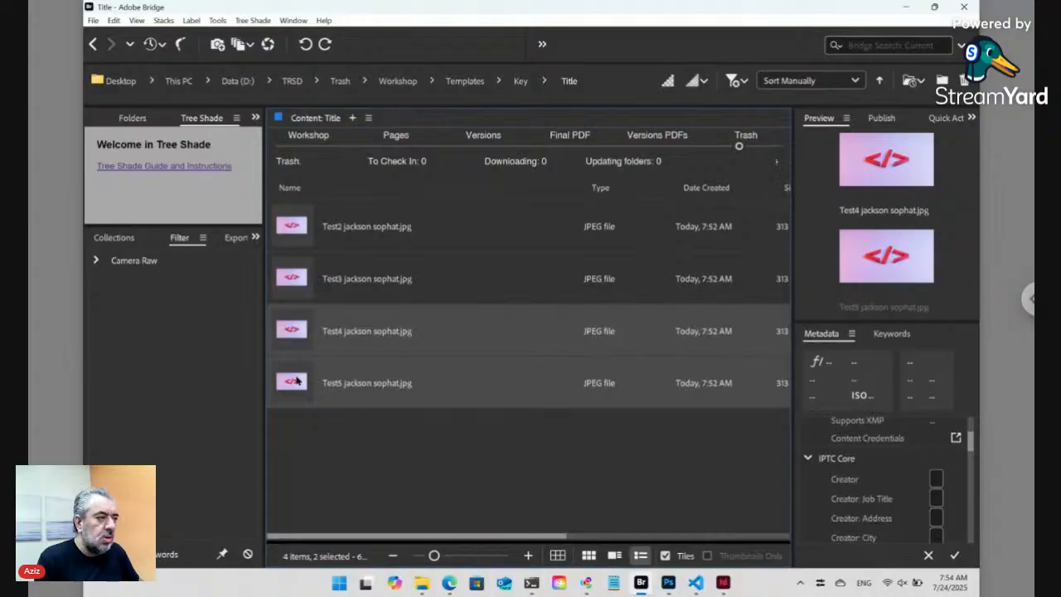
click(309, 148)
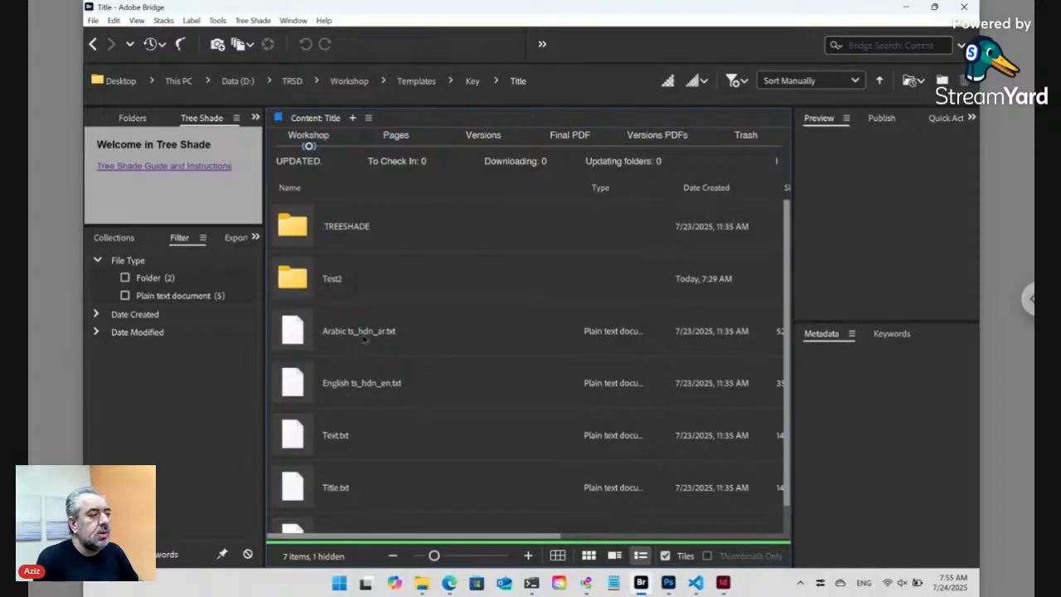
click(358, 437)
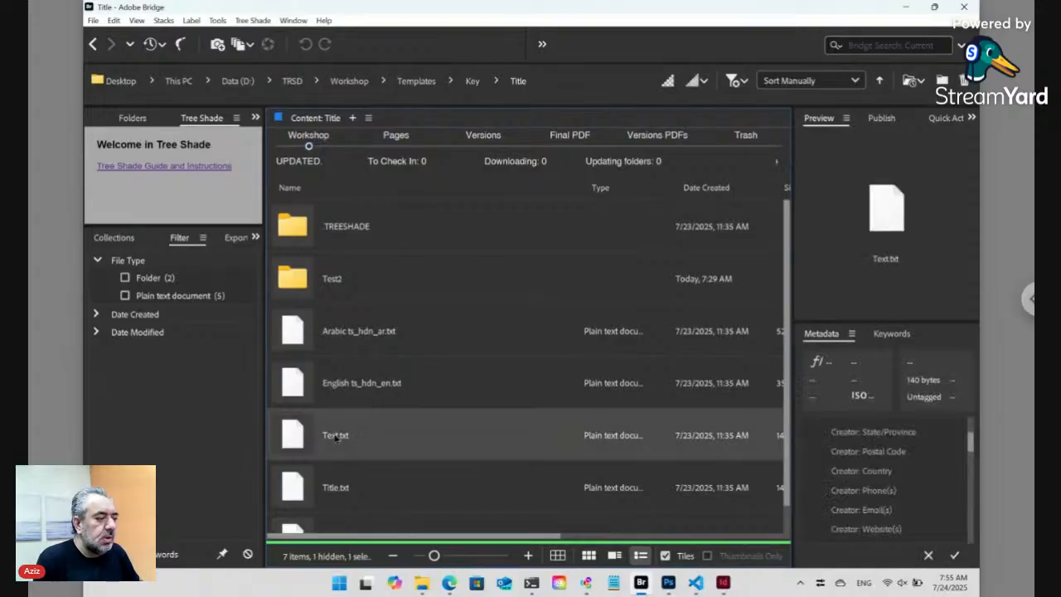
click(486, 146)
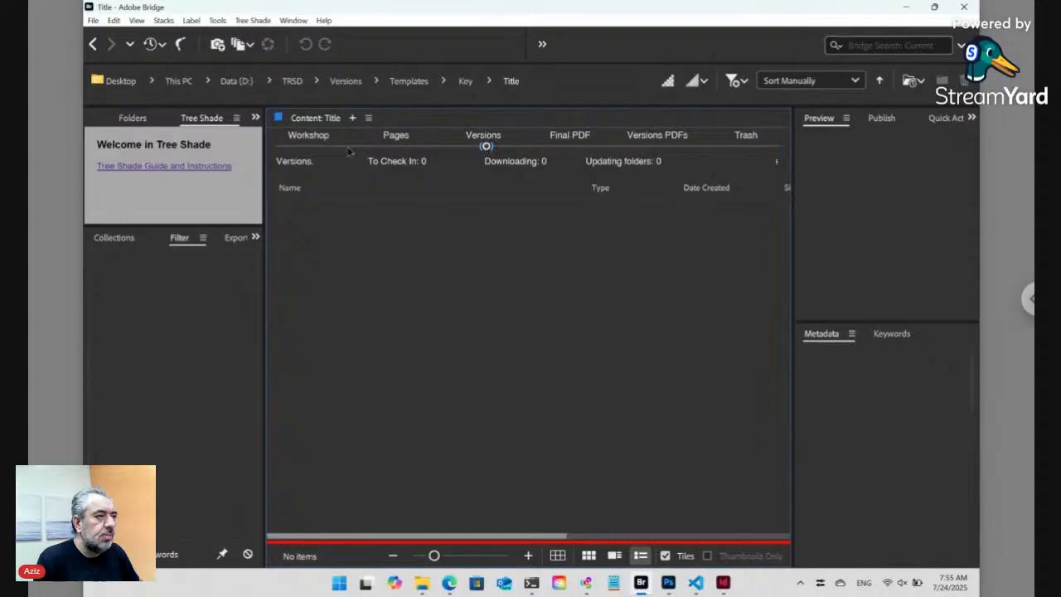
click(309, 146)
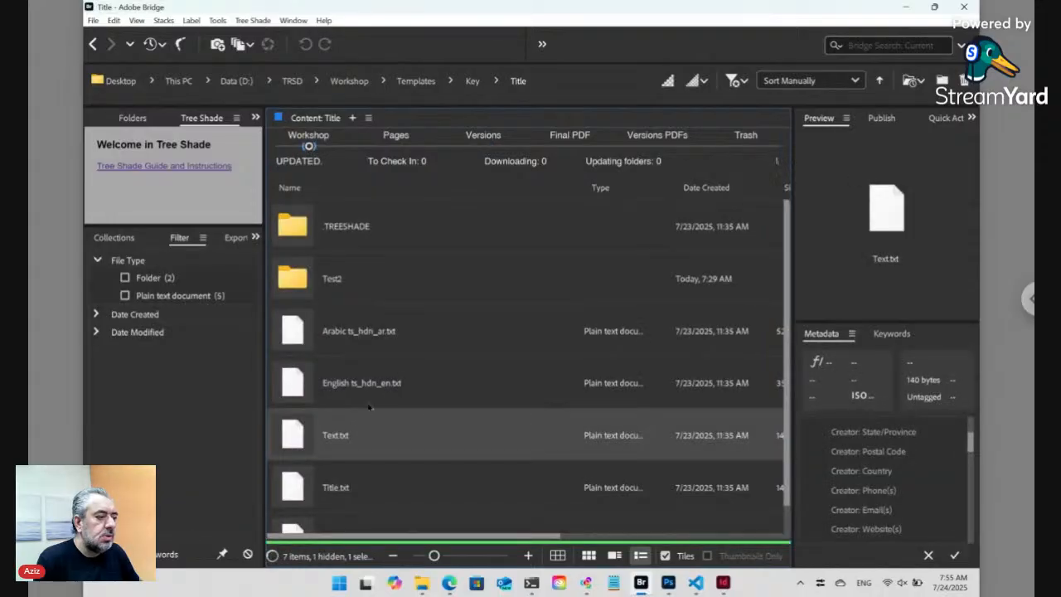
scroll(369, 407, down, 1)
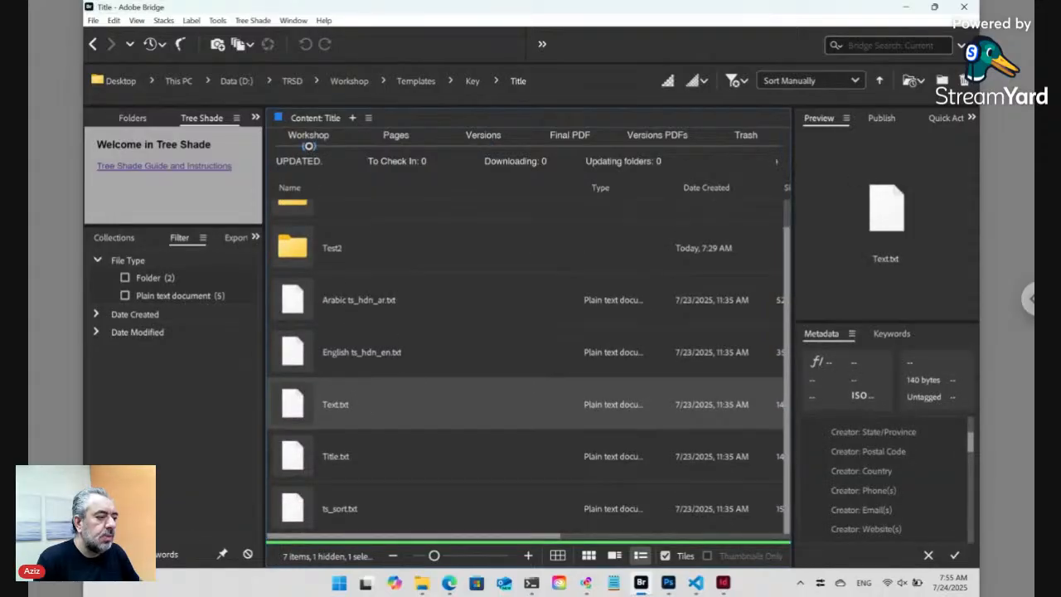
scroll(366, 317, up, 1)
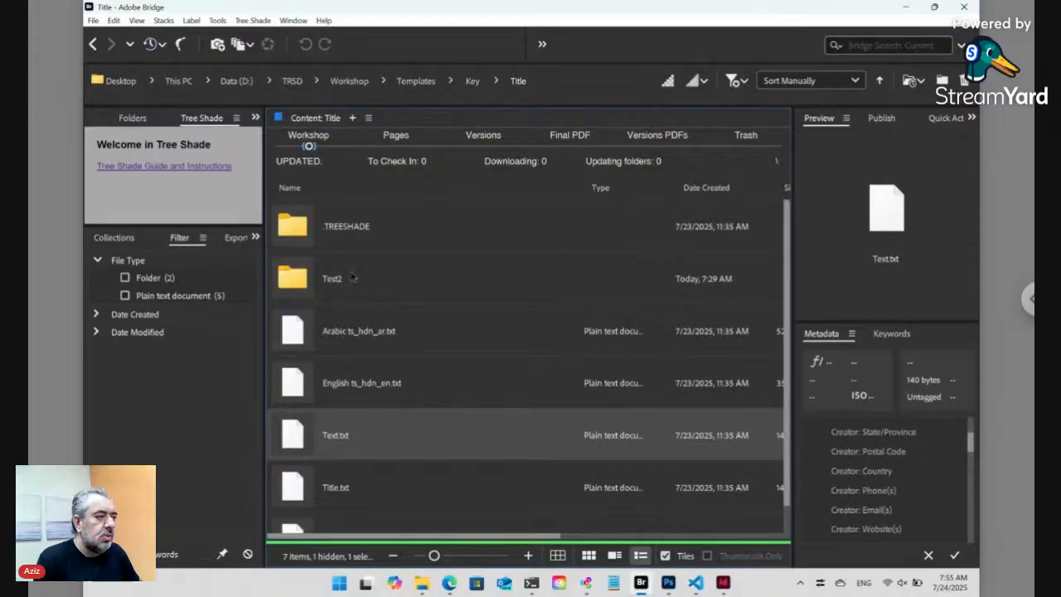
double_click(352, 277)
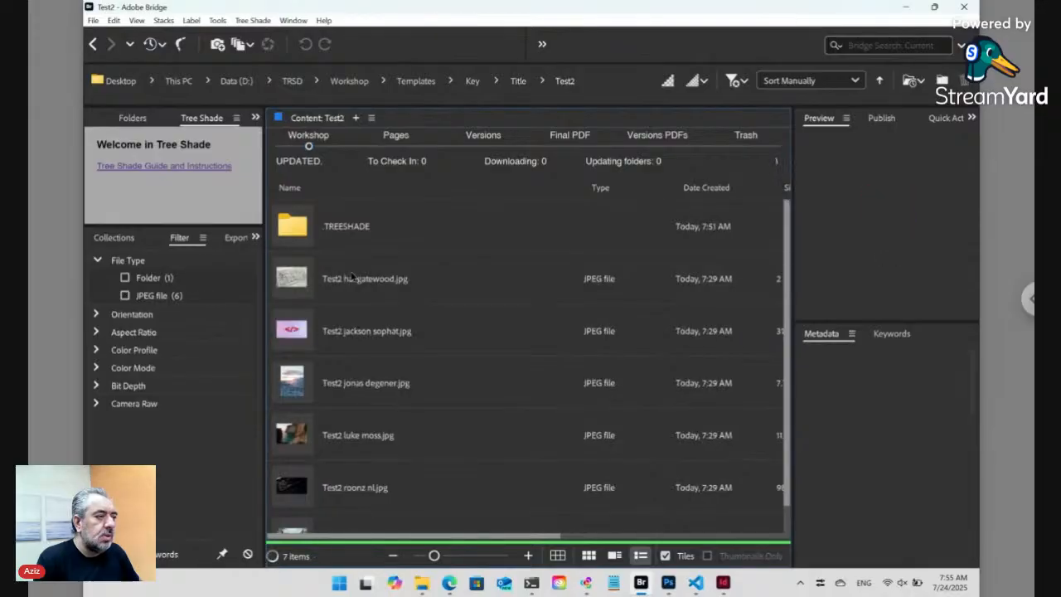
click(297, 382)
right_click(295, 380)
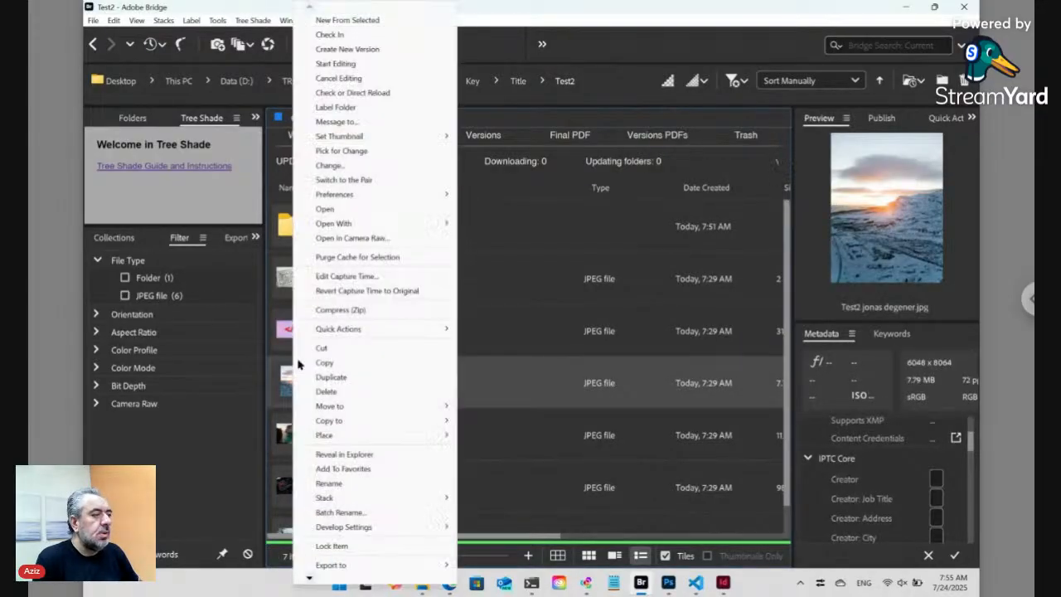
click(347, 168)
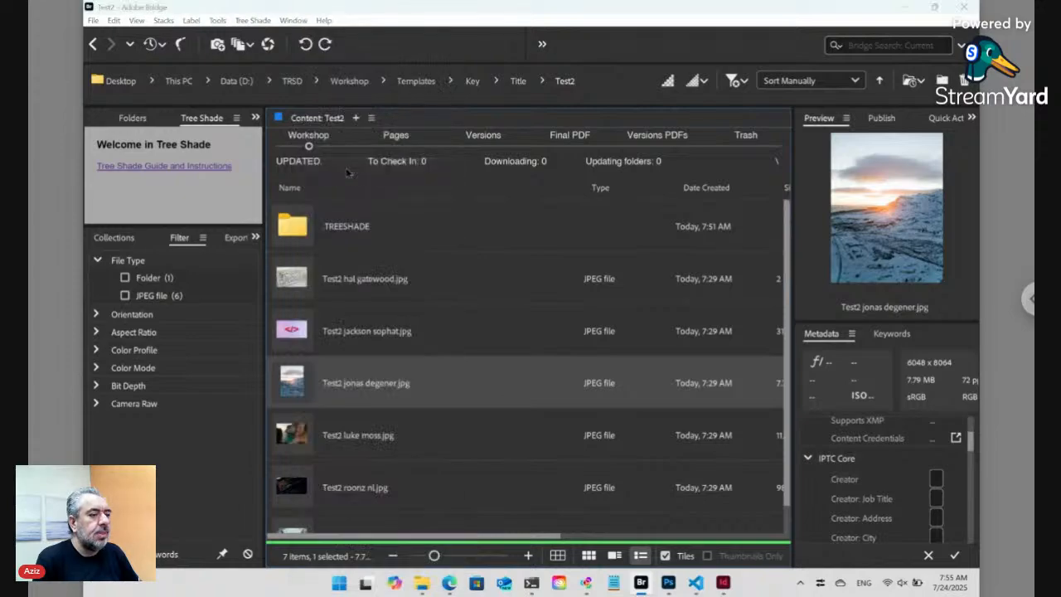
Step: Examine the conflict codes <CO> through <CS> and the paired-folder code <WP> in the Change instructions
drag(757, 213, 756, 272)
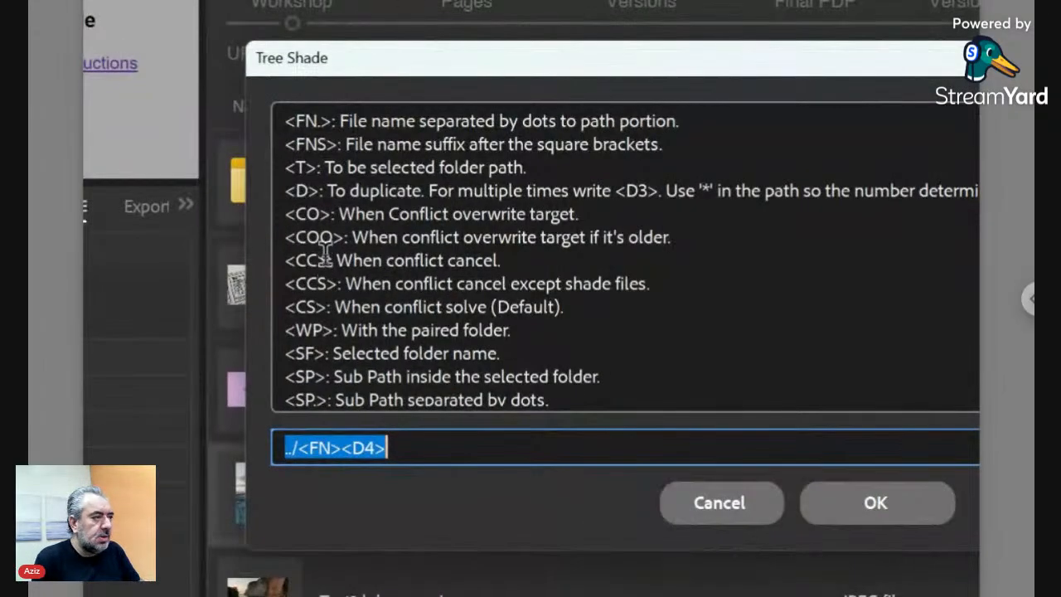
drag(286, 214, 620, 303)
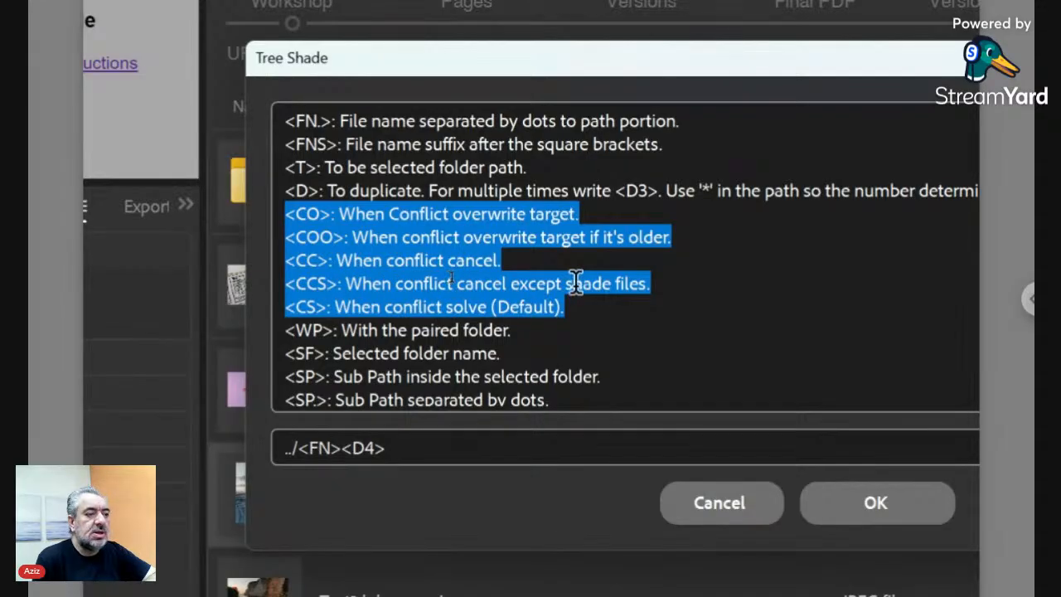
click(689, 284)
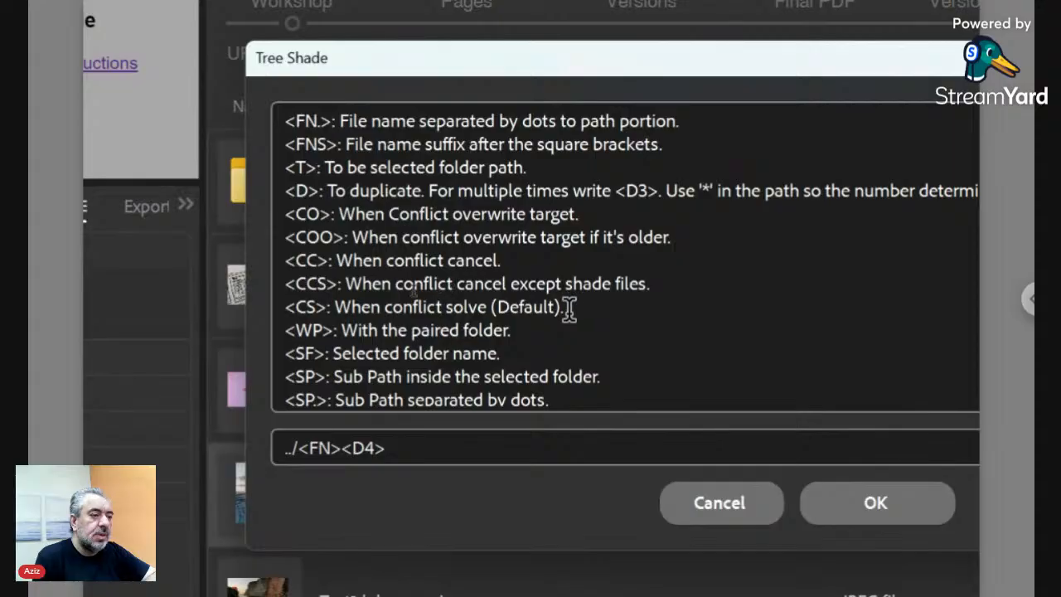
drag(572, 305, 277, 307)
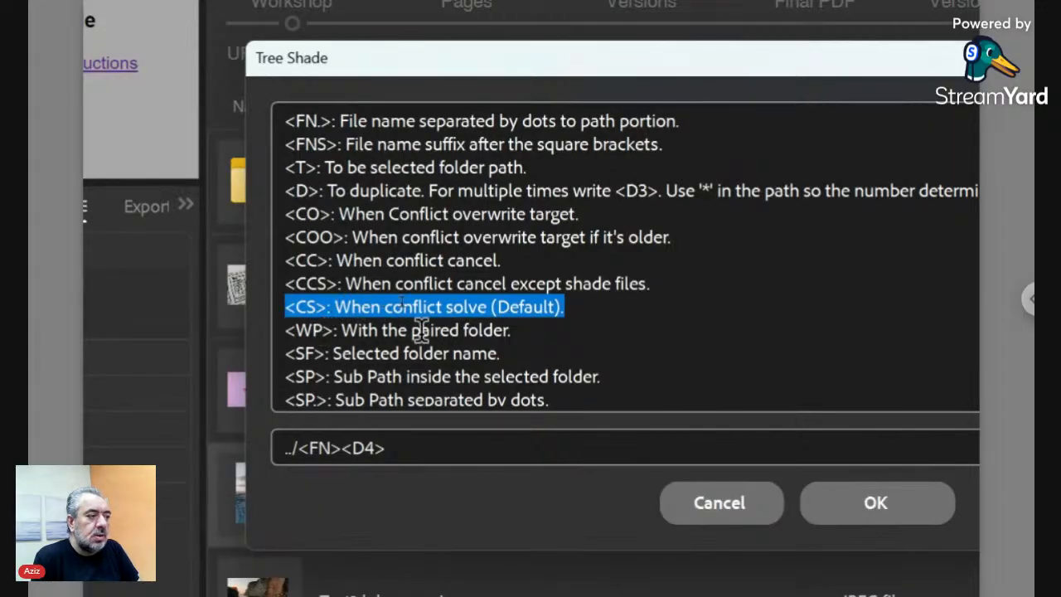
drag(543, 332, 287, 330)
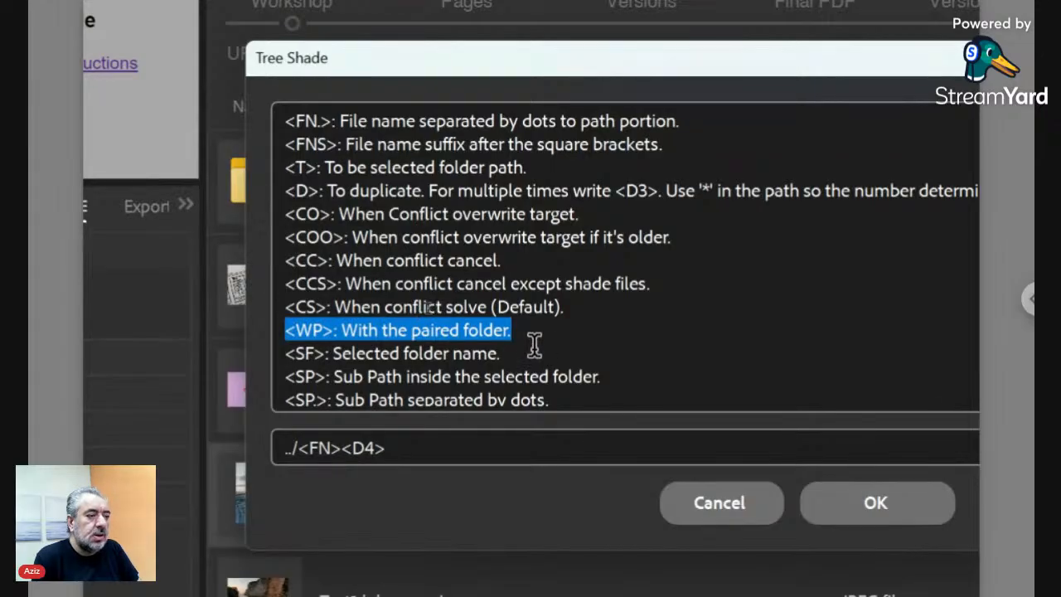
Step: Read the Change codes for the selected folder name and sub path, <SF> and <SP>, and the folder codes listed after them
scroll(527, 341, down, 1)
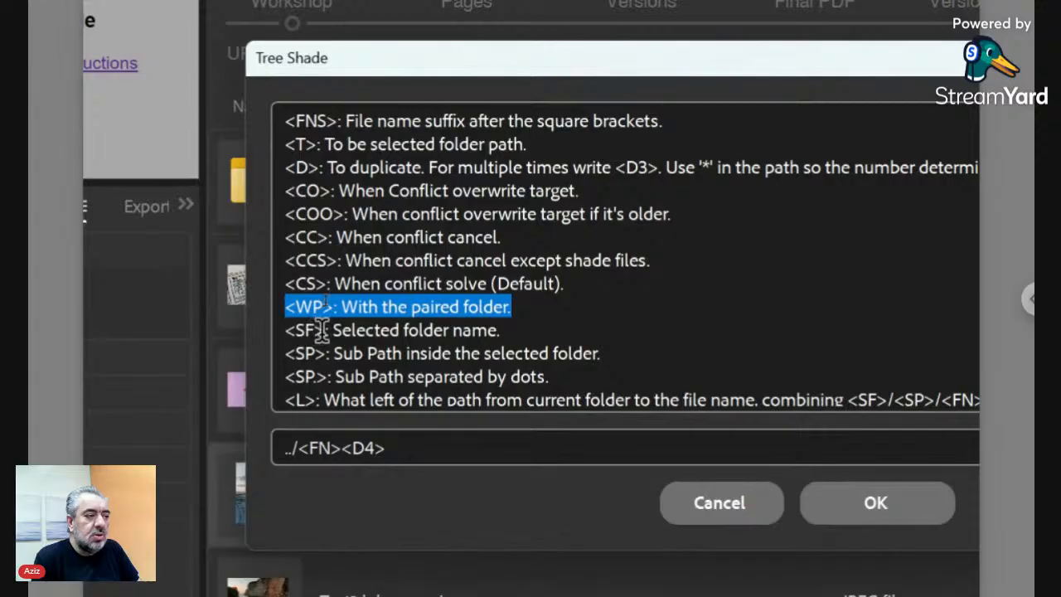
drag(328, 330, 274, 332)
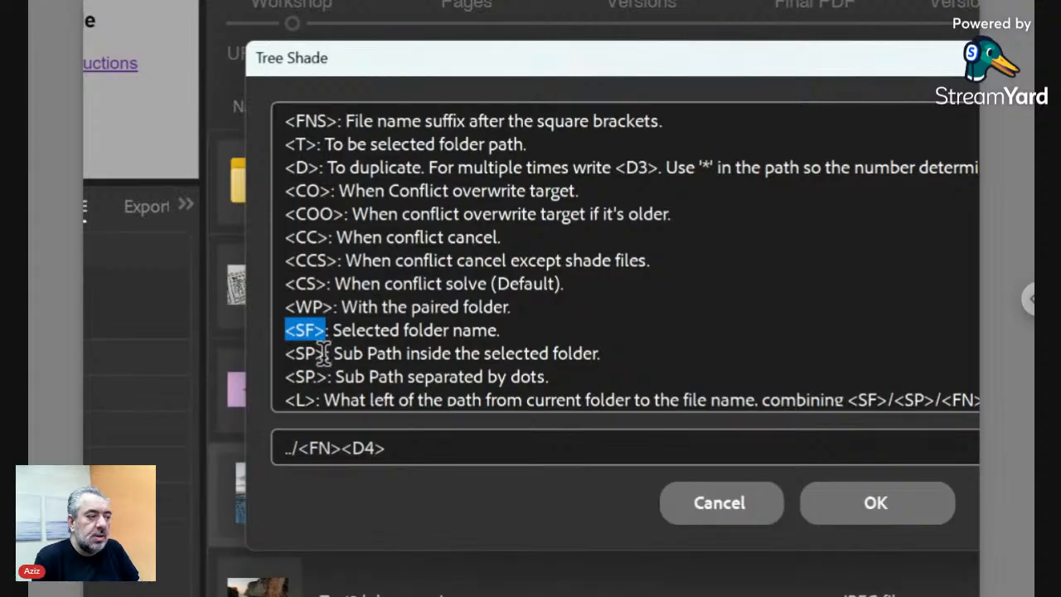
drag(328, 353, 281, 355)
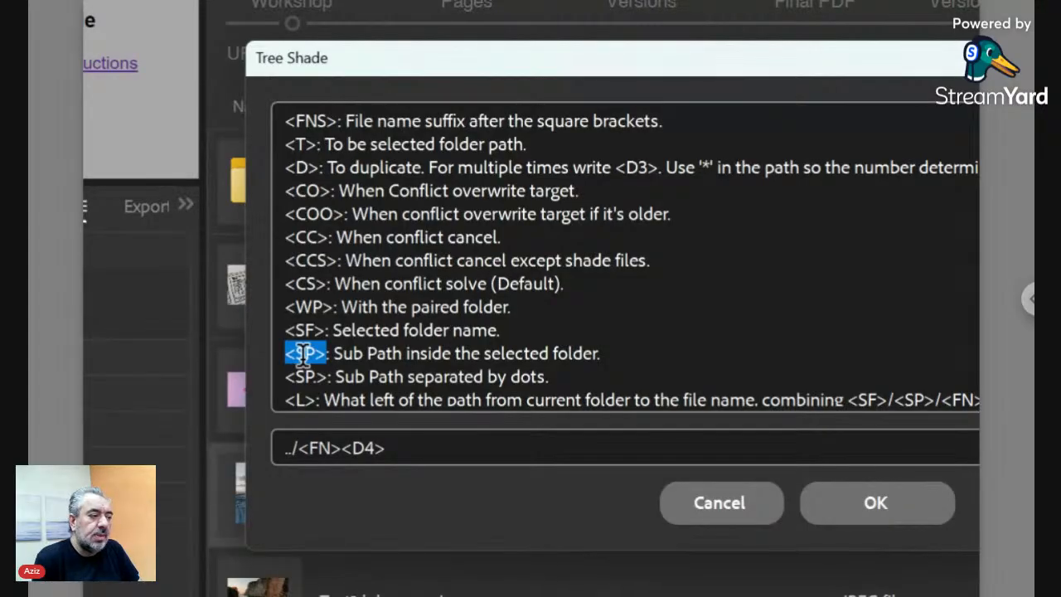
scroll(303, 355, down, 2)
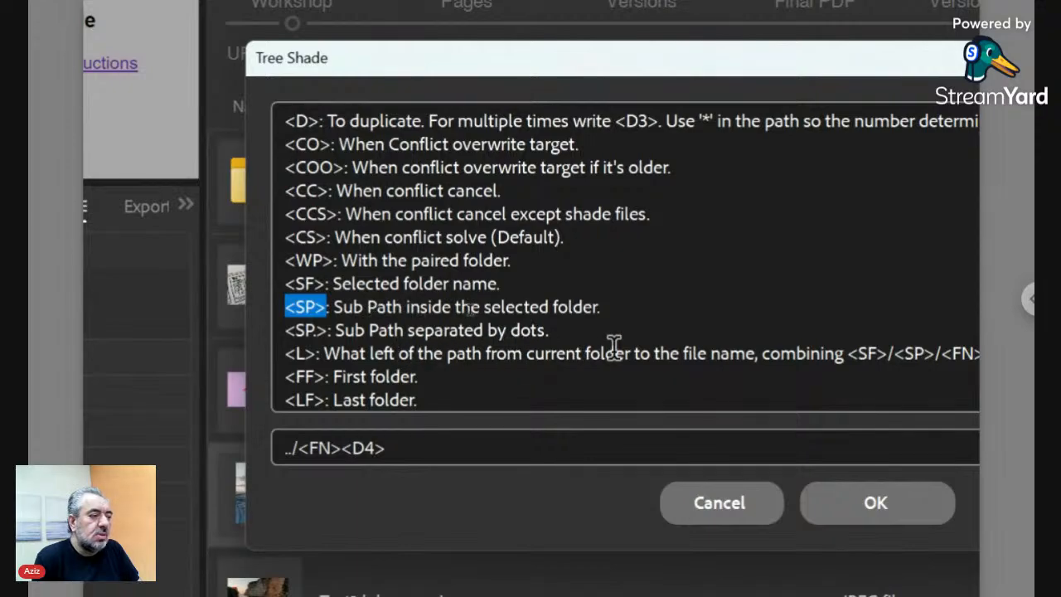
scroll(615, 347, down, 2)
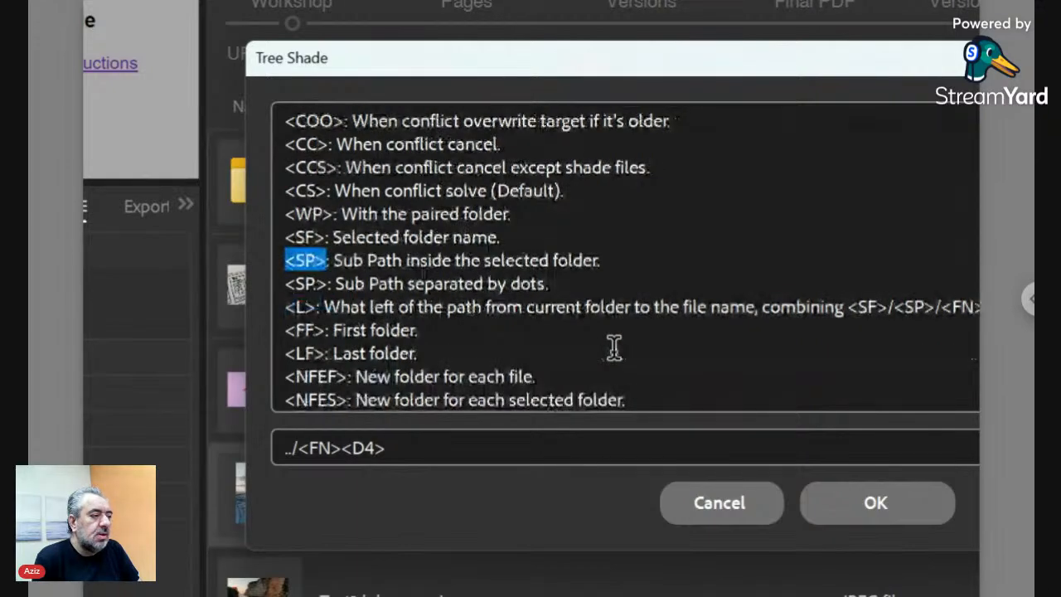
scroll(379, 351, down, 3)
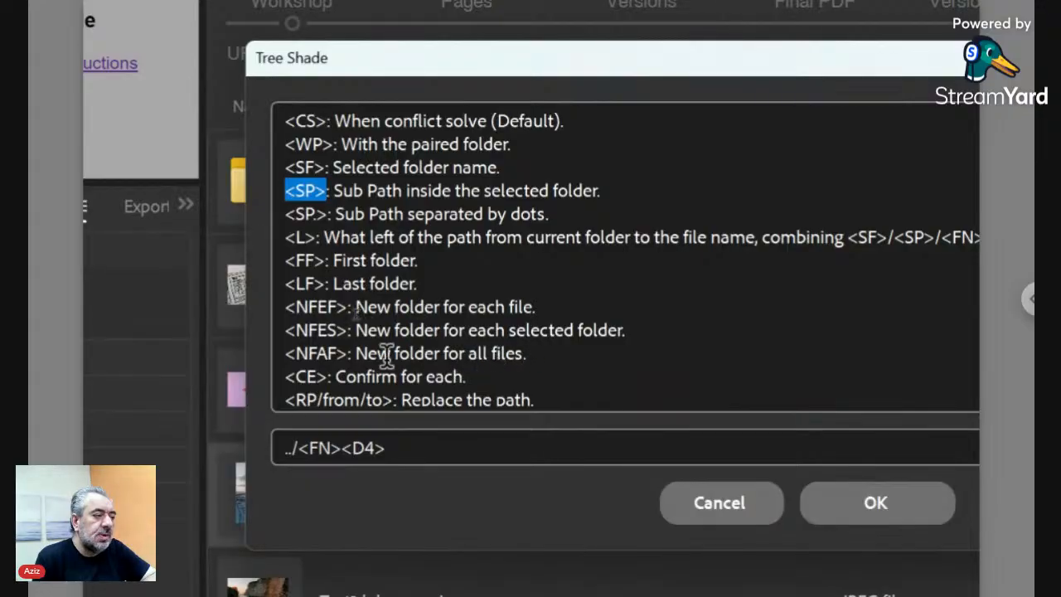
Step: Review the new-folder code <NFAF>, the confirmation code <CE> and the replacement codes <RN/from/to> and <RE/from/to>
drag(349, 354, 283, 353)
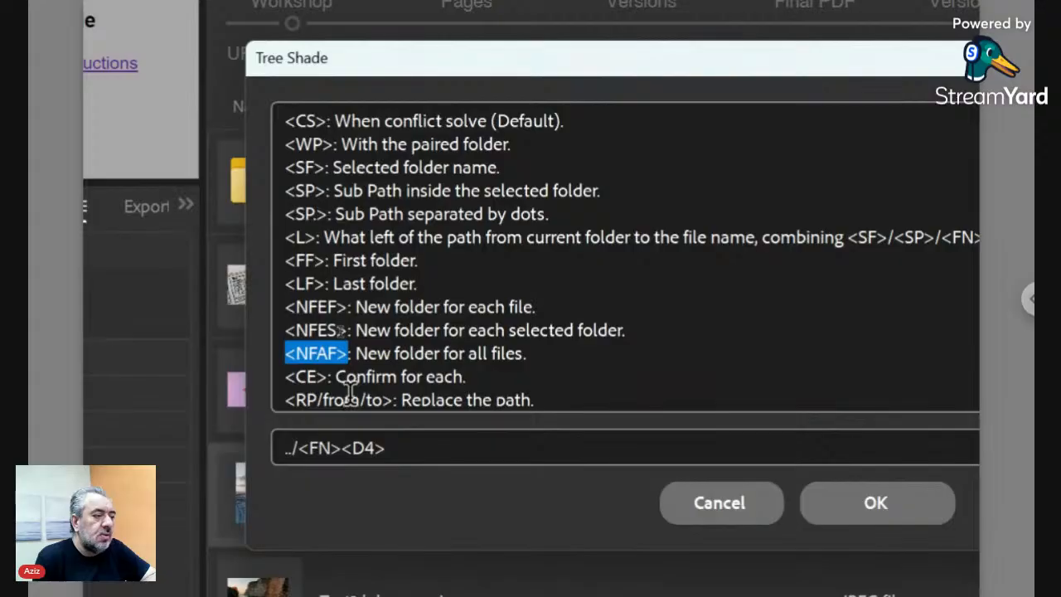
scroll(379, 383, down, 1)
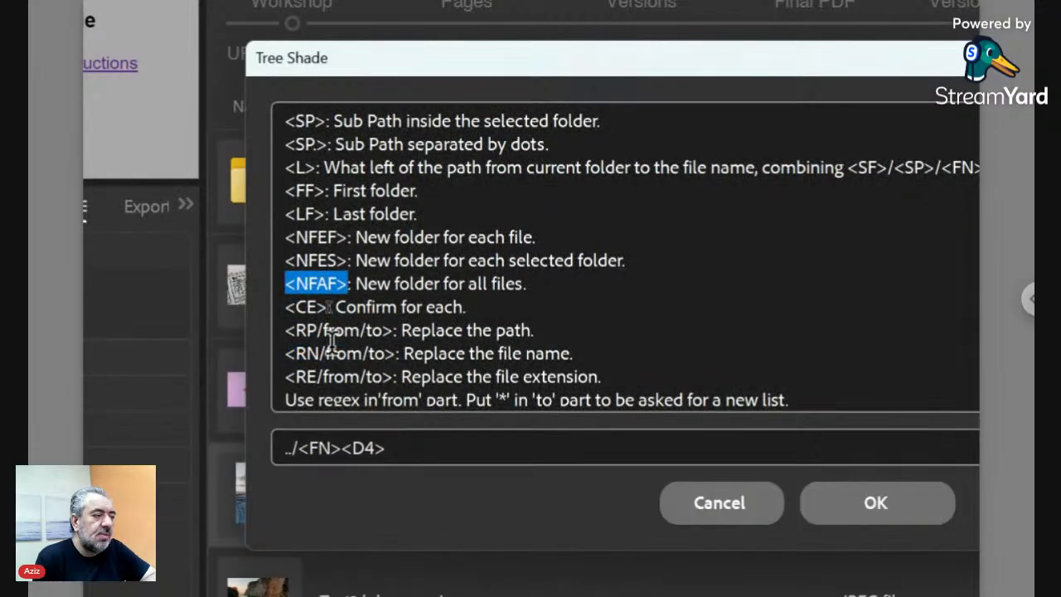
drag(327, 306, 284, 308)
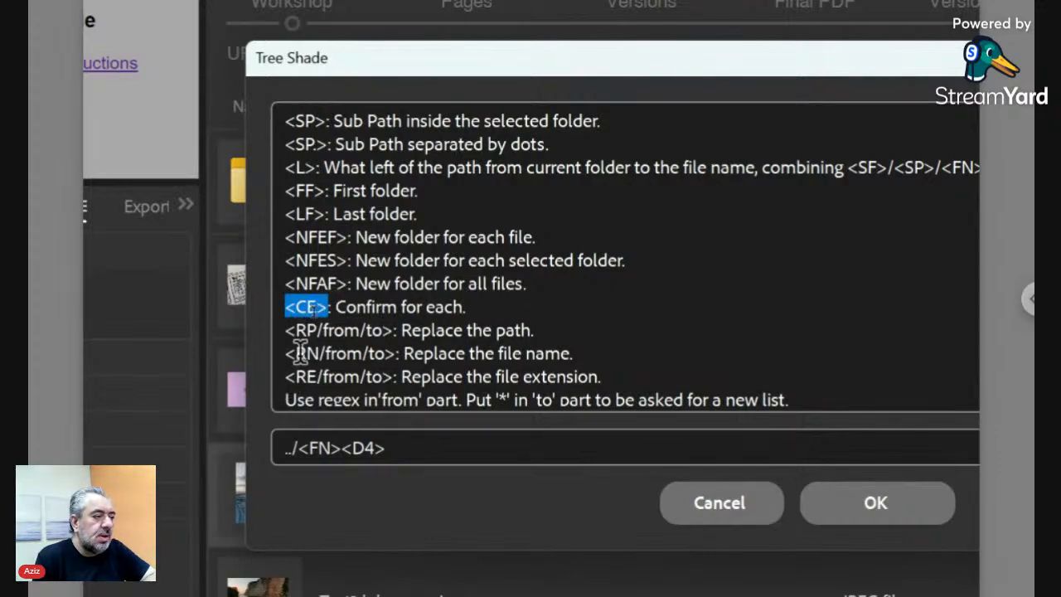
drag(286, 354, 398, 354)
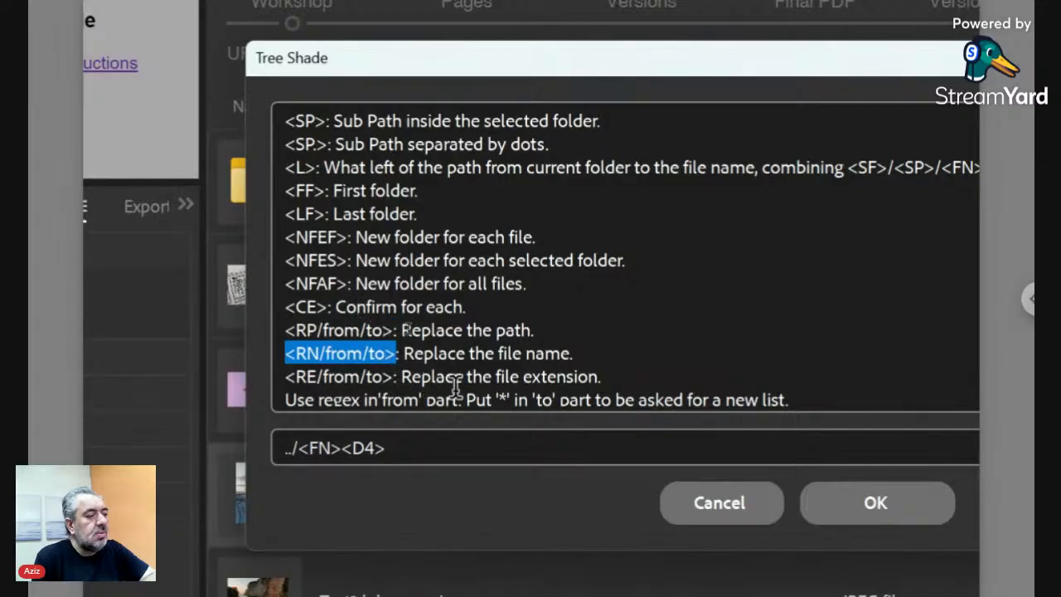
drag(644, 375, 268, 378)
scroll(530, 340, down, 2)
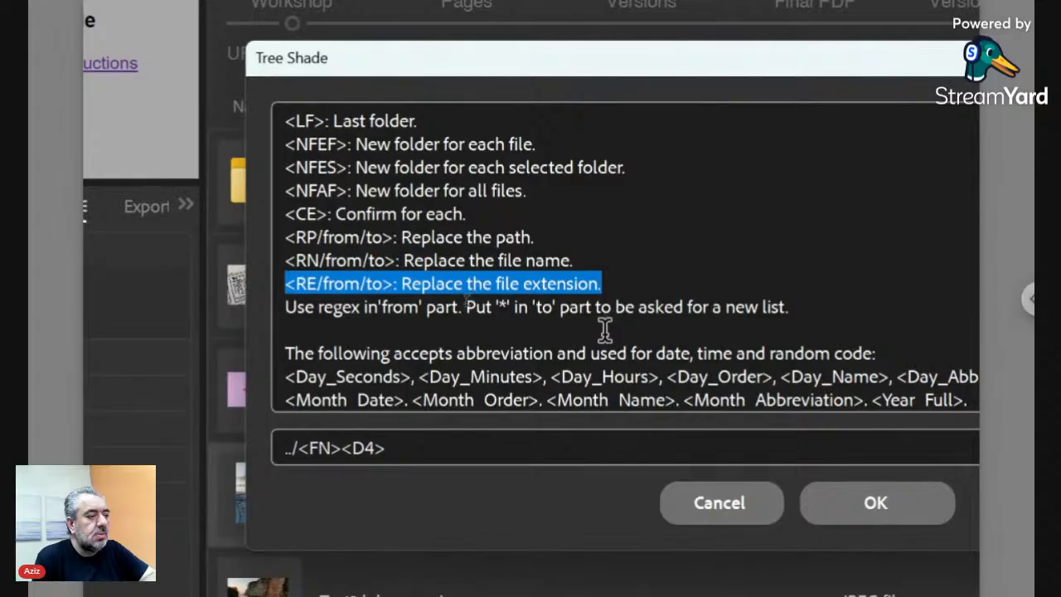
Step: Examine the date, time and <Random_Style_Long> codes, then close the Change dialog without running the expression
scroll(605, 325, down, 3)
scroll(605, 329, down, 1)
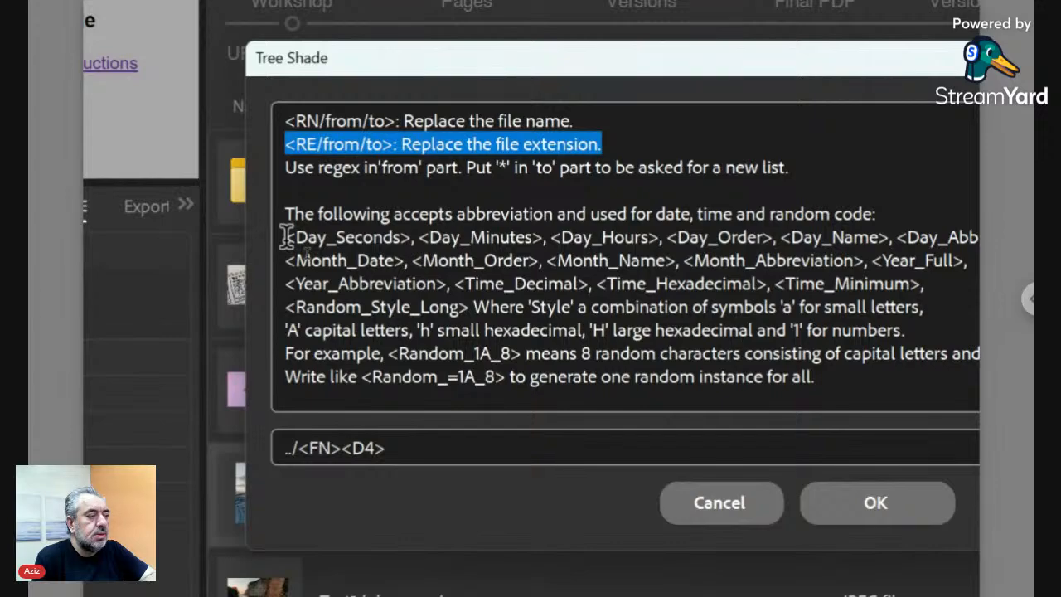
drag(287, 238, 453, 270)
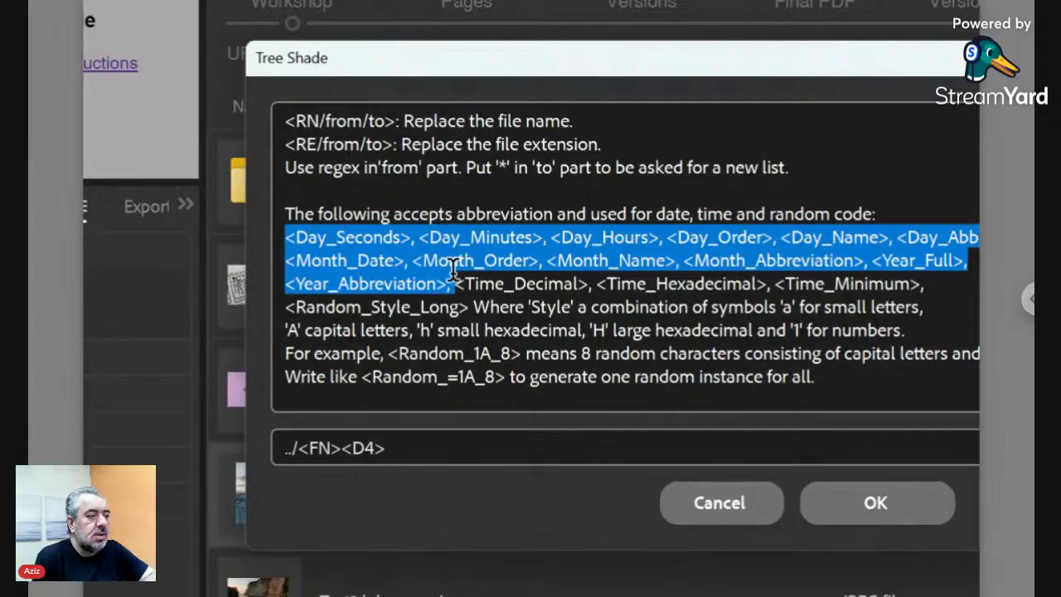
drag(453, 268, 284, 309)
click(466, 308)
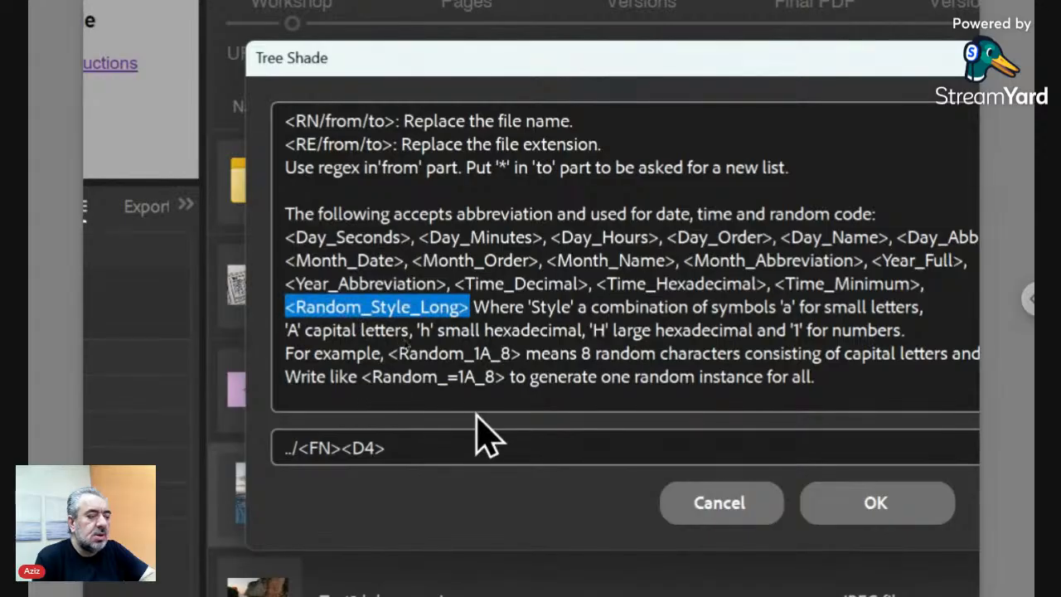
click(402, 446)
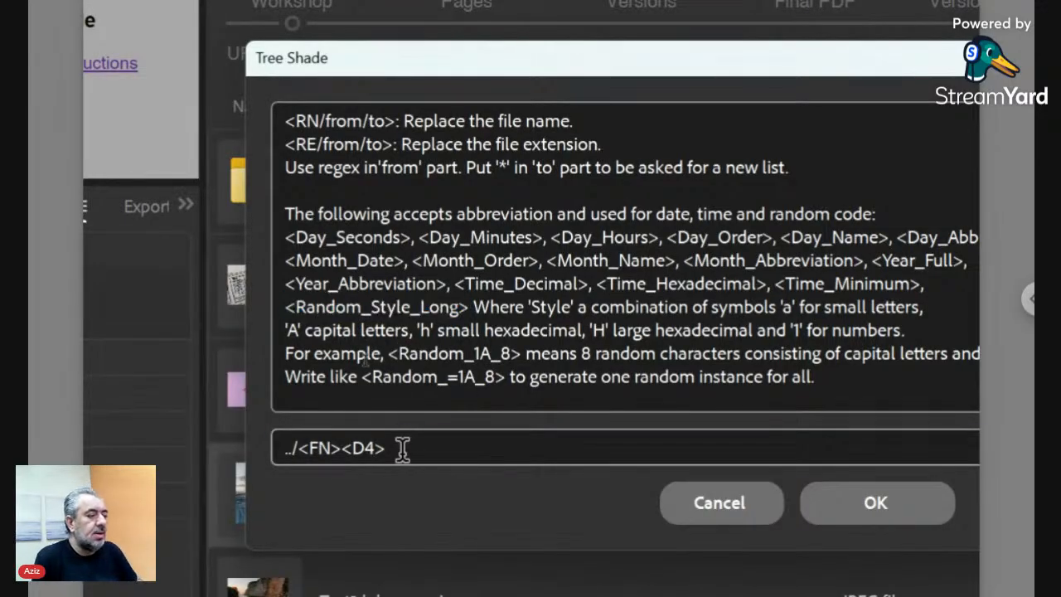
click(685, 504)
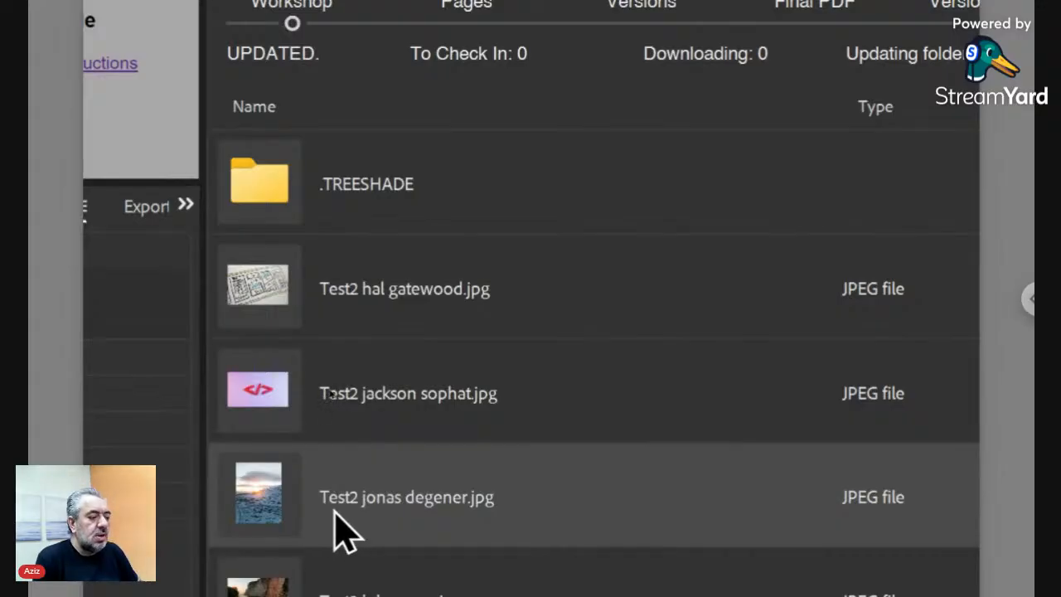
Step: Open Change for the Test2 sunset image and replace the leading ../ of its expression with ./ID<R>, keeping <FN> after it
right_click(265, 494)
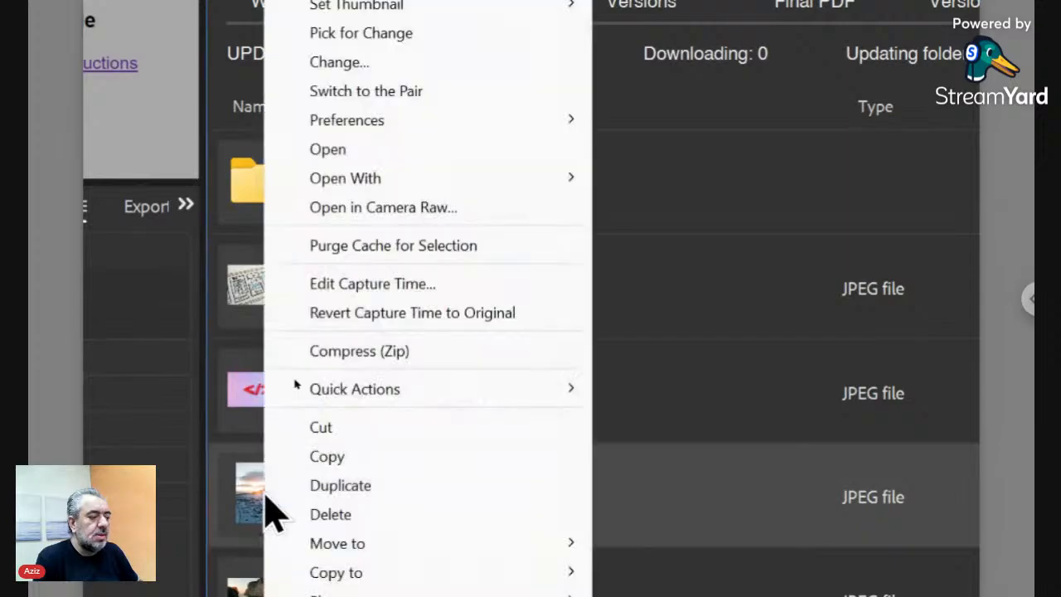
click(347, 81)
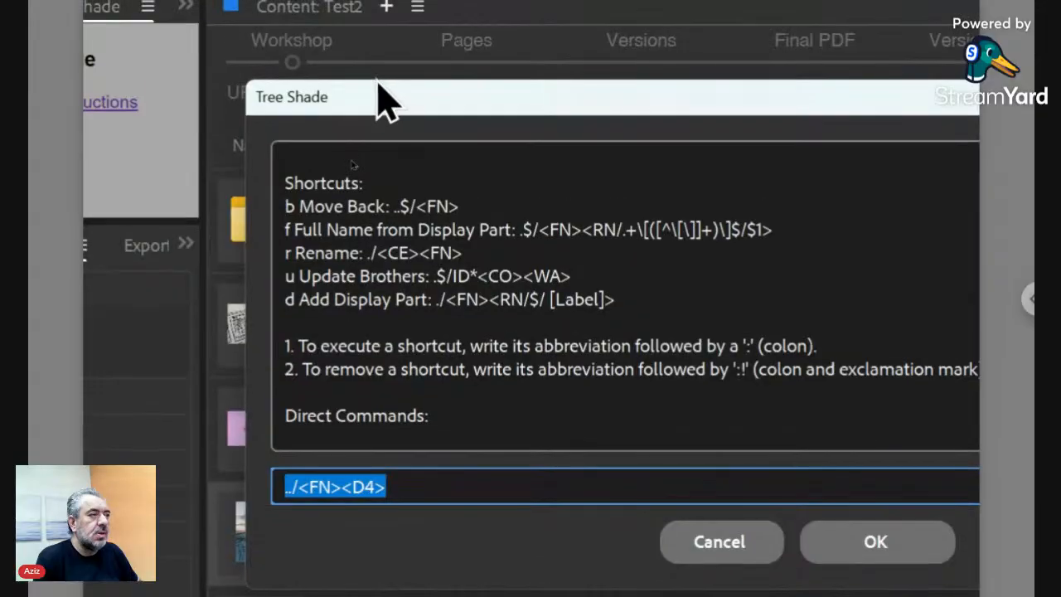
drag(377, 101, 654, 359)
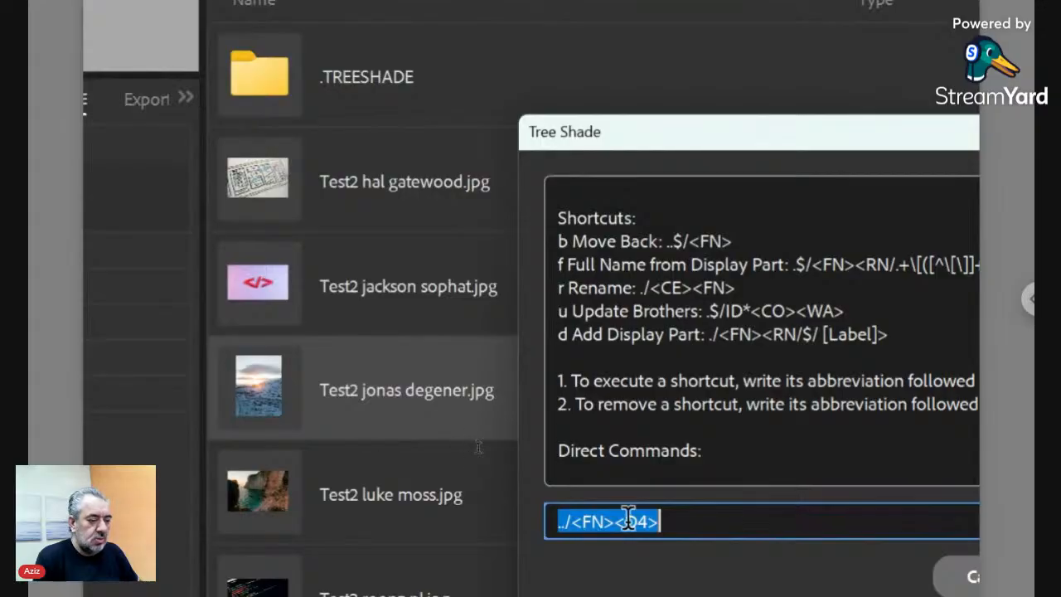
click(626, 519)
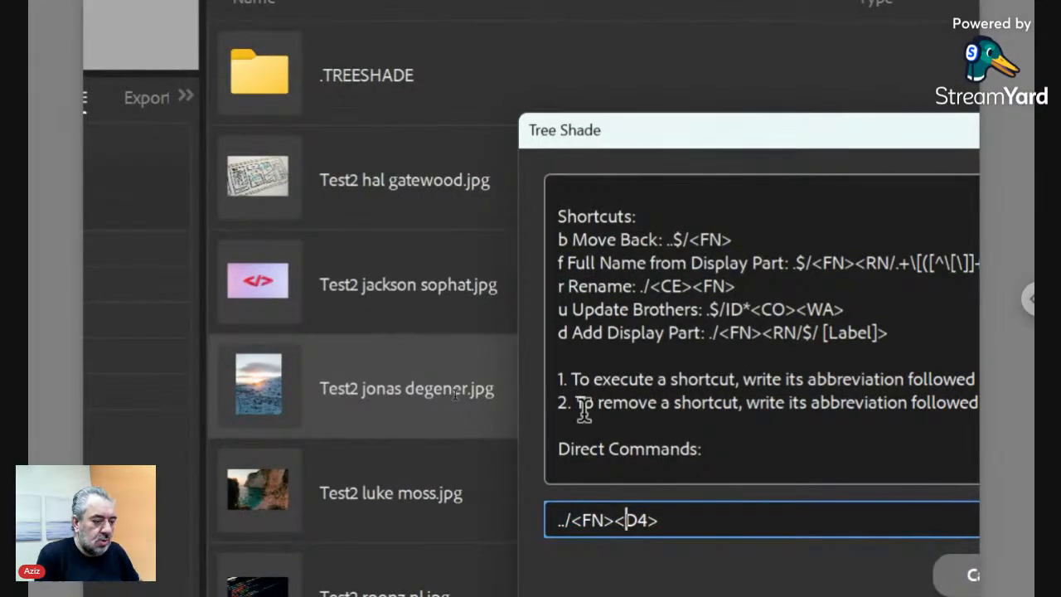
key(Left)
key(Left)
key(Left)
key(Left)
key(Left)
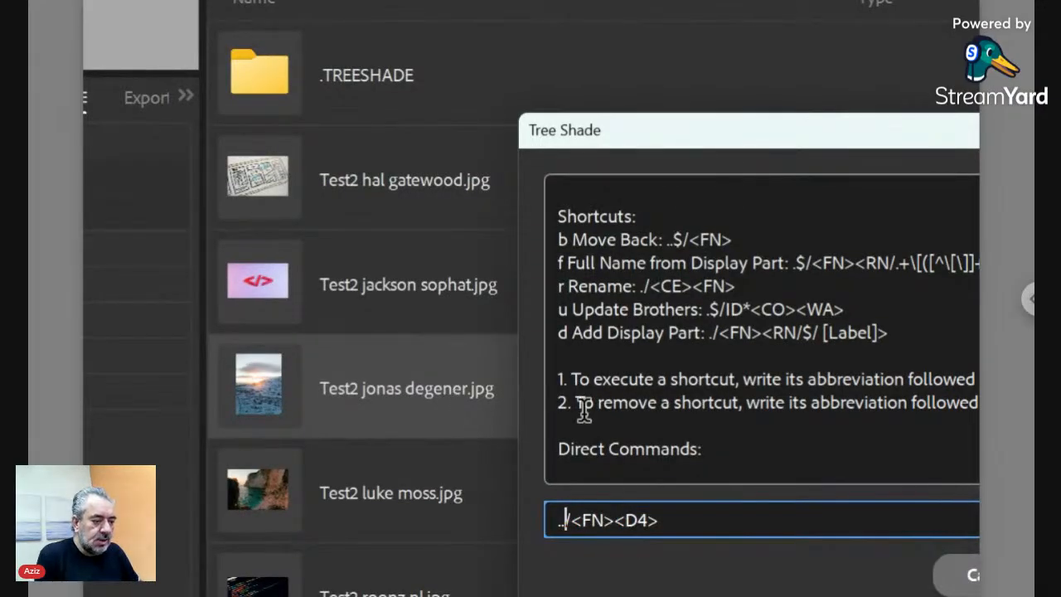
key(BackSpace)
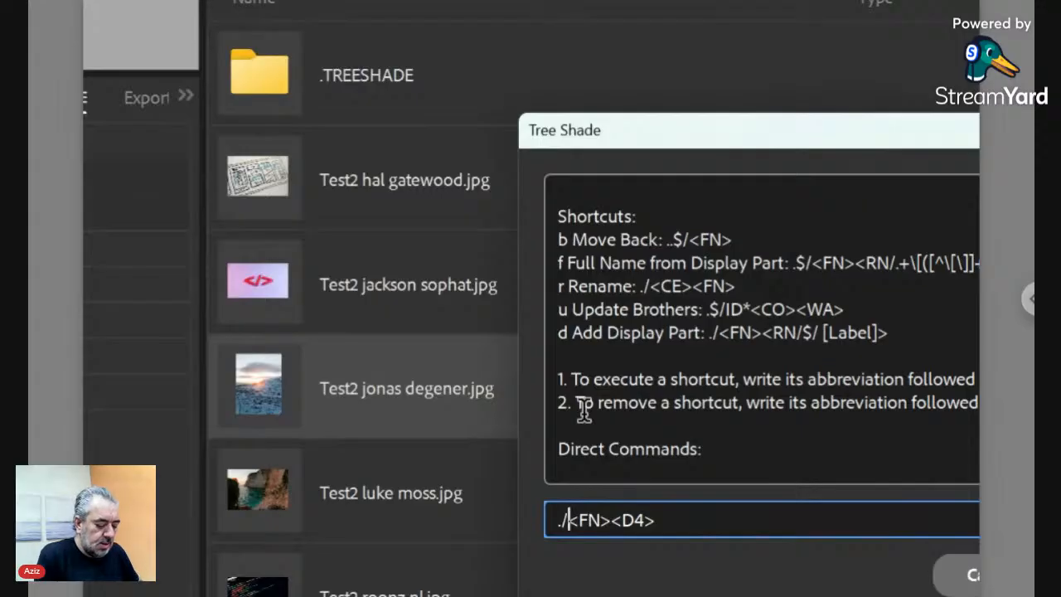
text(ID)
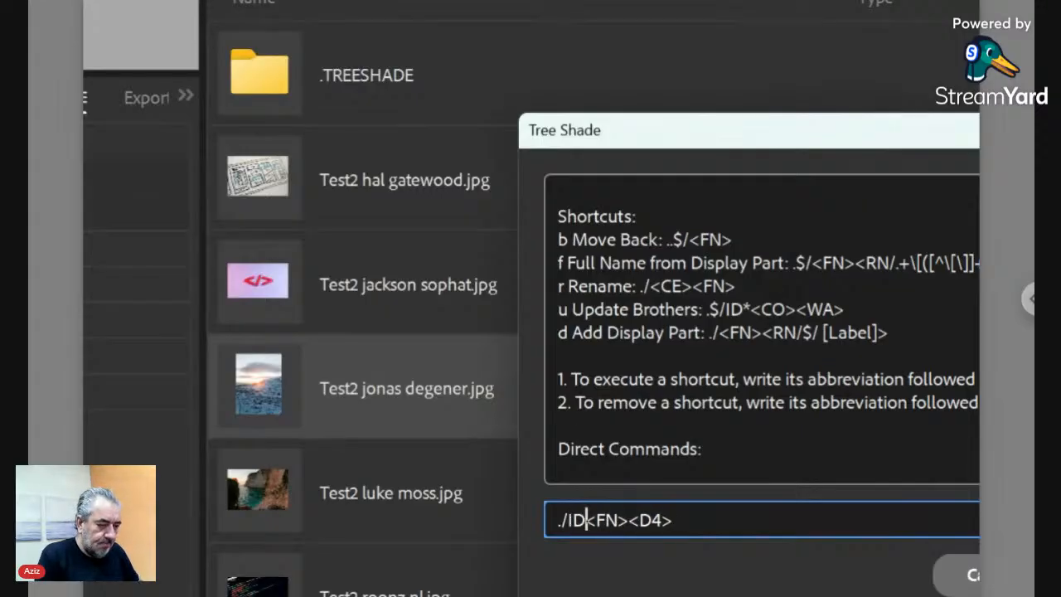
text(<R>)
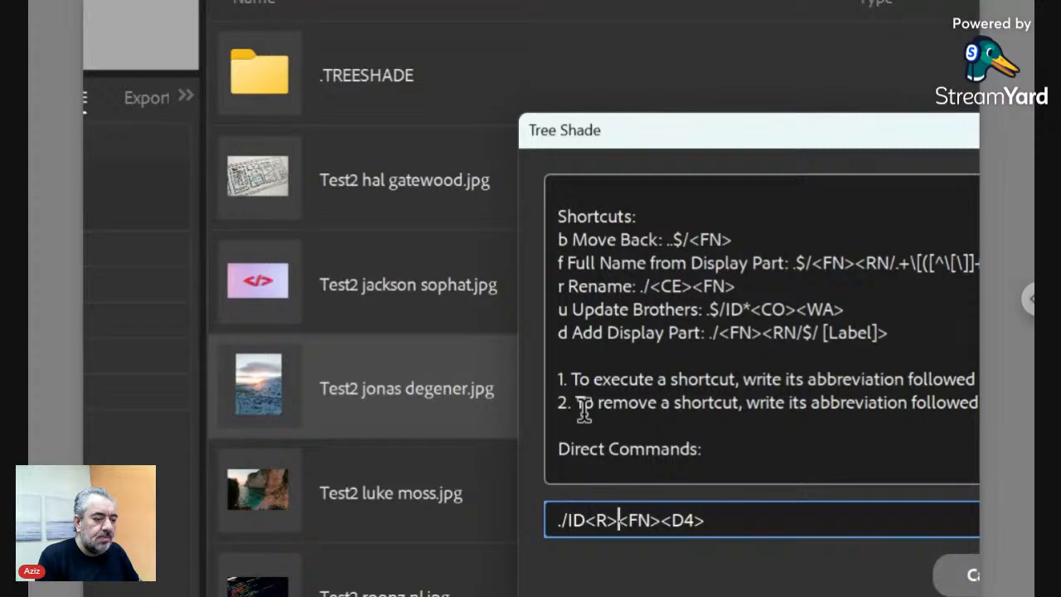
Step: Remove the <D4> code from the expression and insert a space between <R> and <FN>
key(Right)
key(Right)
key(Right)
key(Right)
key(Delete)
key(Delete)
key(Delete)
key(Delete)
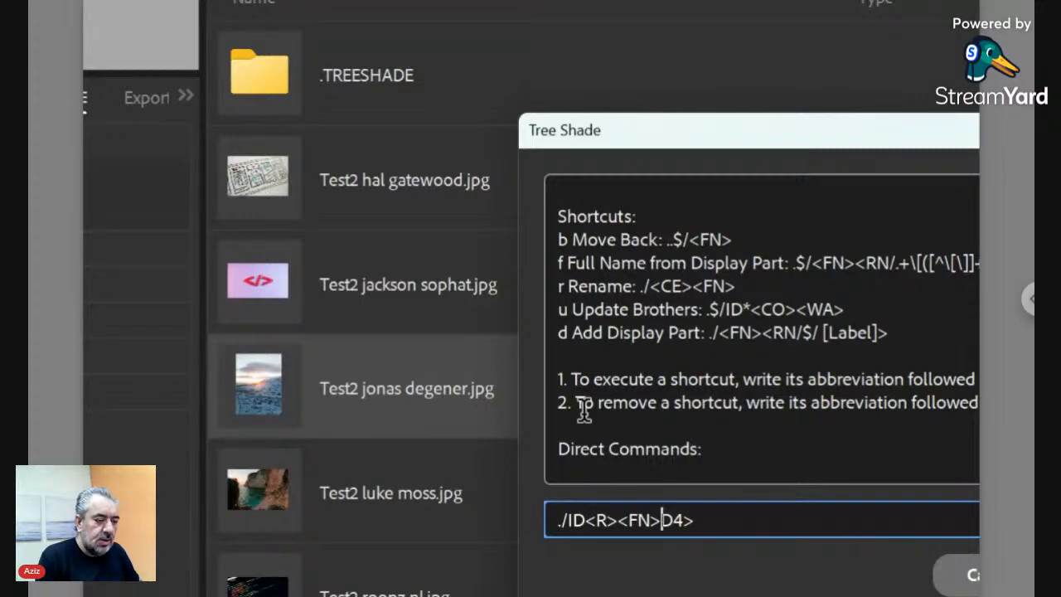
key(Left)
key(Left)
key(Left)
key(Left)
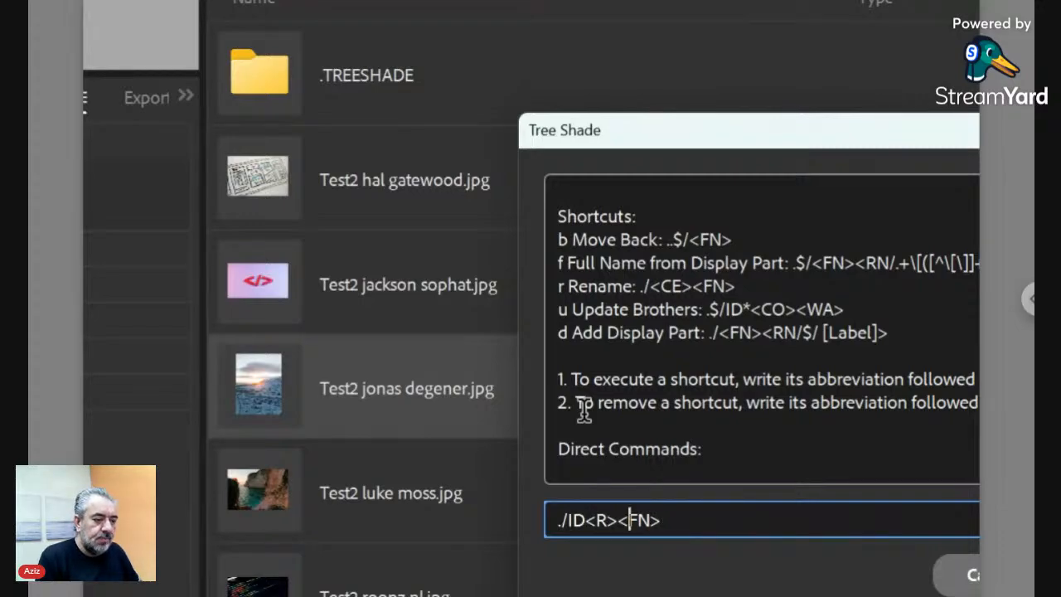
key(Right)
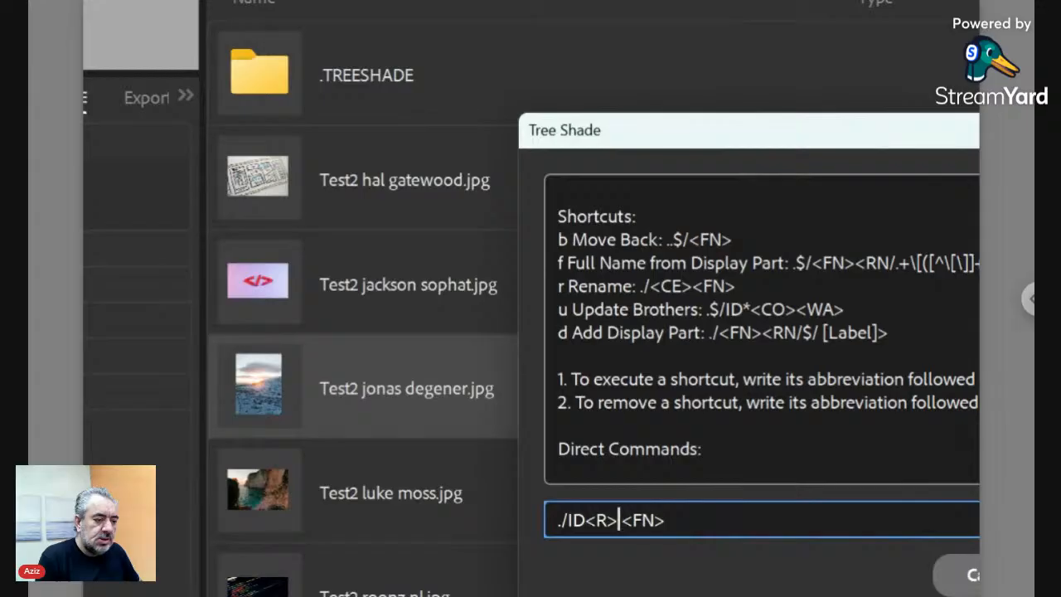
Step: Extend the random code to ten capital letters with <R_A_10> and run the expression ./ID<R_A_10> <FN>
key(Left)
key(Left)
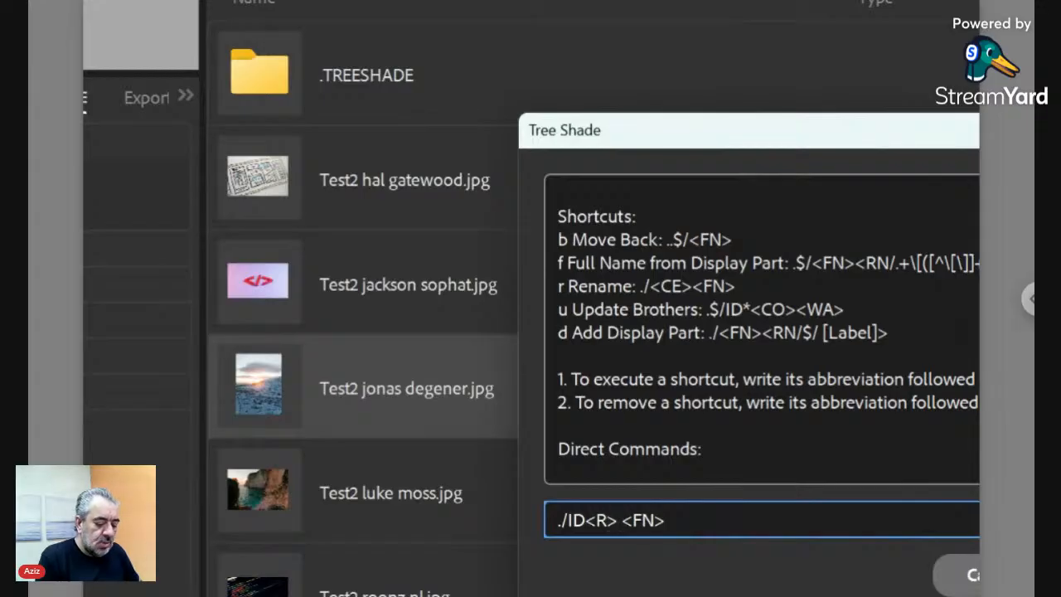
text(_)
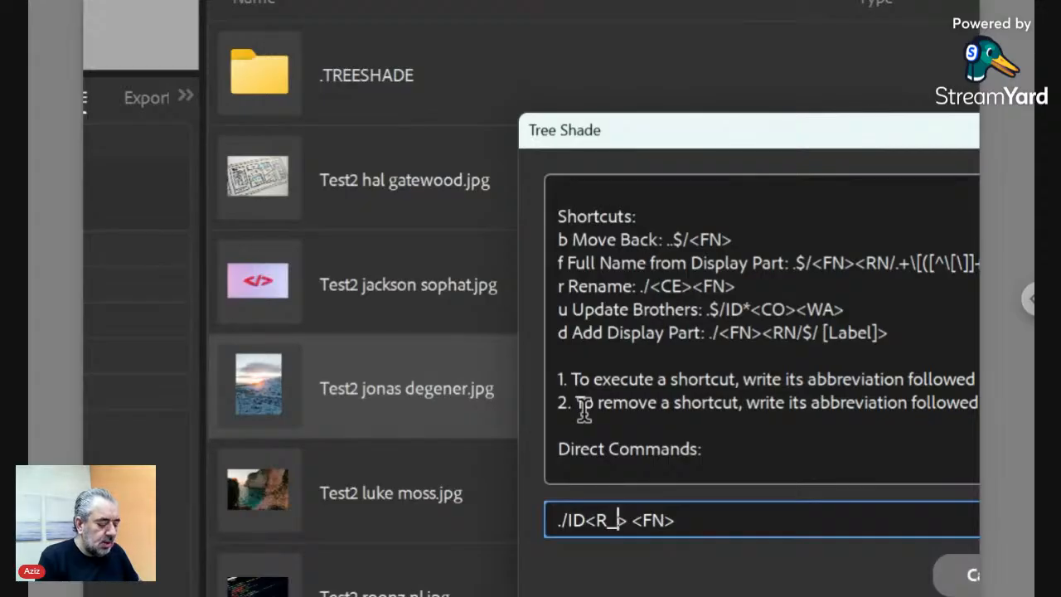
text(A)
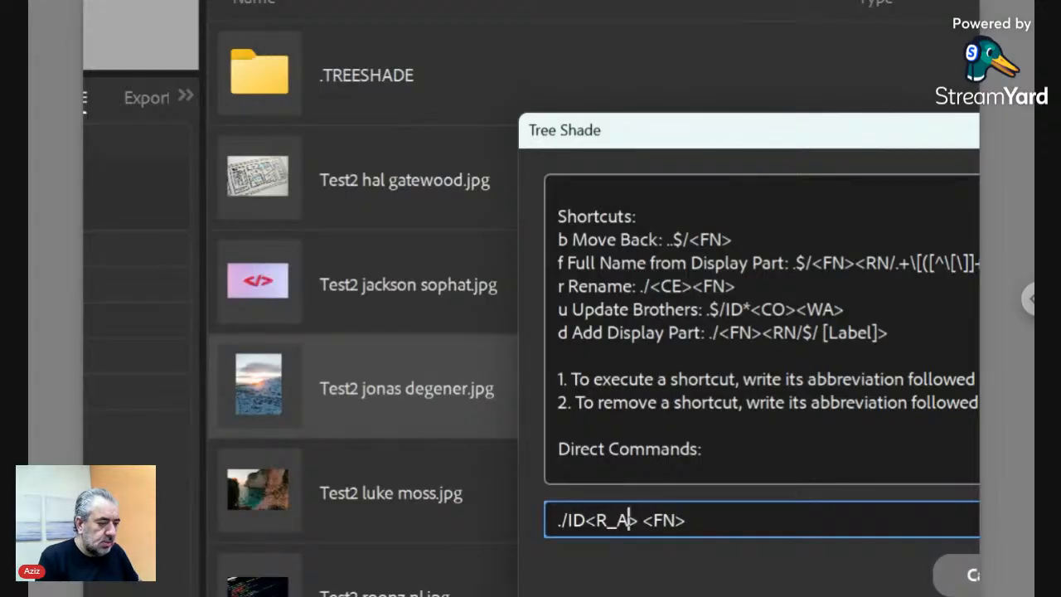
text(_)
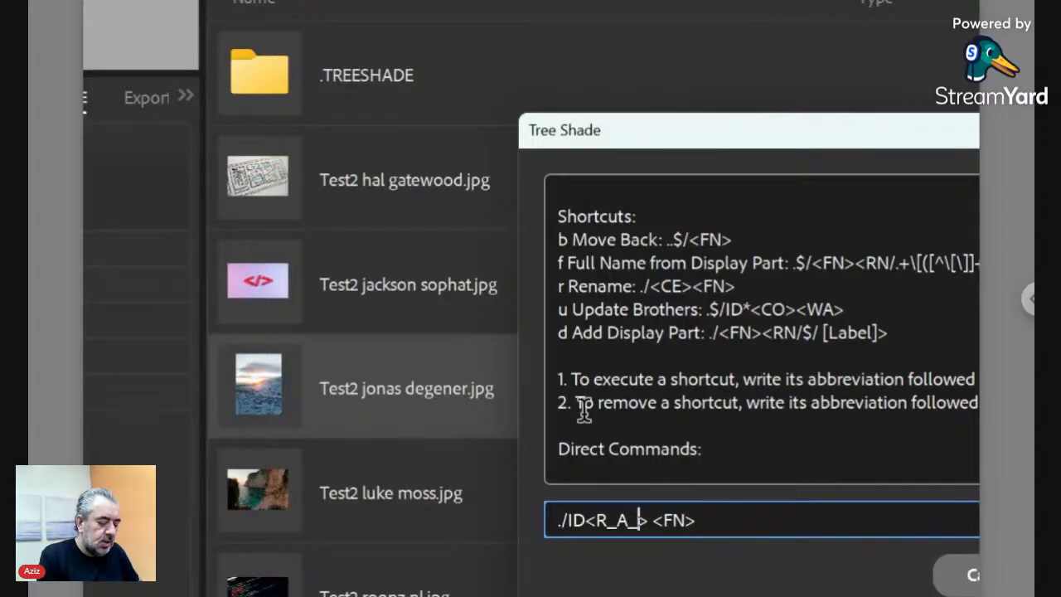
text(10)
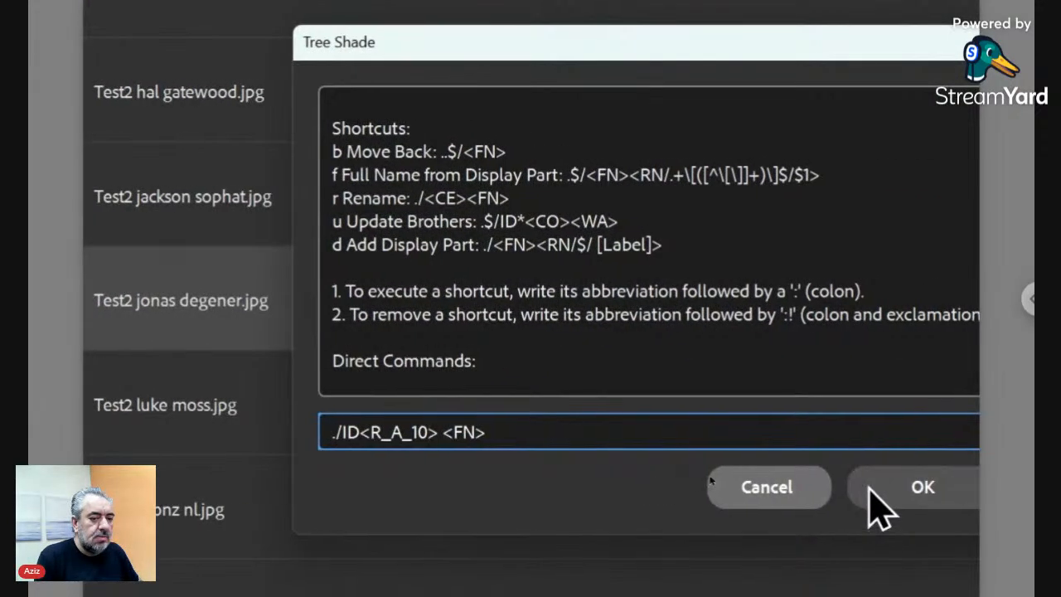
click(877, 509)
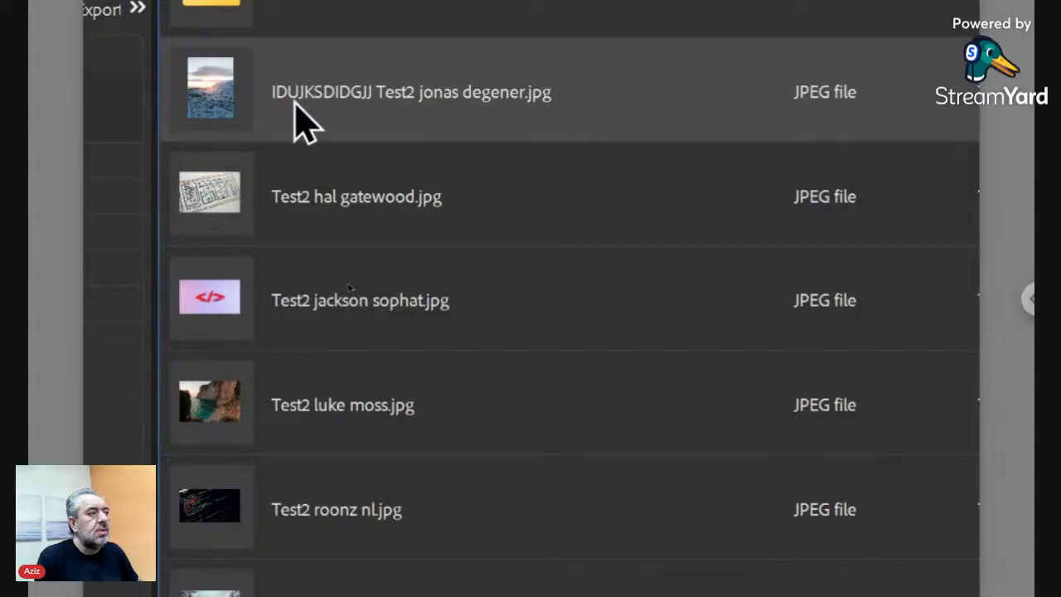
Step: Delete the ID and random-letter prefix from the sunset image's file name so that it starts with Test2
click(325, 96)
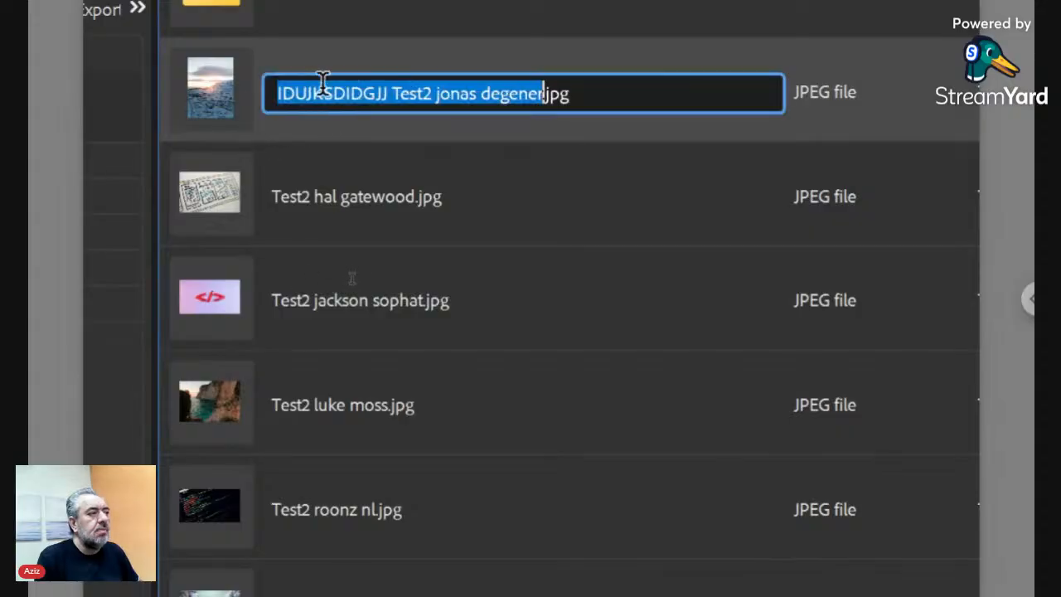
click(392, 92)
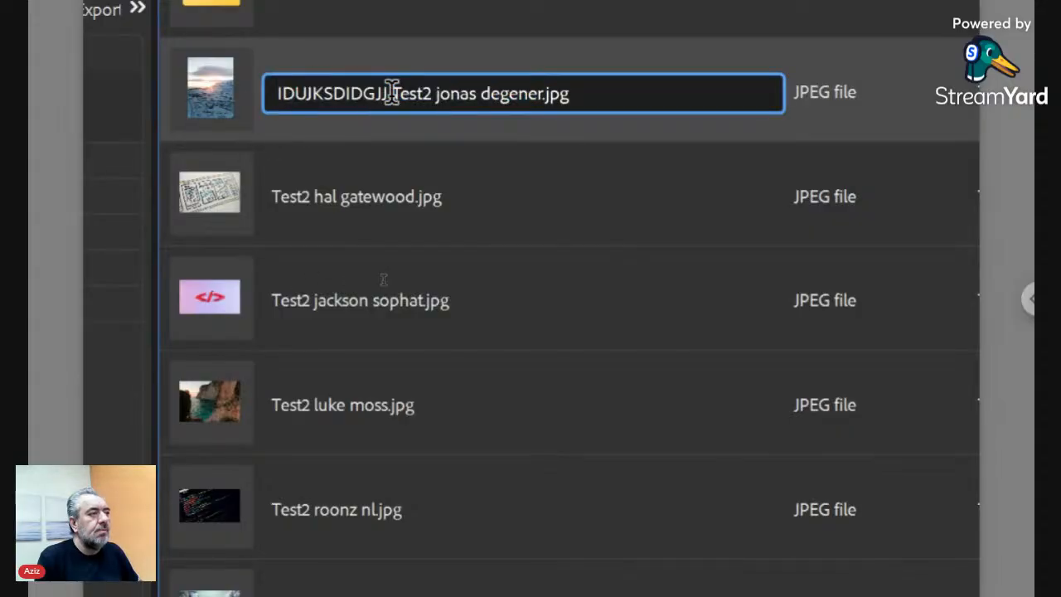
drag(392, 93, 251, 104)
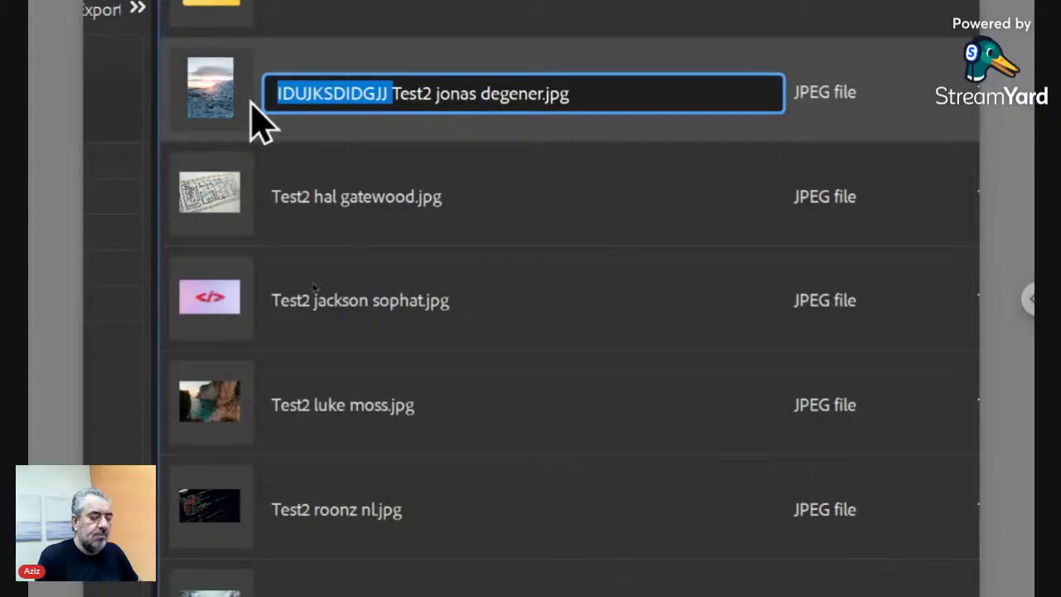
key(BackSpace)
key(Return)
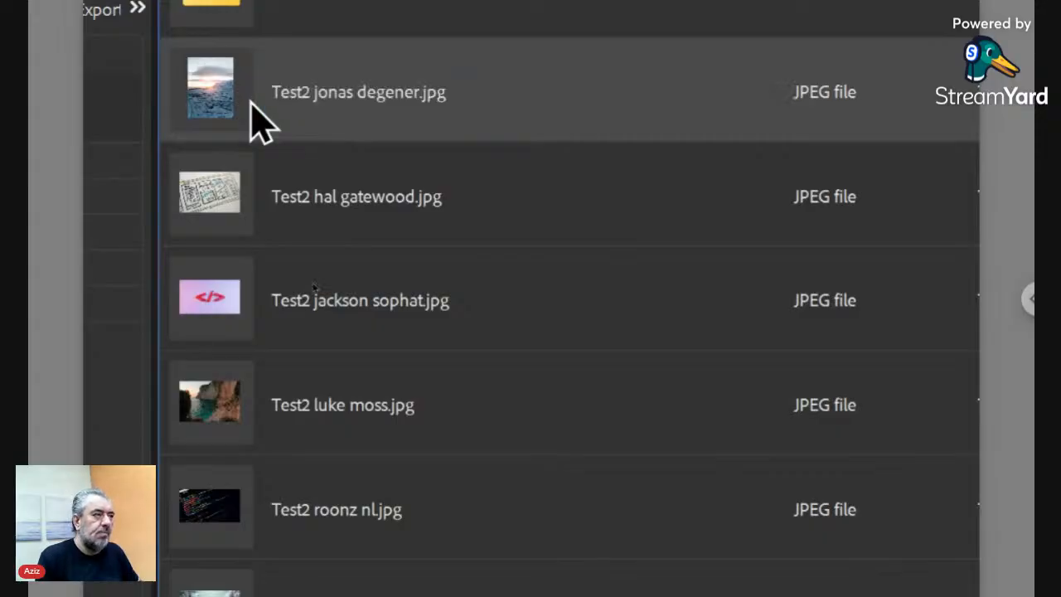
Step: Consult the <Random_Style_Long> instructions and rename the sunset image with a large hexadecimal code, using the expression ./ID<R_H_10> <FN>
right_click(208, 93)
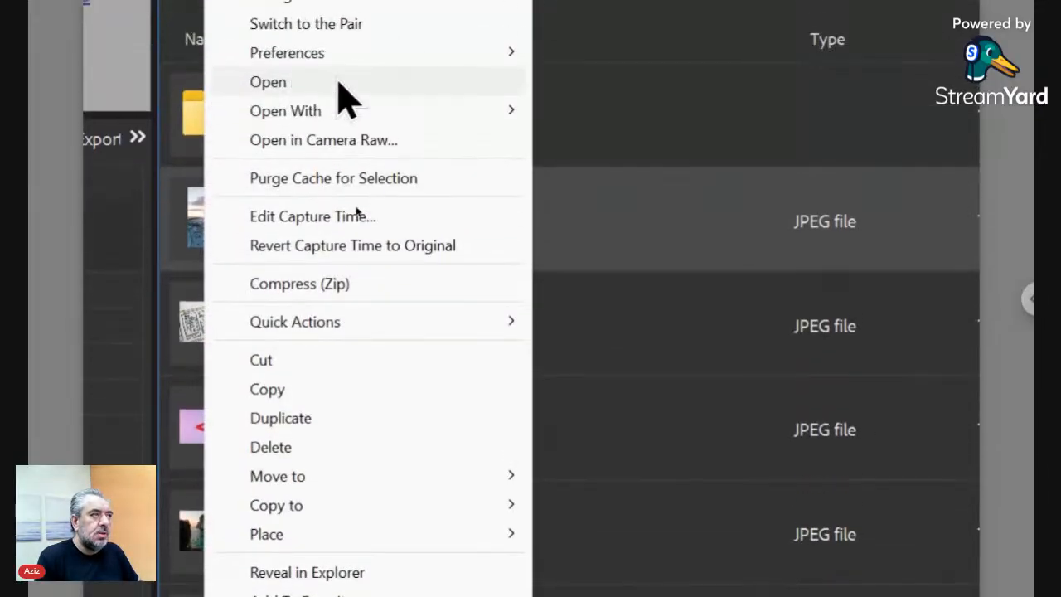
click(338, 75)
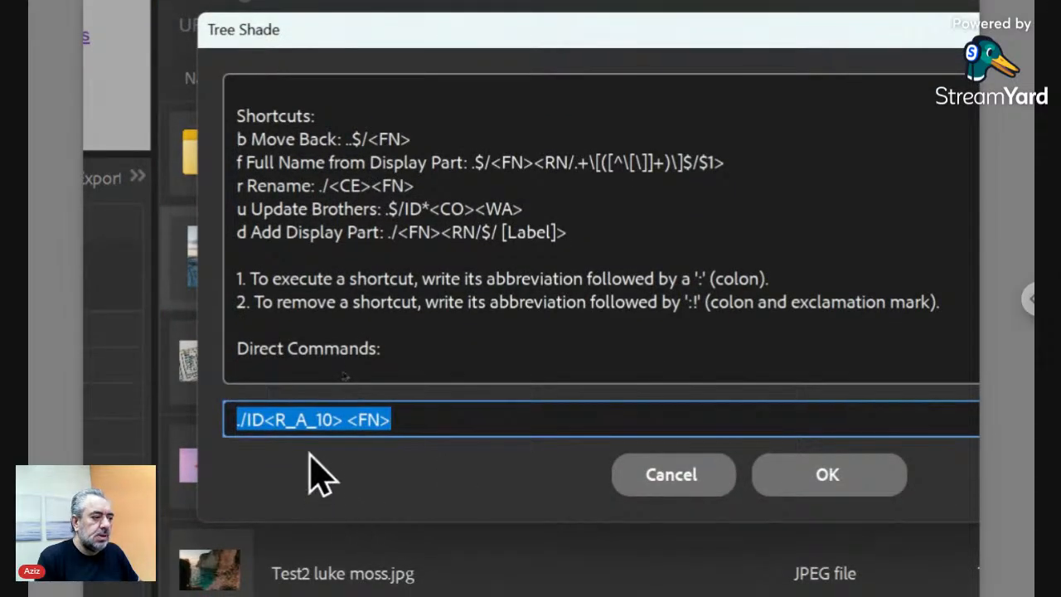
click(317, 418)
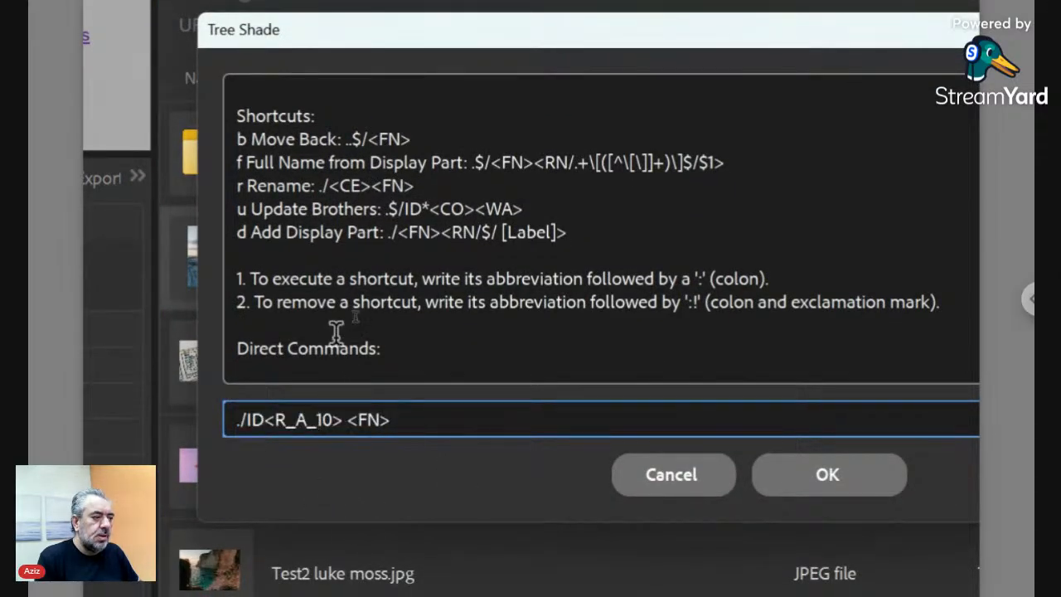
scroll(336, 331, down, 15)
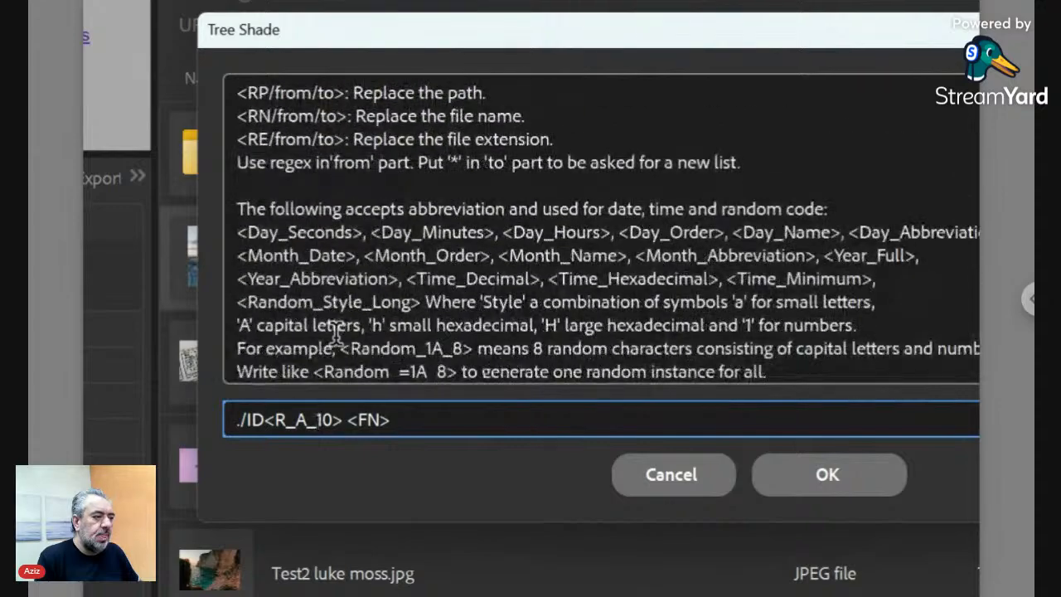
scroll(336, 331, down, 1)
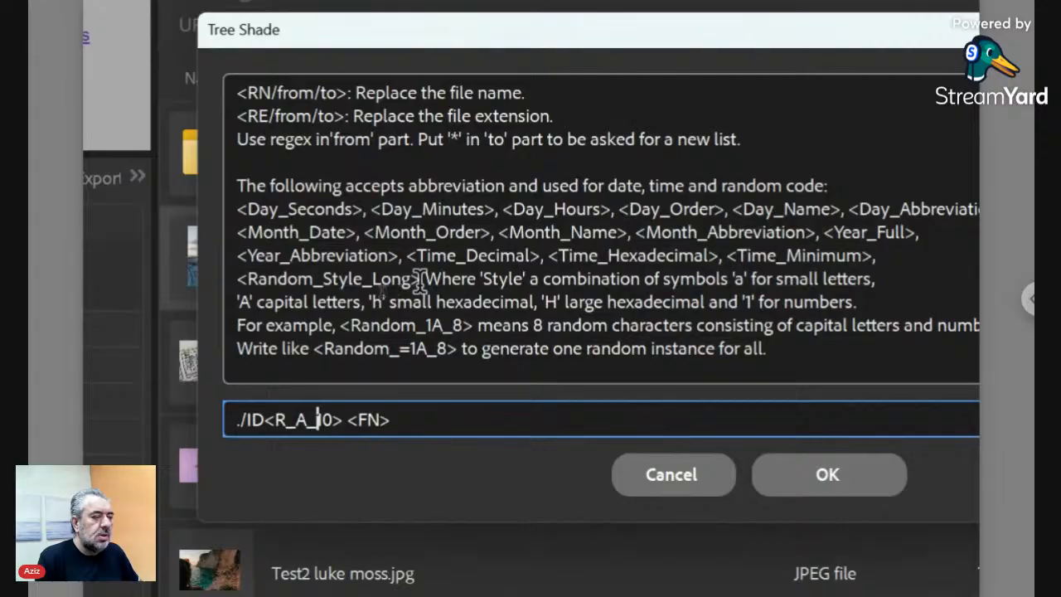
drag(421, 280, 237, 281)
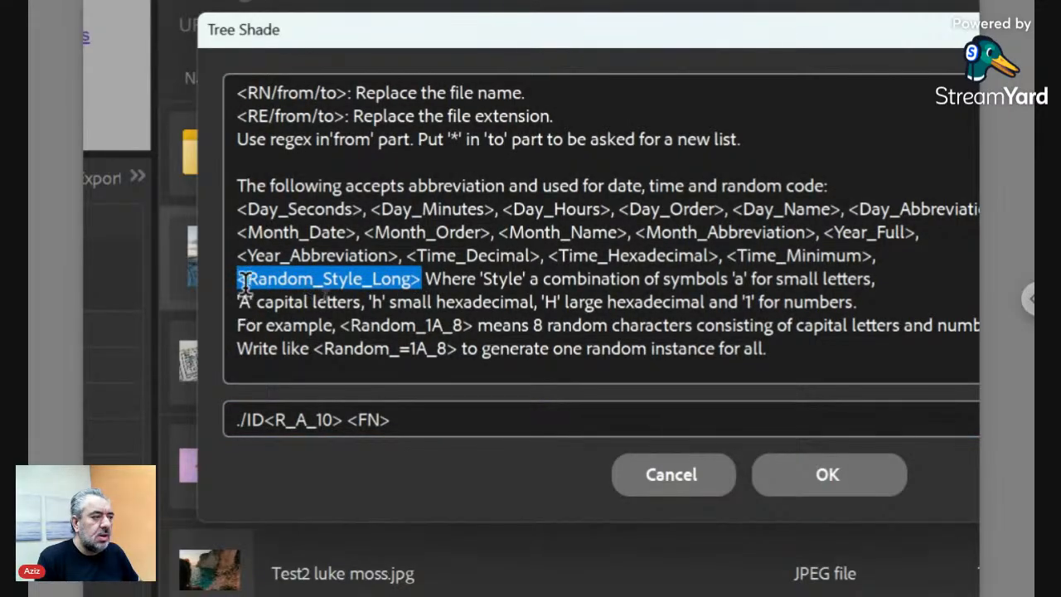
click(282, 419)
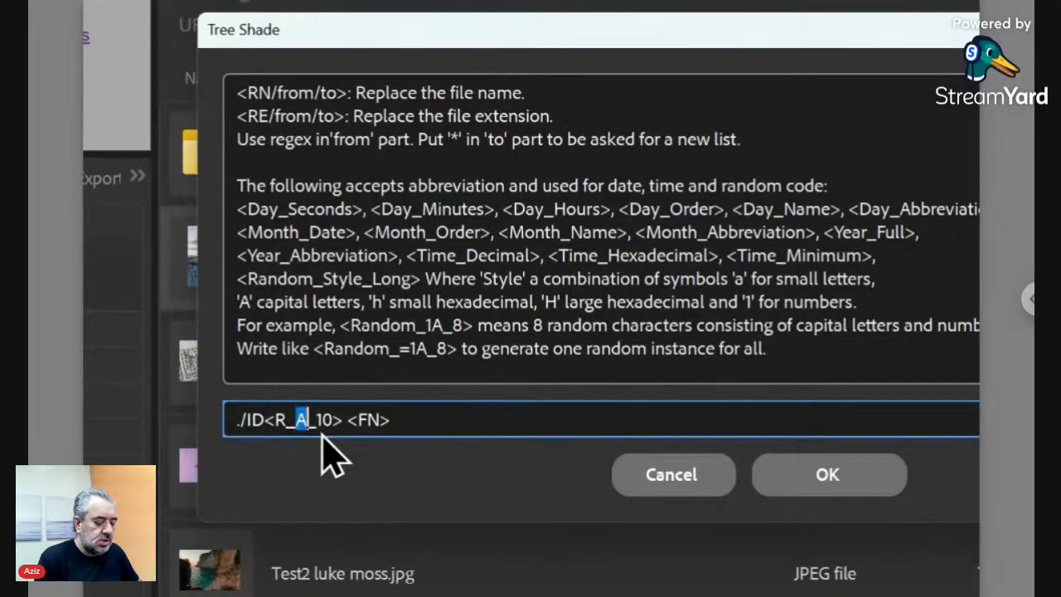
text(H)
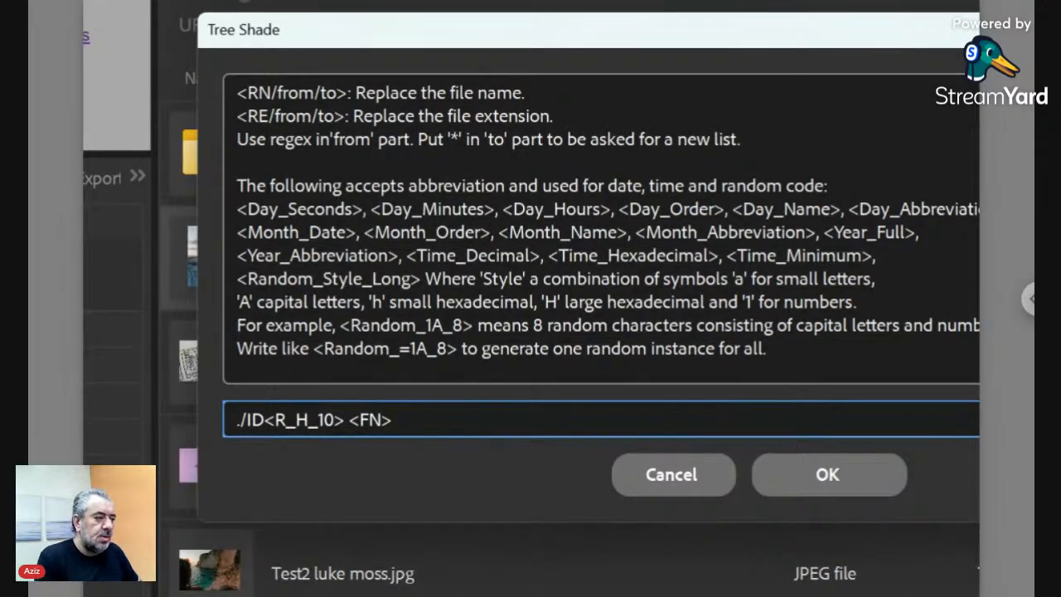
click(791, 485)
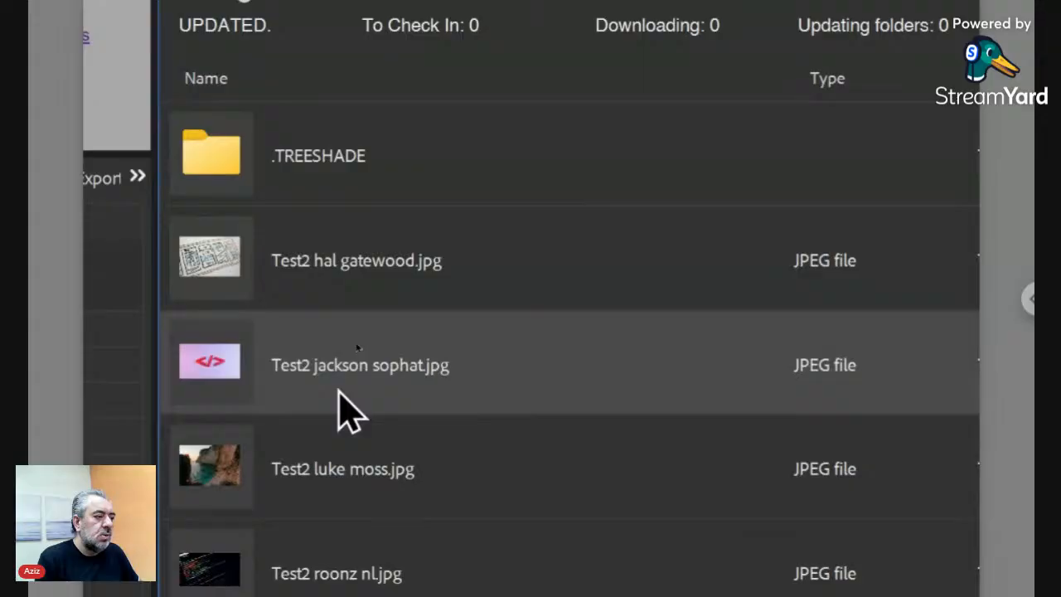
scroll(340, 396, down, 1)
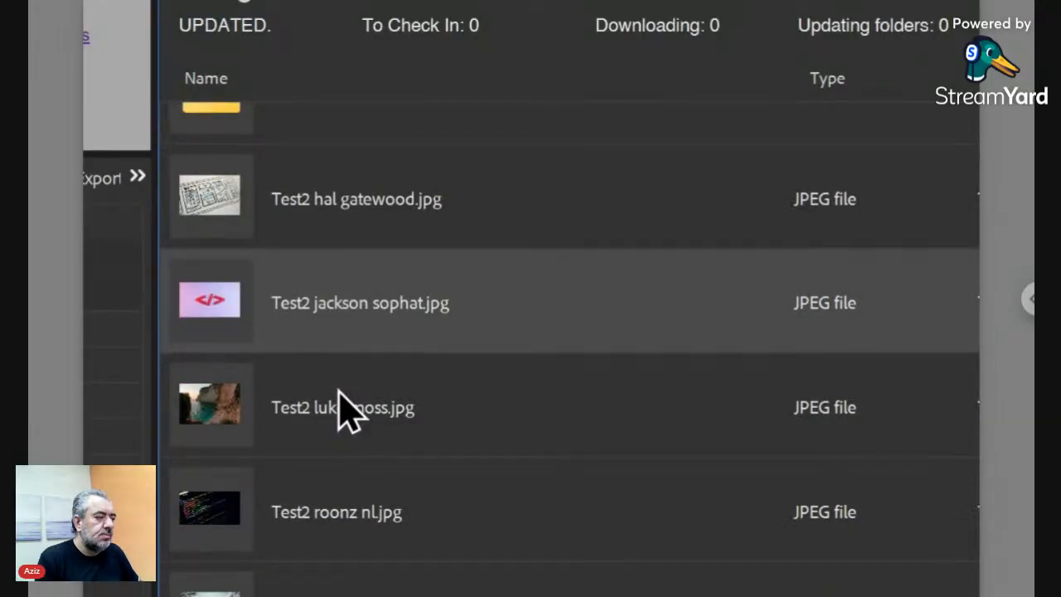
scroll(343, 545, down, 3)
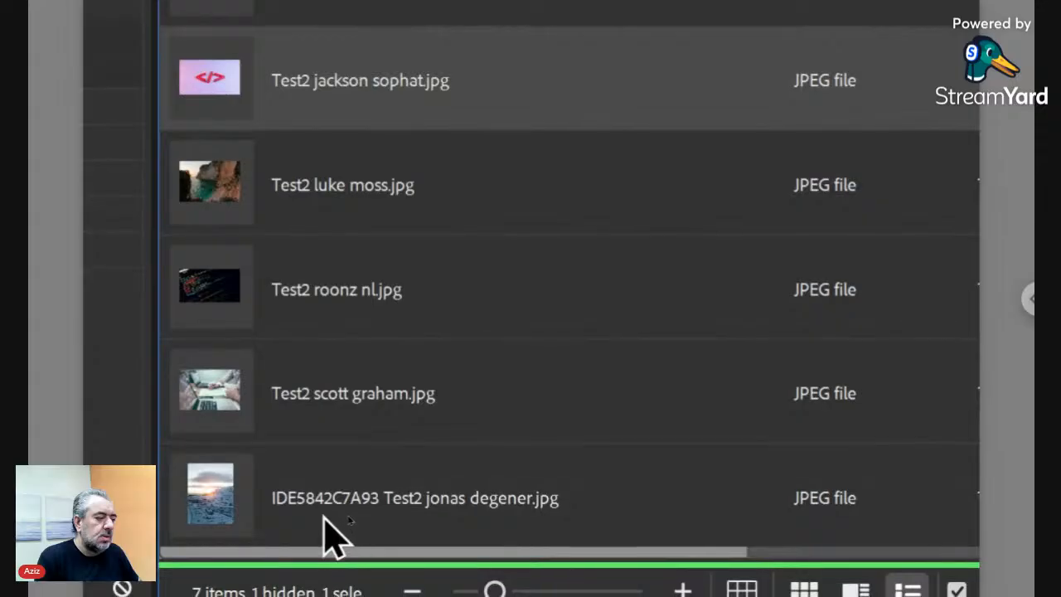
scroll(325, 531, up, 1)
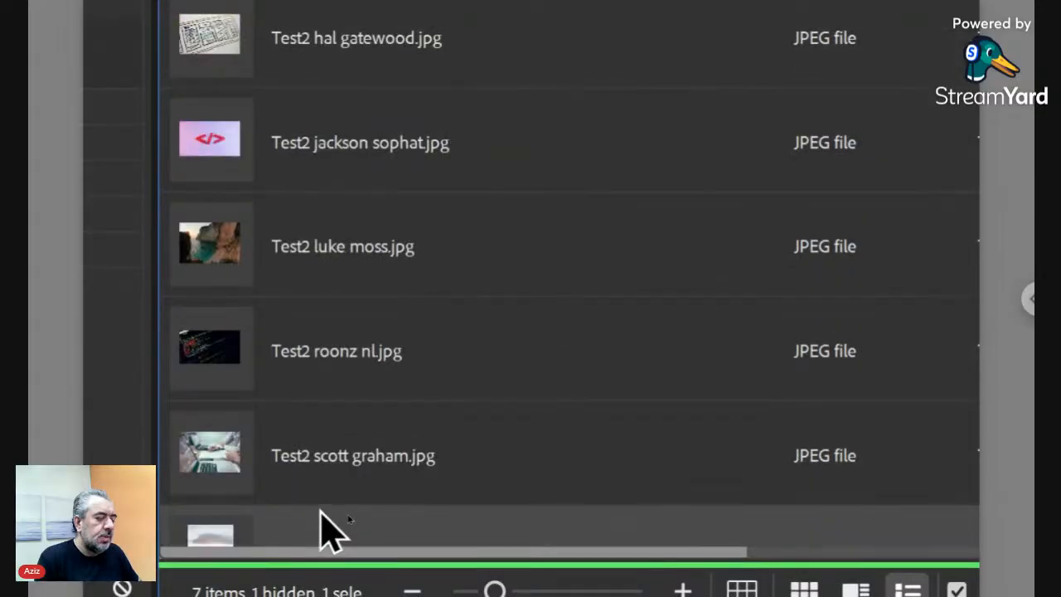
scroll(330, 532, down, 1)
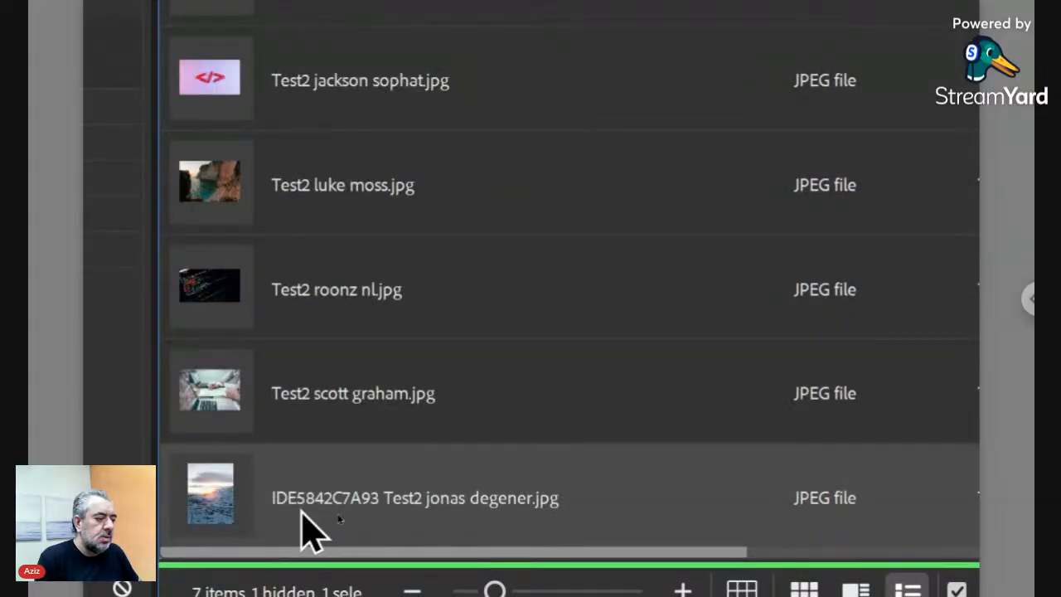